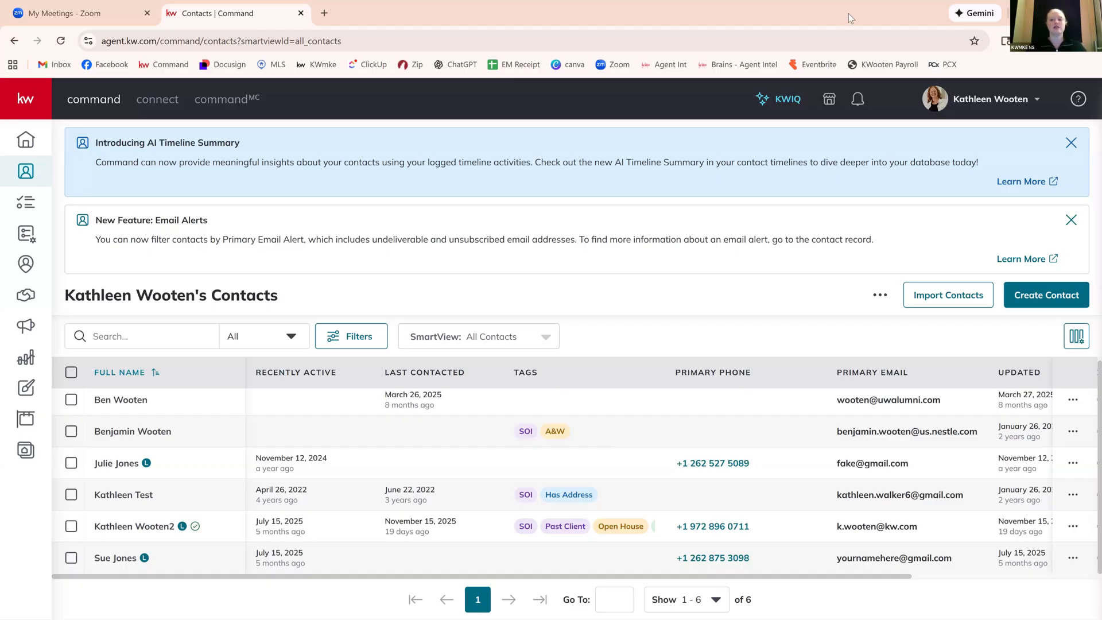
# Open the Contact Tags page in the account's Command contact settings.
pyautogui.click(1036, 103)
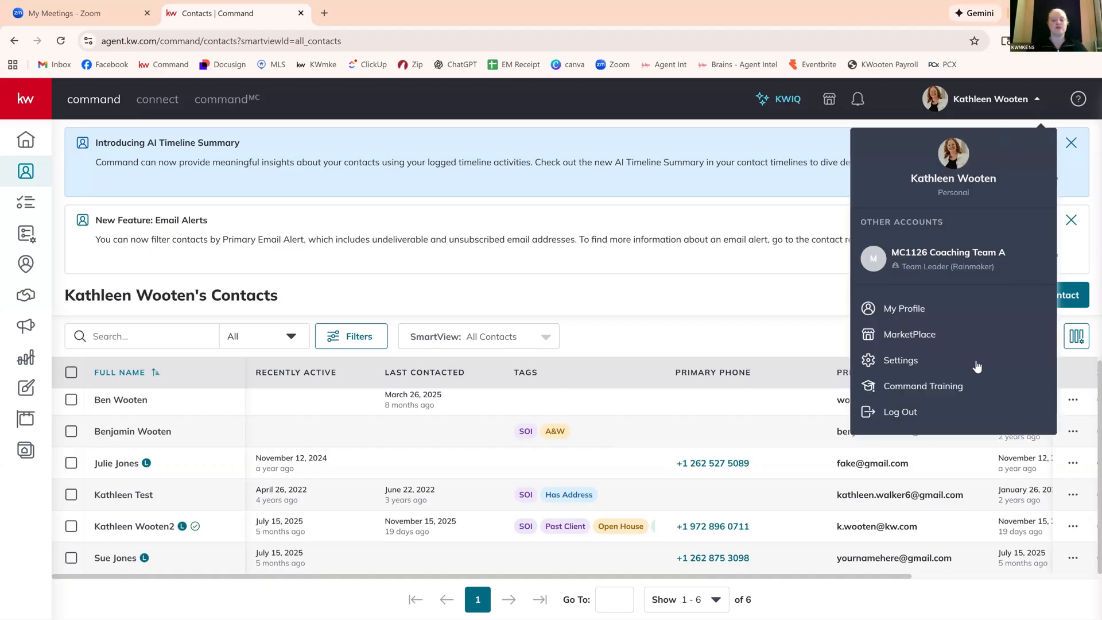
pyautogui.click(919, 360)
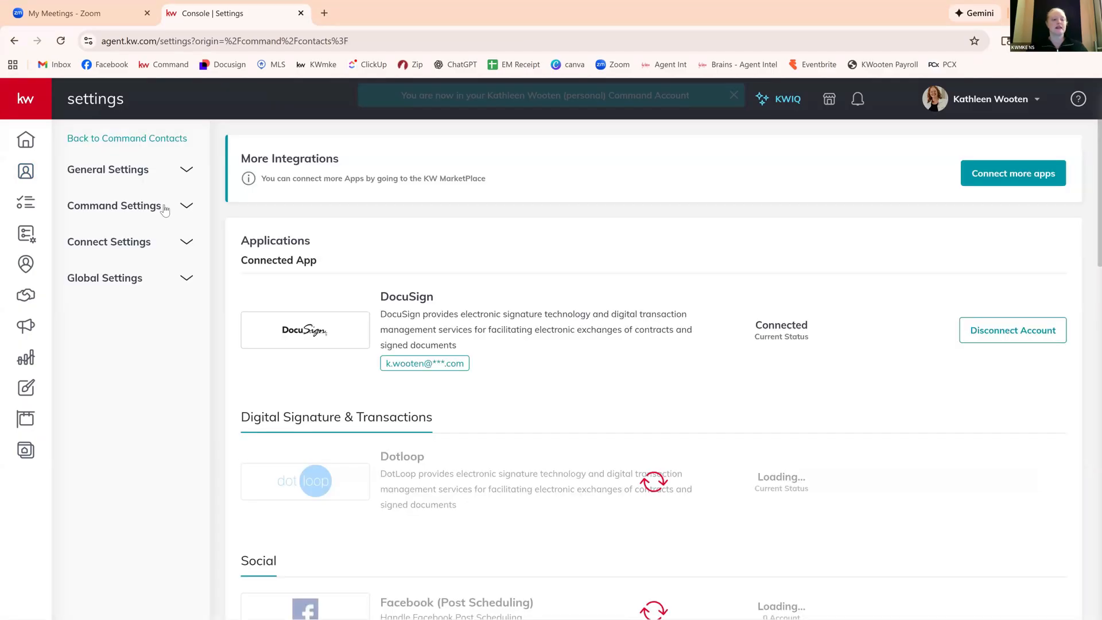
pyautogui.click(186, 208)
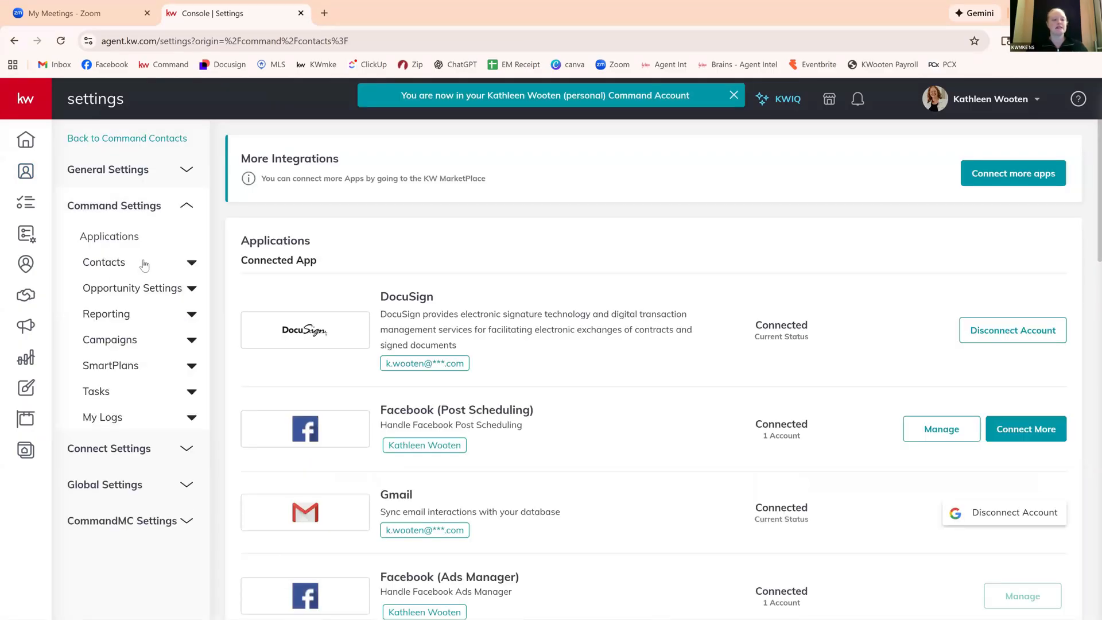
pyautogui.click(187, 263)
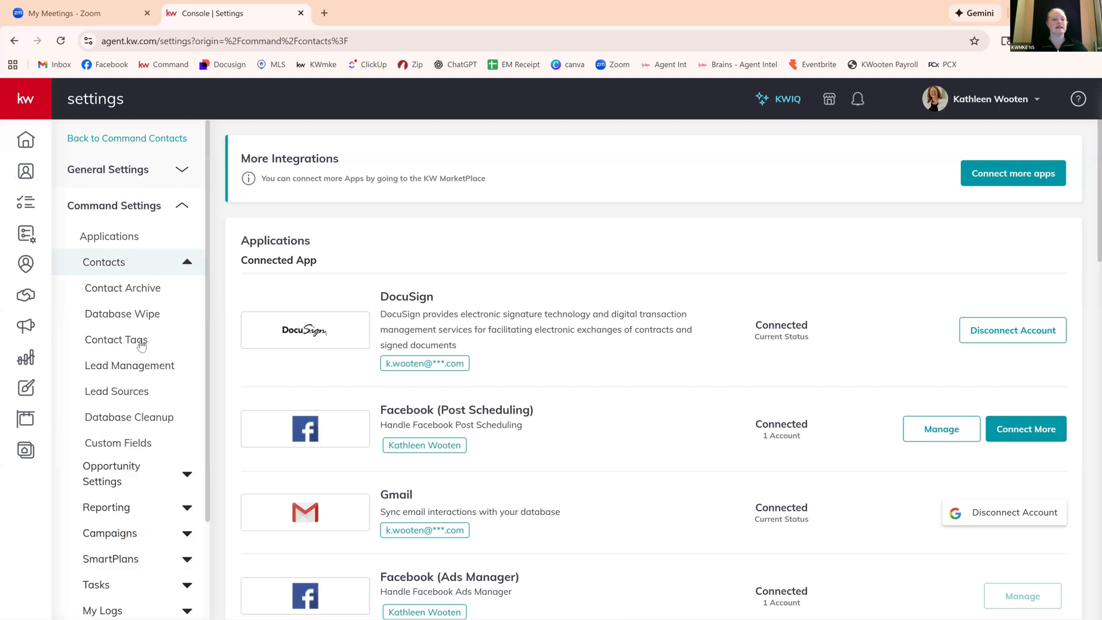
pyautogui.click(108, 340)
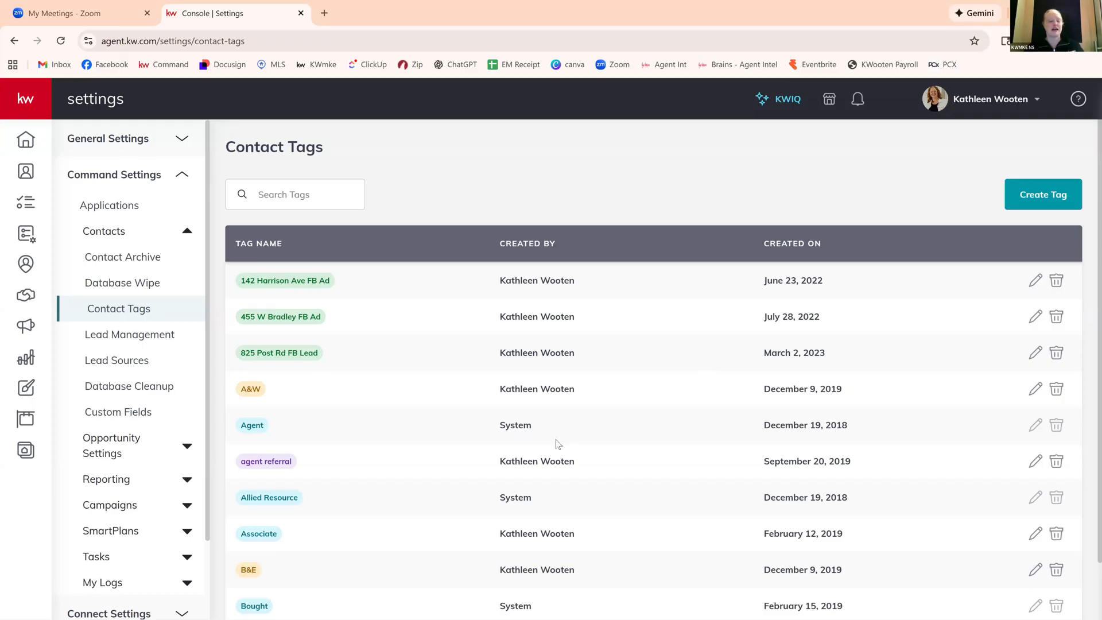
# Set the contact tags list to show 100 tags per page.
pyautogui.scroll(-1, 376, 475)
pyautogui.scroll(-1, 374, 470)
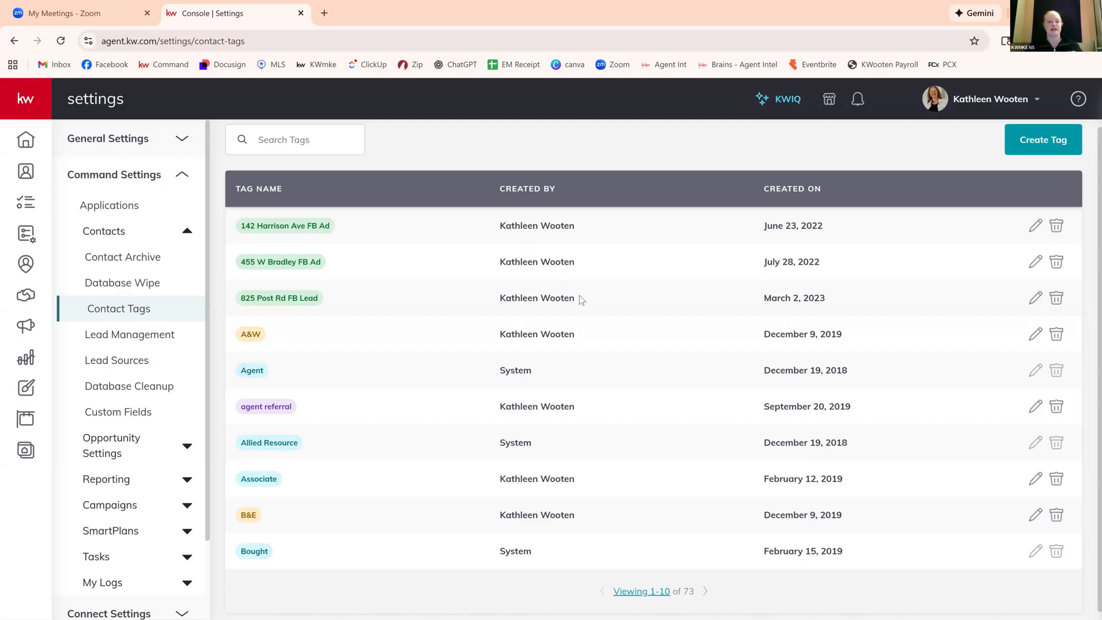
pyautogui.scroll(1, 580, 295)
pyautogui.scroll(-1, 580, 295)
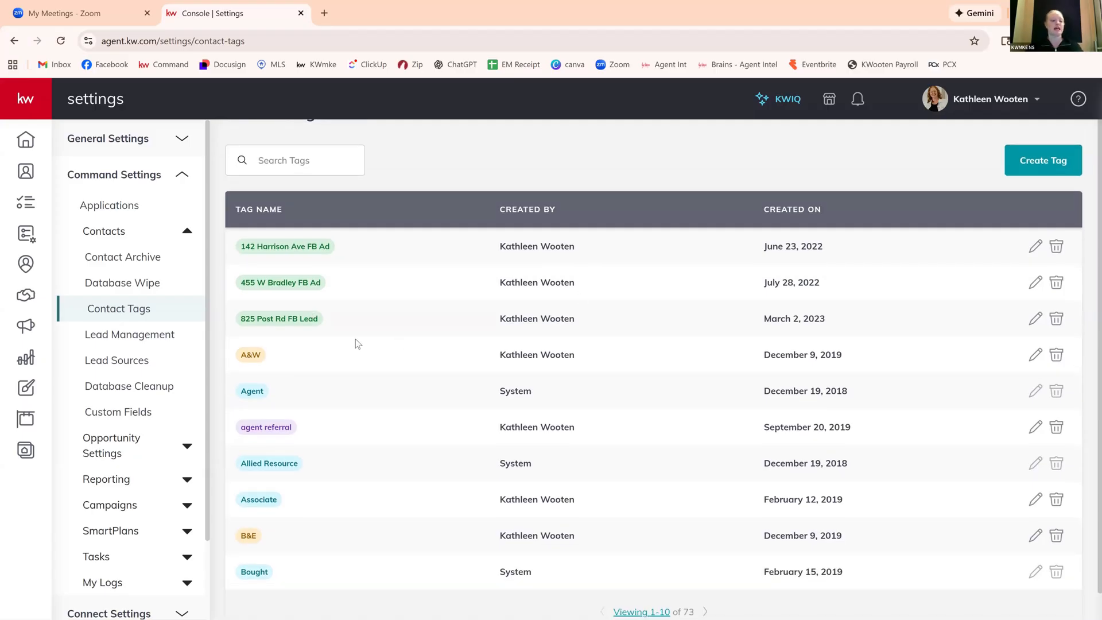
pyautogui.scroll(-1, 356, 340)
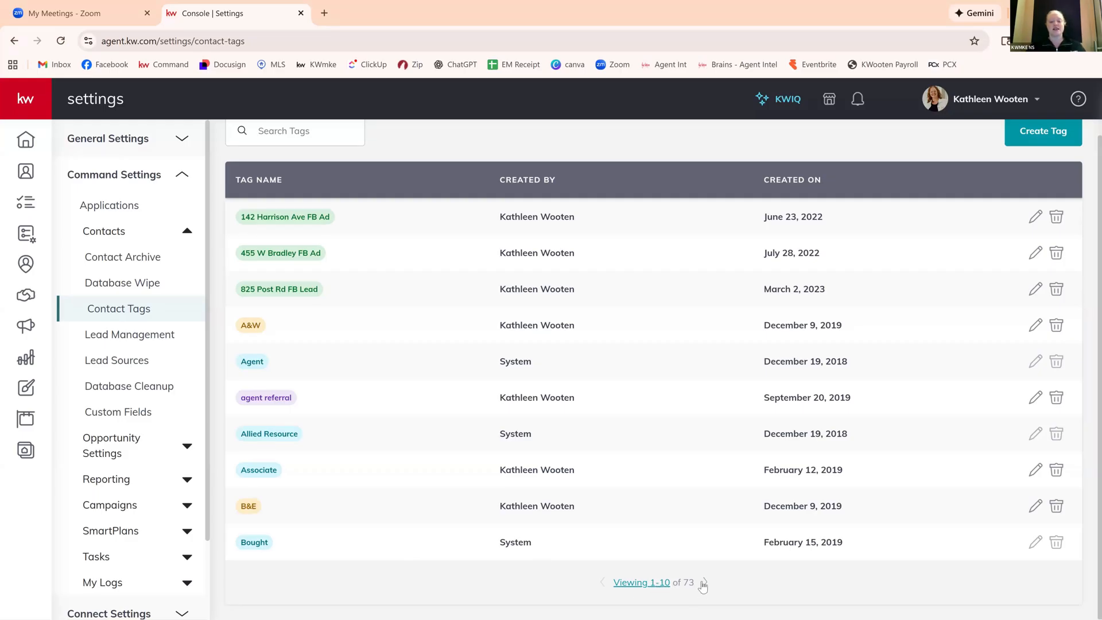
pyautogui.click(651, 583)
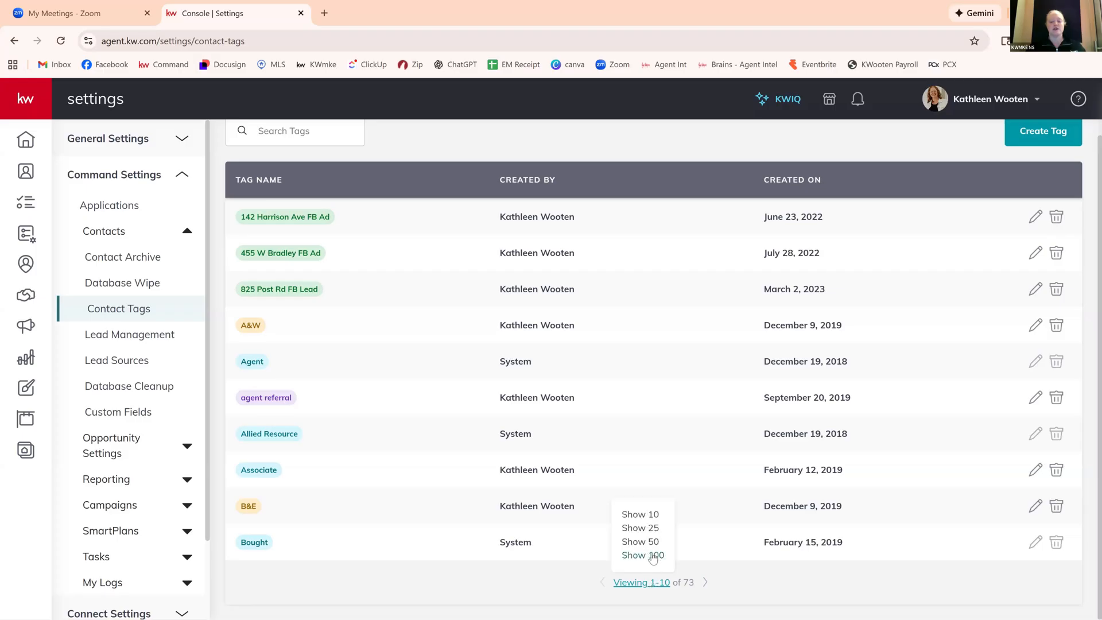
pyautogui.click(653, 557)
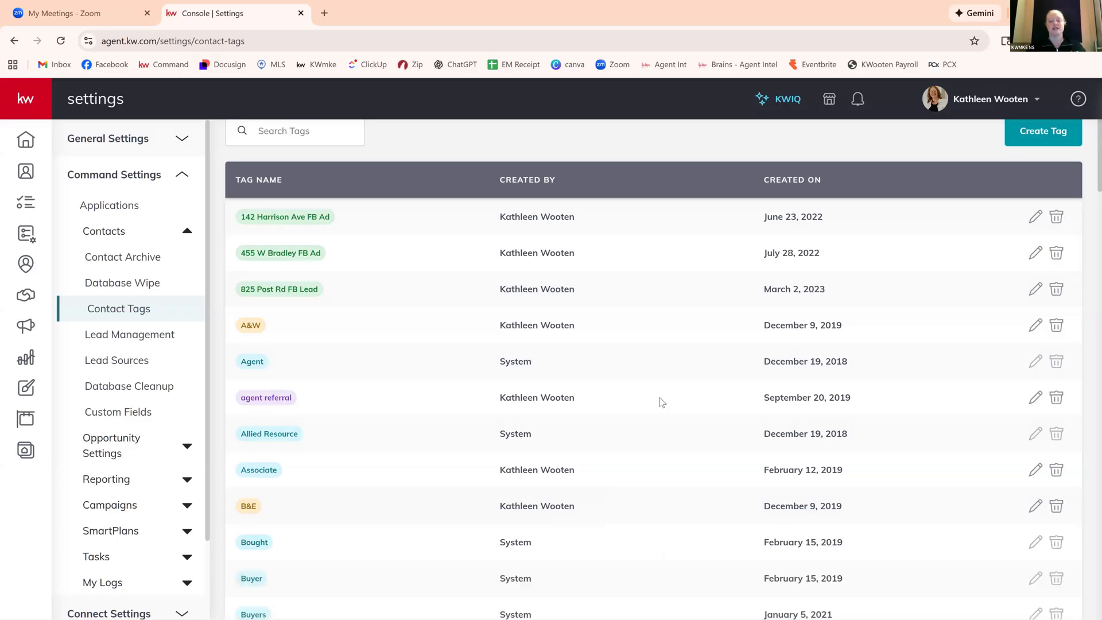
# Delete the "D&O DTD2" tag everywhere from the contact tags list.
pyautogui.scroll(-6, 661, 401)
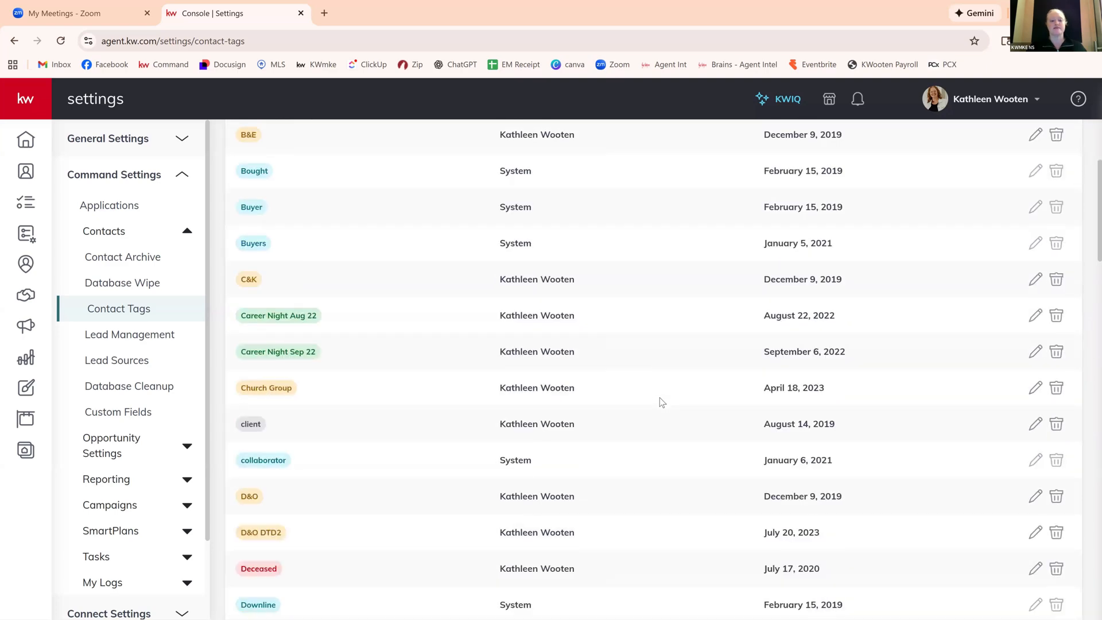
pyautogui.scroll(-1, 659, 397)
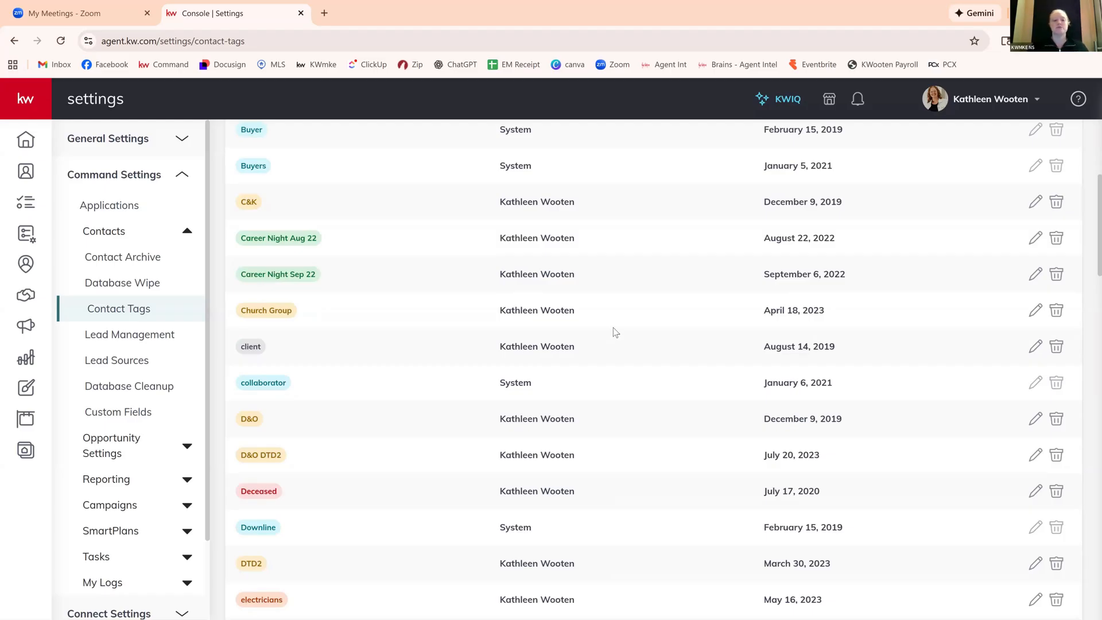
pyautogui.scroll(-2, 616, 333)
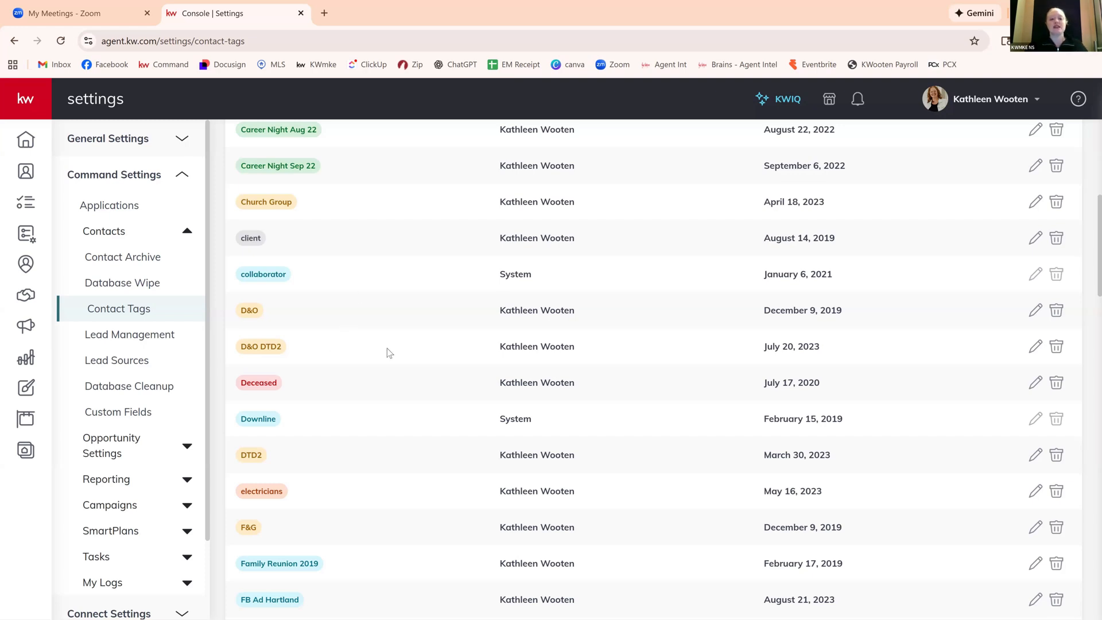
pyautogui.click(1056, 349)
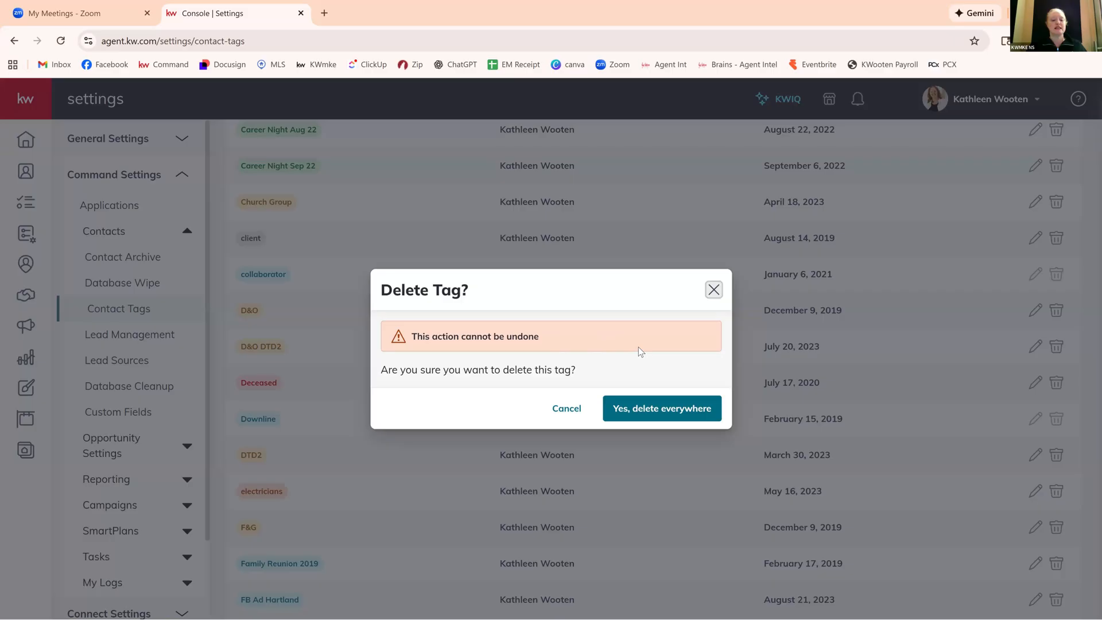
pyautogui.click(670, 414)
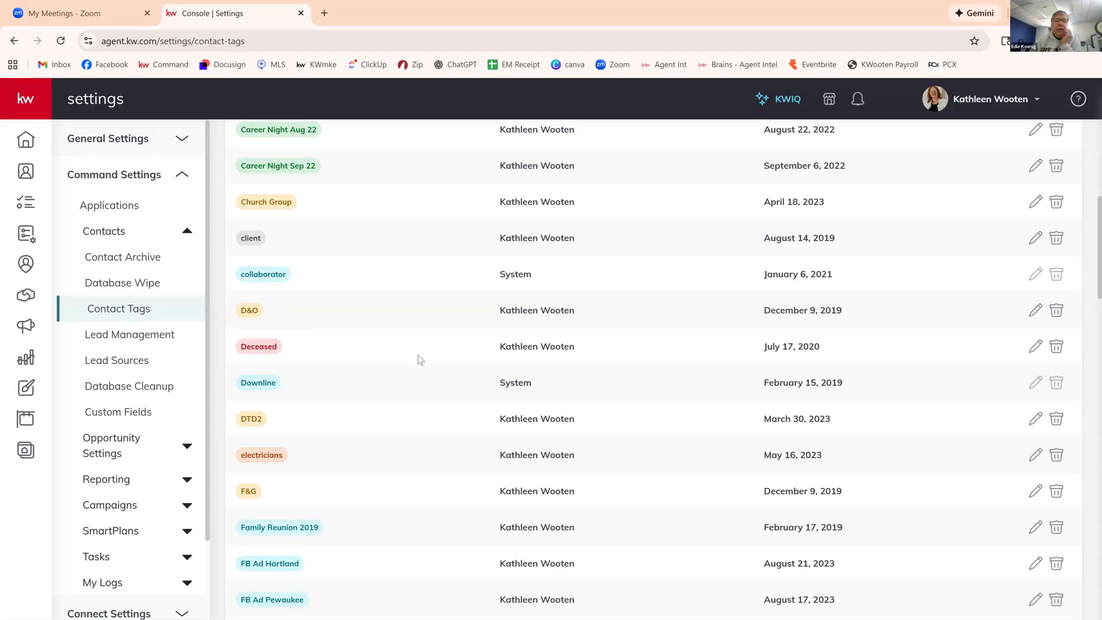
# Look through the contact tags list to review the existing tags and who created them.
pyautogui.scroll(-1, 419, 355)
pyautogui.scroll(-1, 419, 355)
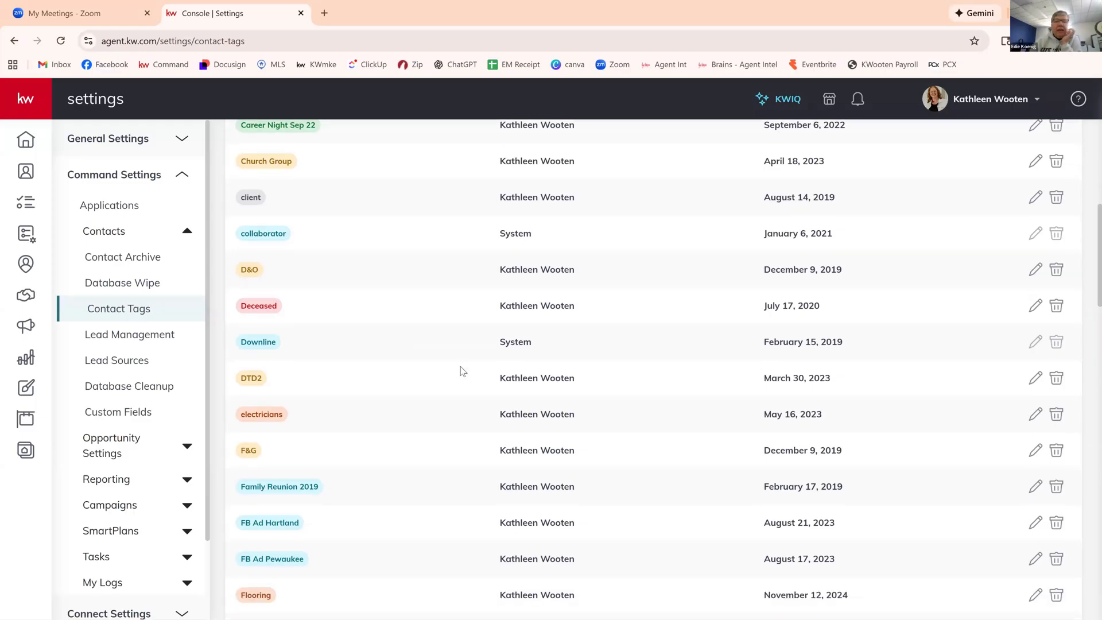
pyautogui.scroll(-1, 491, 387)
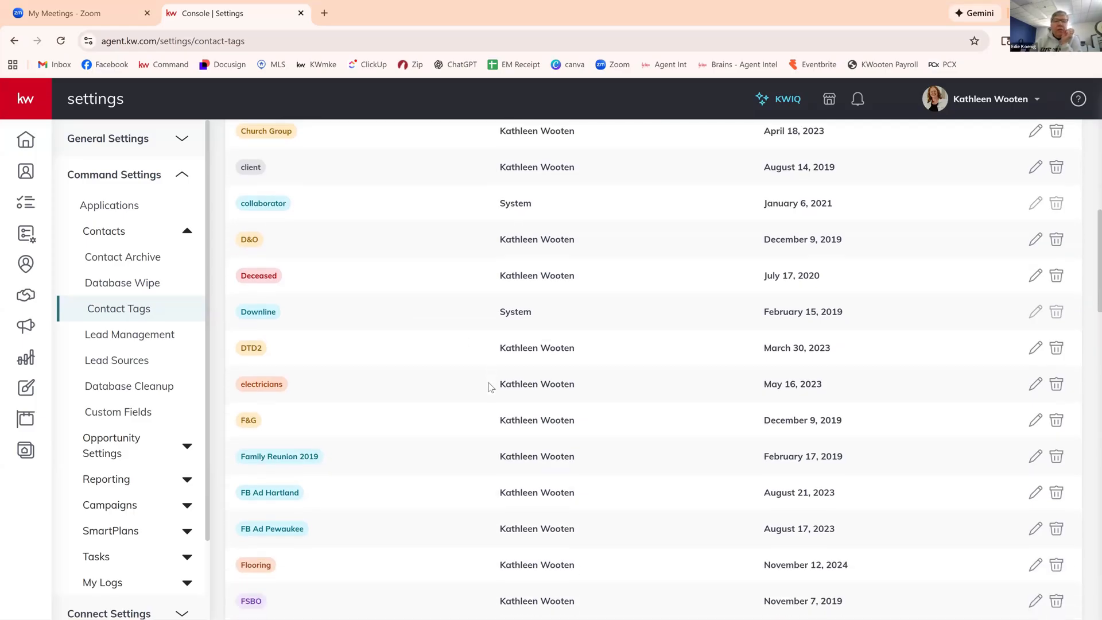
pyautogui.scroll(10, 491, 388)
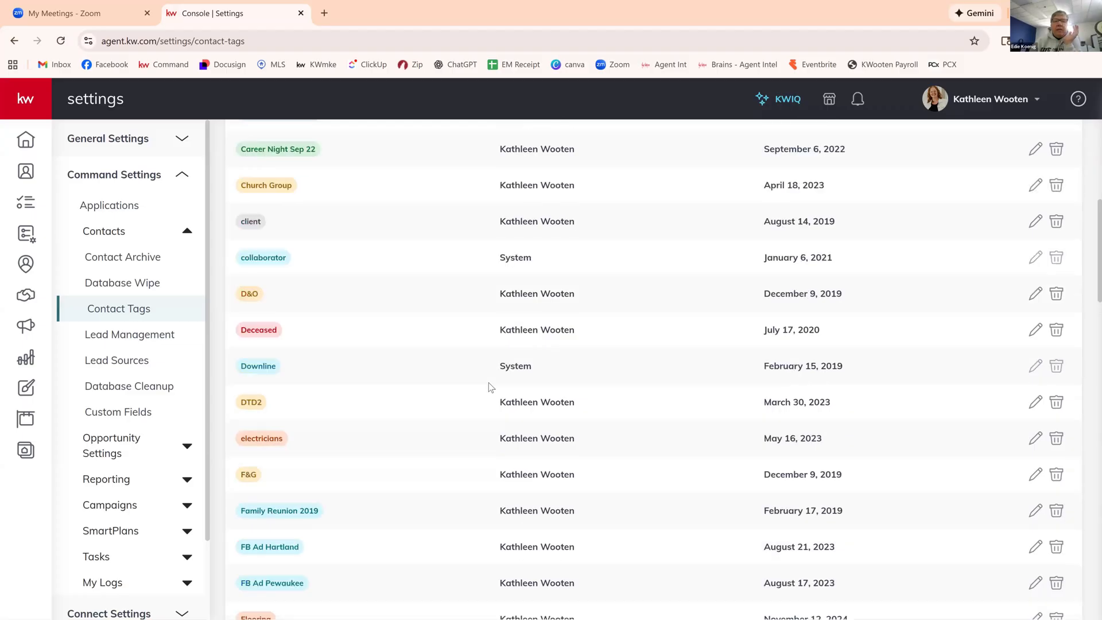
pyautogui.scroll(3, 490, 387)
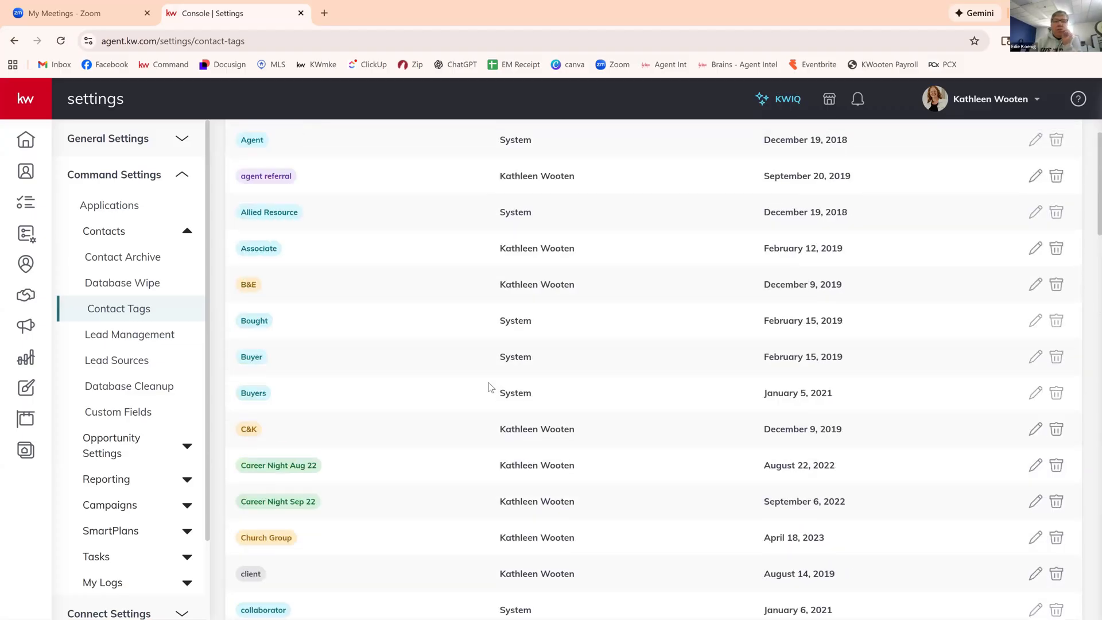
pyautogui.scroll(8, 490, 387)
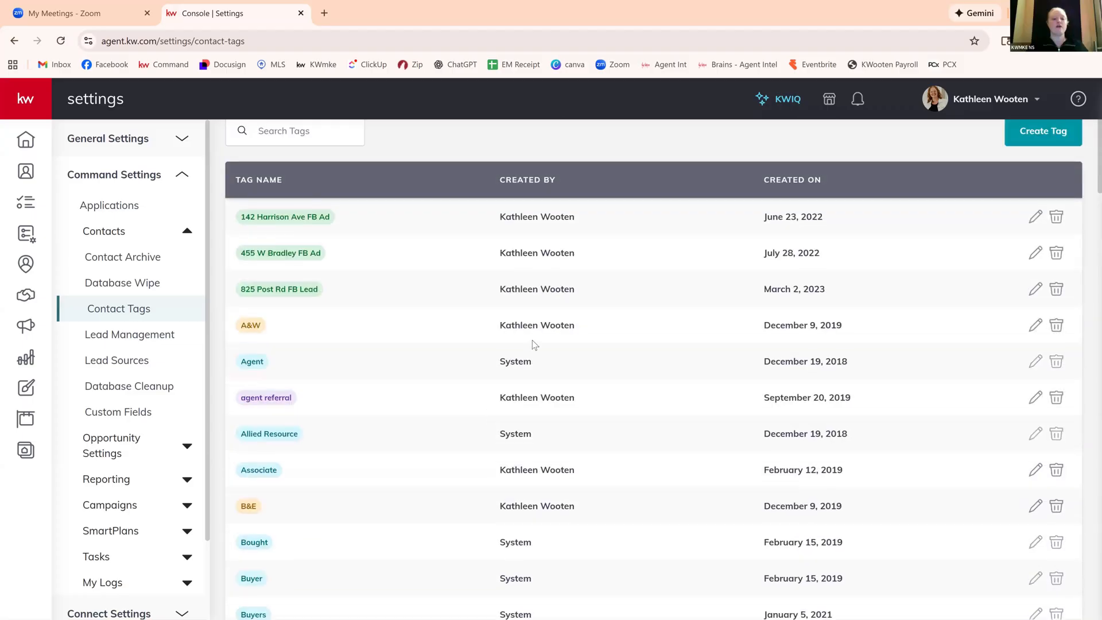
pyautogui.scroll(1, 585, 360)
pyautogui.scroll(1, 597, 357)
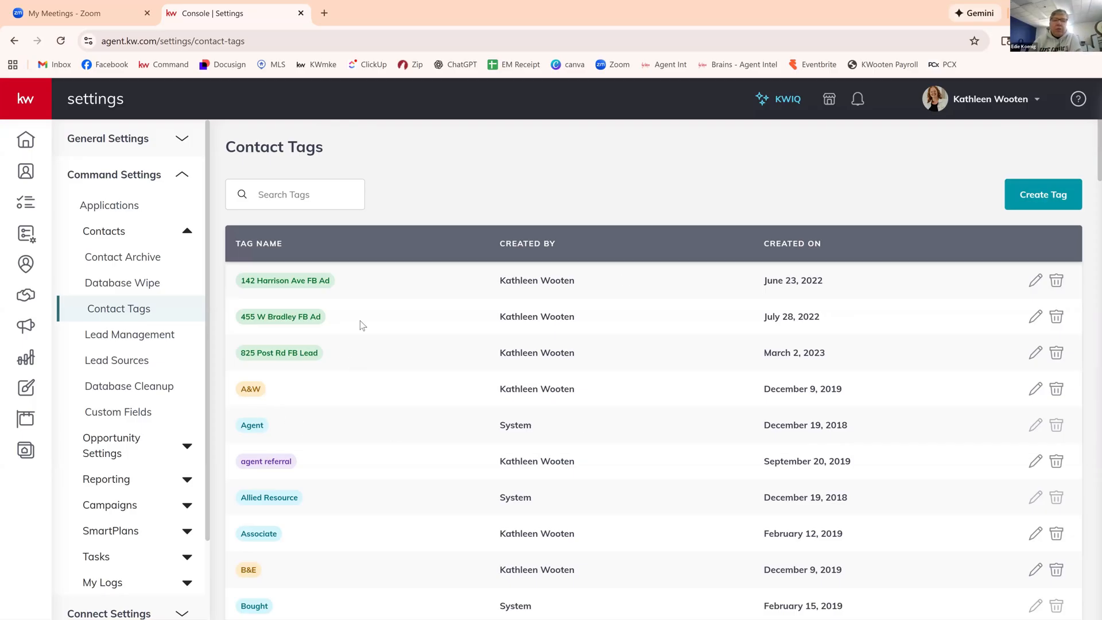
# Go back to the contacts list and filter it by the SOI tag.
pyautogui.click(26, 171)
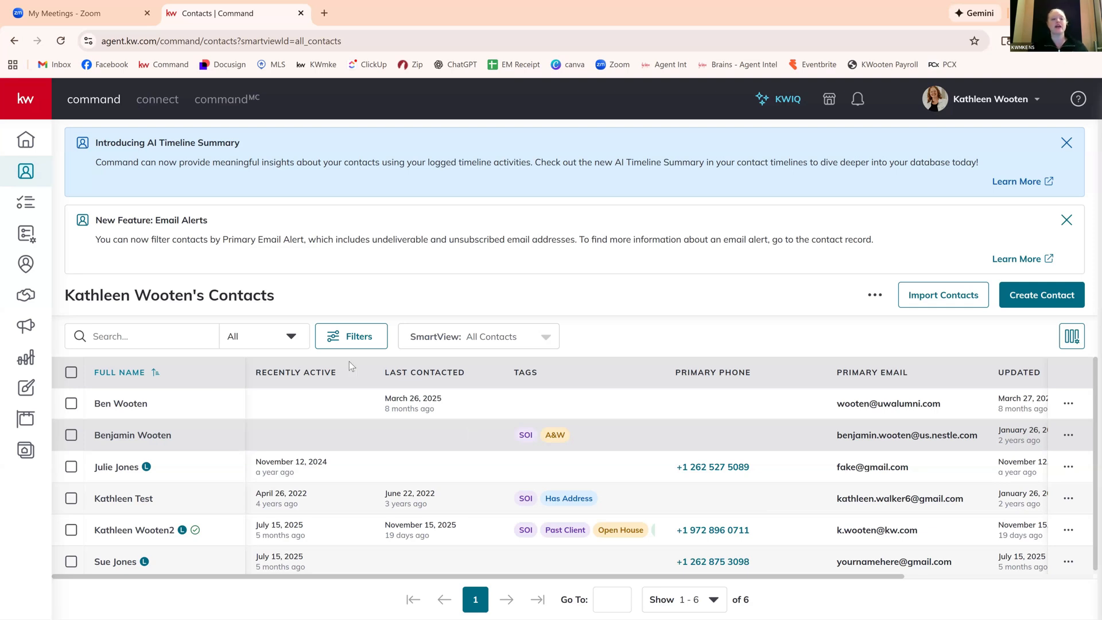
pyautogui.click(351, 336)
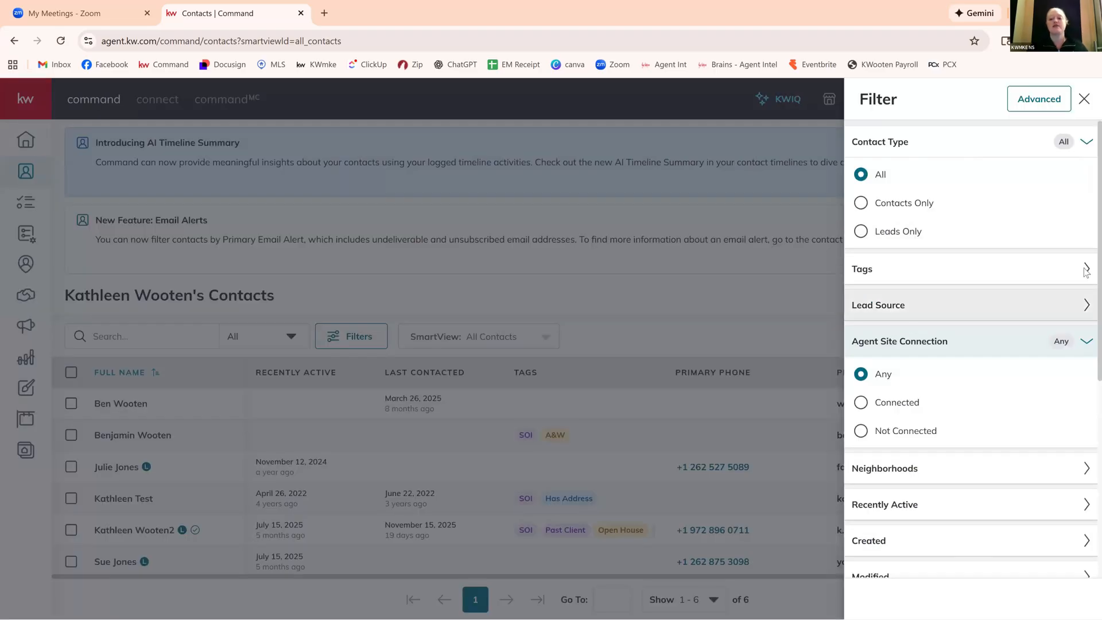
pyautogui.click(1086, 269)
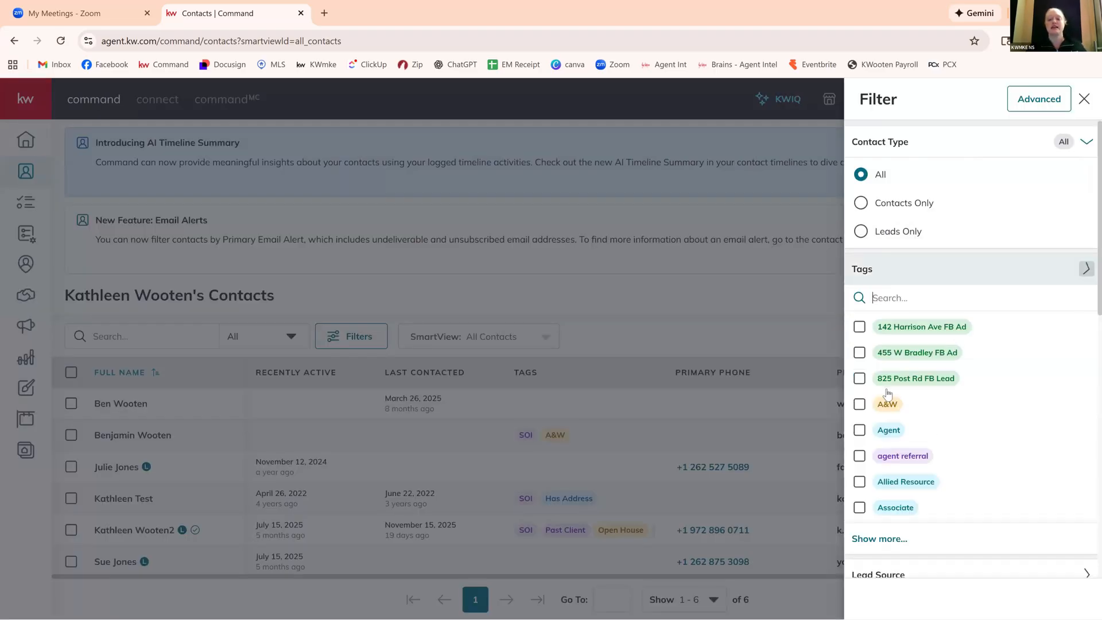
pyautogui.click(937, 296)
pyautogui.write('soi')
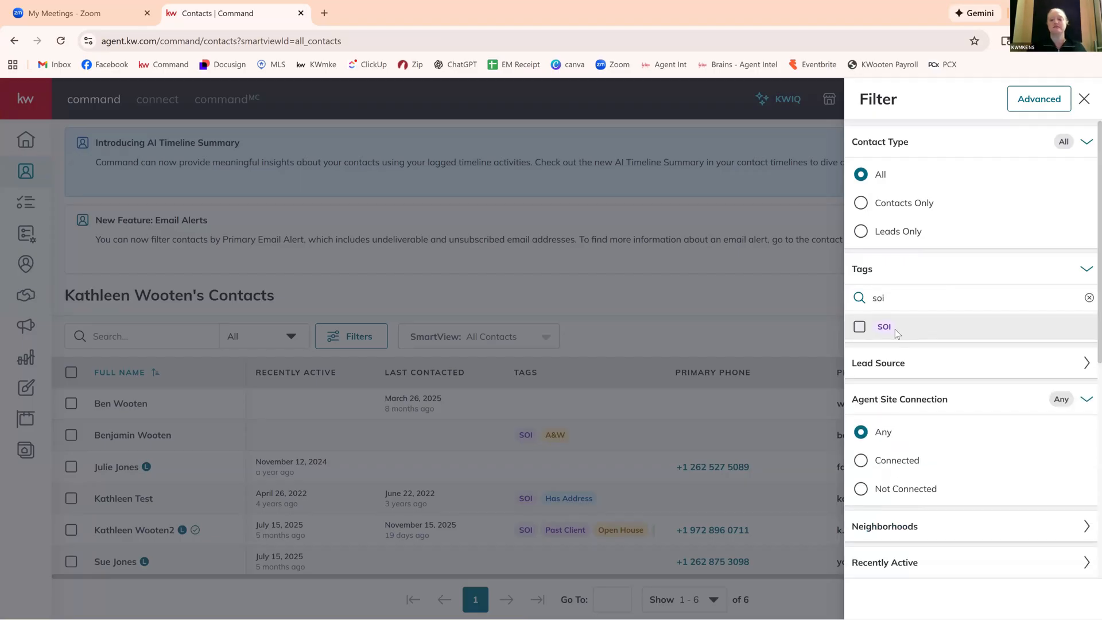
pyautogui.click(889, 330)
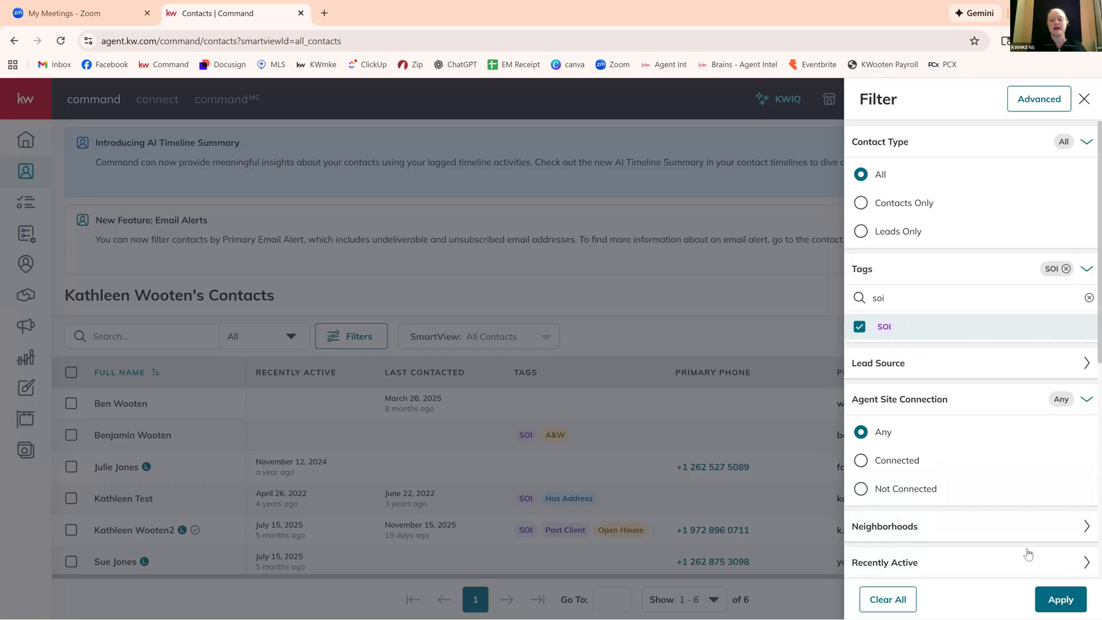
pyautogui.click(1069, 599)
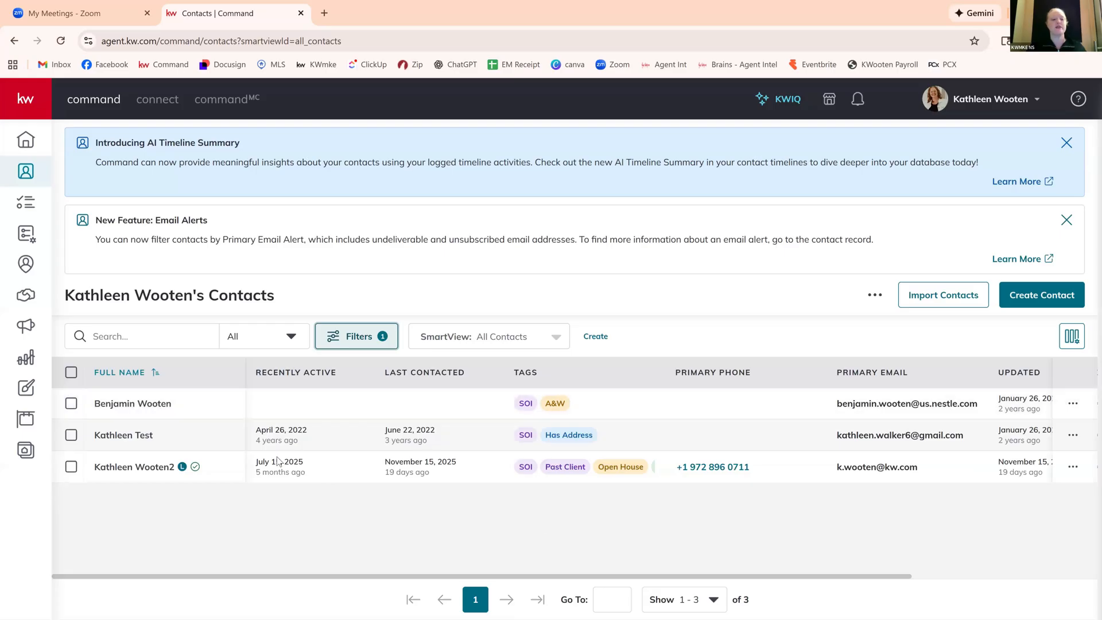
# Create a purple tag named "SOI New" and add it in bulk to all the filtered contacts.
pyautogui.click(70, 373)
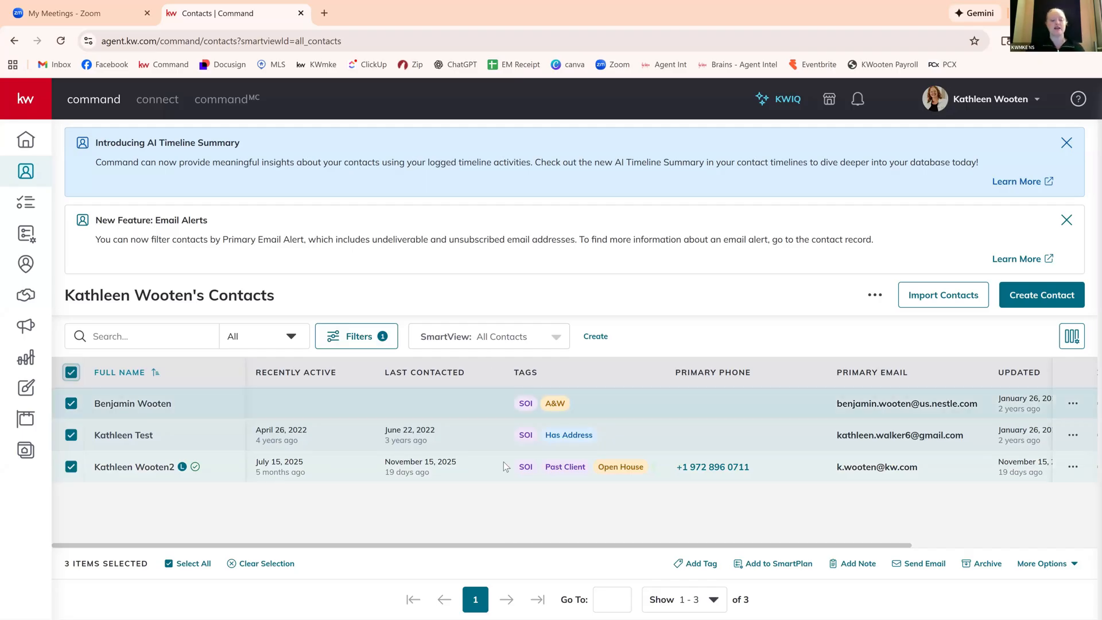
pyautogui.click(706, 568)
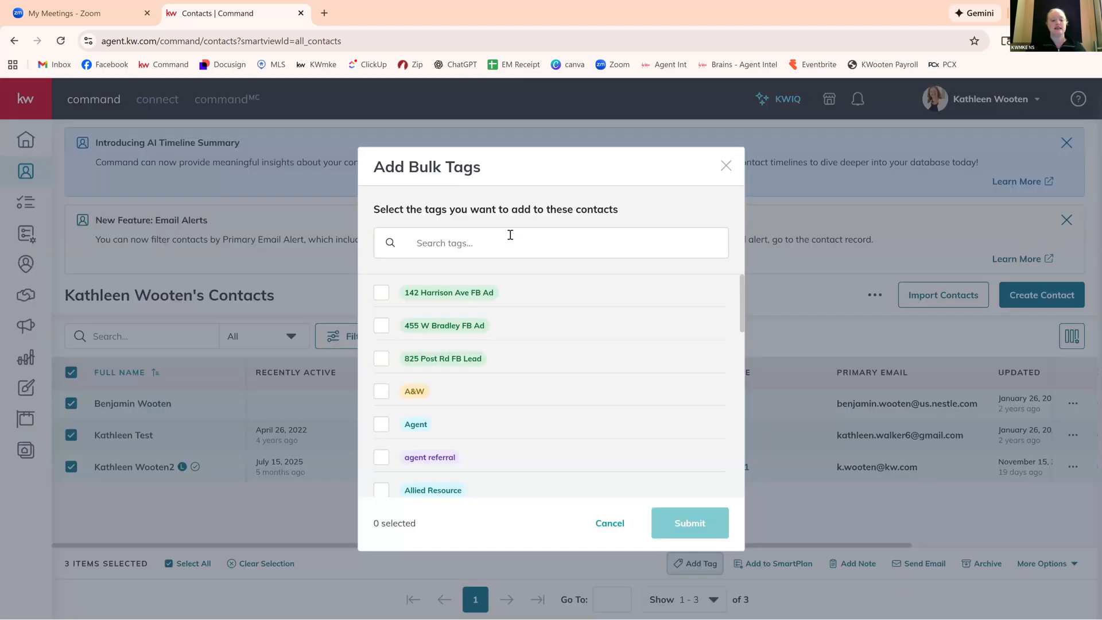
pyautogui.write('SOI New')
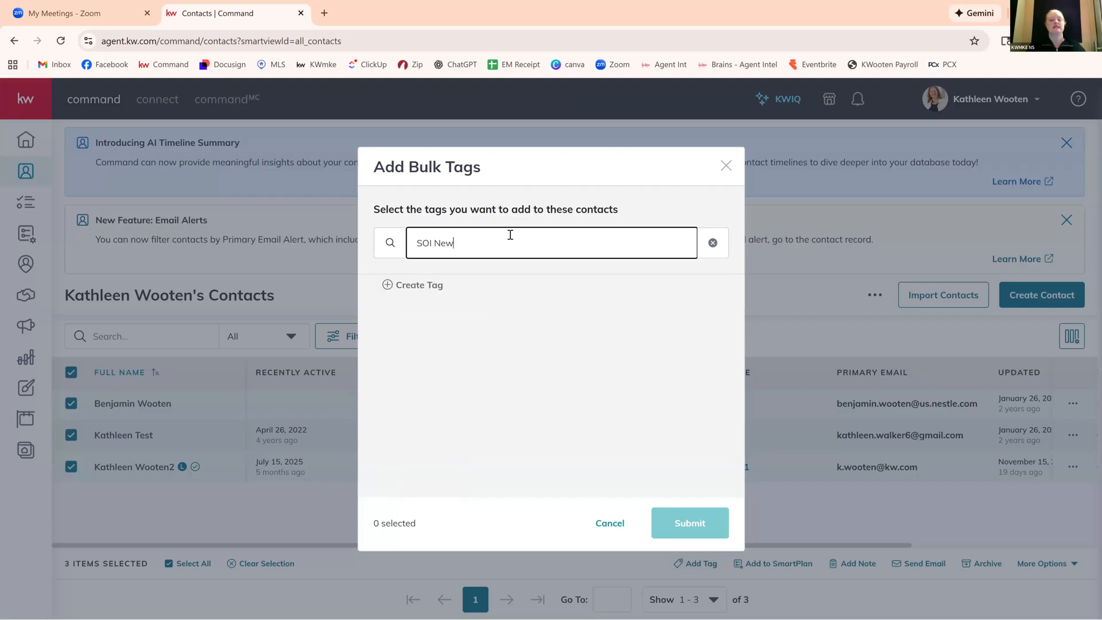
pyautogui.click(417, 287)
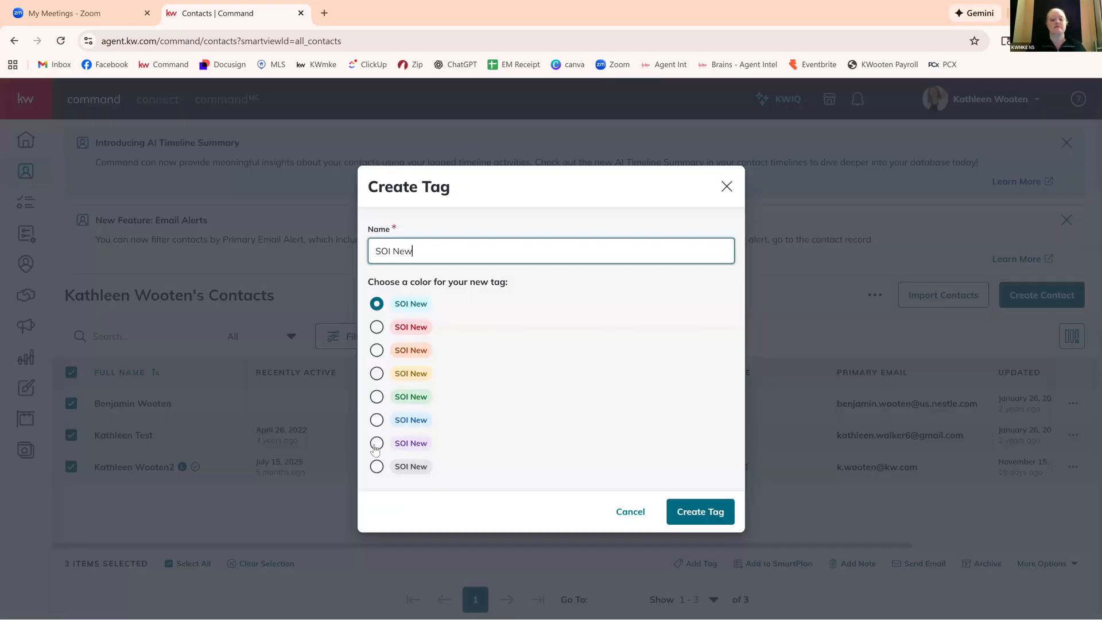
pyautogui.click(376, 444)
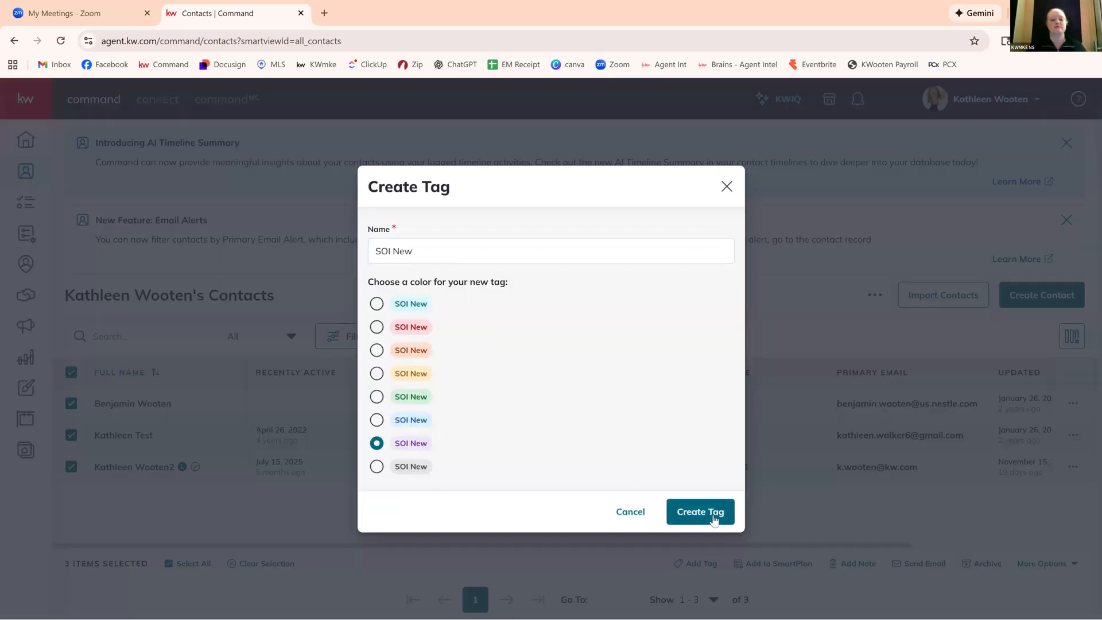
pyautogui.click(693, 512)
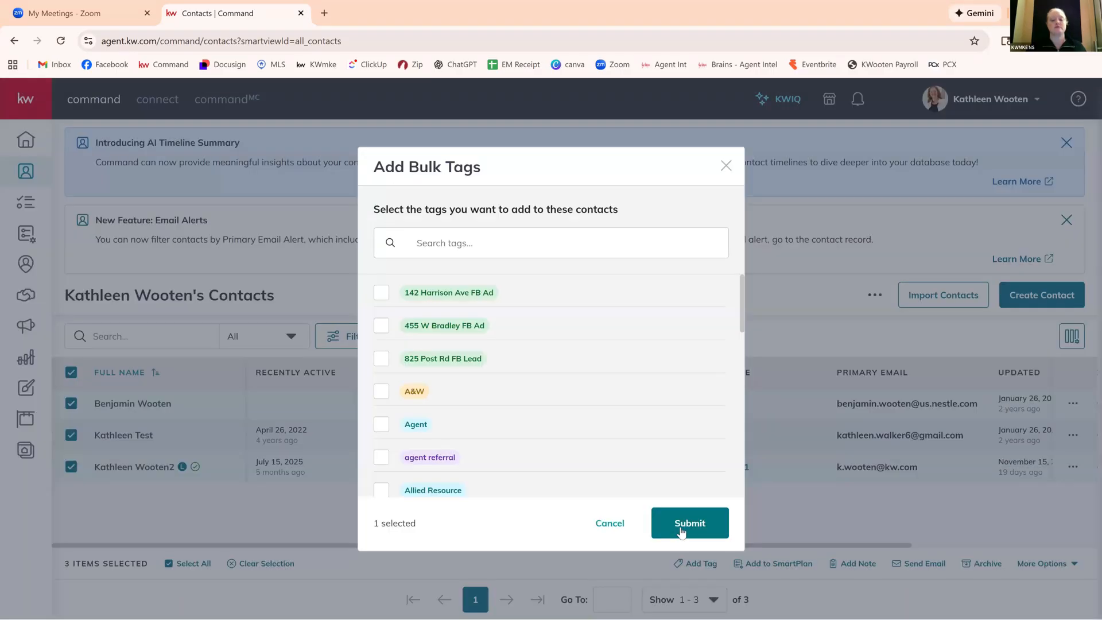
pyautogui.click(683, 525)
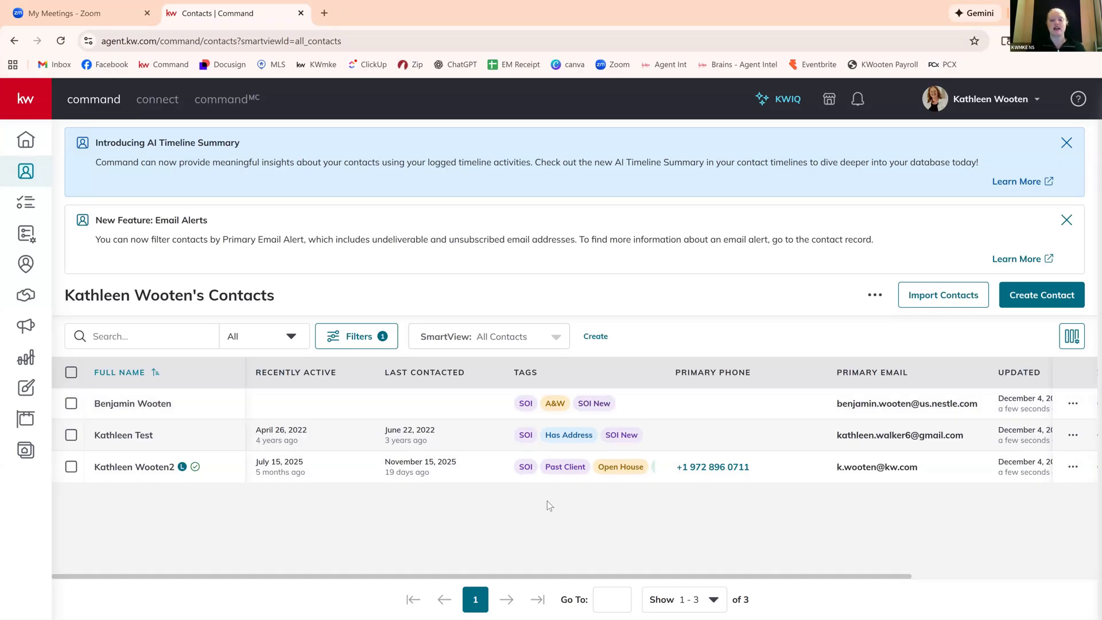
# Remove the "SOI" tag in bulk from all the filtered contacts.
pyautogui.click(71, 374)
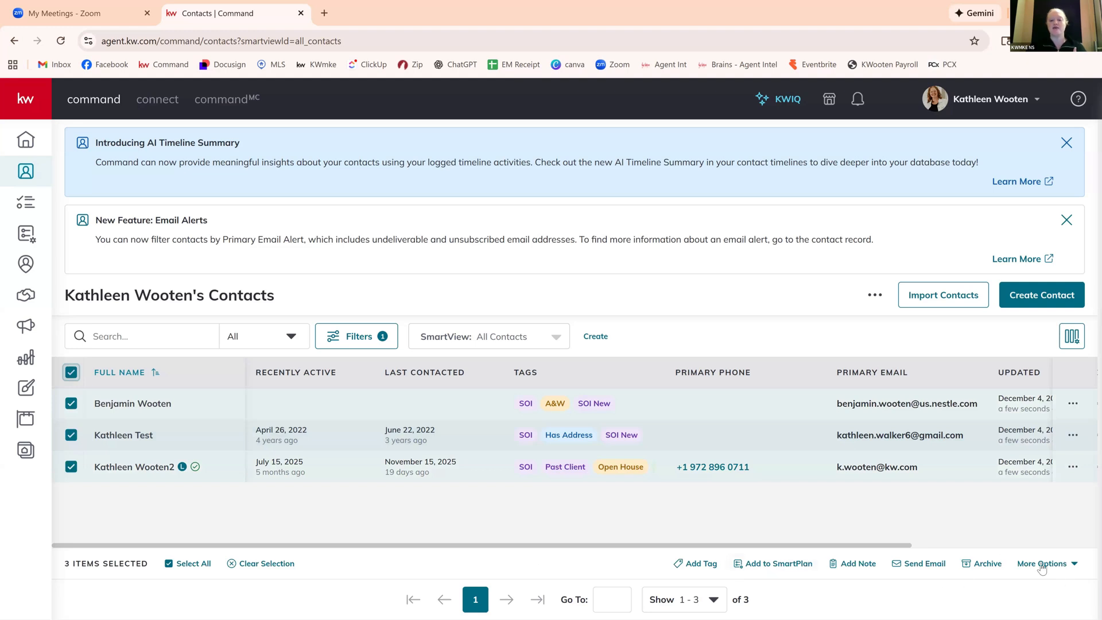
pyautogui.click(1074, 566)
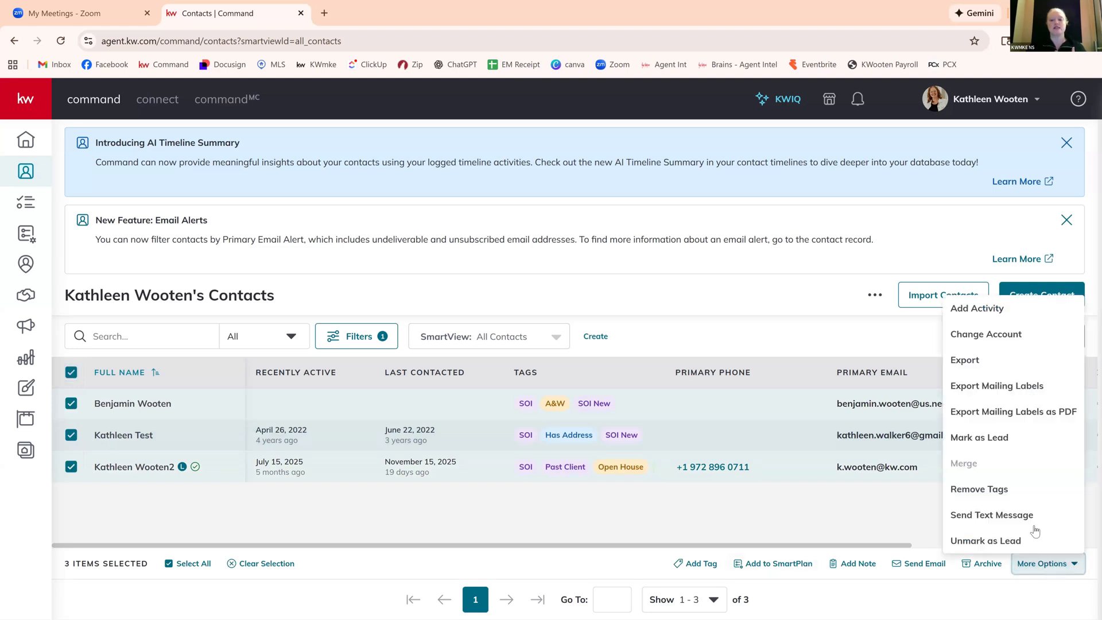
pyautogui.click(993, 494)
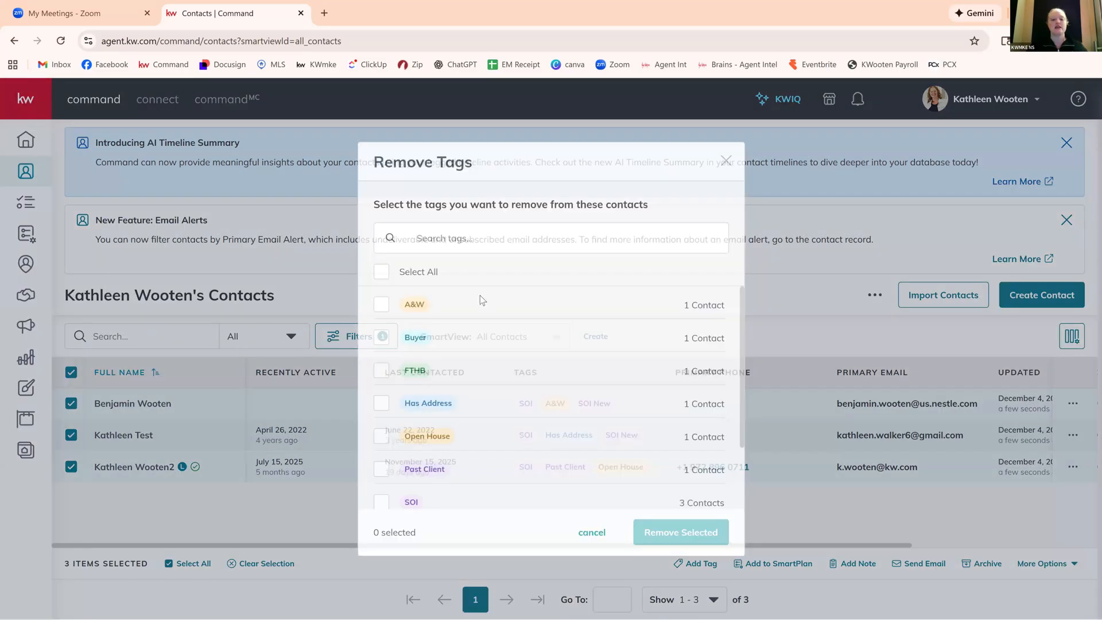
pyautogui.scroll(-2, 383, 423)
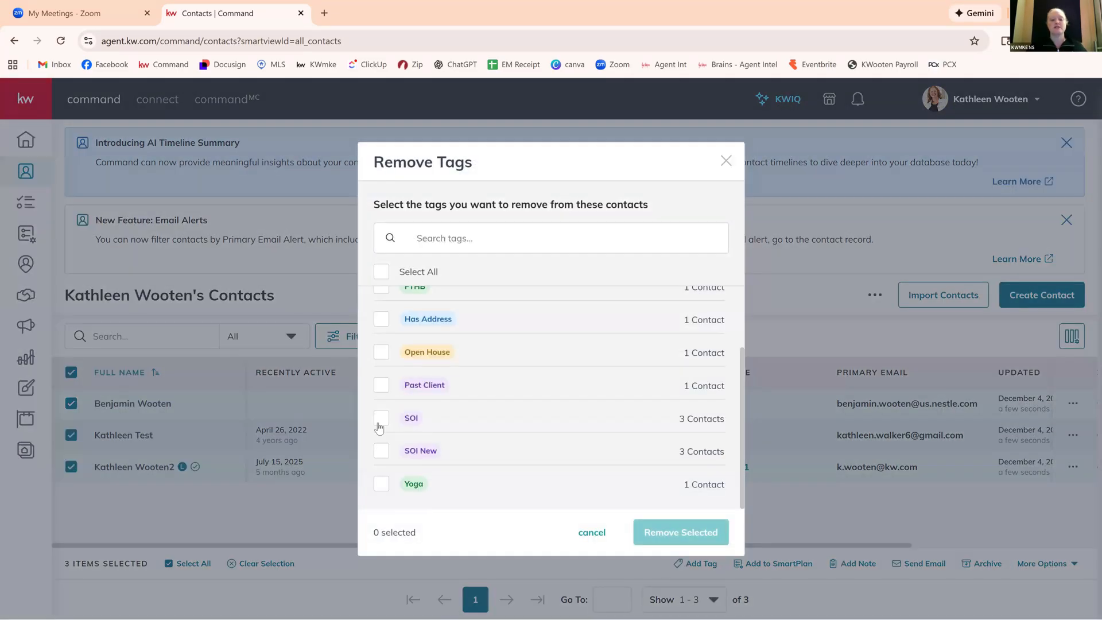
pyautogui.click(380, 422)
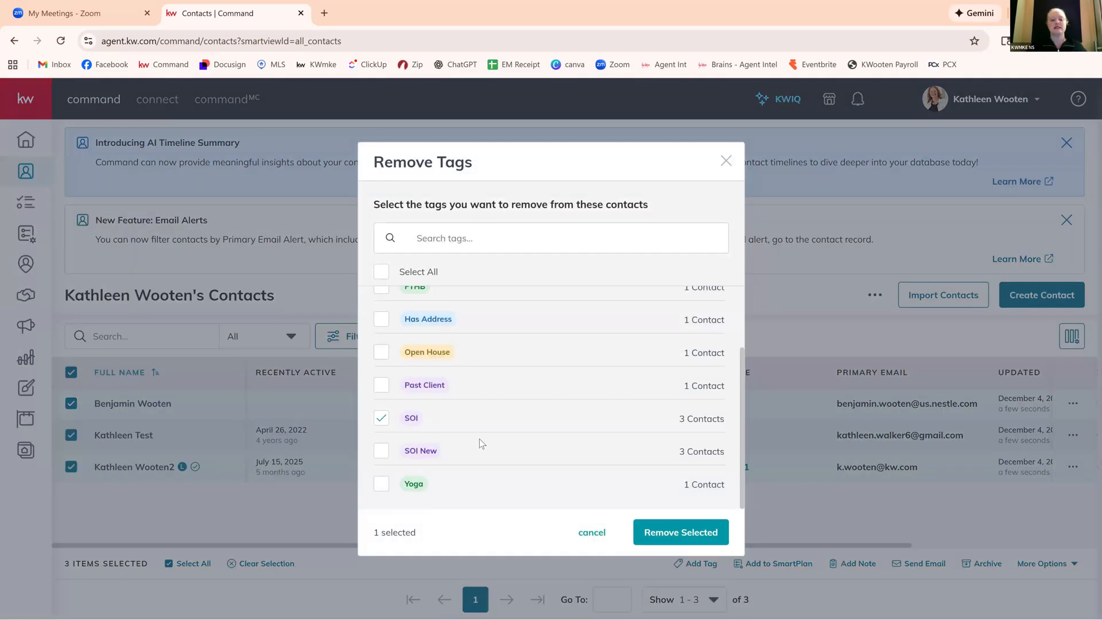
pyautogui.click(696, 531)
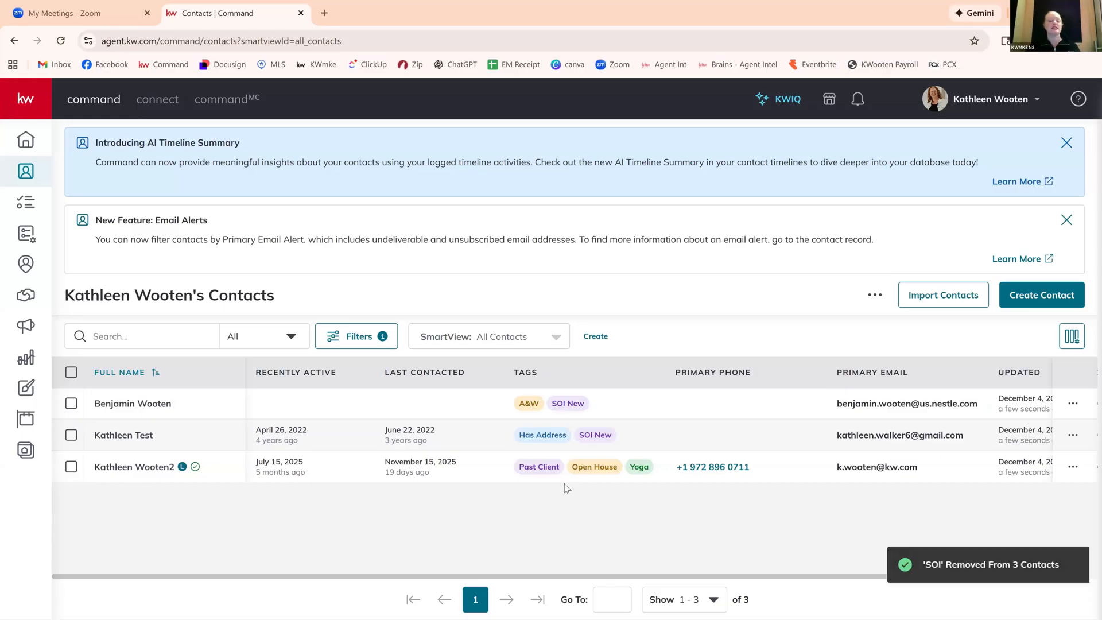
# Open the contact tags list in the Command settings and show 100 tags per page.
pyautogui.click(984, 101)
pyautogui.click(925, 367)
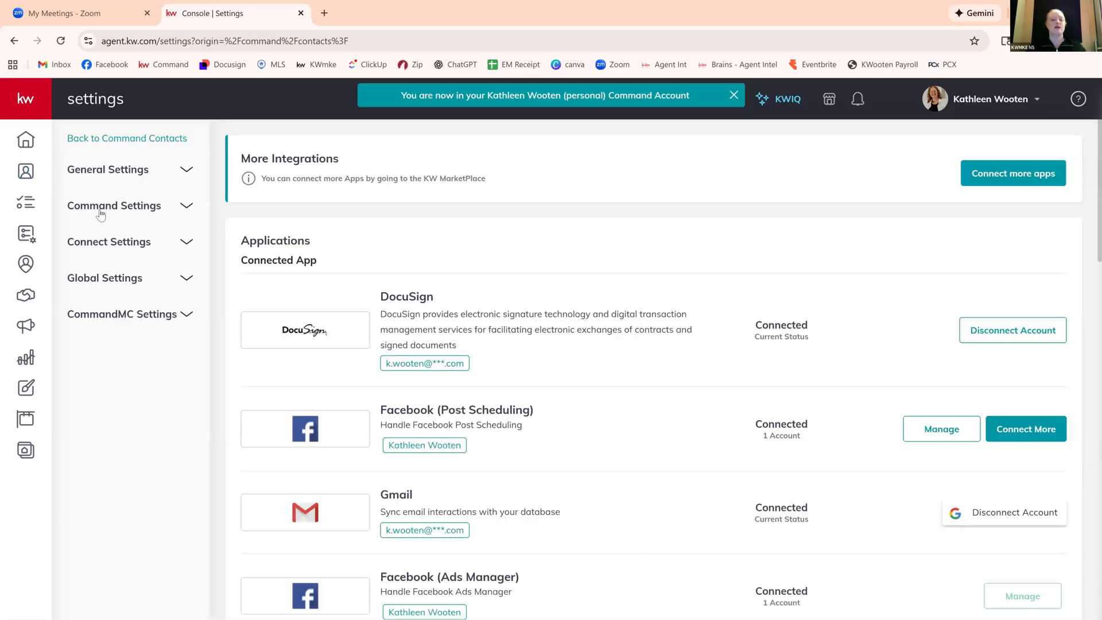
pyautogui.click(102, 216)
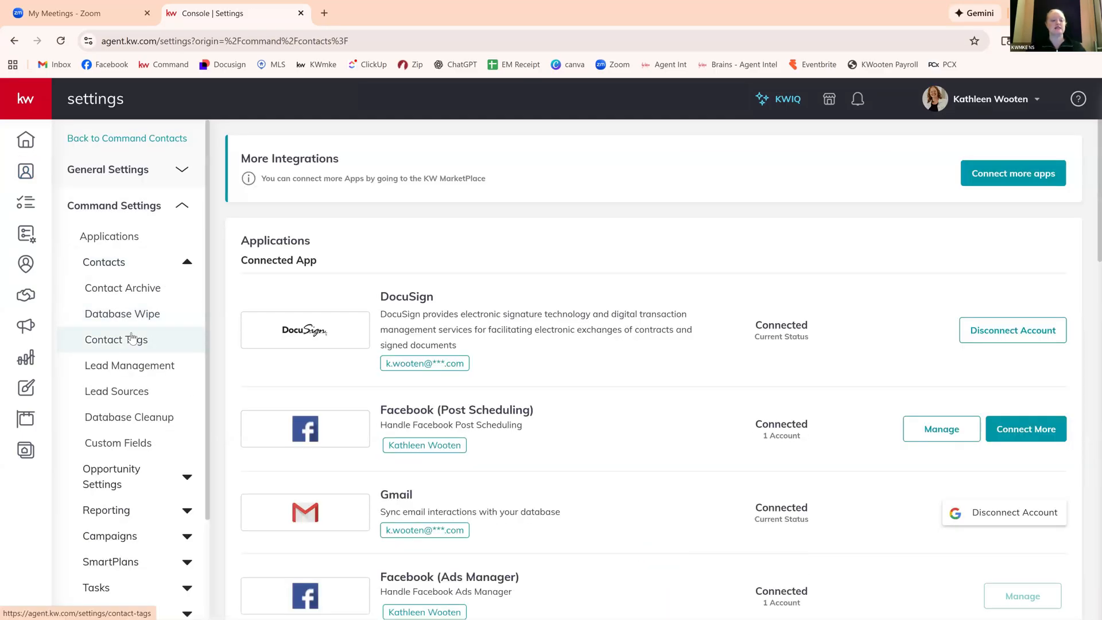
pyautogui.click(133, 339)
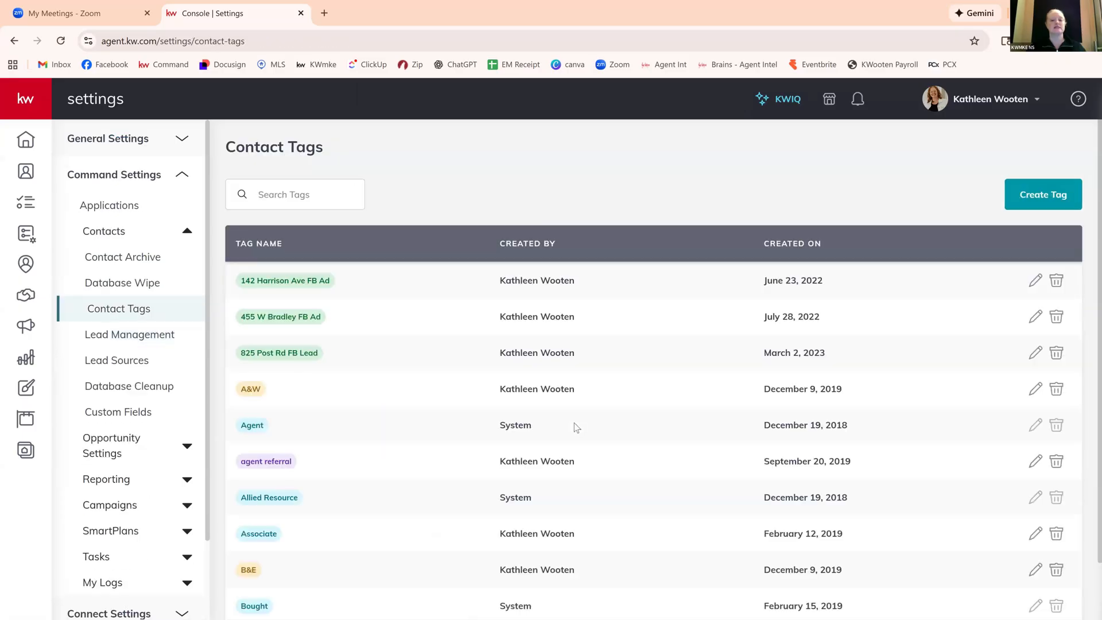
pyautogui.scroll(-2, 656, 469)
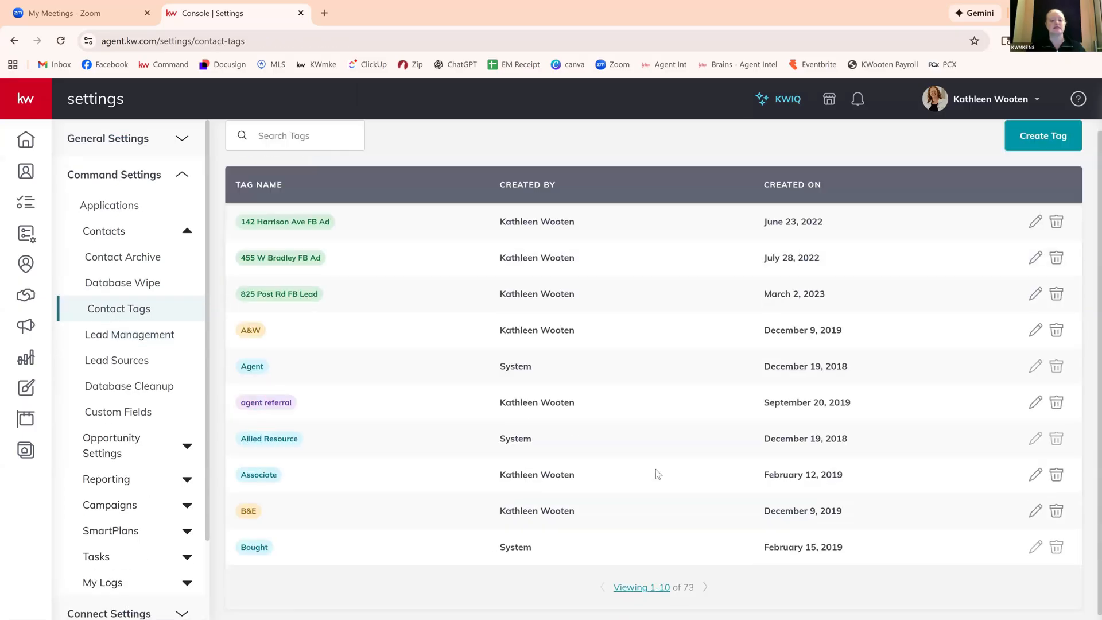
pyautogui.click(650, 566)
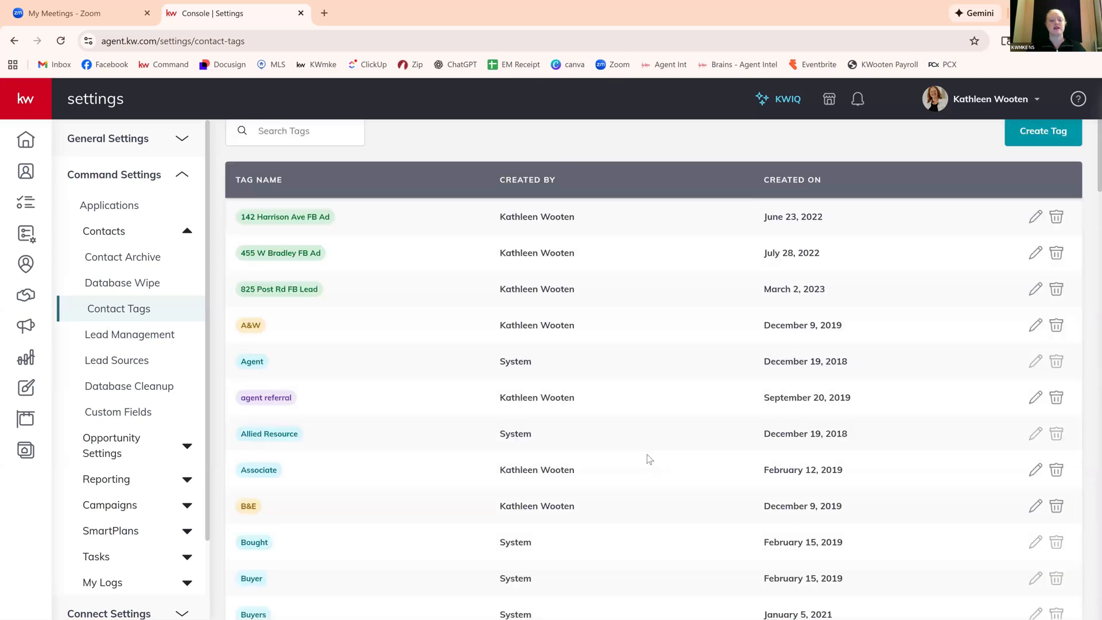
# Delete the original "SOI" tag everywhere from the contact tags list.
pyautogui.scroll(-5, 649, 460)
pyautogui.scroll(-20, 649, 459)
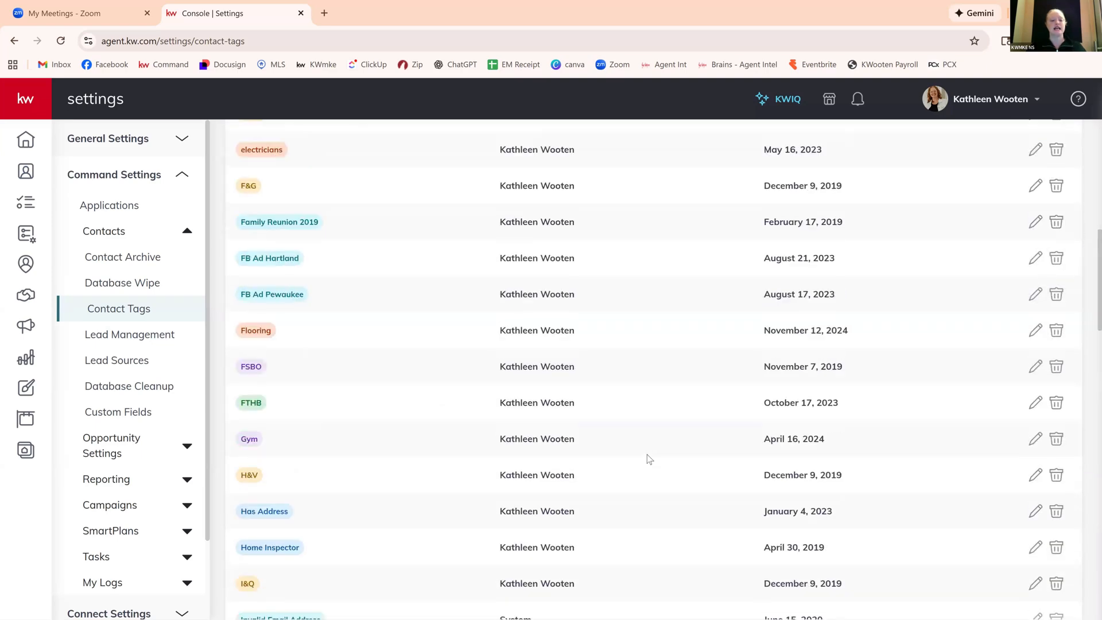
pyautogui.scroll(-8, 647, 457)
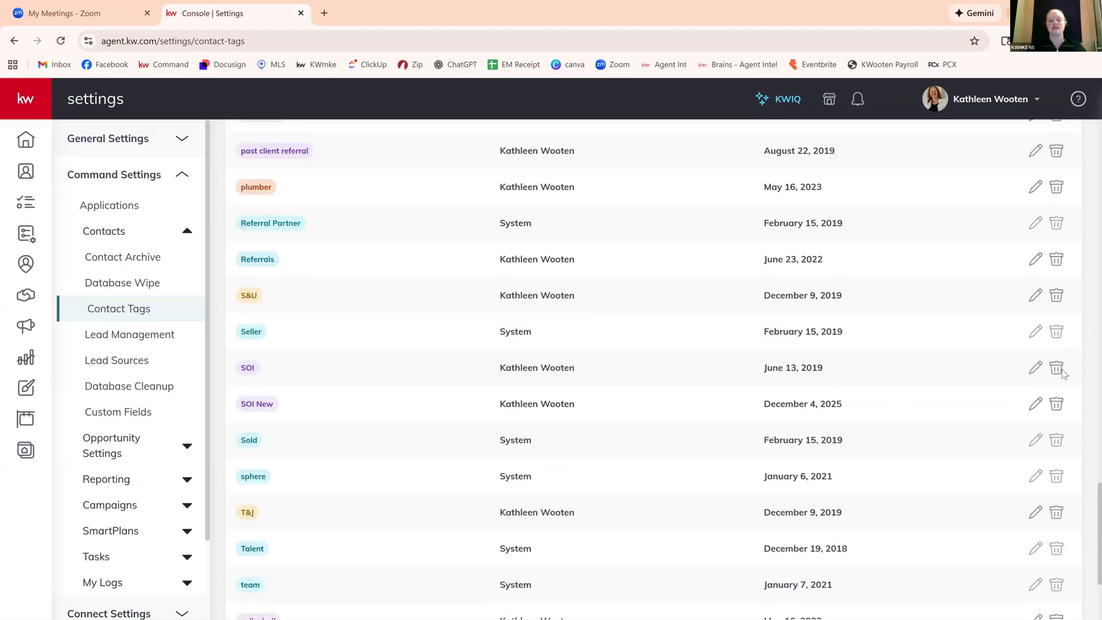
pyautogui.click(1057, 369)
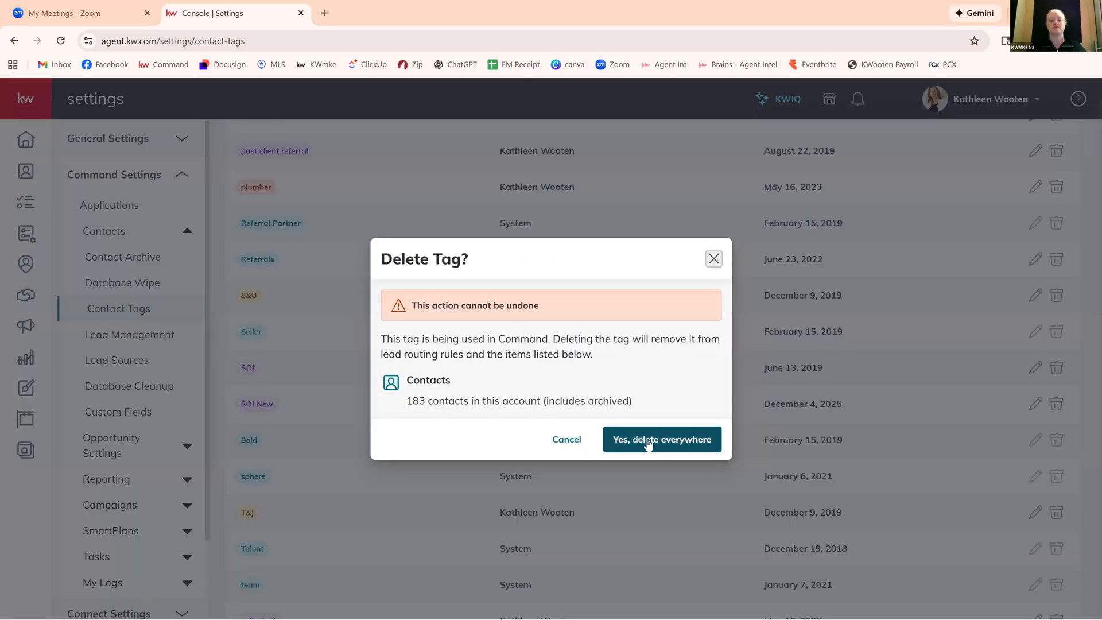
pyautogui.click(646, 439)
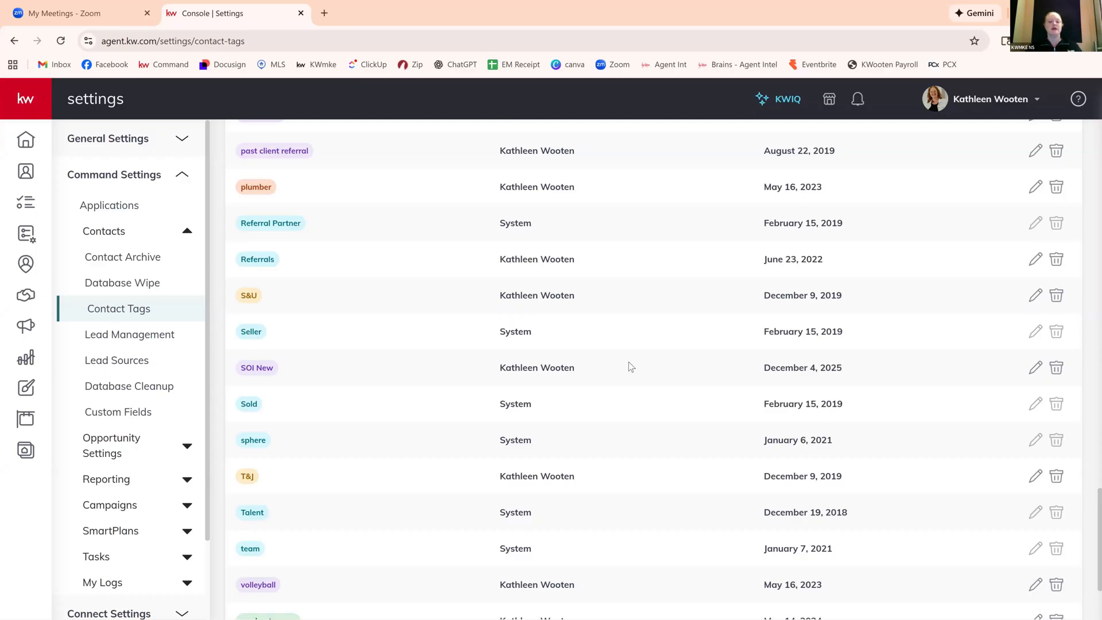
# Review the remaining contact tags from the end of the list back up to the beginning.
pyautogui.scroll(-3, 628, 362)
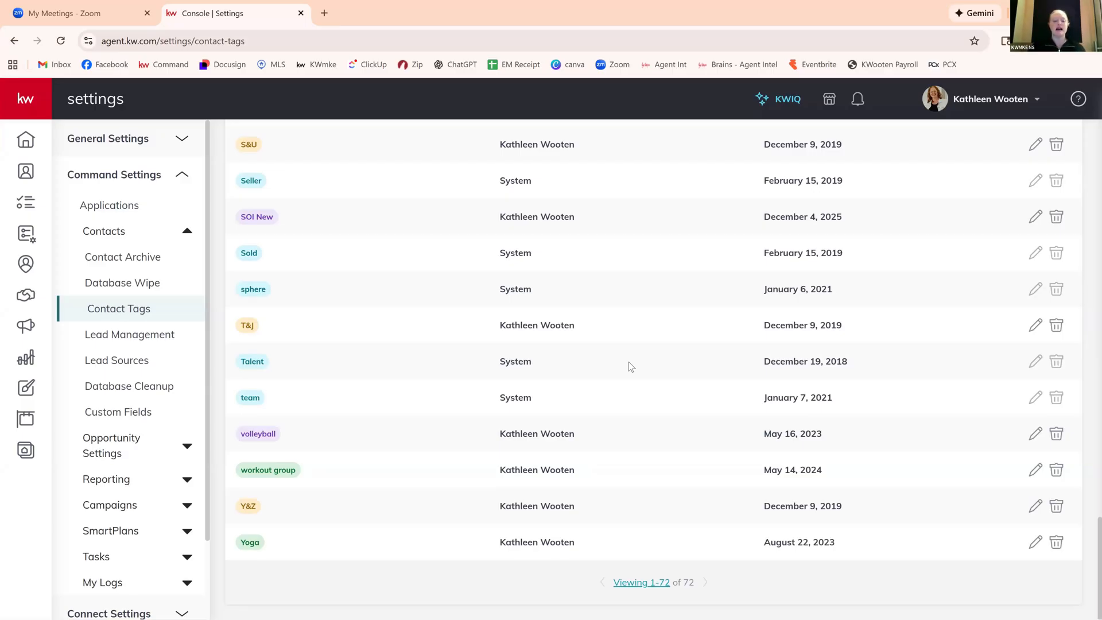
pyautogui.scroll(1, 629, 362)
pyautogui.scroll(4, 629, 362)
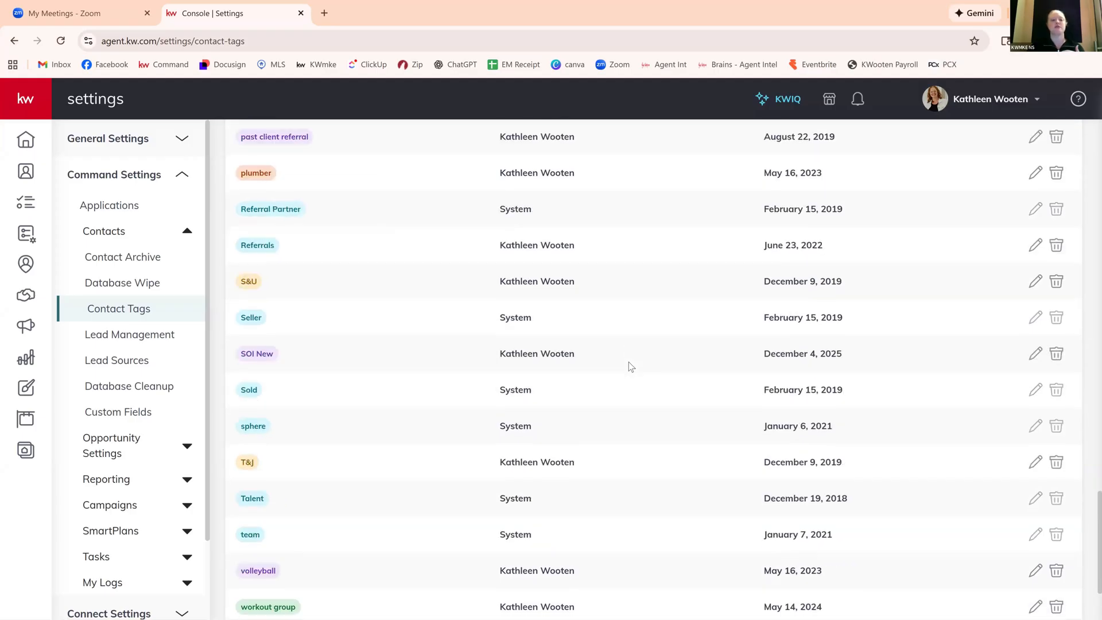
pyautogui.scroll(5, 629, 361)
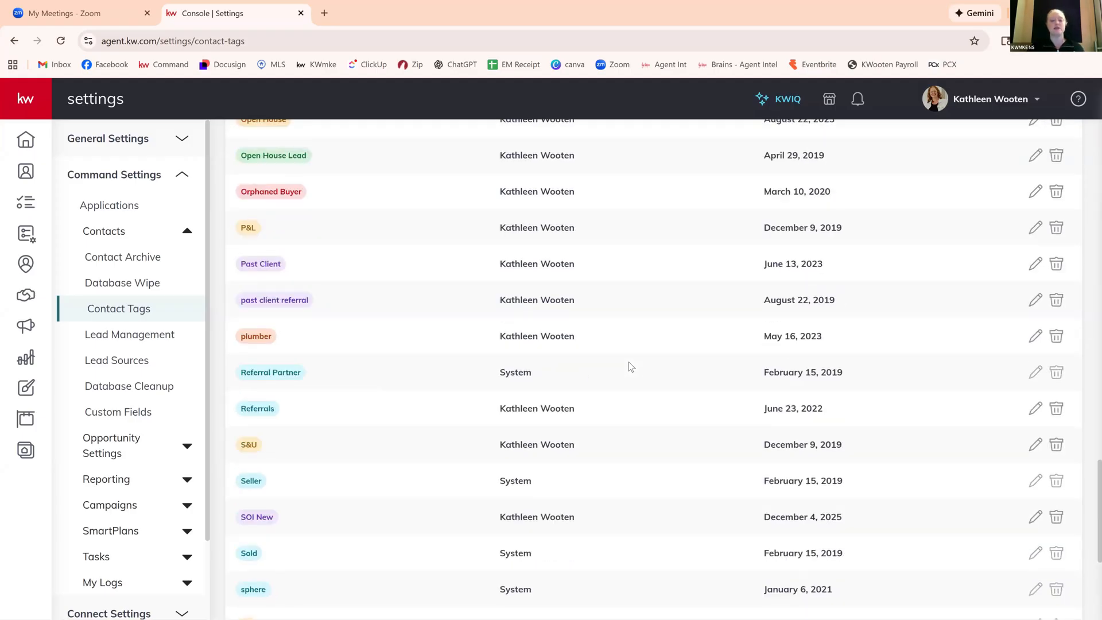
pyautogui.scroll(3, 629, 367)
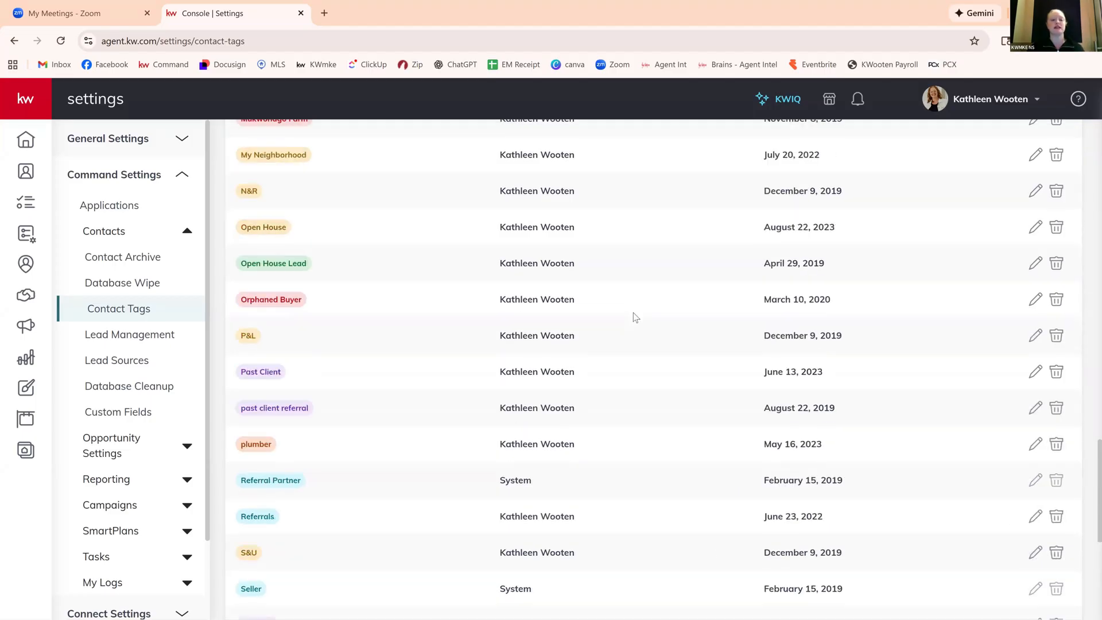
pyautogui.scroll(3, 635, 317)
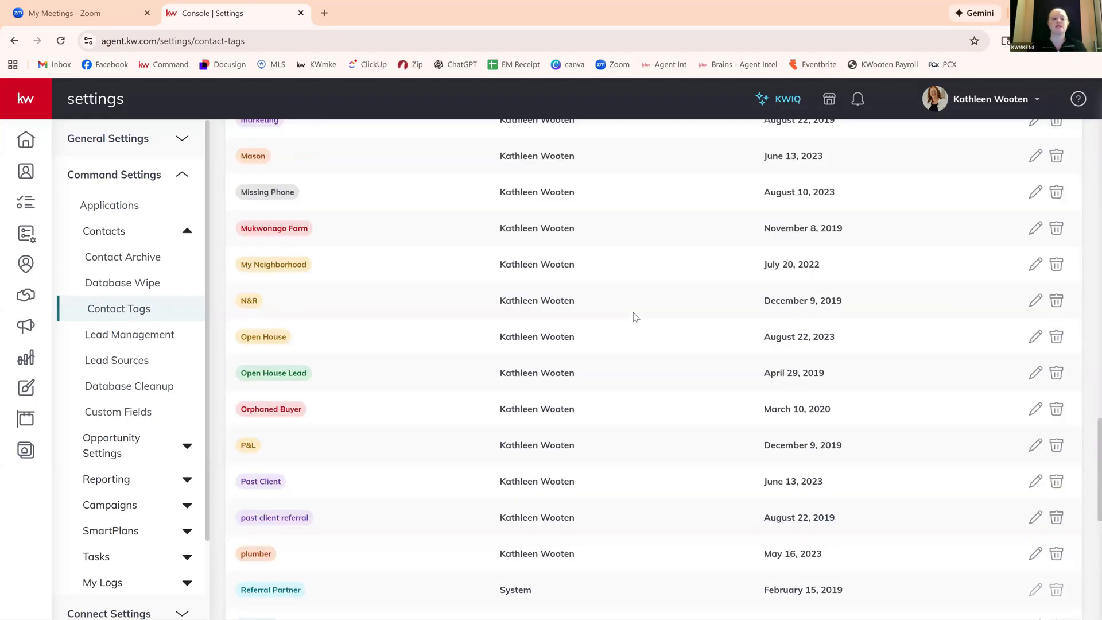
pyautogui.scroll(2, 635, 317)
pyautogui.scroll(3, 636, 317)
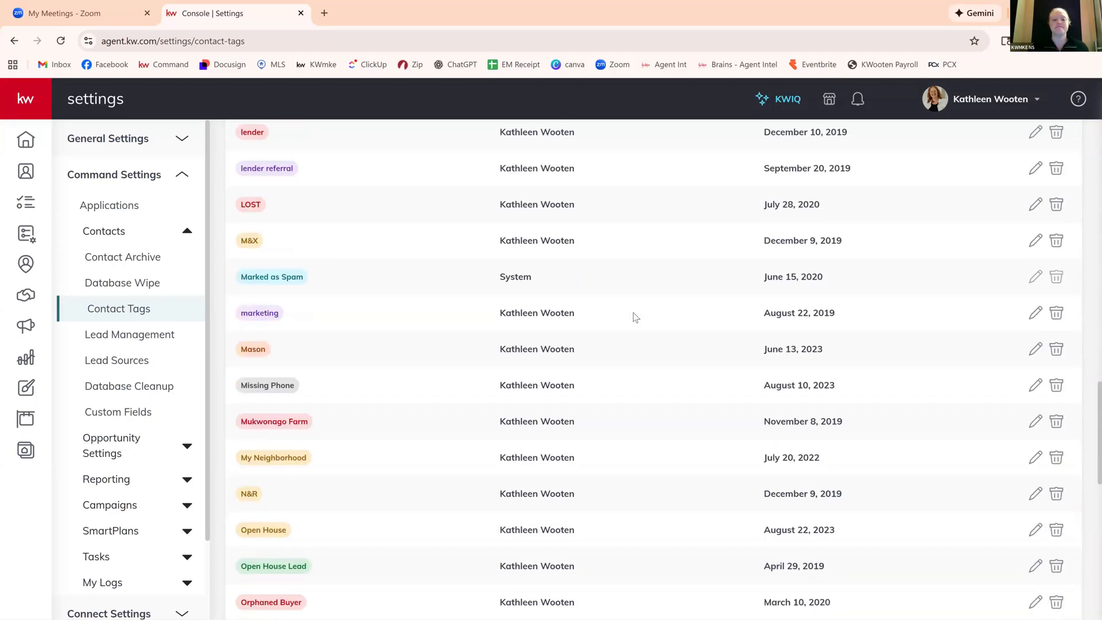
pyautogui.scroll(3, 636, 318)
pyautogui.scroll(2, 636, 317)
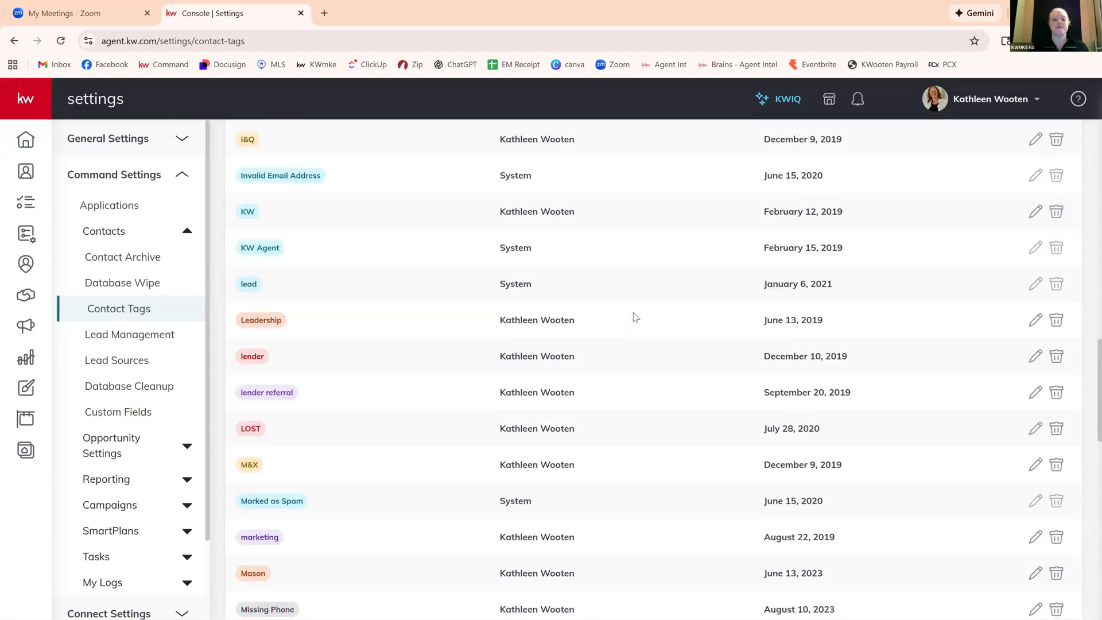
pyautogui.scroll(6, 634, 316)
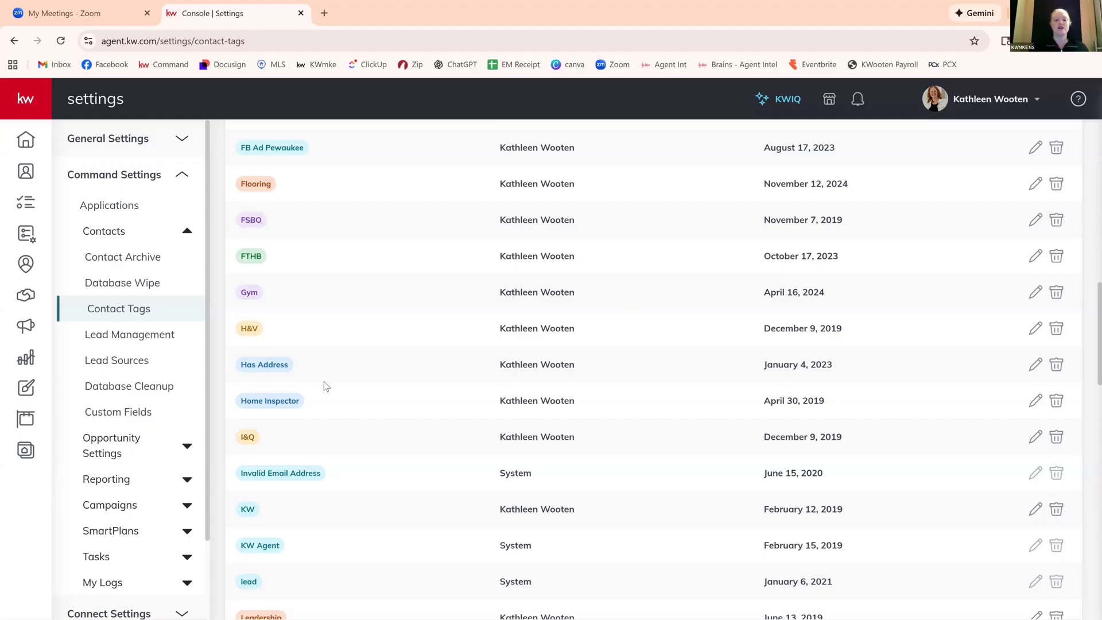
pyautogui.scroll(15, 332, 378)
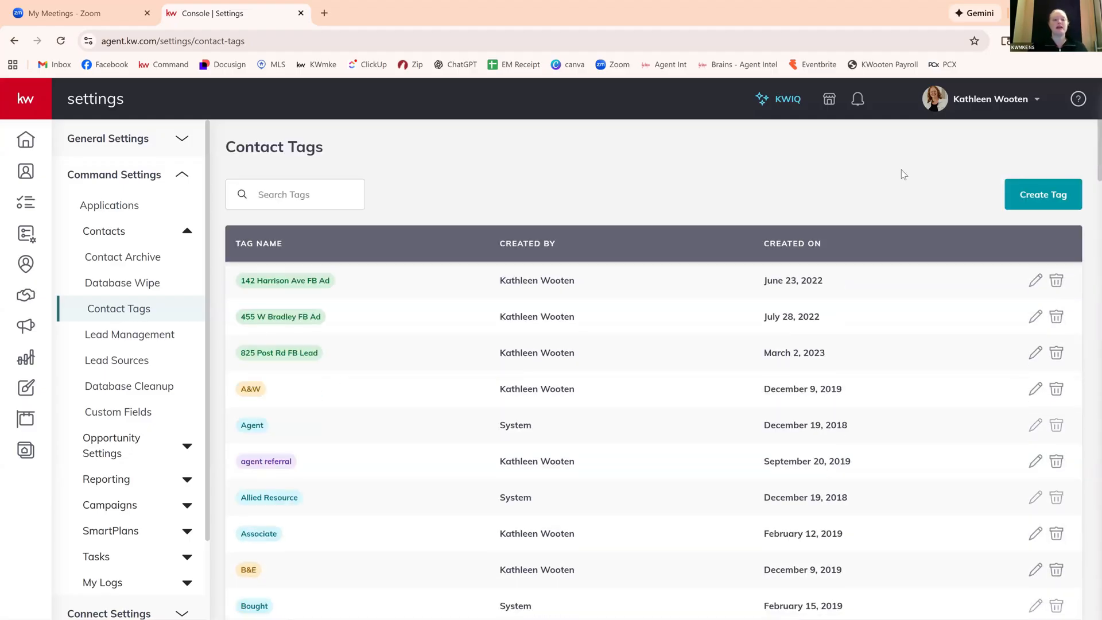
# Create a contact tag named "missing email" in the default teal color.
pyautogui.click(1016, 194)
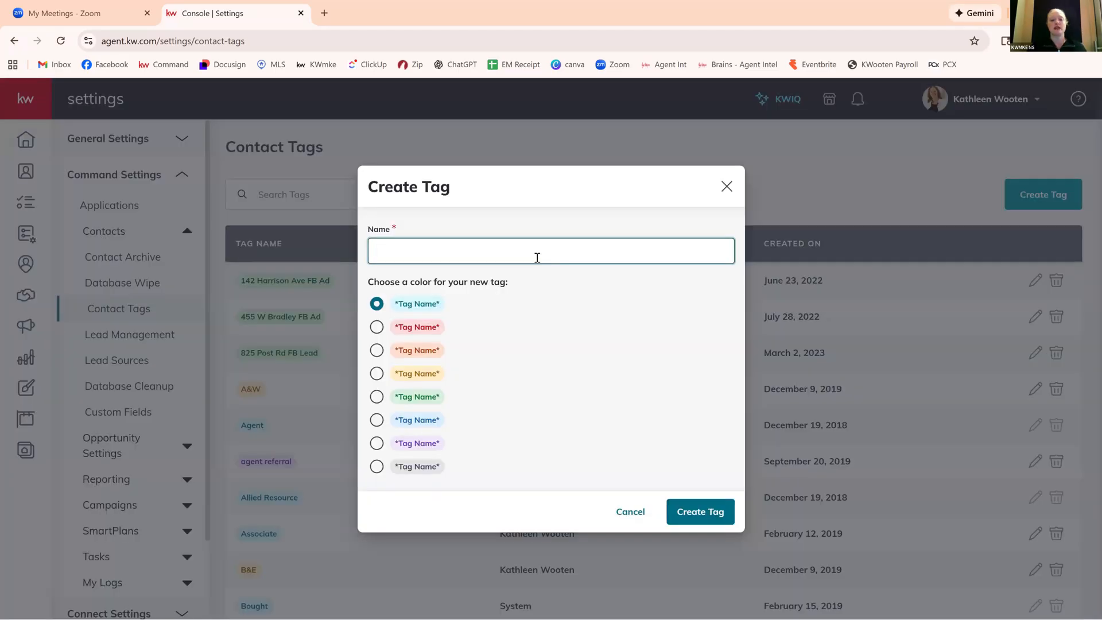
pyautogui.click(508, 250)
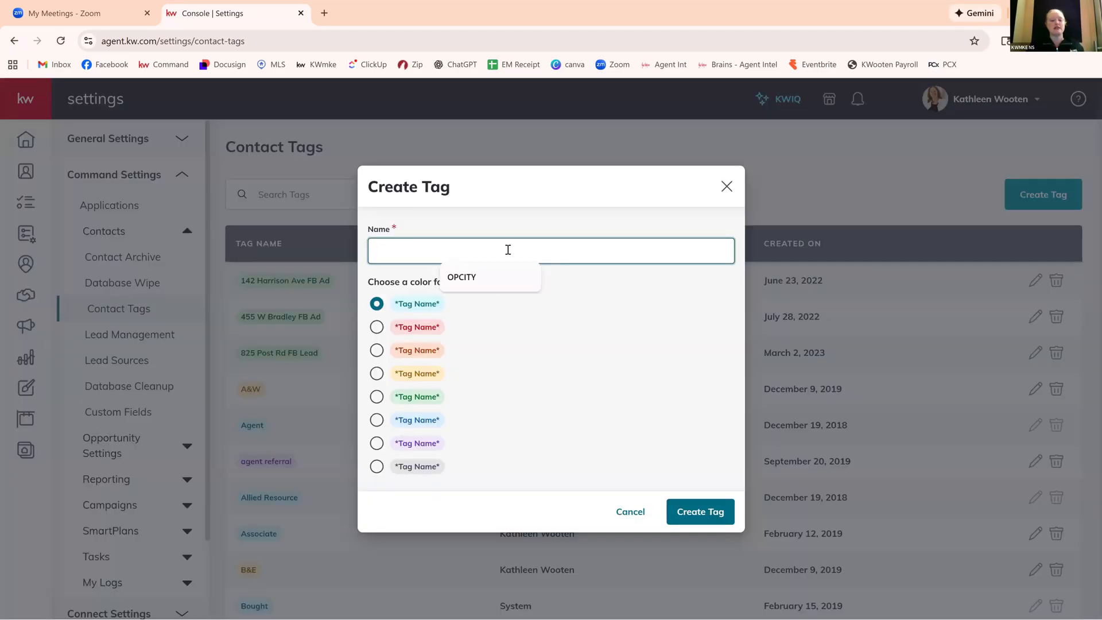
pyautogui.write('mi')
pyautogui.press('BackSpace')
pyautogui.press('BackSpace')
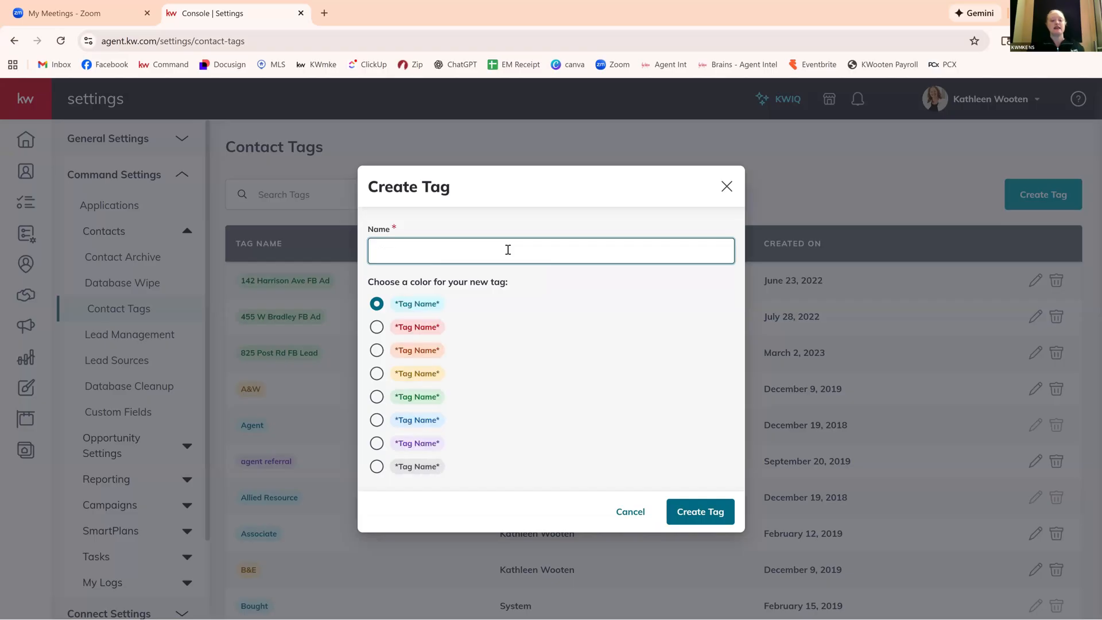
pyautogui.write('missing email')
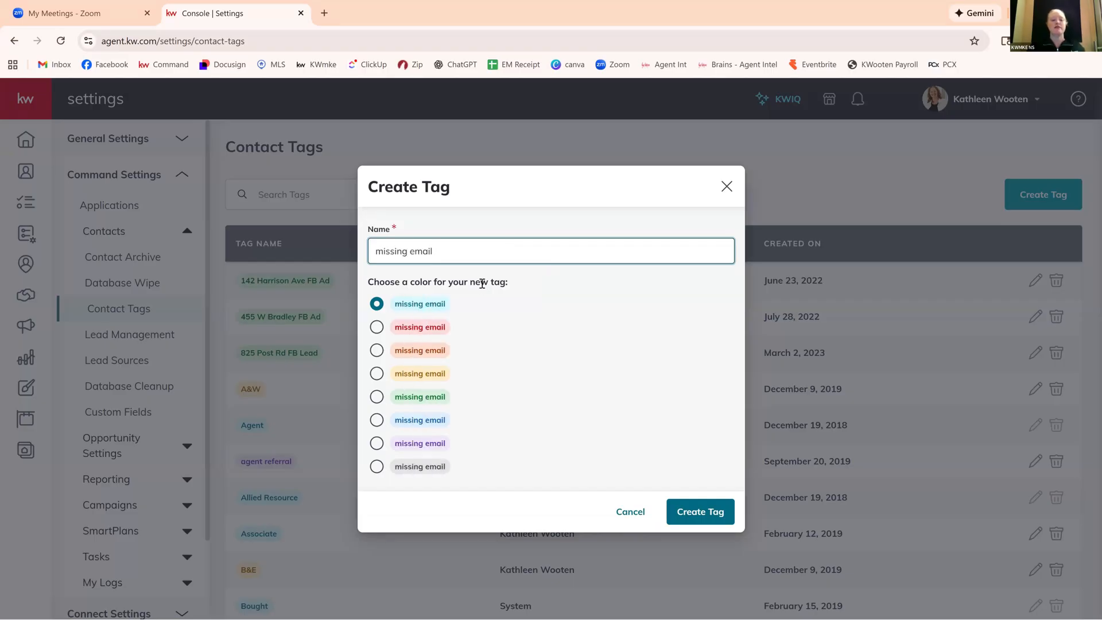
pyautogui.click(711, 520)
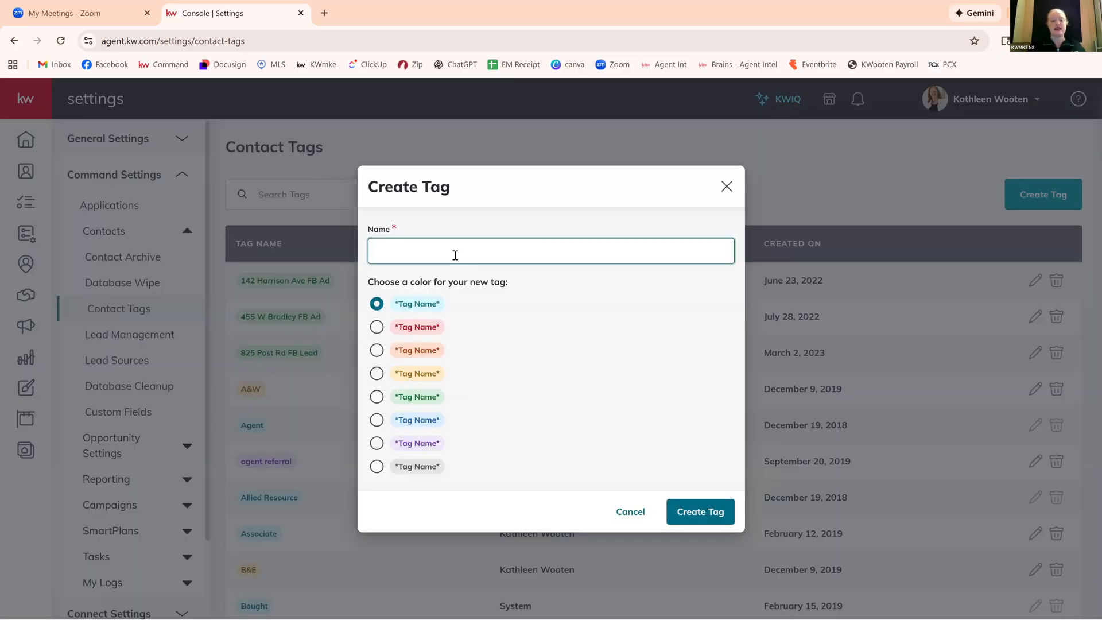
# Try to create another contact tag named "missing phone" in the default teal color.
pyautogui.click(456, 254)
pyautogui.write('missing phone')
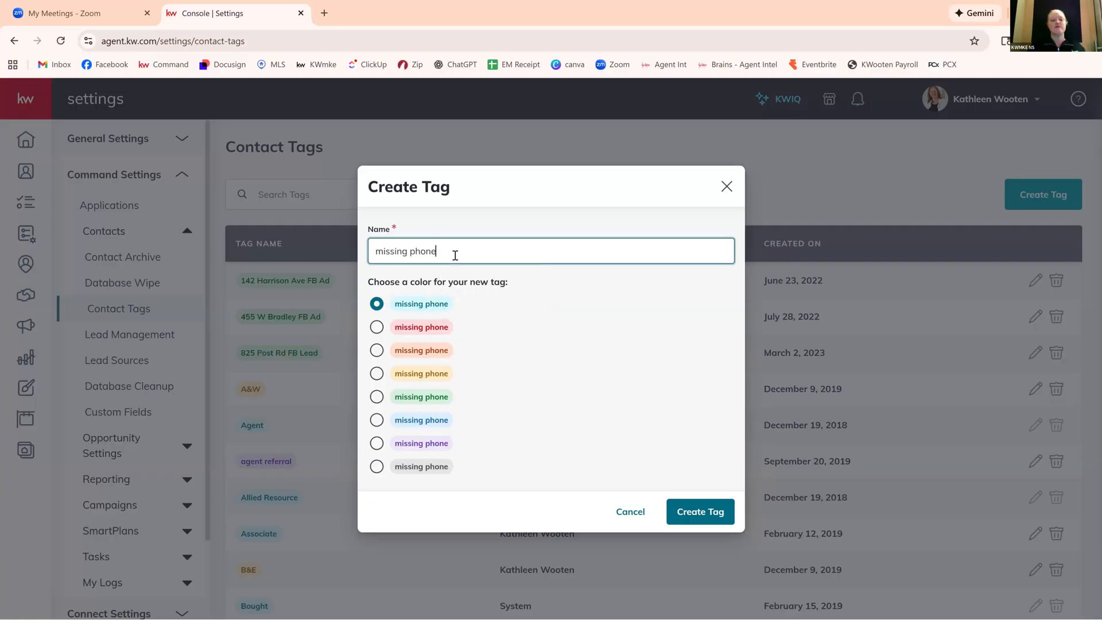
pyautogui.click(717, 520)
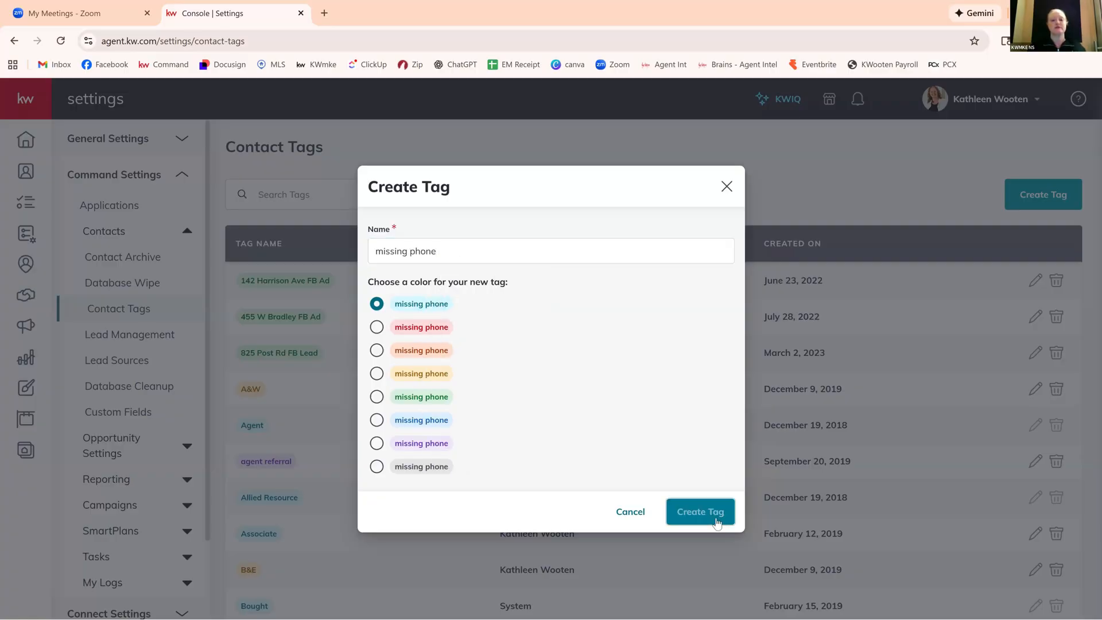
pyautogui.doubleClick(448, 246)
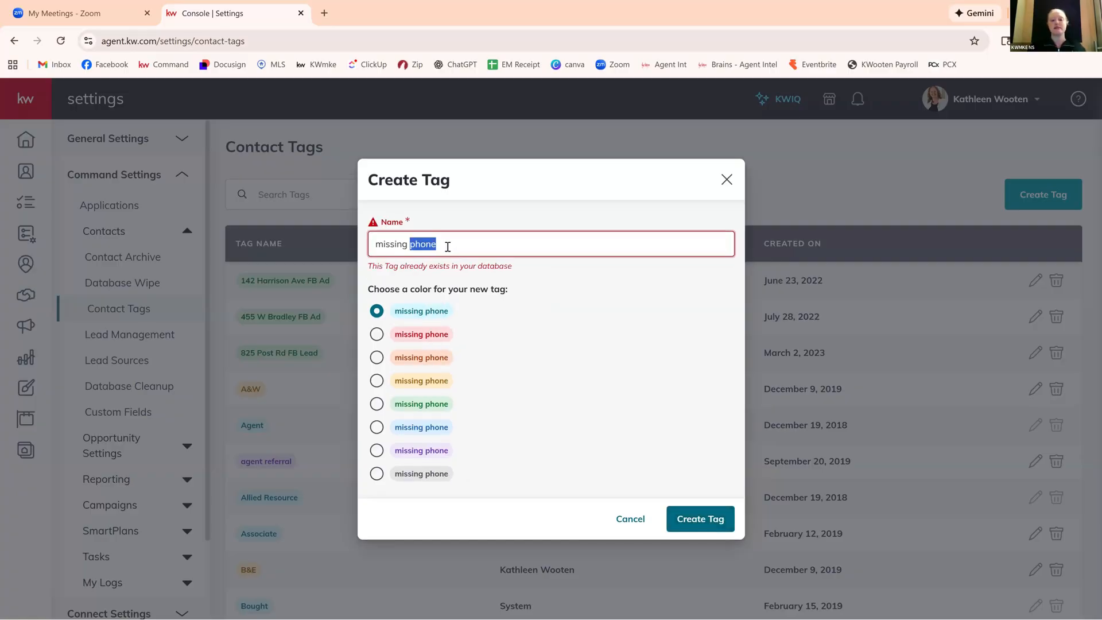
pyautogui.click(636, 518)
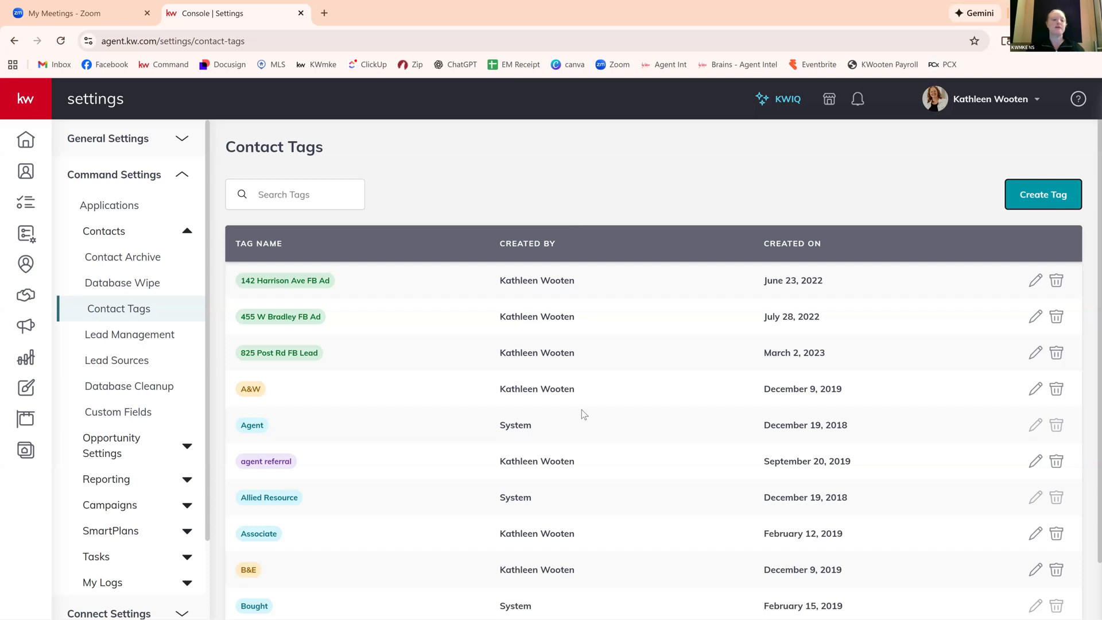
# Set the contact tags list to show 100 tags per page.
pyautogui.scroll(-1, 584, 414)
pyautogui.scroll(1, 581, 411)
pyautogui.scroll(-1, 581, 409)
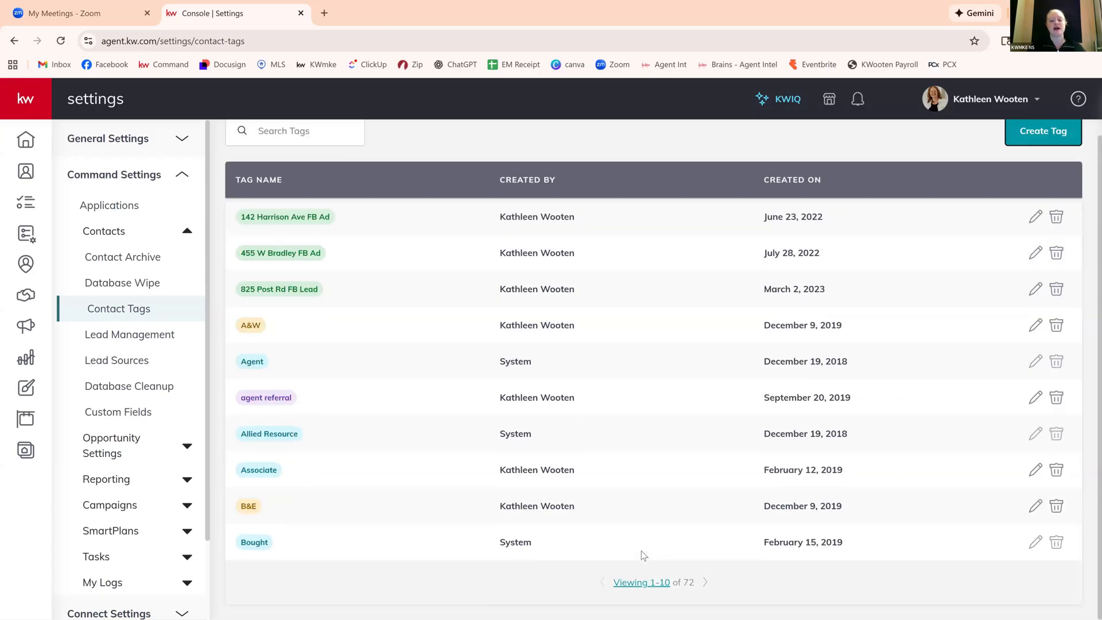
pyautogui.click(643, 583)
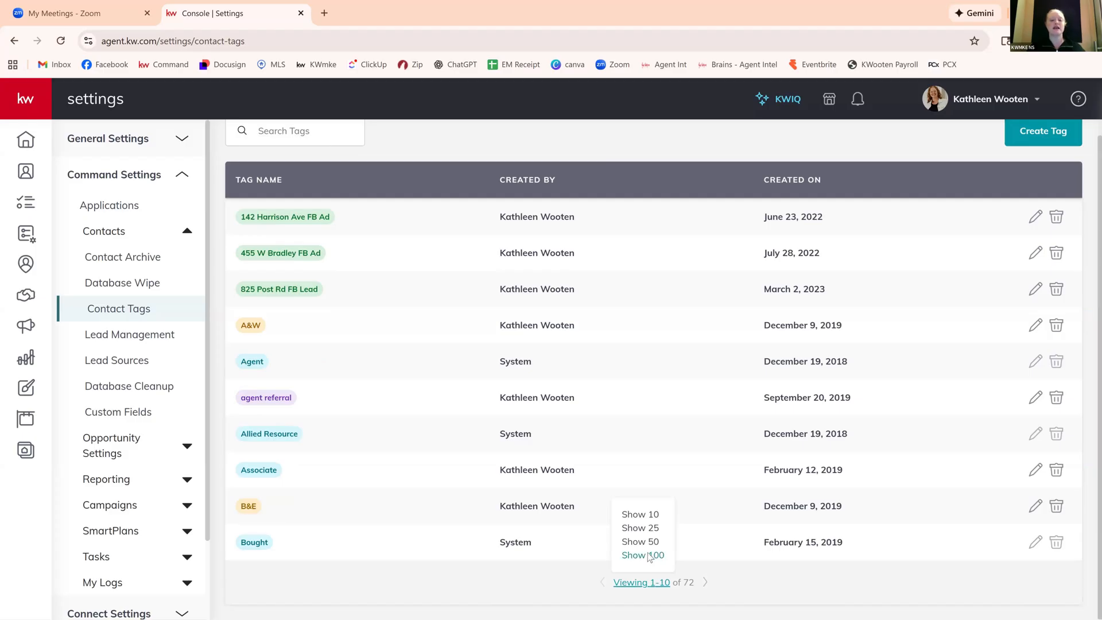
pyautogui.click(649, 555)
# Review the full list of contact tags down to the end and back up to the beginning.
pyautogui.scroll(-10, 543, 450)
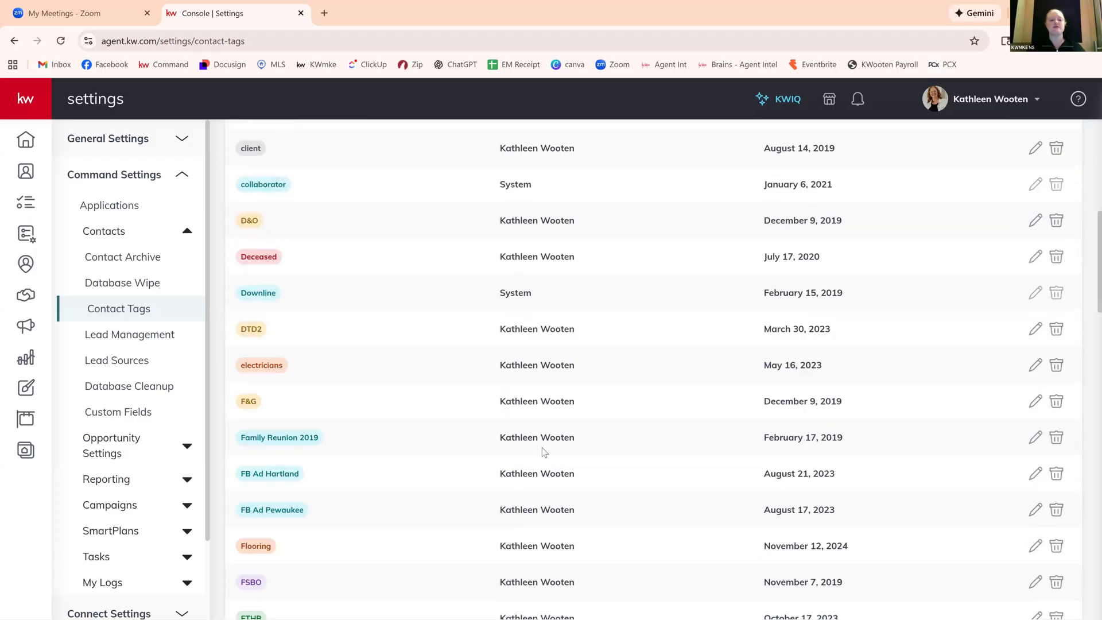
pyautogui.scroll(-3, 543, 451)
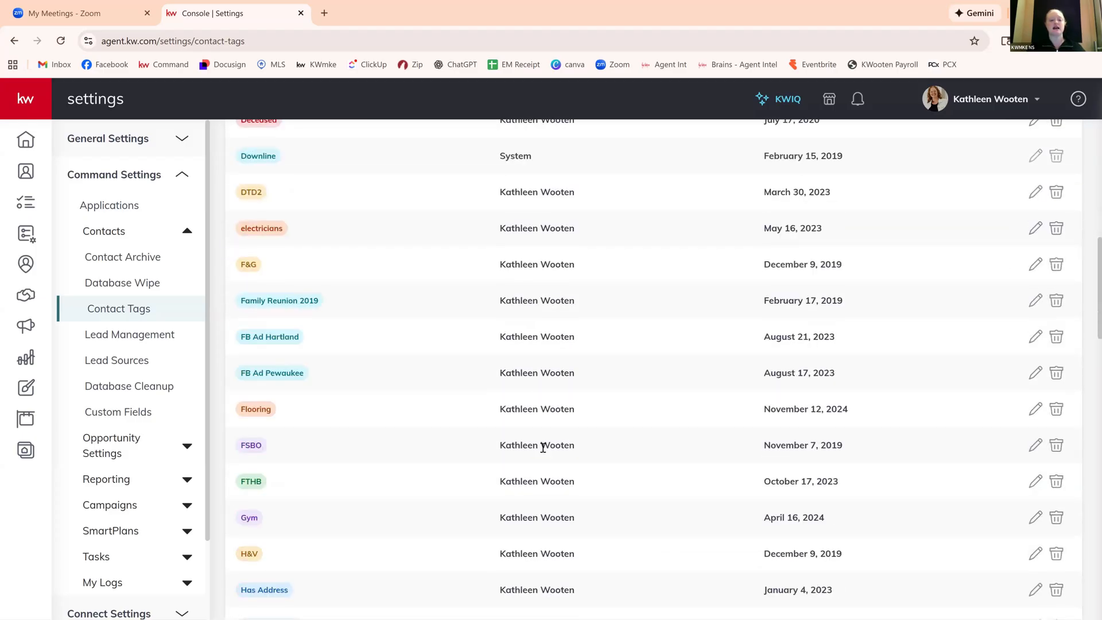
pyautogui.scroll(-7, 543, 447)
pyautogui.scroll(-10, 544, 452)
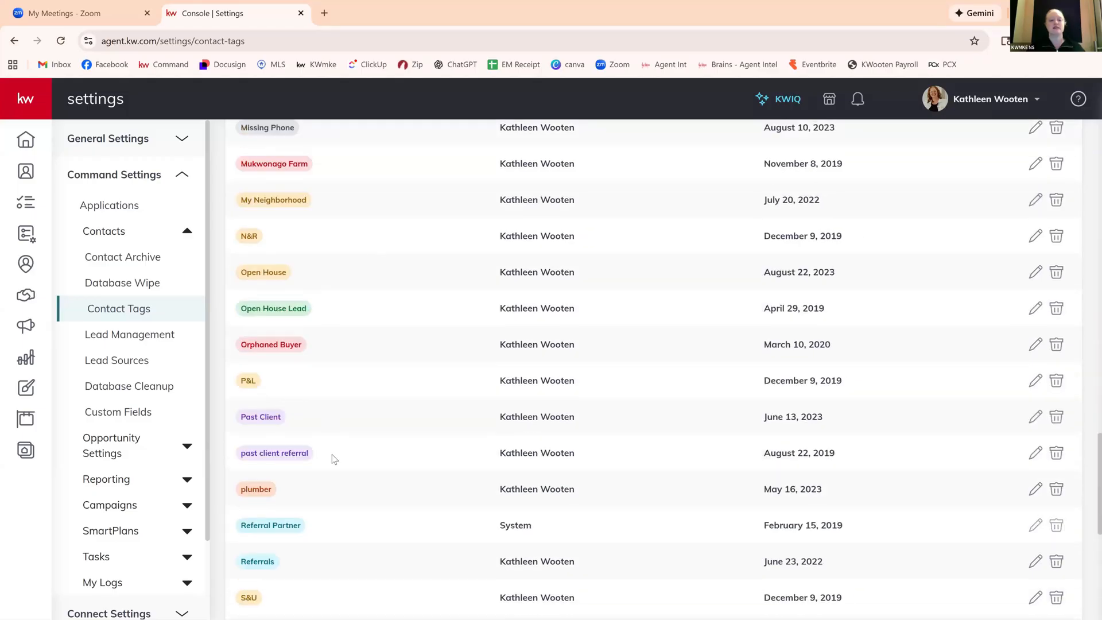
pyautogui.scroll(1, 328, 328)
pyautogui.scroll(-3, 330, 333)
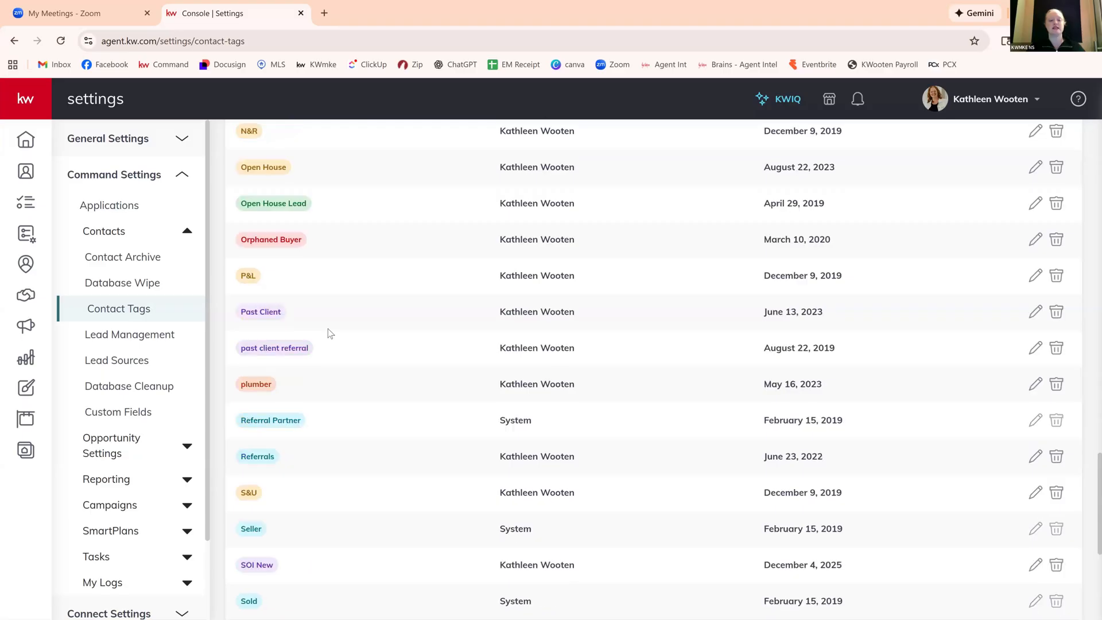
pyautogui.scroll(-7, 330, 334)
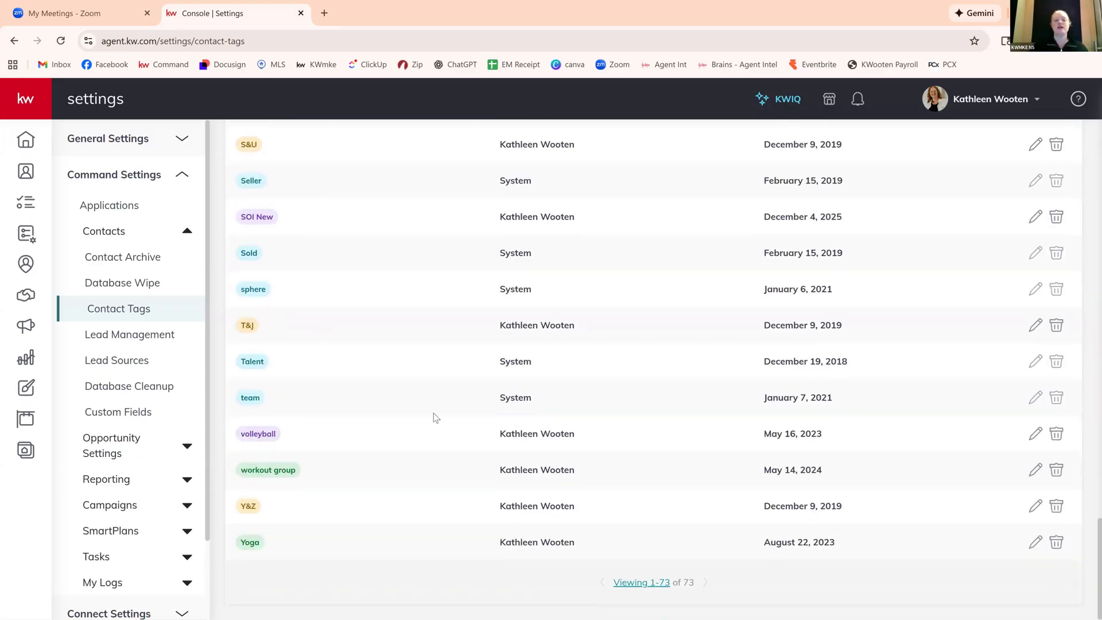
pyautogui.scroll(2, 437, 418)
pyautogui.scroll(5, 436, 418)
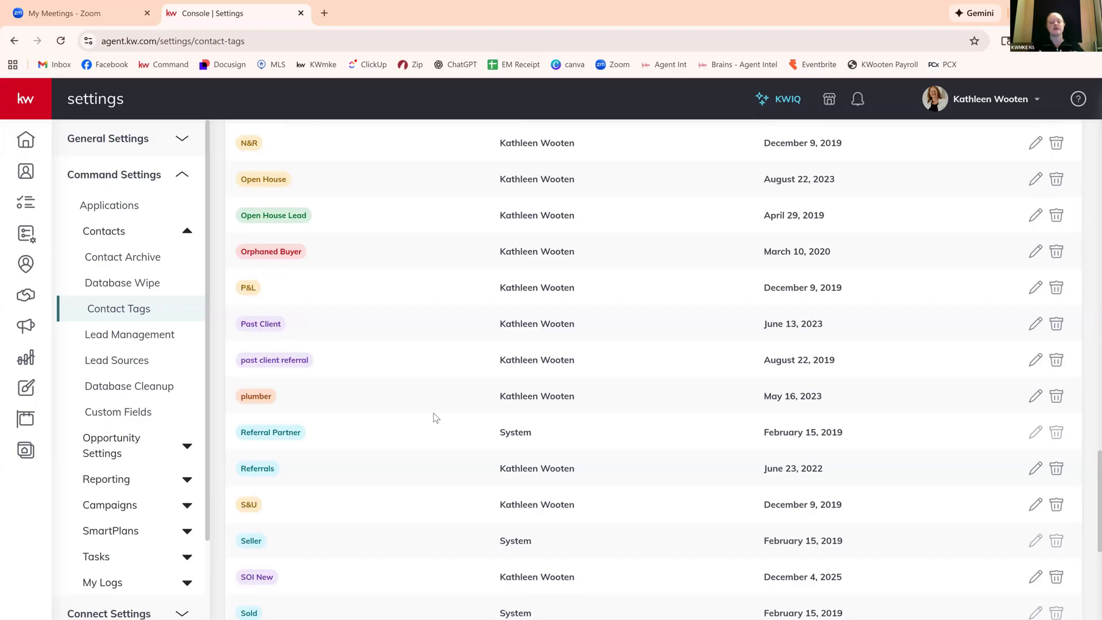
pyautogui.scroll(-3, 436, 418)
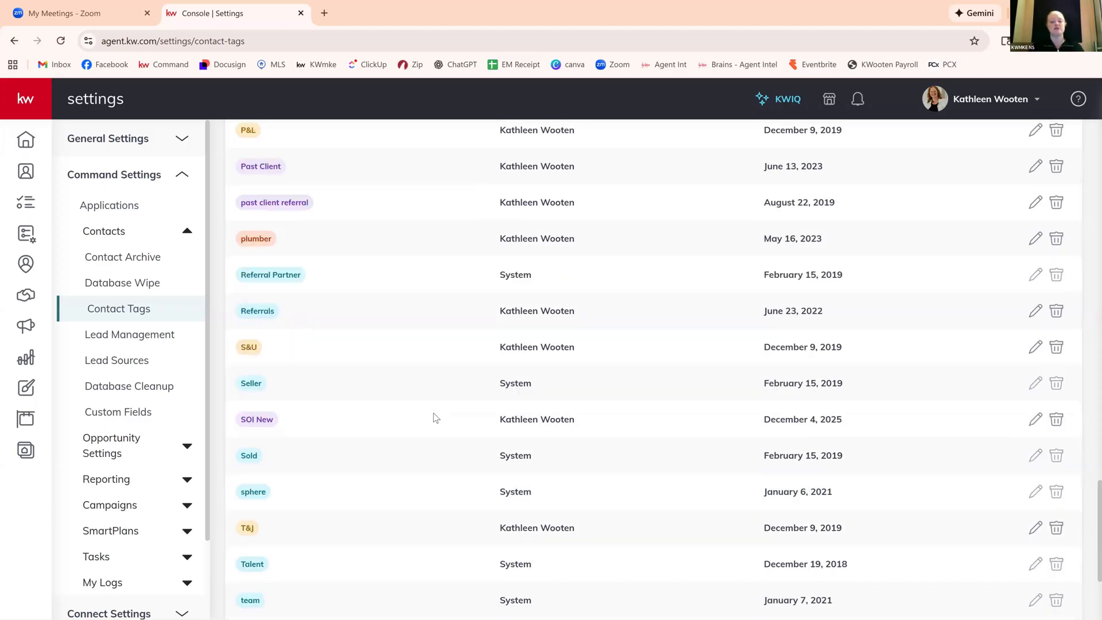
pyautogui.scroll(-2, 436, 418)
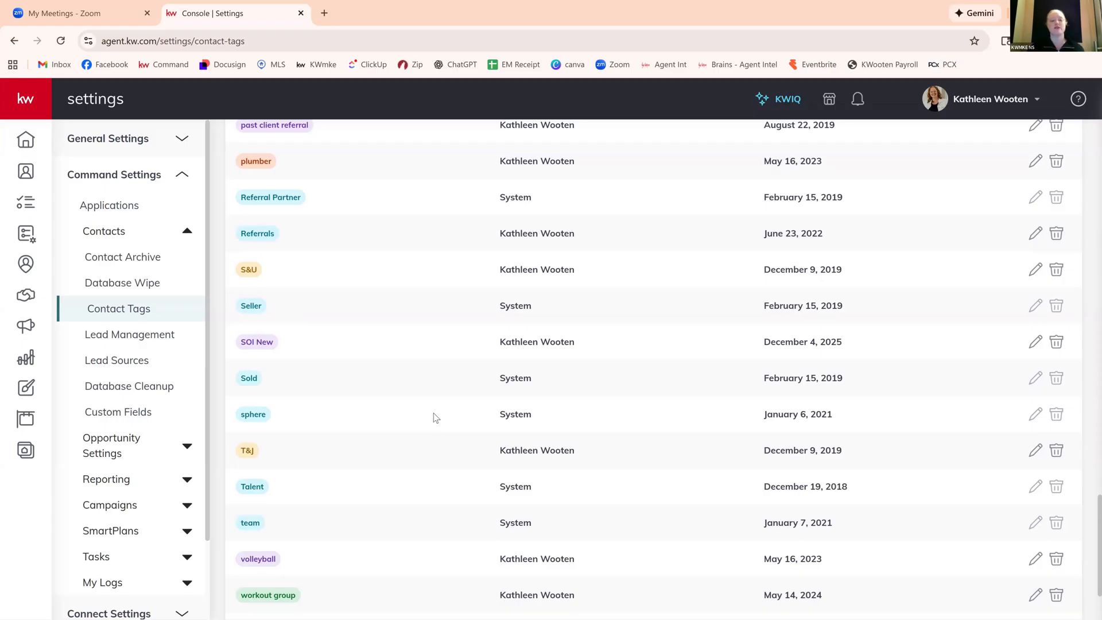
pyautogui.scroll(-1, 330, 429)
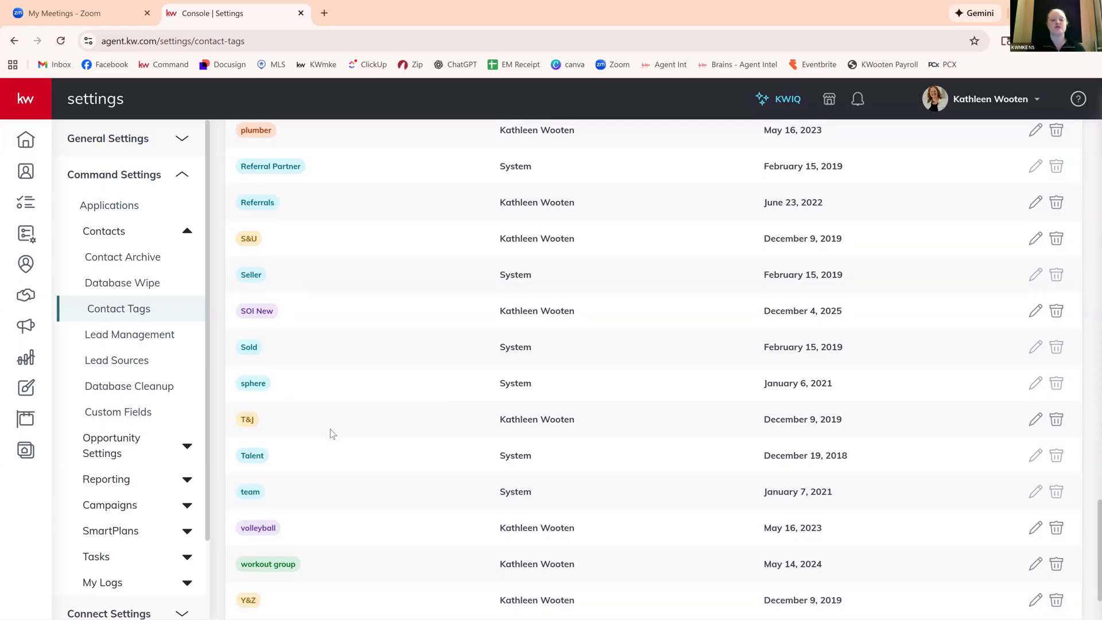
pyautogui.scroll(-1, 330, 429)
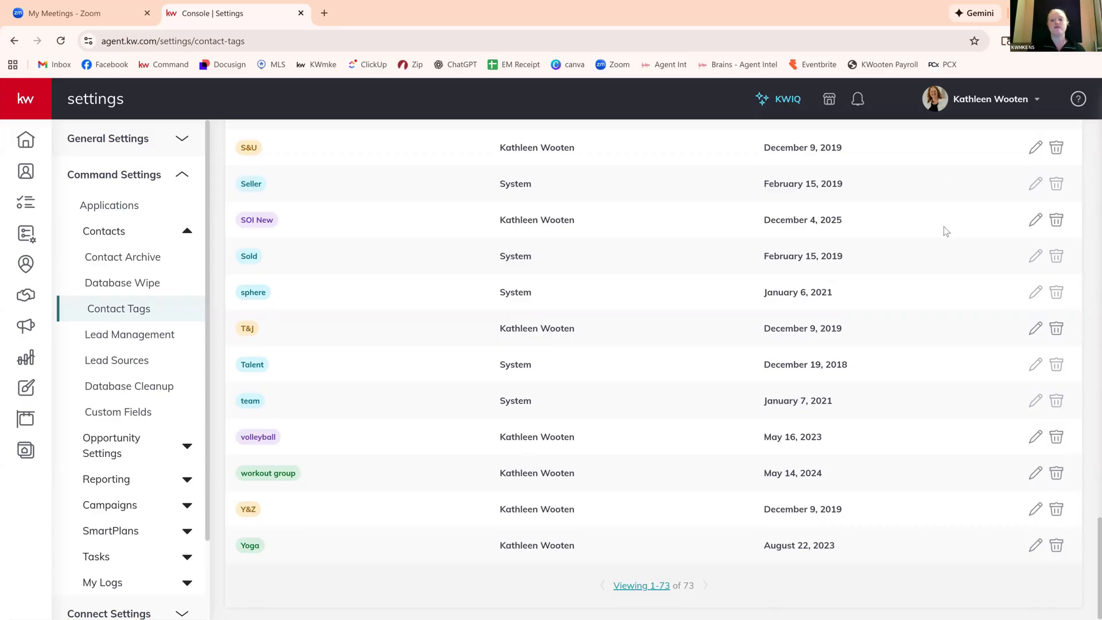
pyautogui.scroll(3, 946, 231)
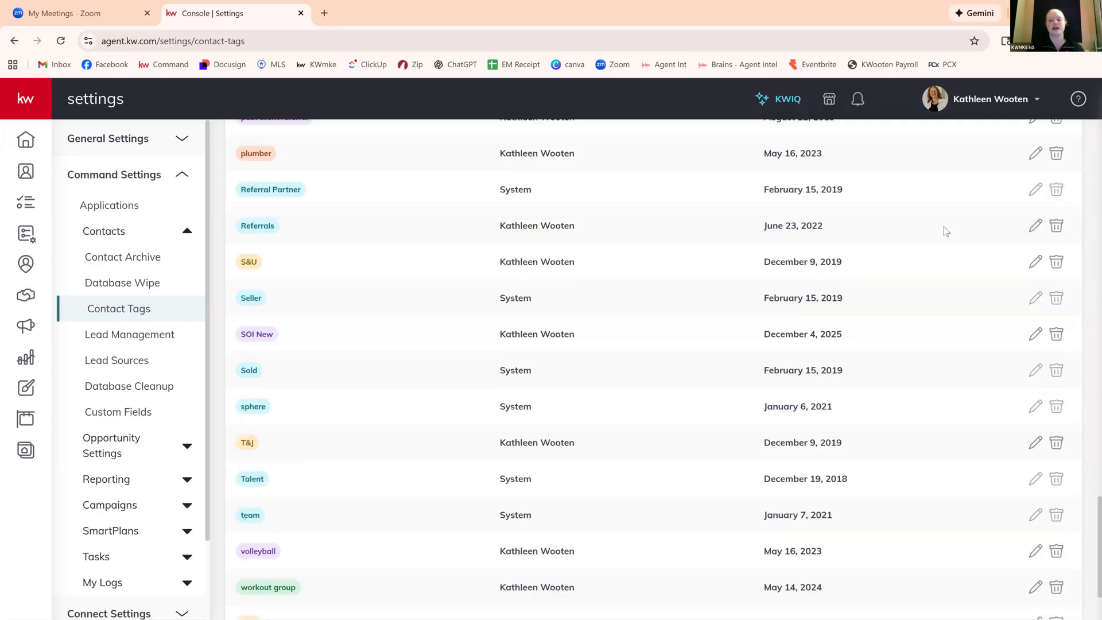
pyautogui.scroll(10, 944, 226)
pyautogui.scroll(15, 945, 232)
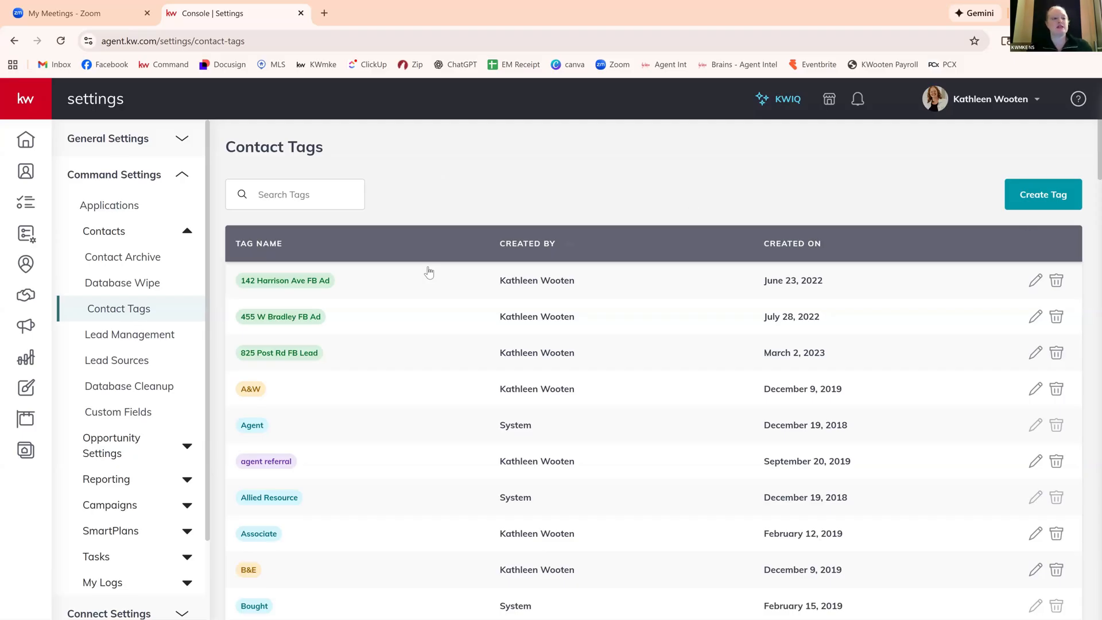
# Go to the contacts list and open its basic filter options.
pyautogui.click(16, 174)
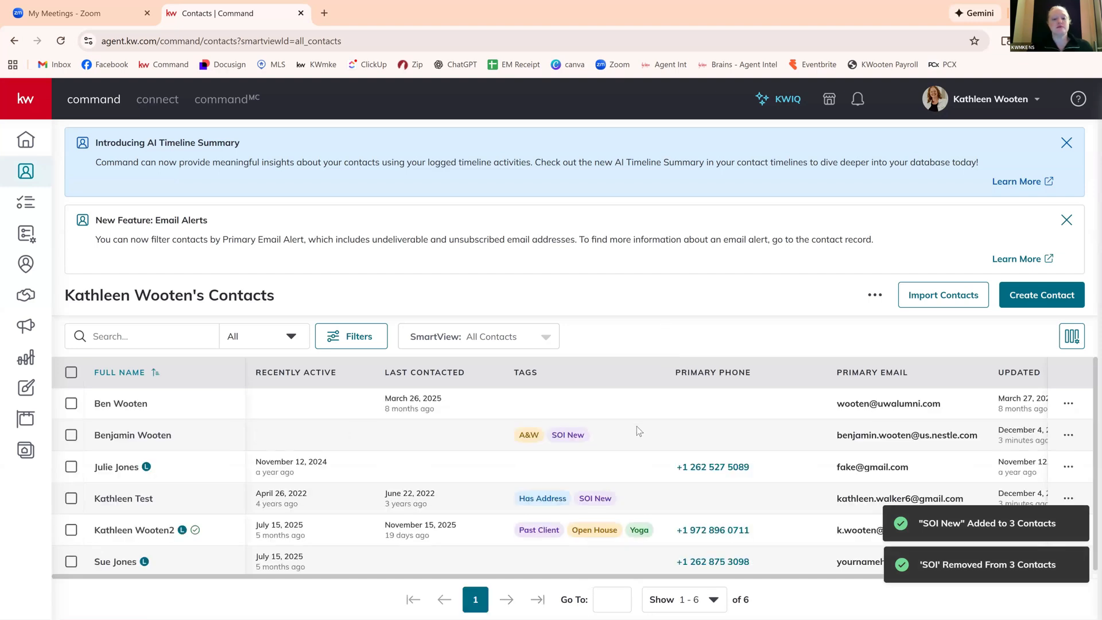
pyautogui.scroll(-2, 636, 427)
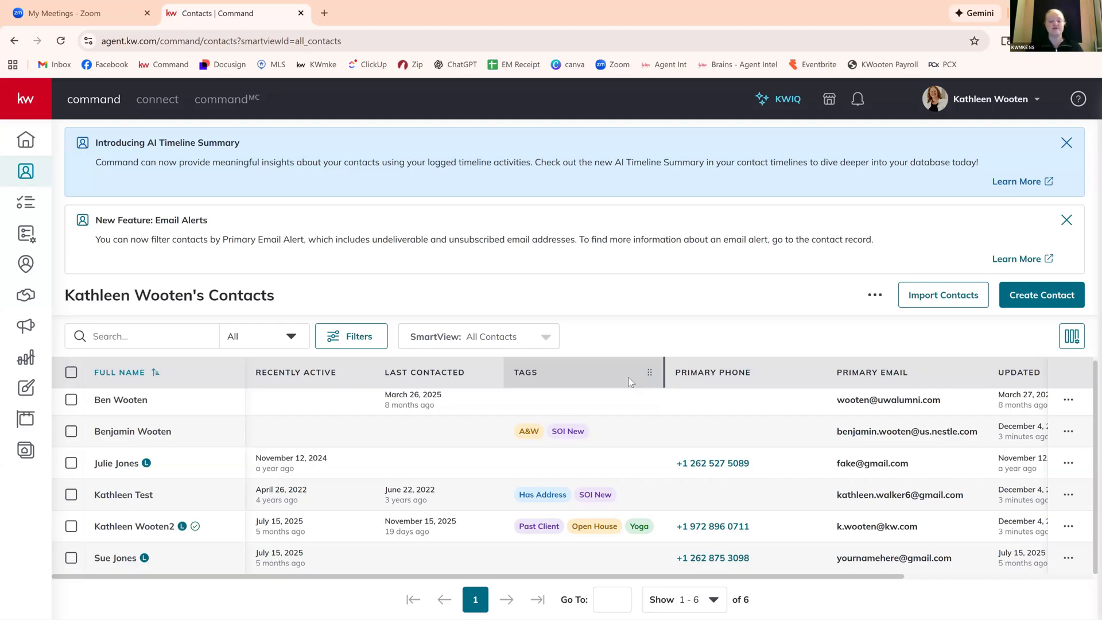
pyautogui.click(340, 331)
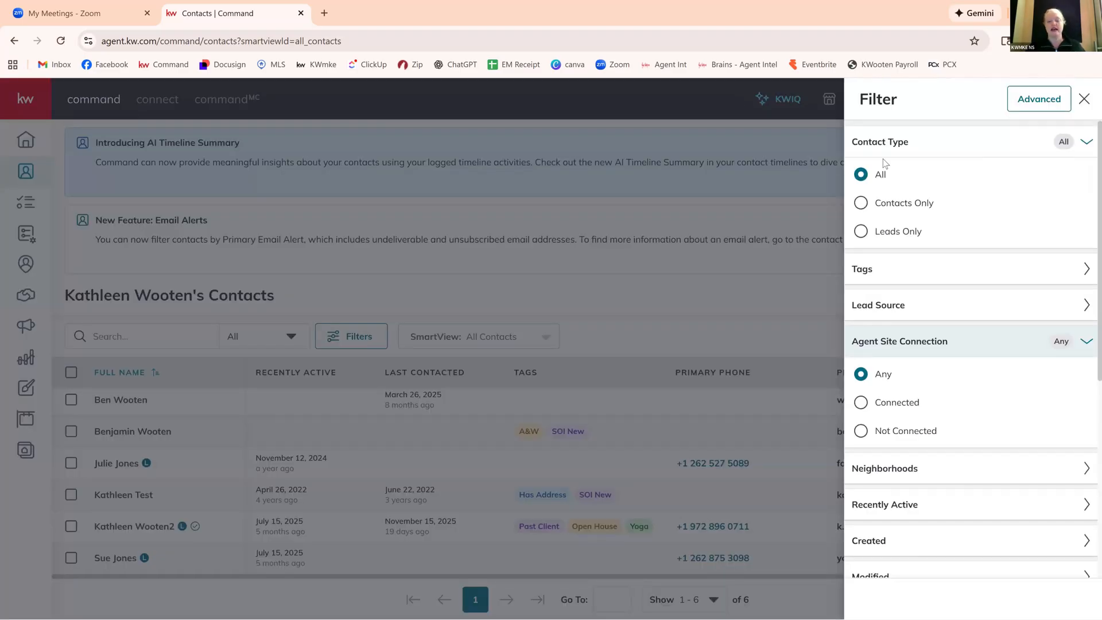
# Examine the basic contact filters, including the Neighborhoods, SmartPlans, Modified and Primary Phone options.
pyautogui.scroll(-1, 998, 216)
pyautogui.scroll(1, 998, 216)
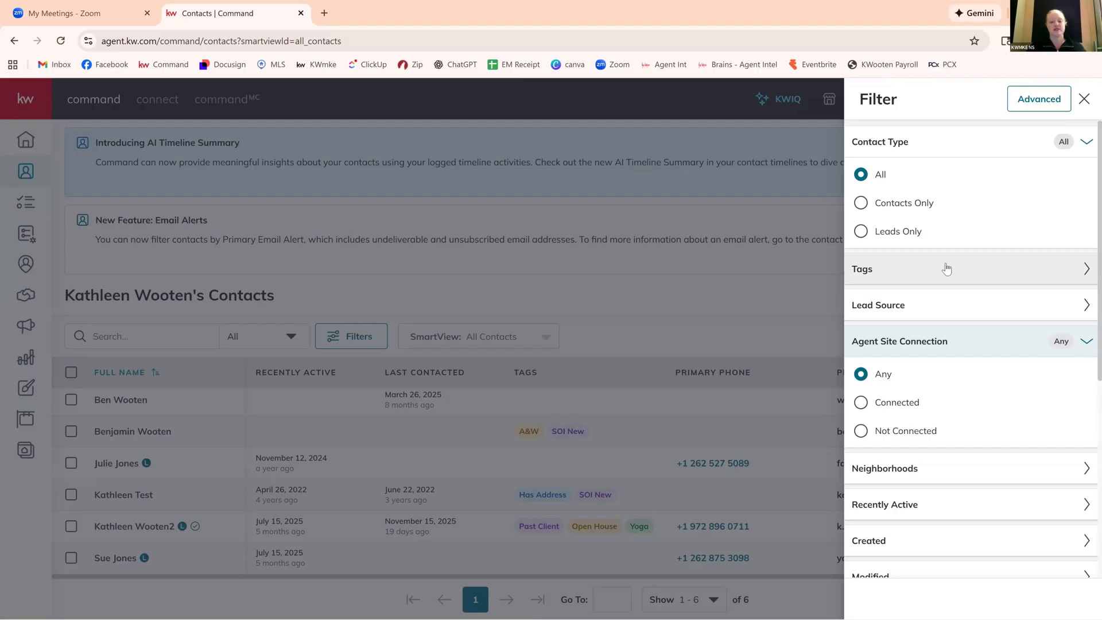
pyautogui.scroll(-3, 946, 269)
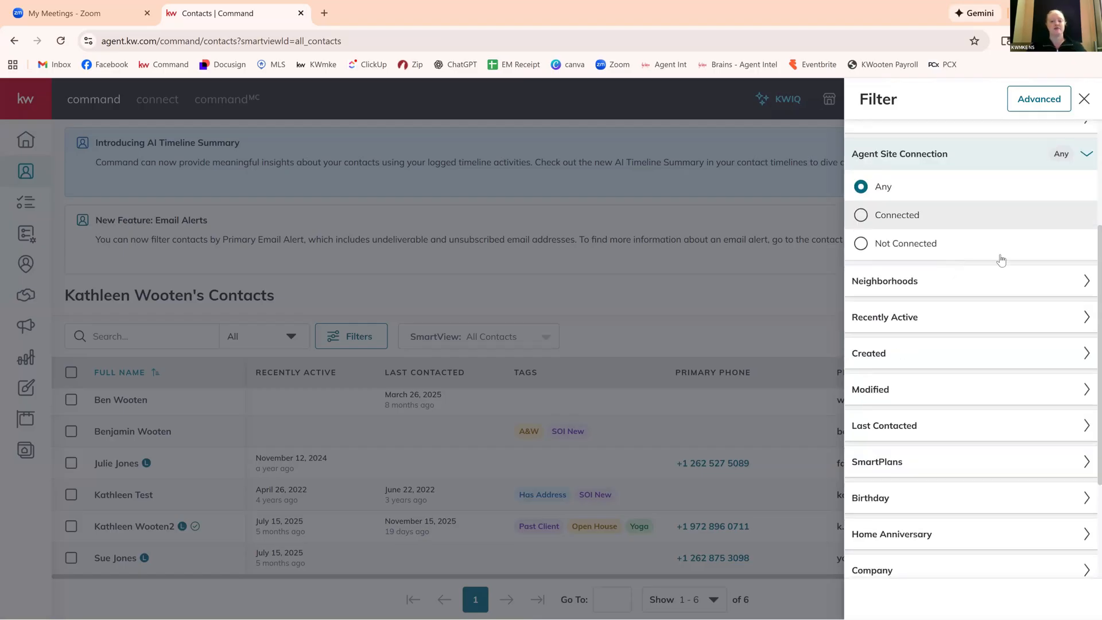
pyautogui.click(1001, 276)
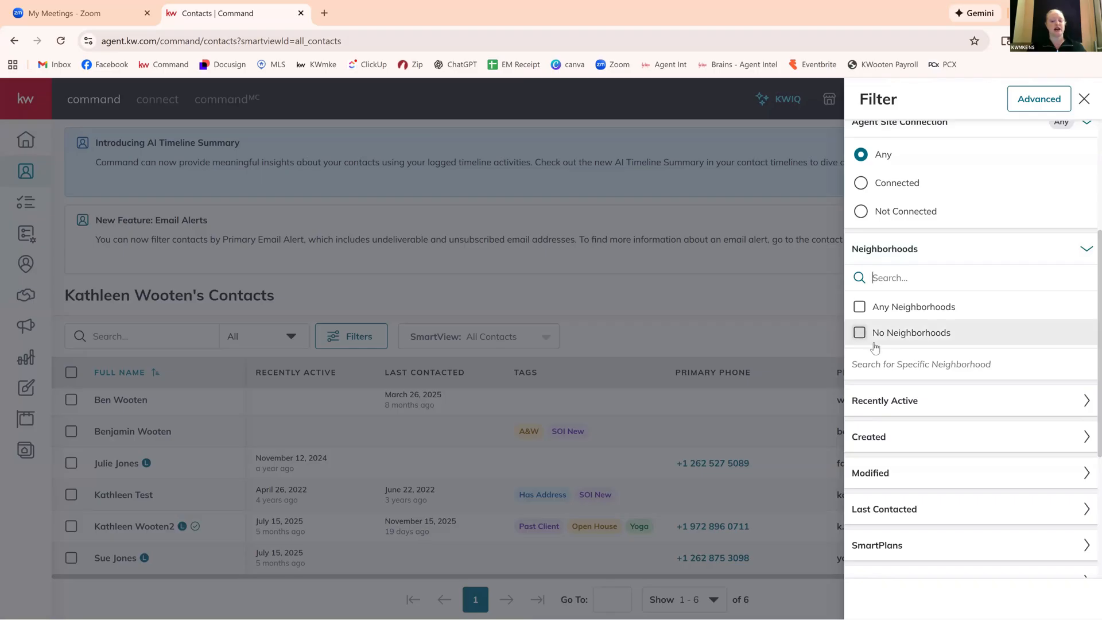
pyautogui.scroll(-1, 1004, 446)
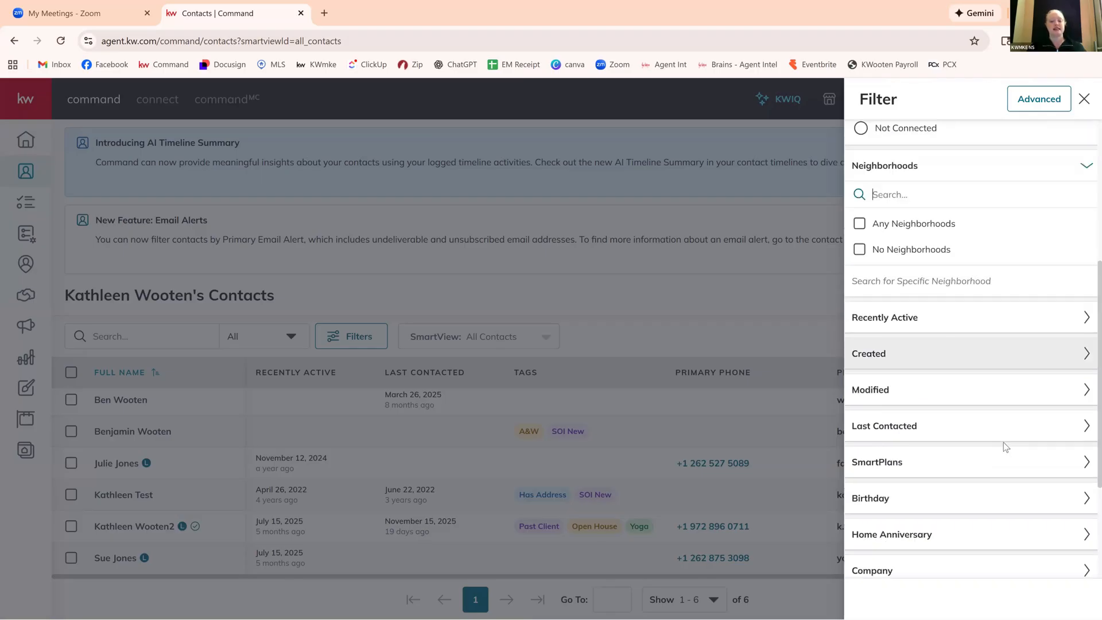
pyautogui.scroll(-2, 1003, 442)
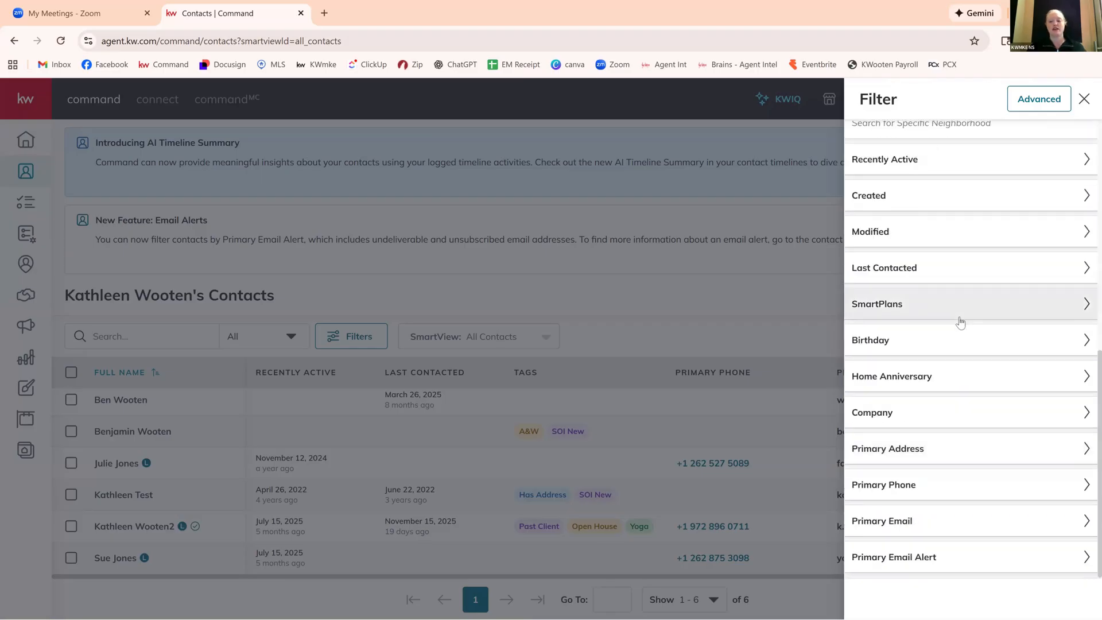
pyautogui.click(961, 323)
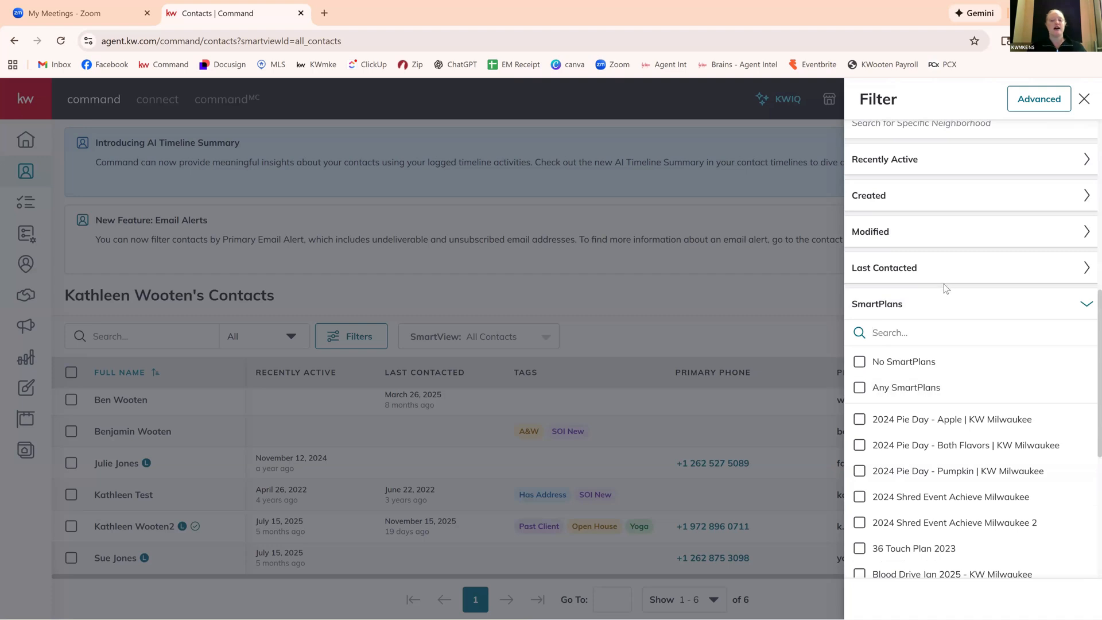
pyautogui.scroll(-1, 943, 284)
pyautogui.scroll(2, 959, 287)
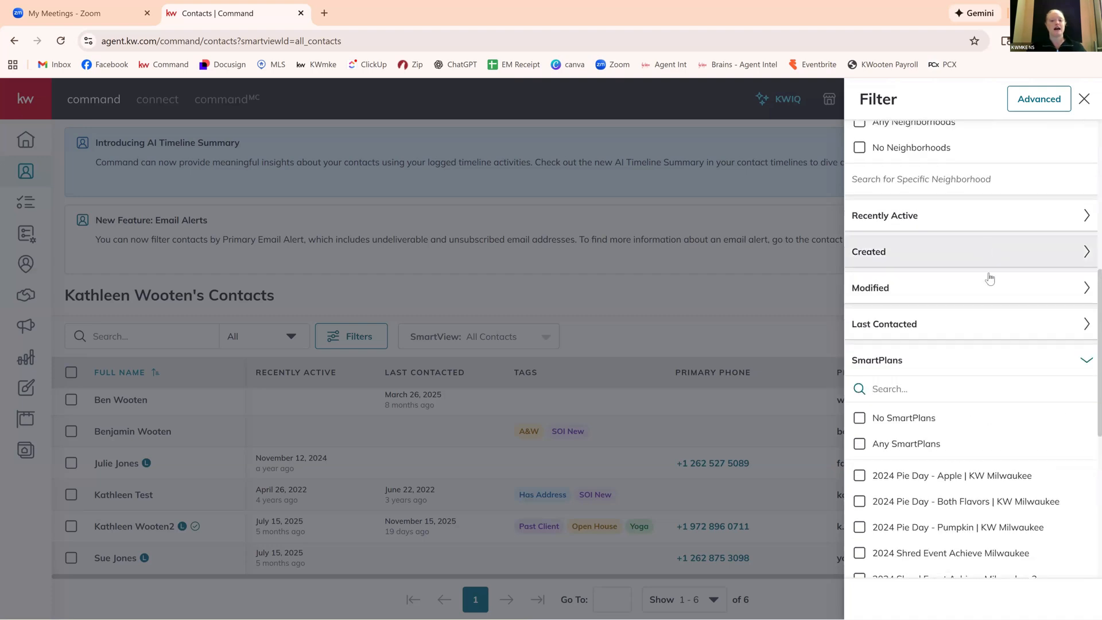
pyautogui.click(992, 295)
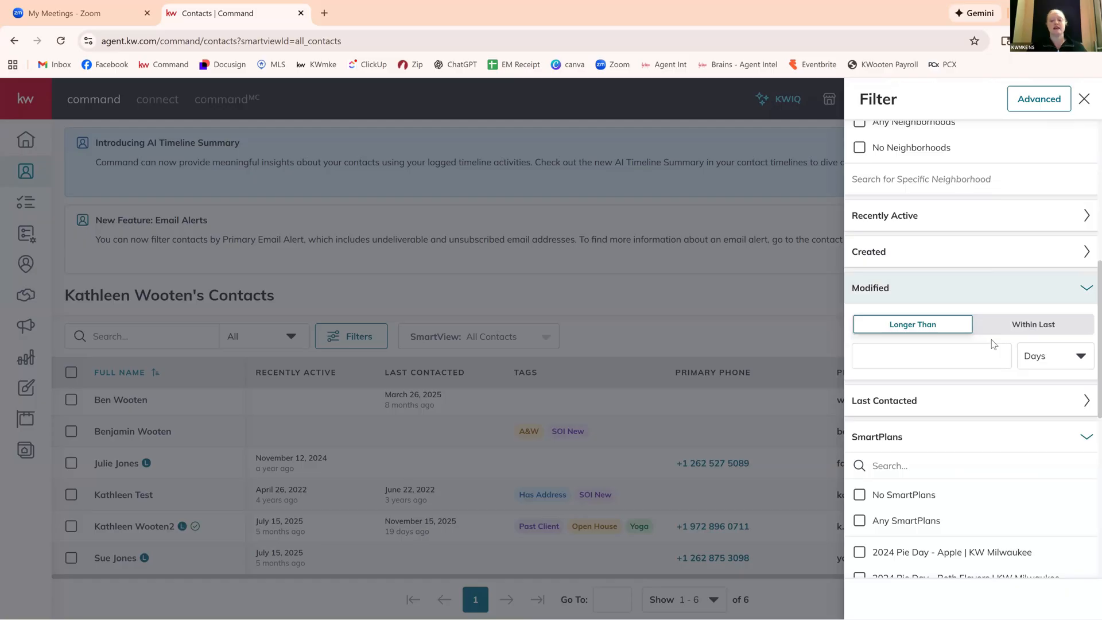
pyautogui.scroll(-8, 930, 350)
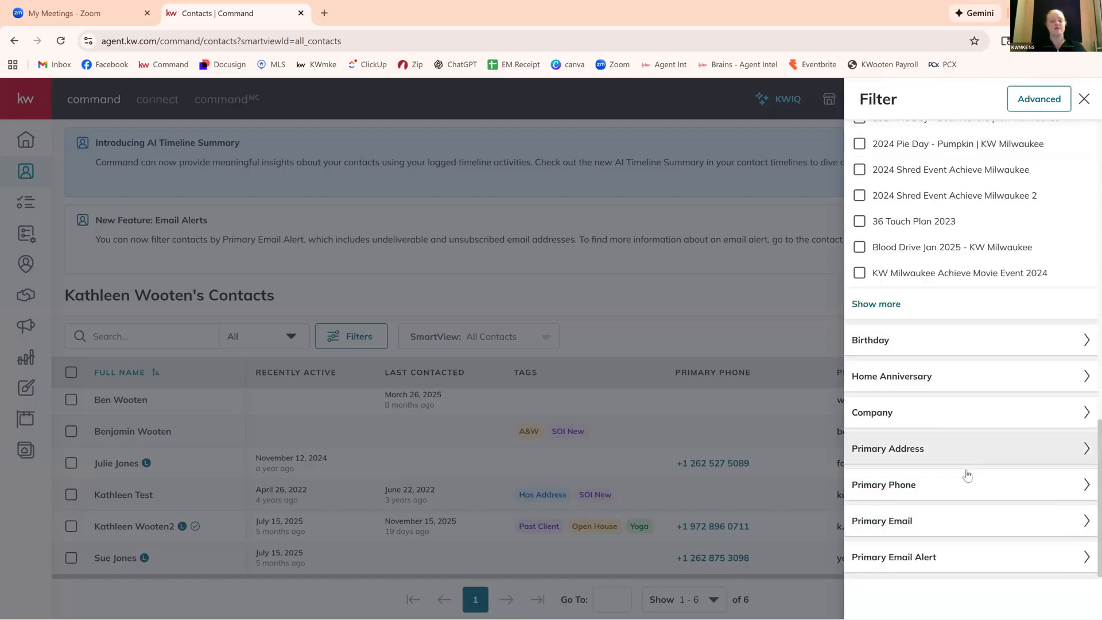
pyautogui.click(975, 494)
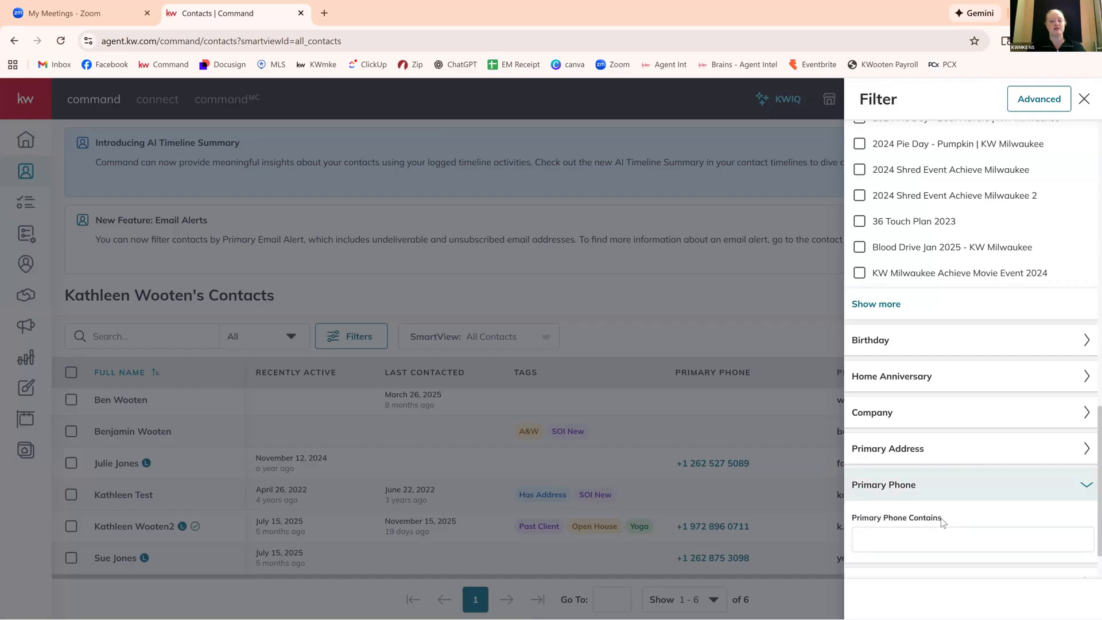
pyautogui.scroll(-1, 940, 522)
pyautogui.scroll(6, 989, 524)
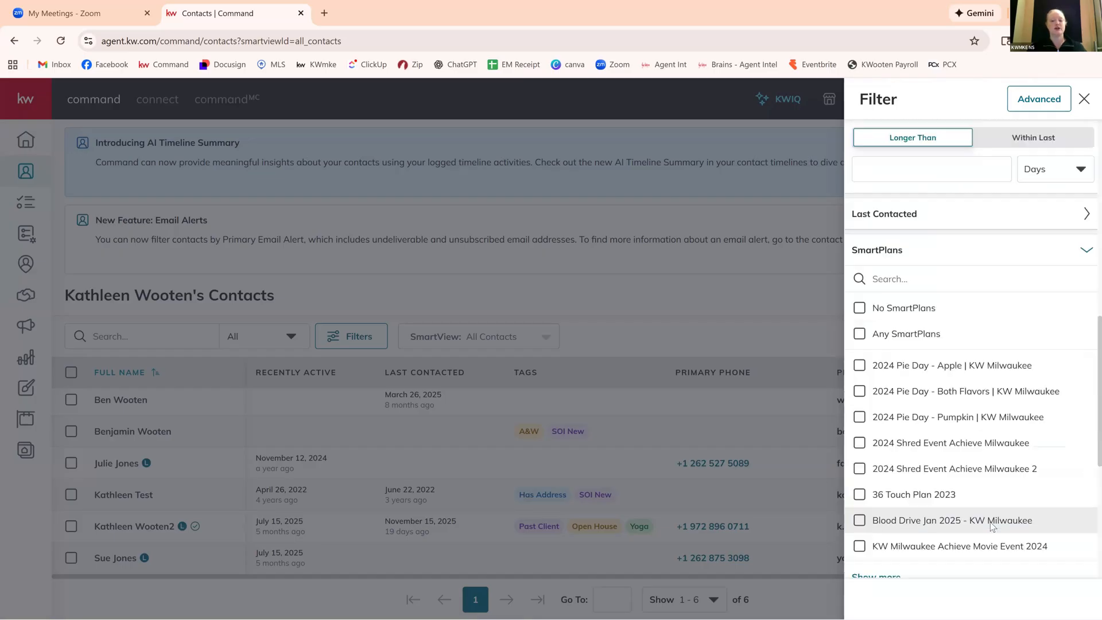
pyautogui.scroll(10, 991, 525)
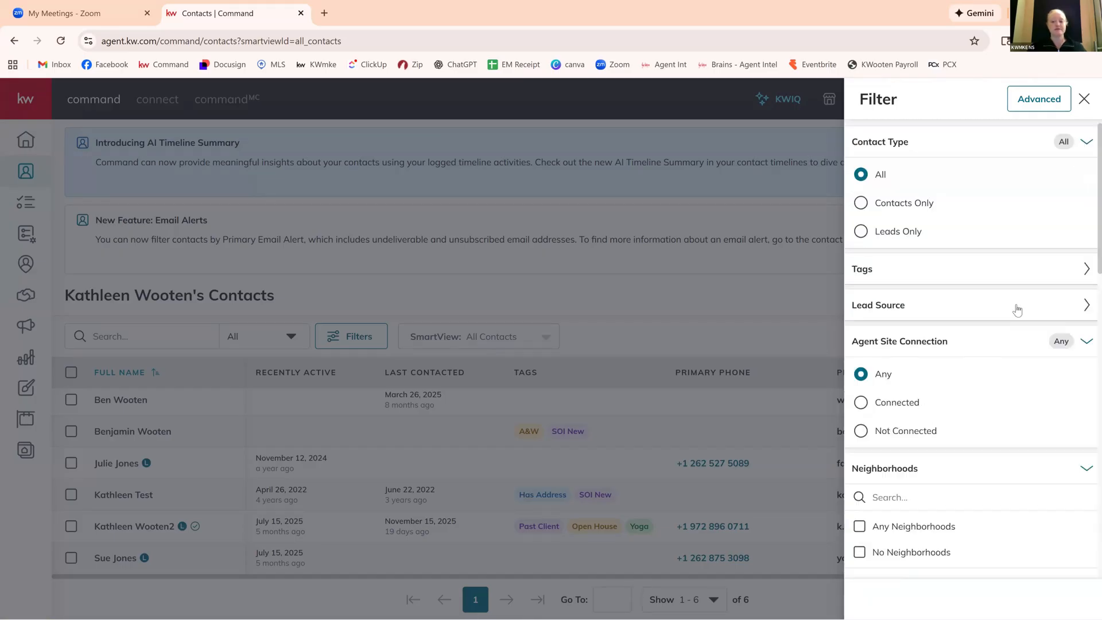
# Switch to the advanced filter and define the condition where Neighborhoods is empty.
pyautogui.click(1033, 103)
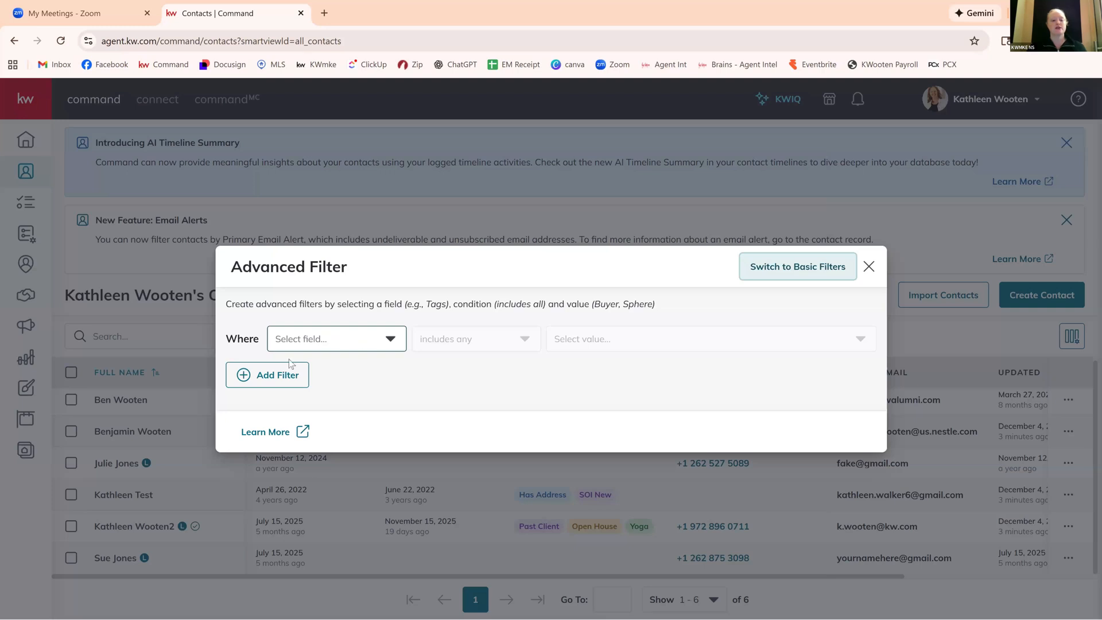
pyautogui.click(402, 341)
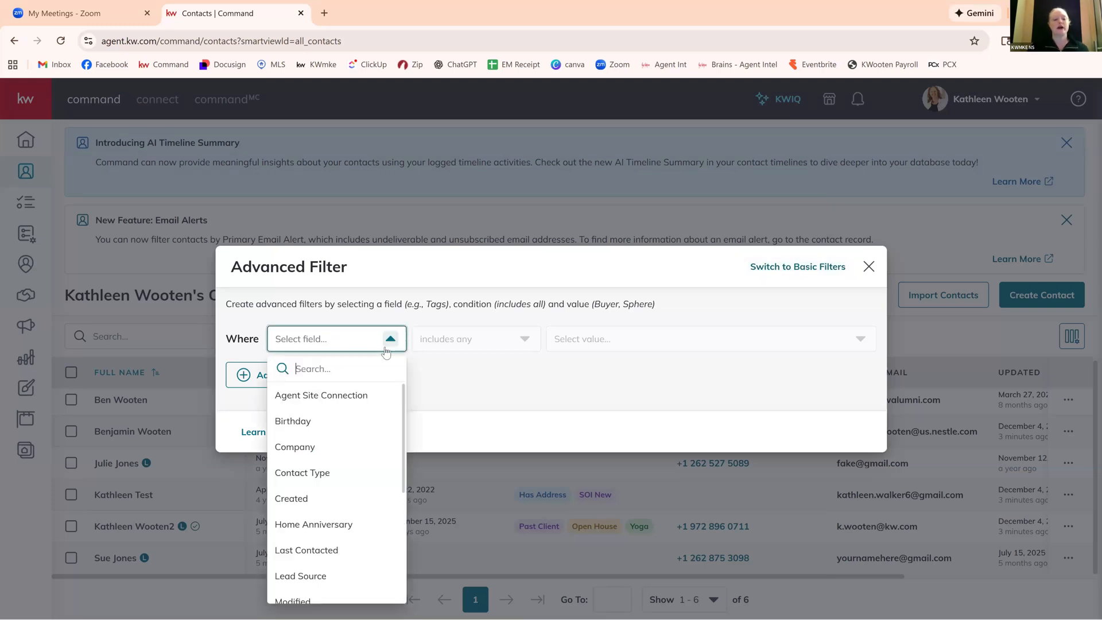
pyautogui.scroll(-2, 357, 512)
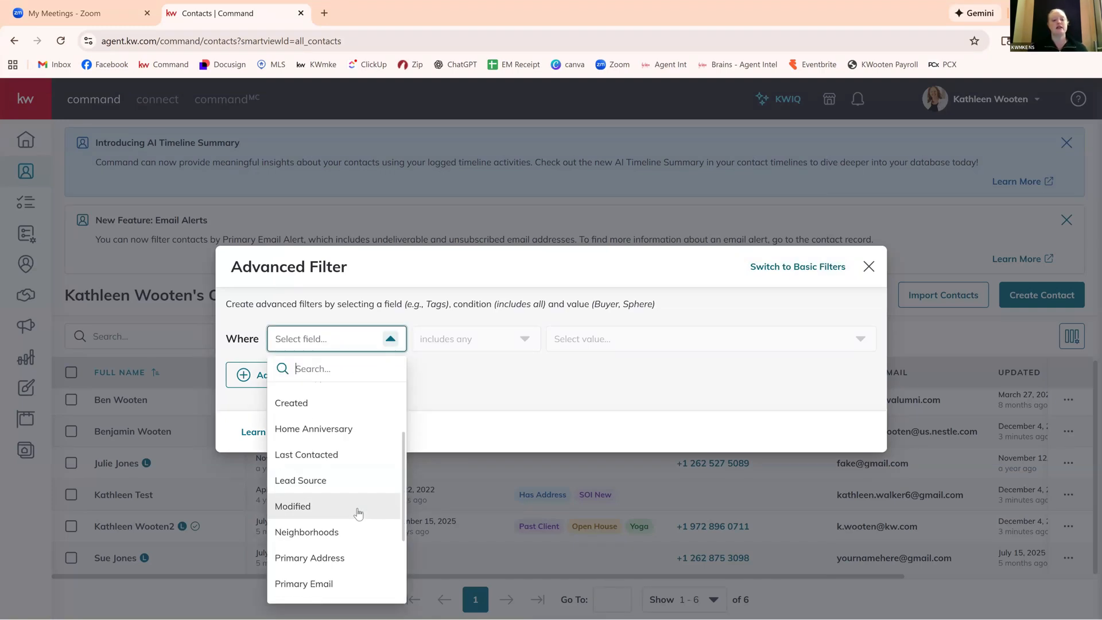
pyautogui.click(323, 510)
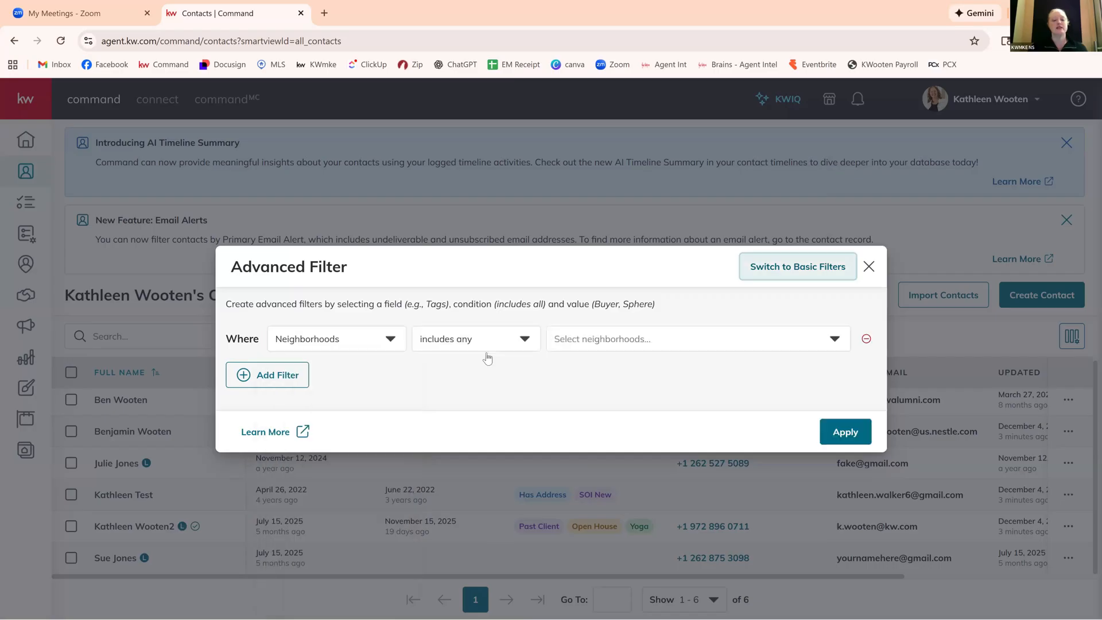
pyautogui.click(525, 339)
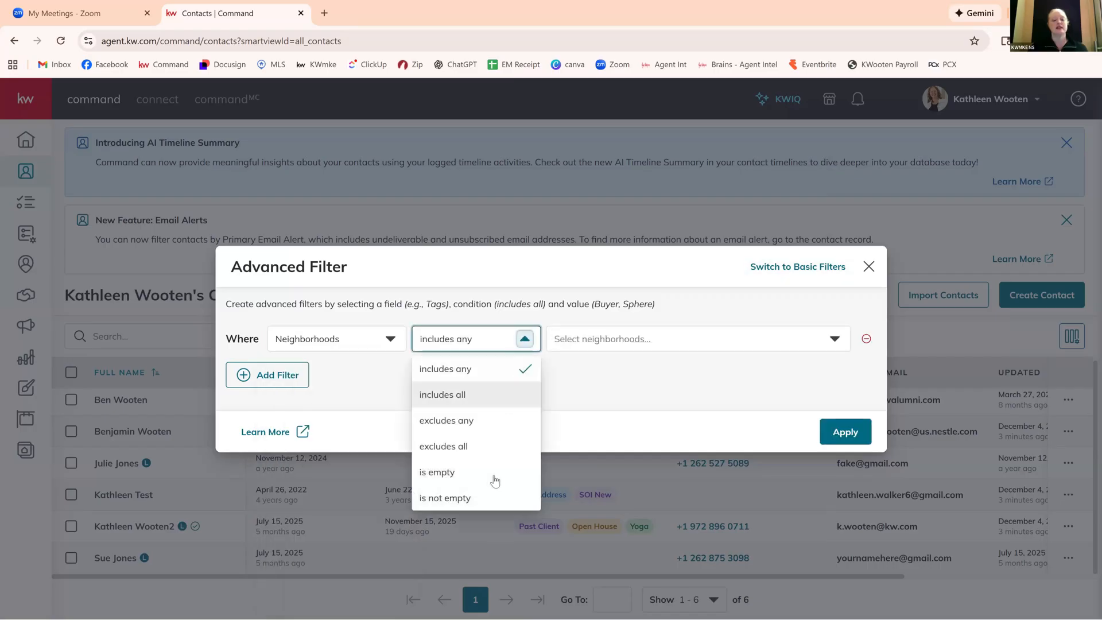
pyautogui.click(487, 475)
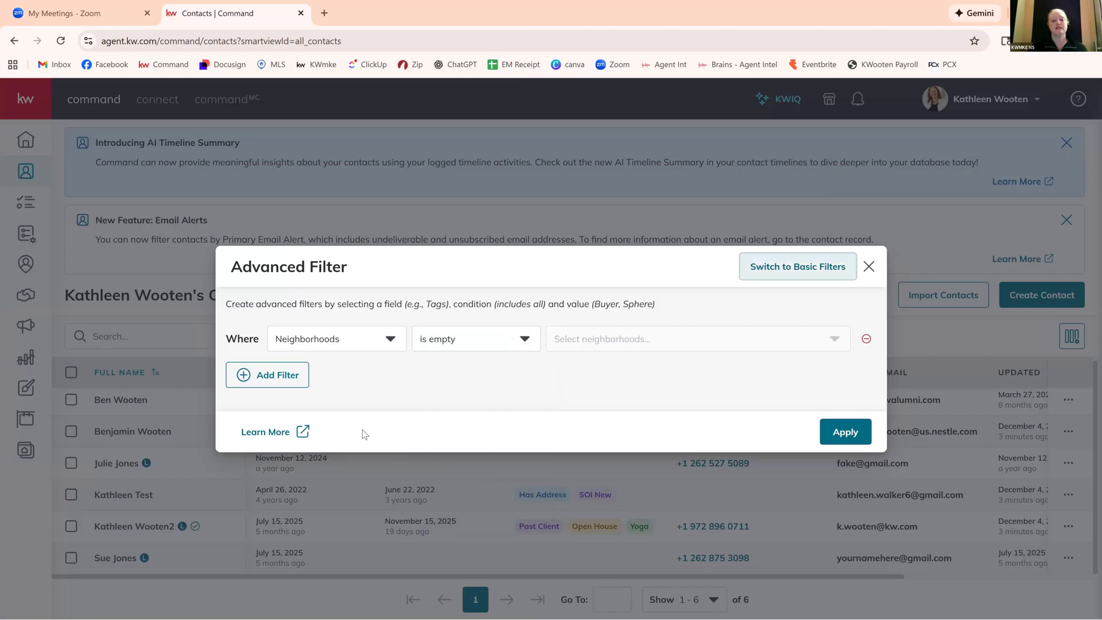
# Add a second advanced filter condition where SmartPlans is empty and apply the filter to the contacts list.
pyautogui.click(267, 375)
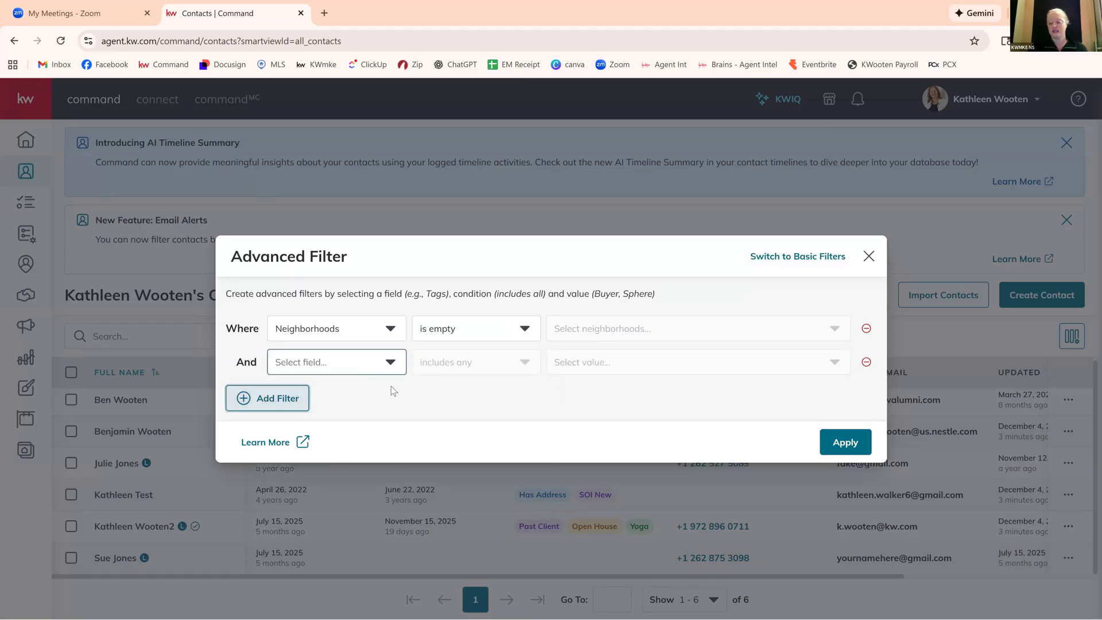
pyautogui.click(390, 361)
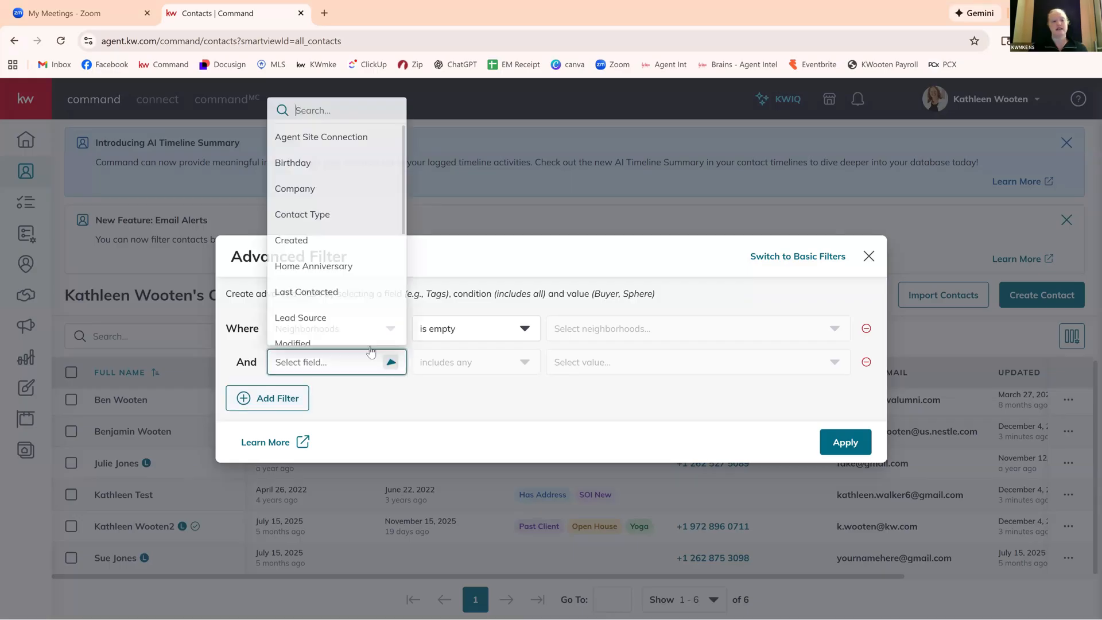
pyautogui.scroll(-2, 378, 298)
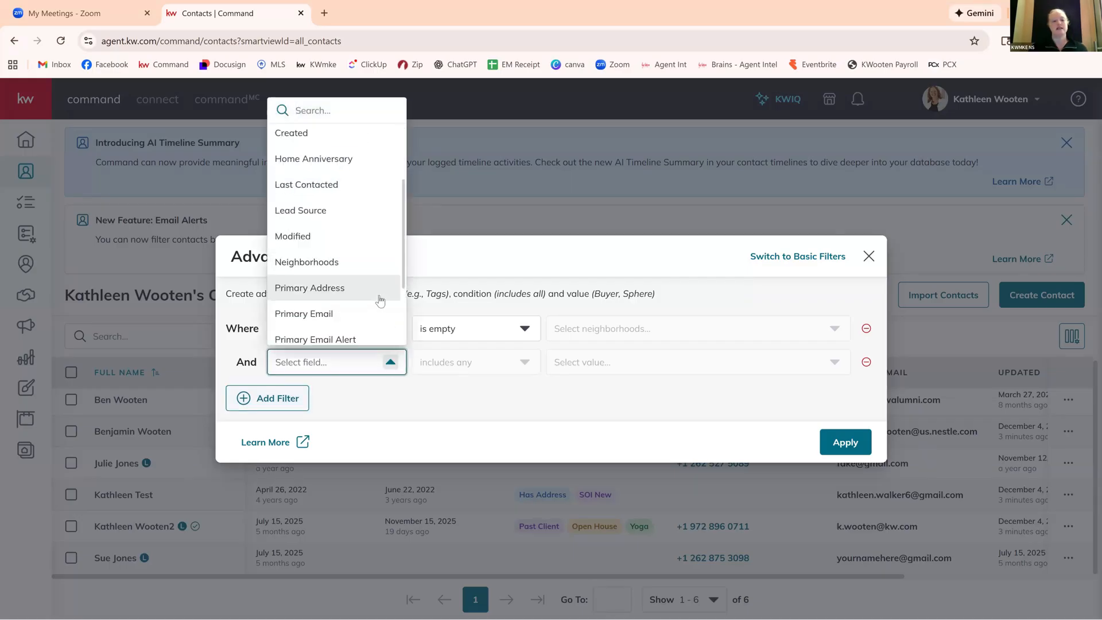
pyautogui.scroll(-4, 379, 299)
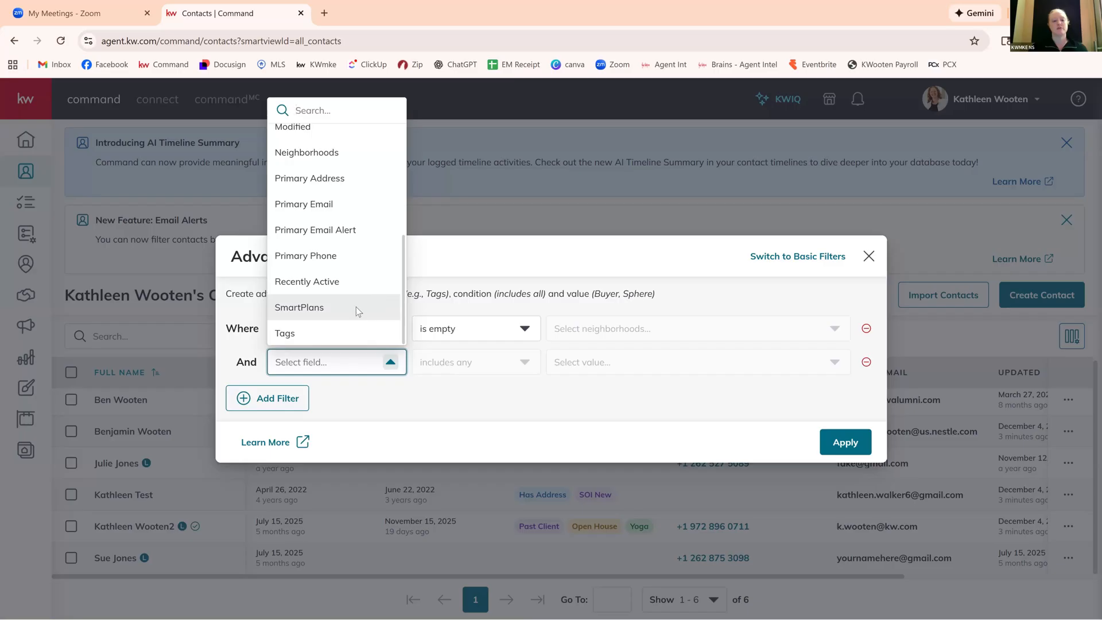
pyautogui.click(356, 306)
pyautogui.click(522, 362)
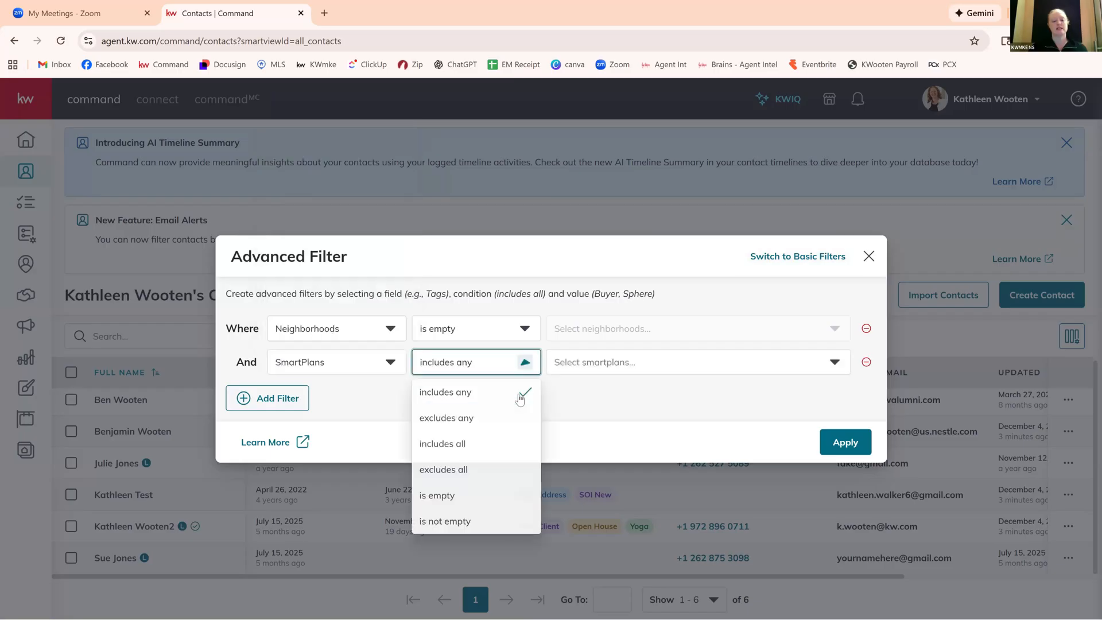
pyautogui.click(505, 497)
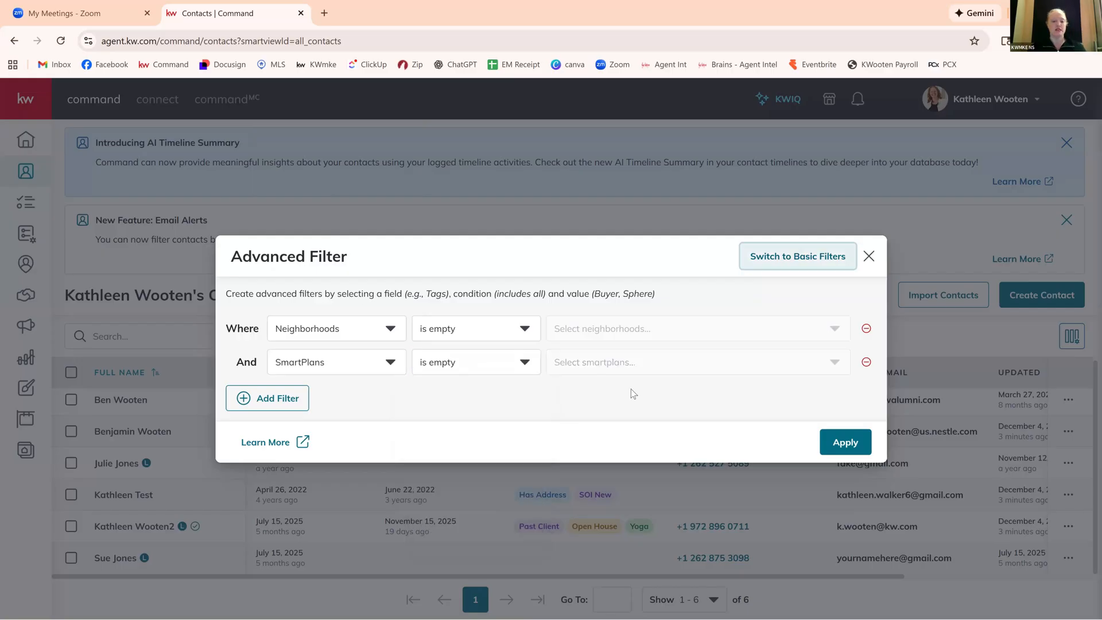
pyautogui.click(849, 443)
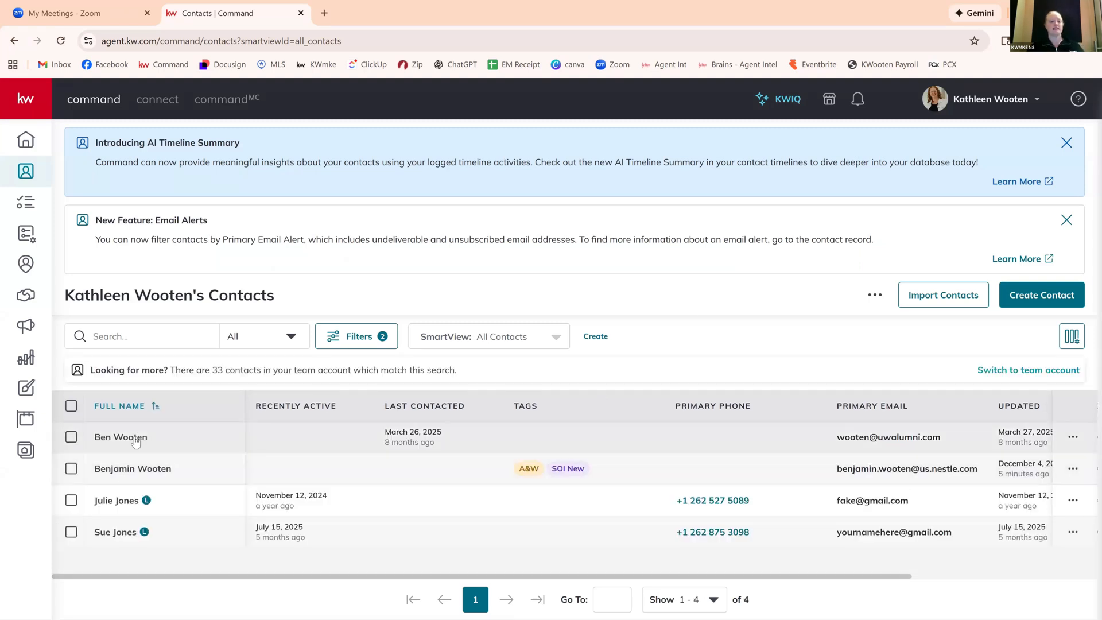
# Open the second filtered contact's record and check its Neighborhoods section and SmartPlans.
pyautogui.click(125, 470)
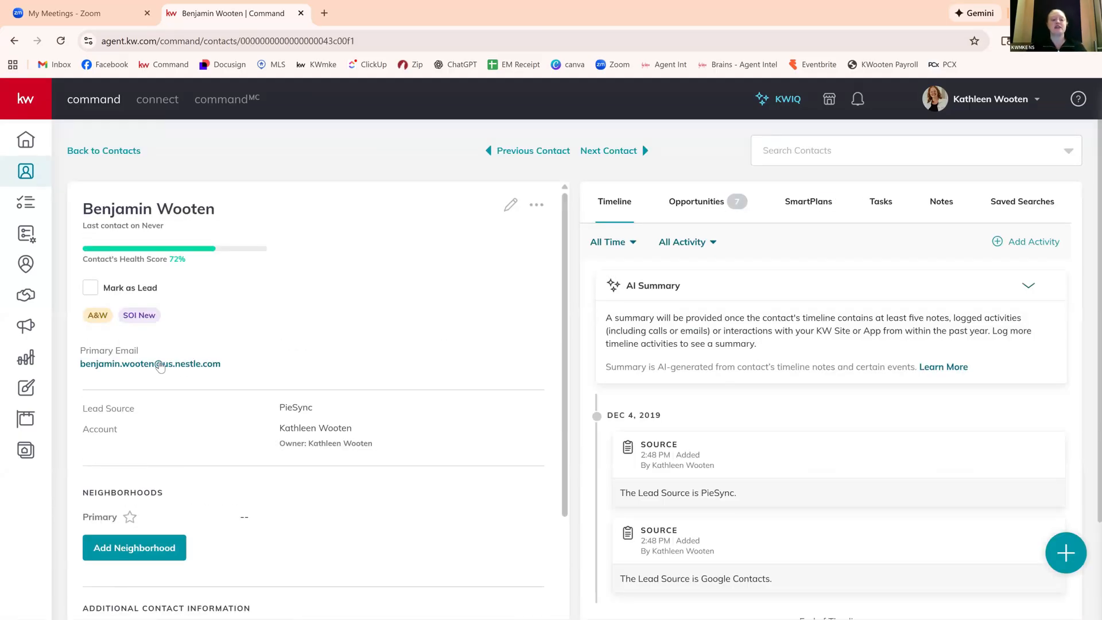
pyautogui.scroll(-3, 252, 369)
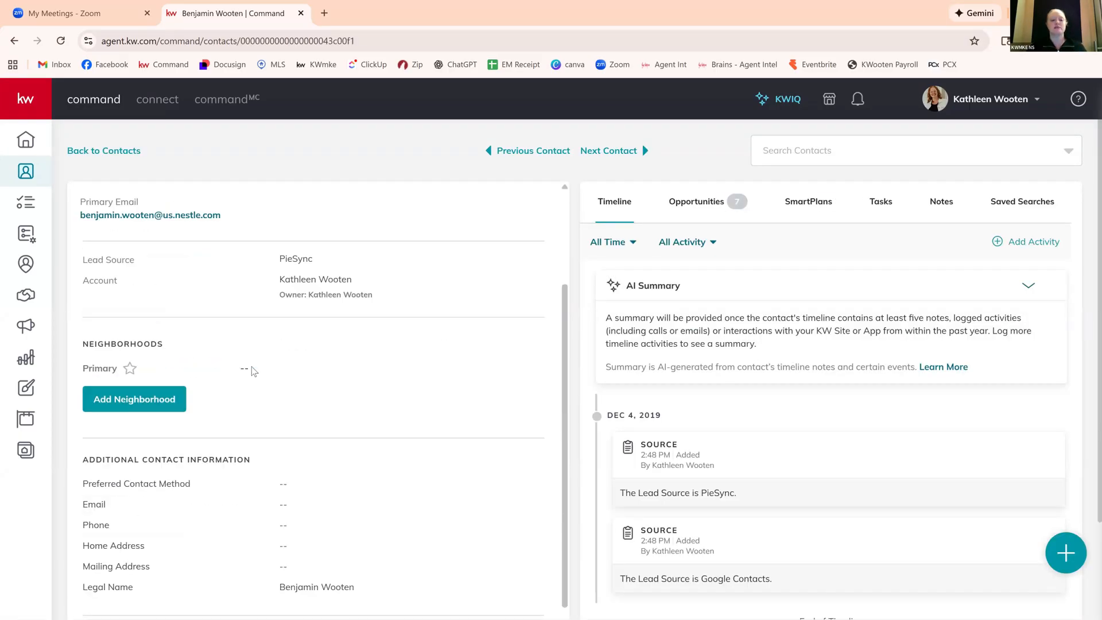
pyautogui.click(818, 205)
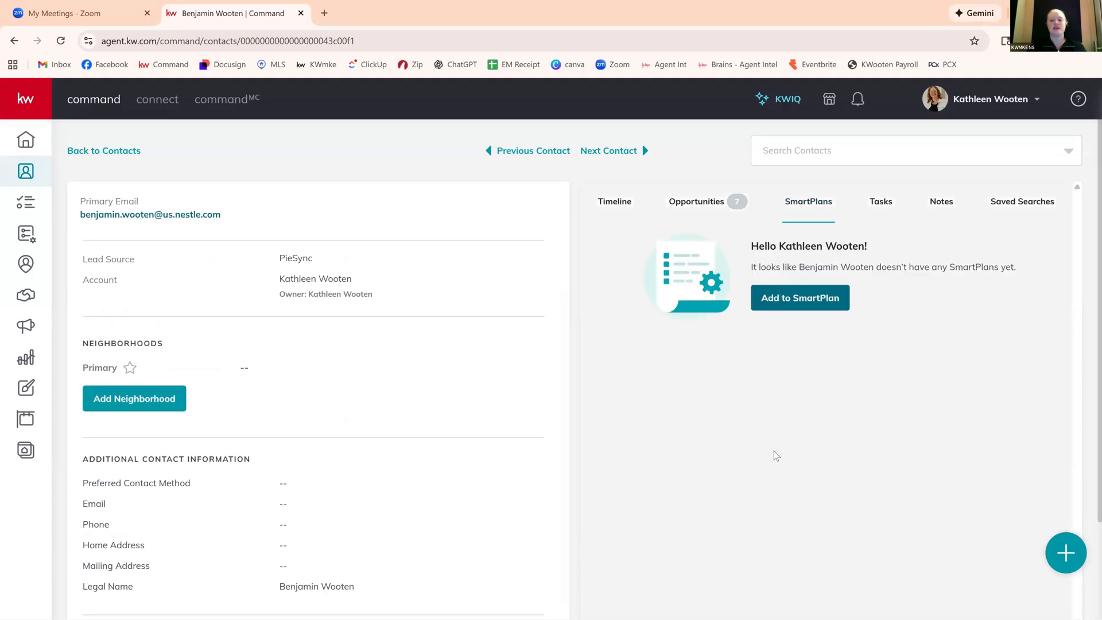
pyautogui.scroll(3, 471, 434)
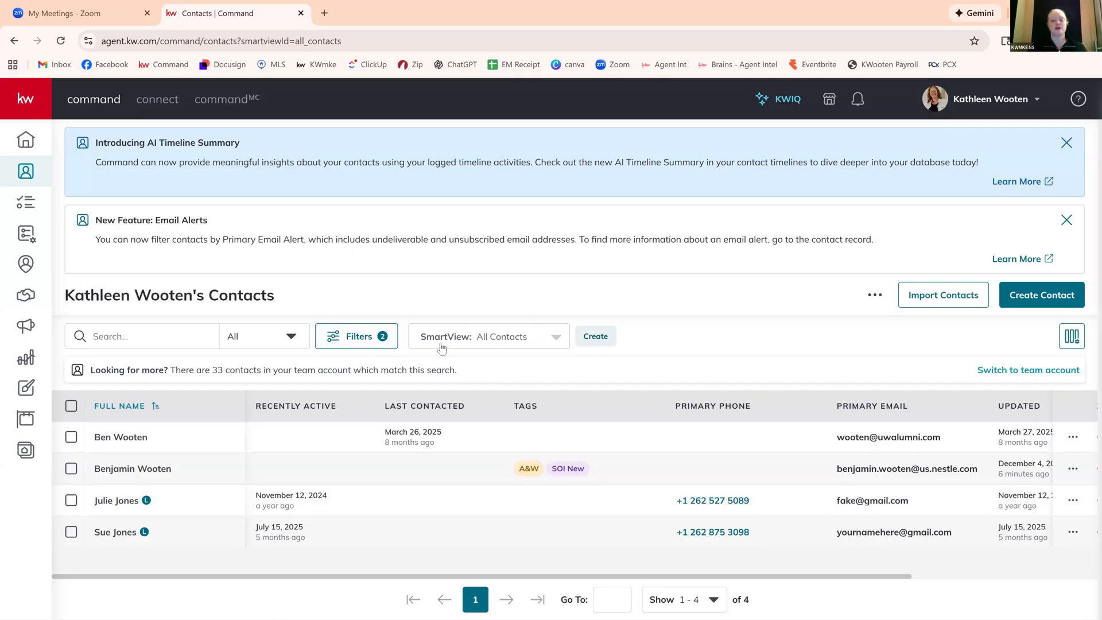
# Save the filtered contacts list as a new SmartView named No Neighborhood Nurture.
pyautogui.click(596, 338)
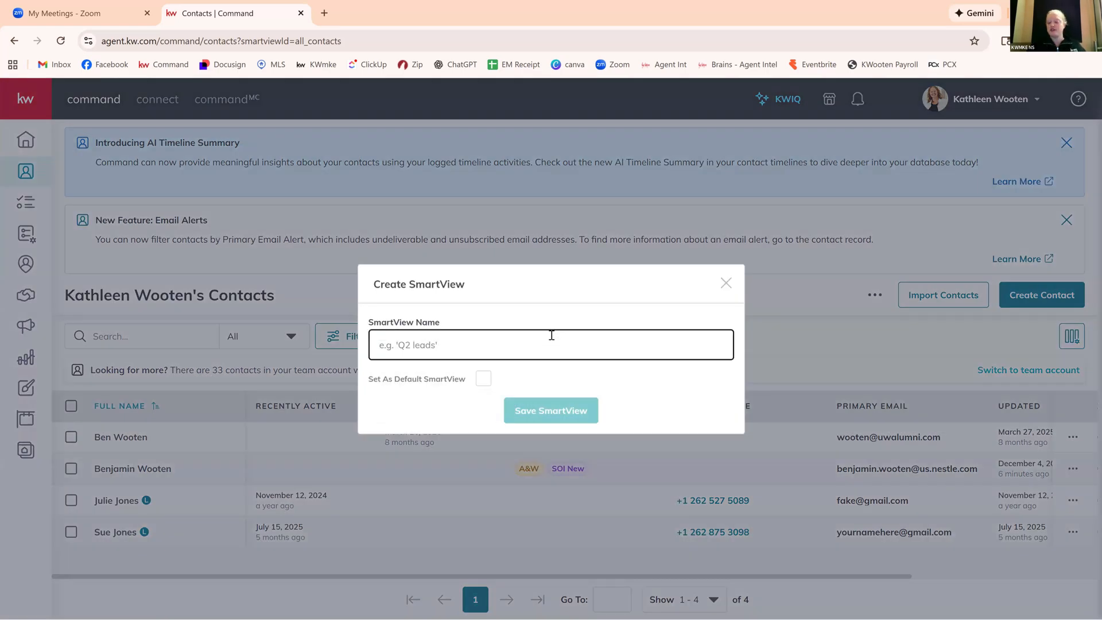
pyautogui.write('No N')
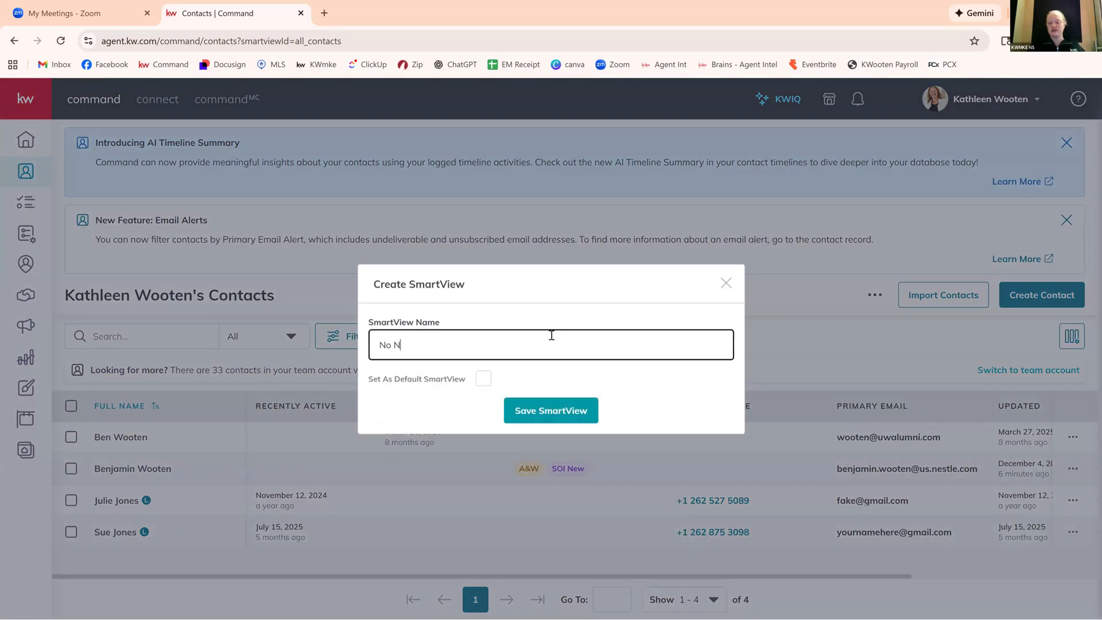
pyautogui.write('eighborhodd Nu')
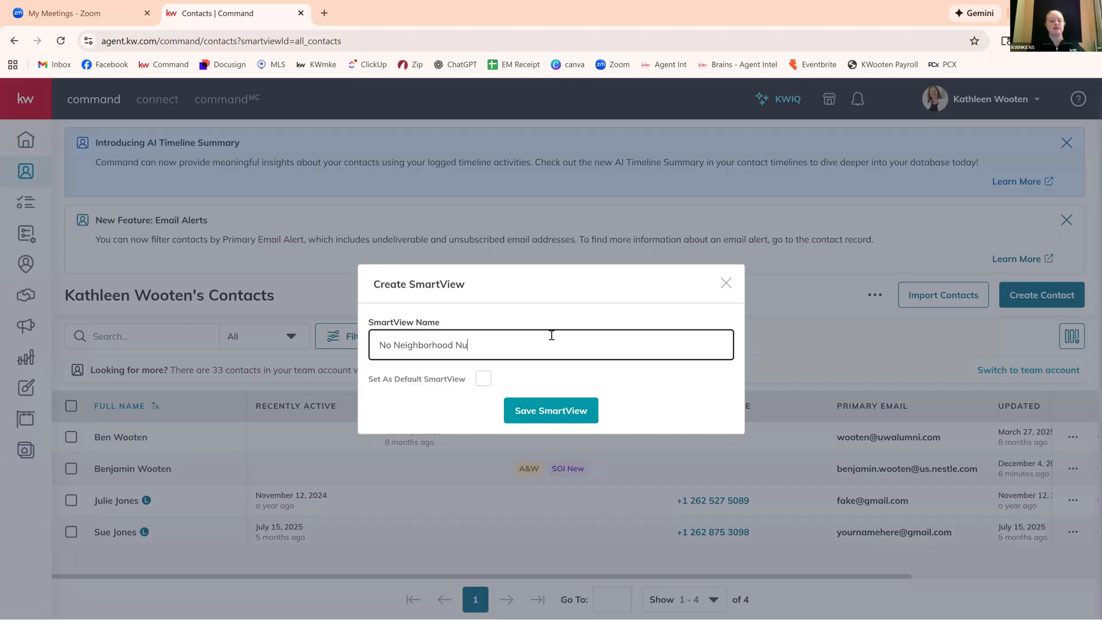
pyautogui.write('rture')
pyautogui.click(549, 410)
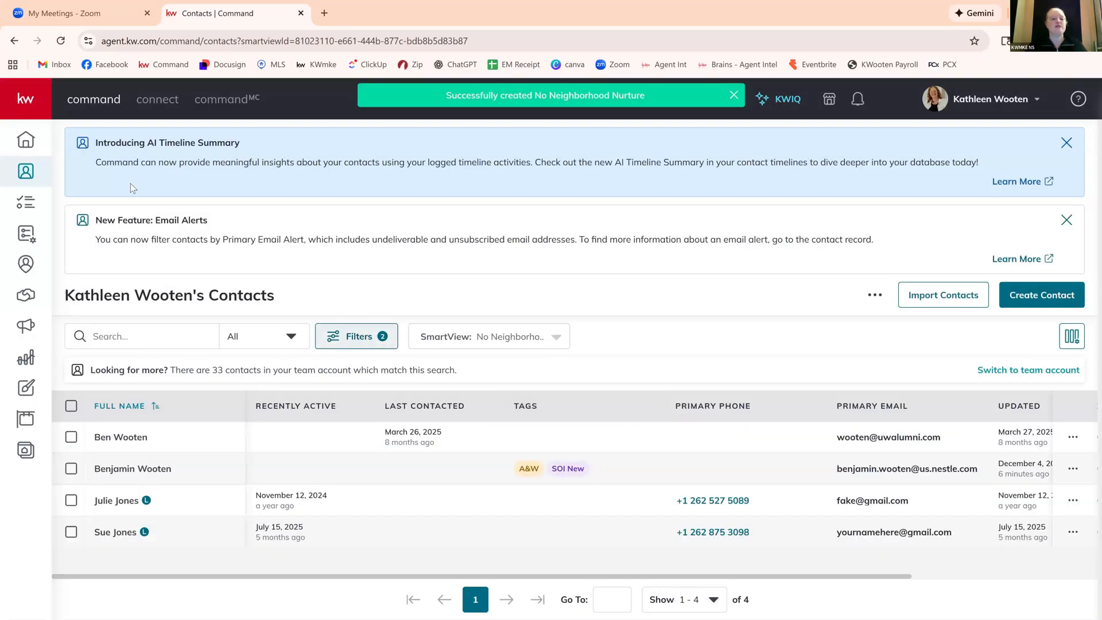
# Discard the advanced filter conditions by switching to basic filters, then clear all filters and apply.
pyautogui.click(28, 170)
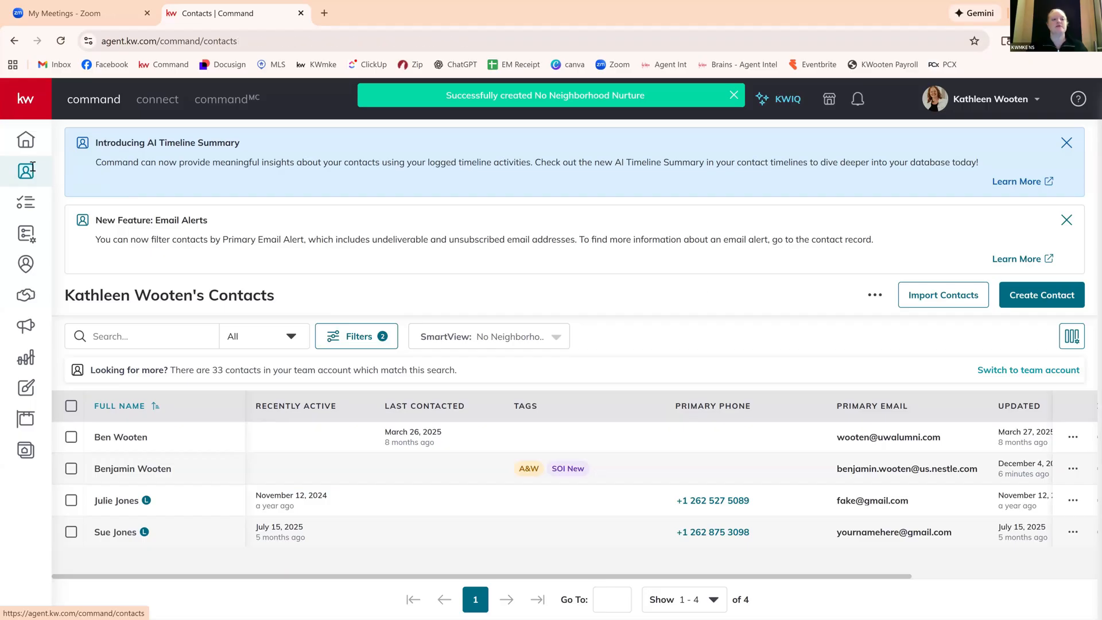
pyautogui.click(364, 337)
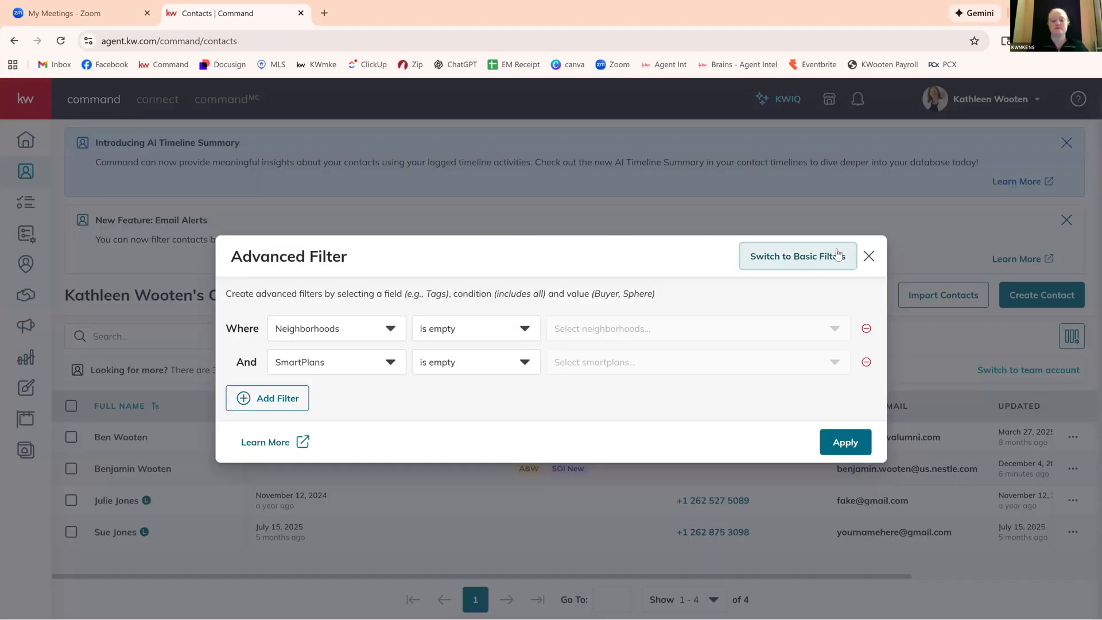
pyautogui.click(835, 254)
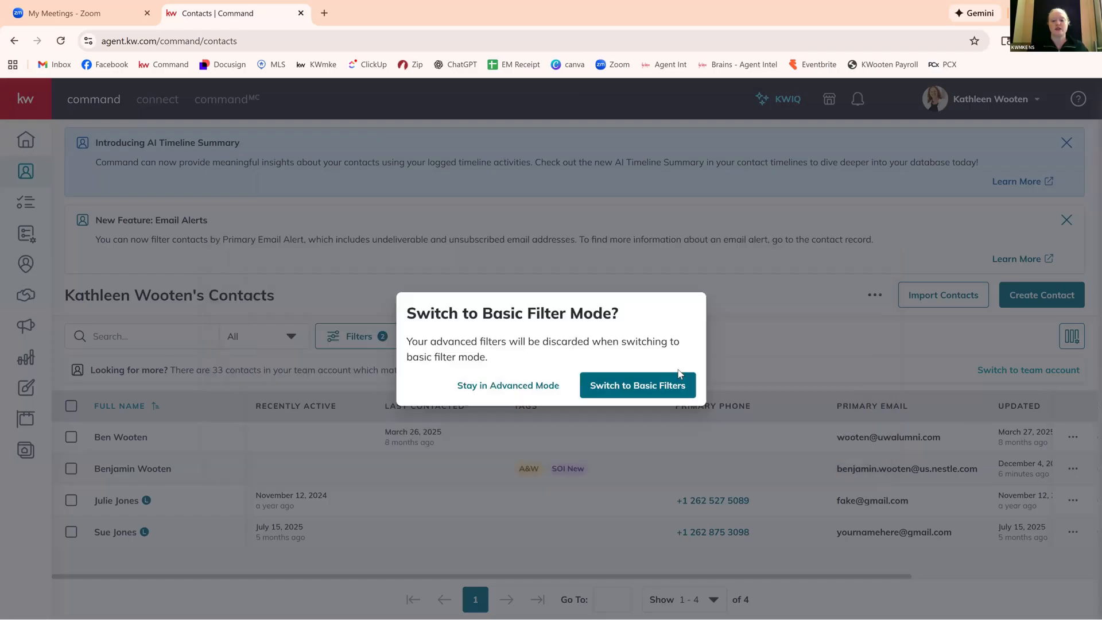
pyautogui.click(638, 385)
pyautogui.scroll(-3, 1011, 493)
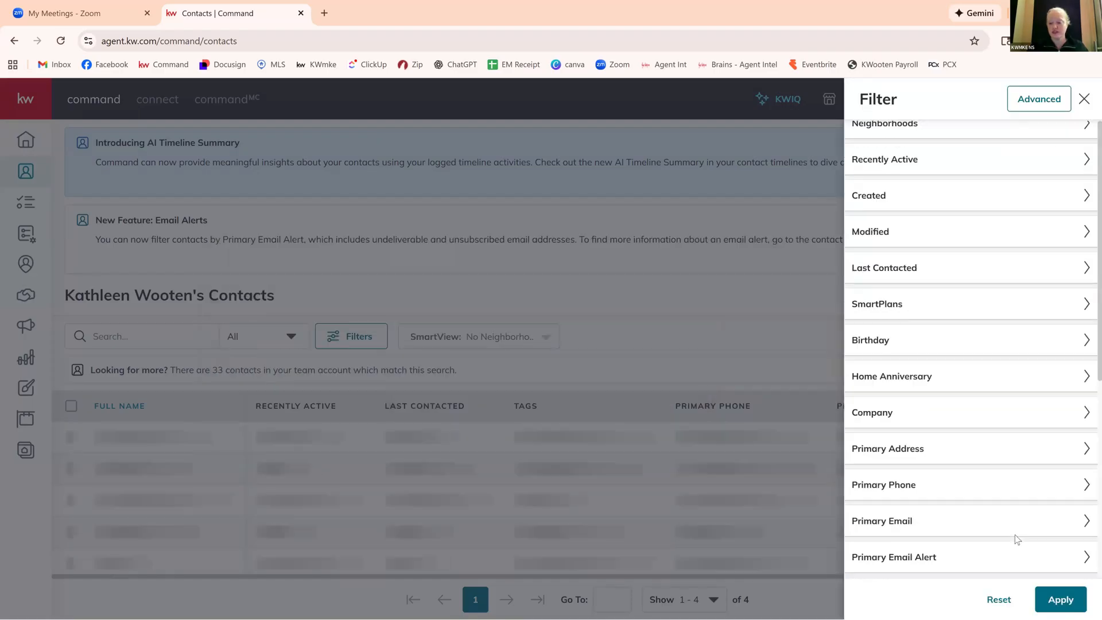
pyautogui.click(1059, 601)
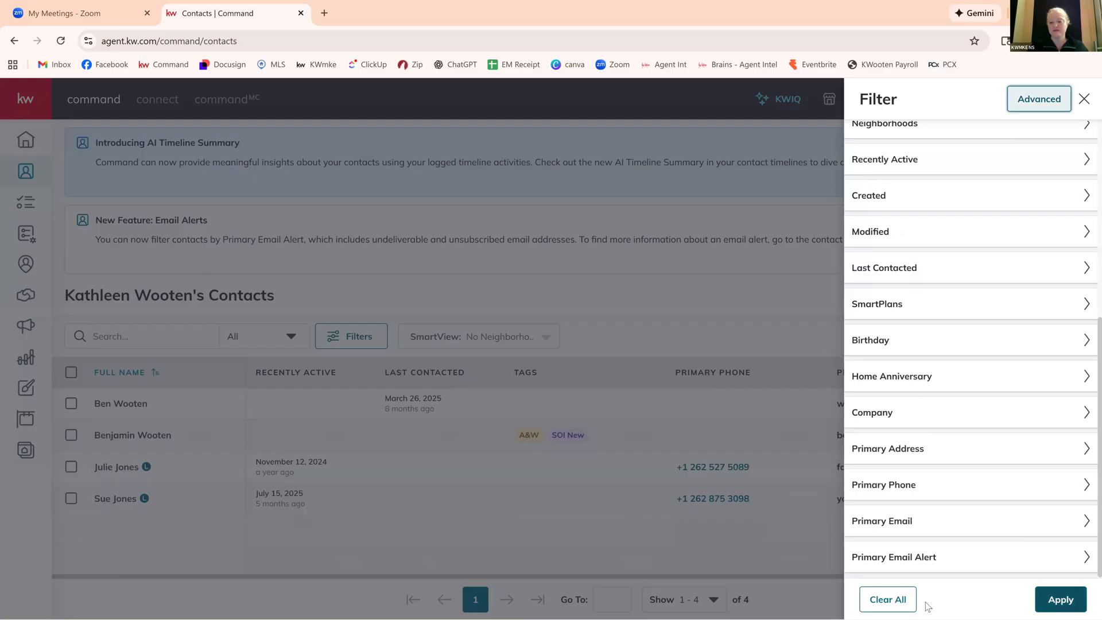
pyautogui.click(900, 600)
pyautogui.click(1060, 600)
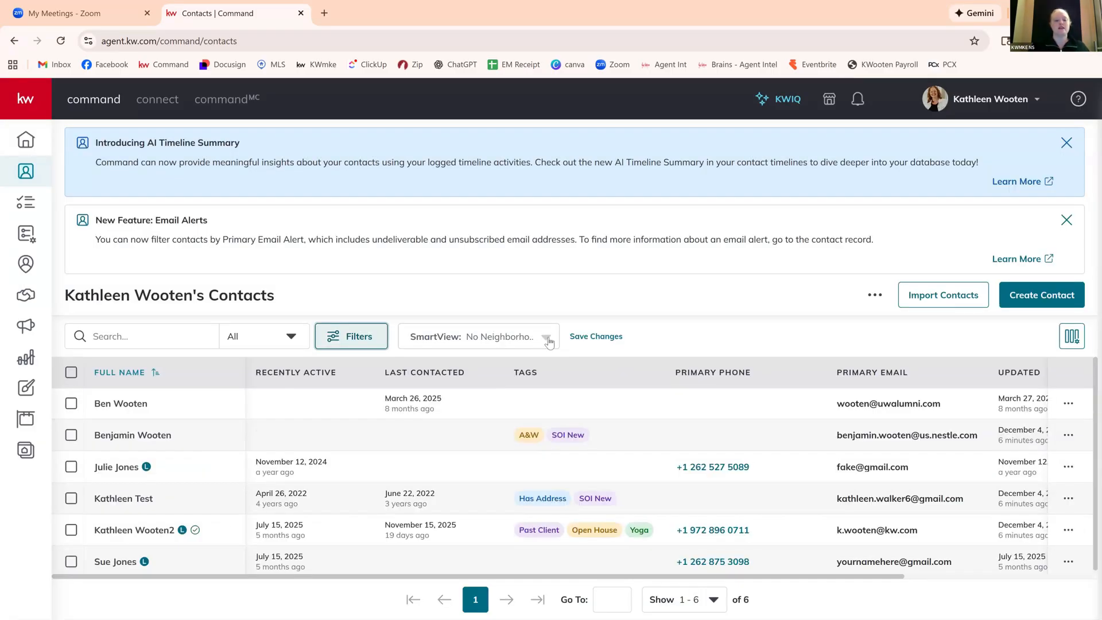
# Switch the contacts list to the All Contacts SmartView.
pyautogui.click(482, 338)
pyautogui.scroll(5, 448, 423)
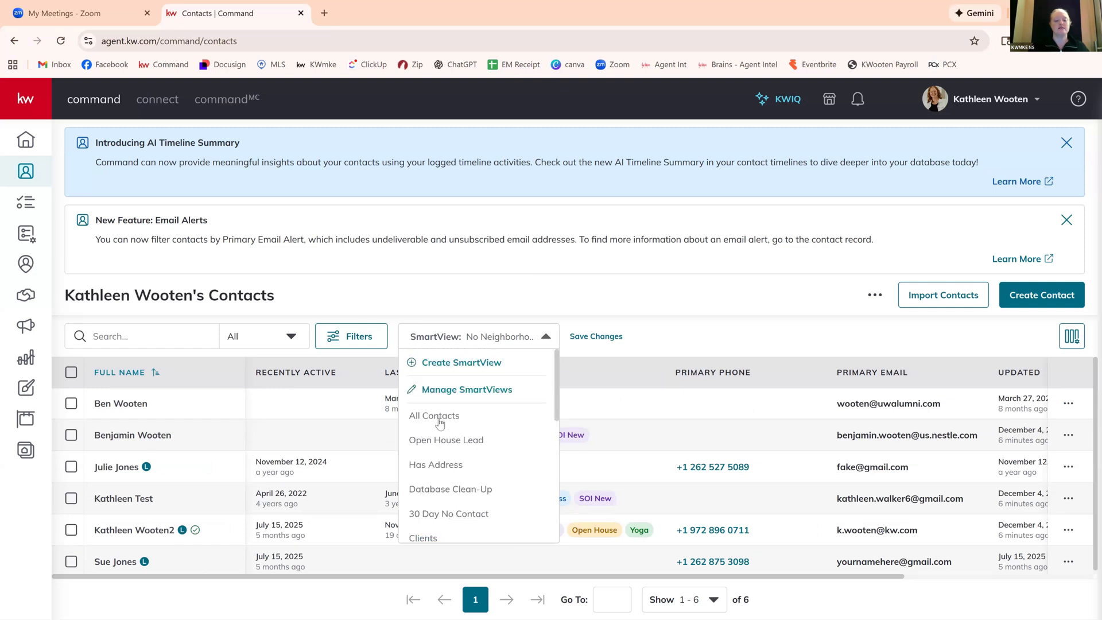
pyautogui.click(440, 417)
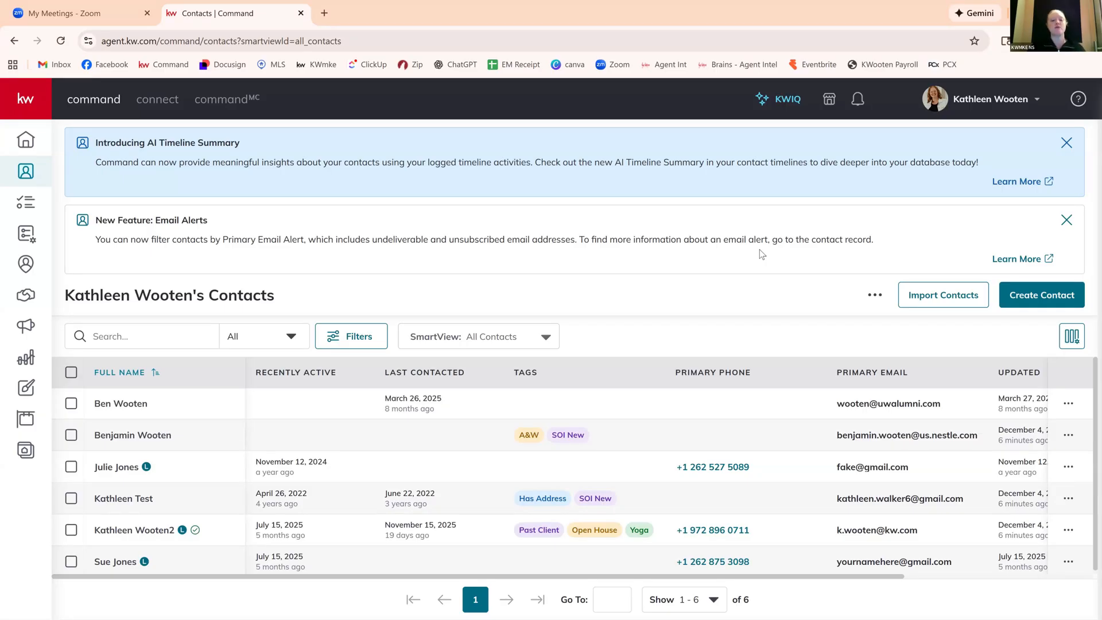
# Load the saved No Neighborhood Nurture SmartView to view its contacts.
pyautogui.click(545, 341)
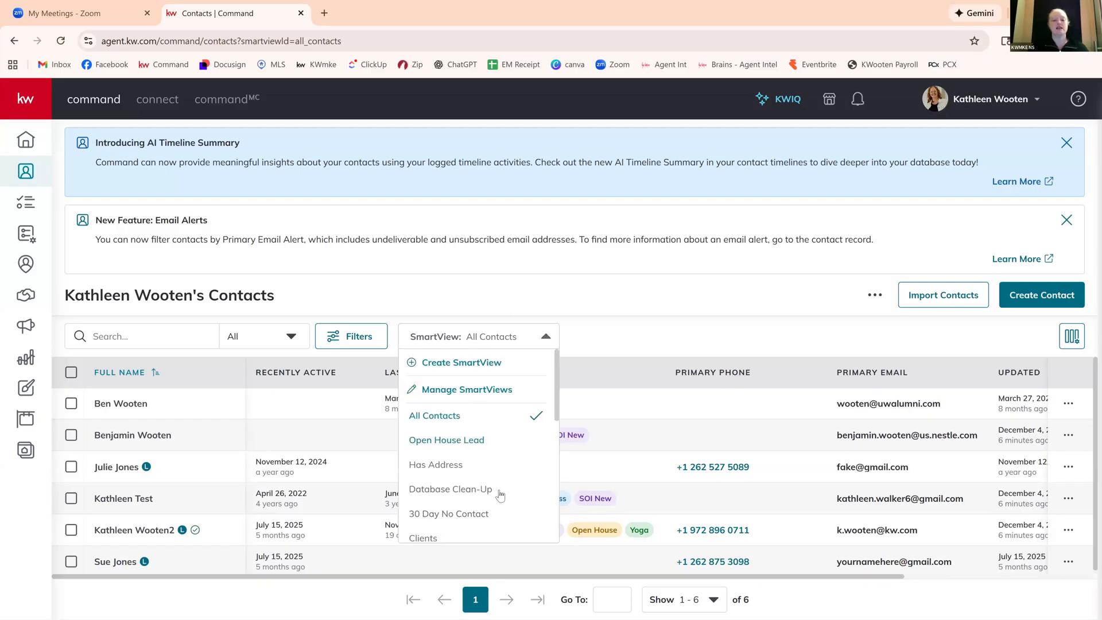
pyautogui.scroll(-5, 500, 494)
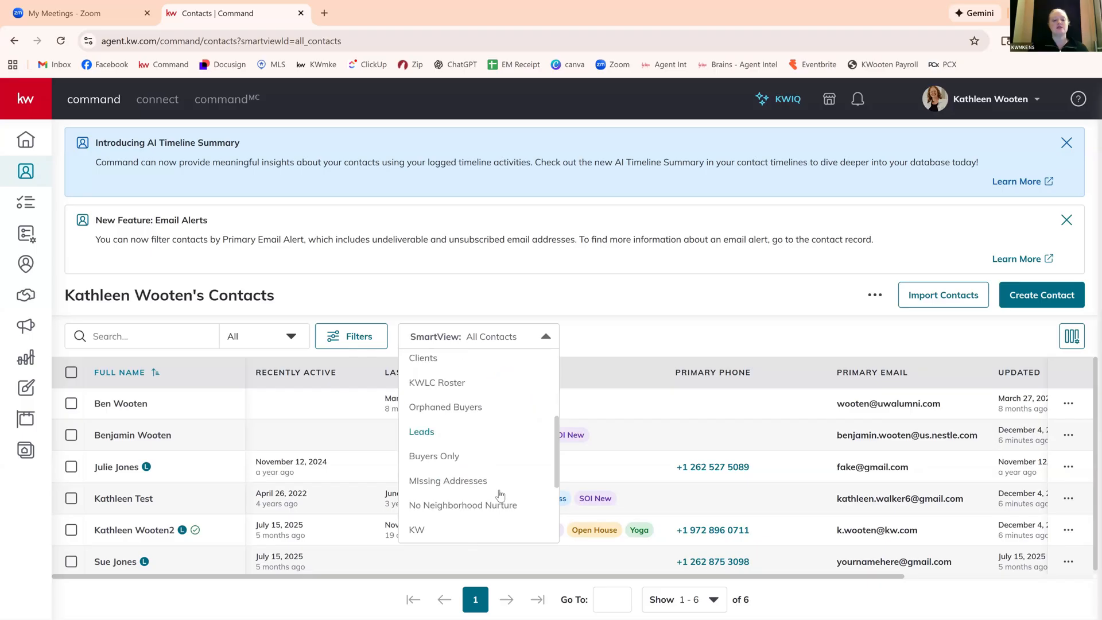
pyautogui.scroll(-1, 500, 495)
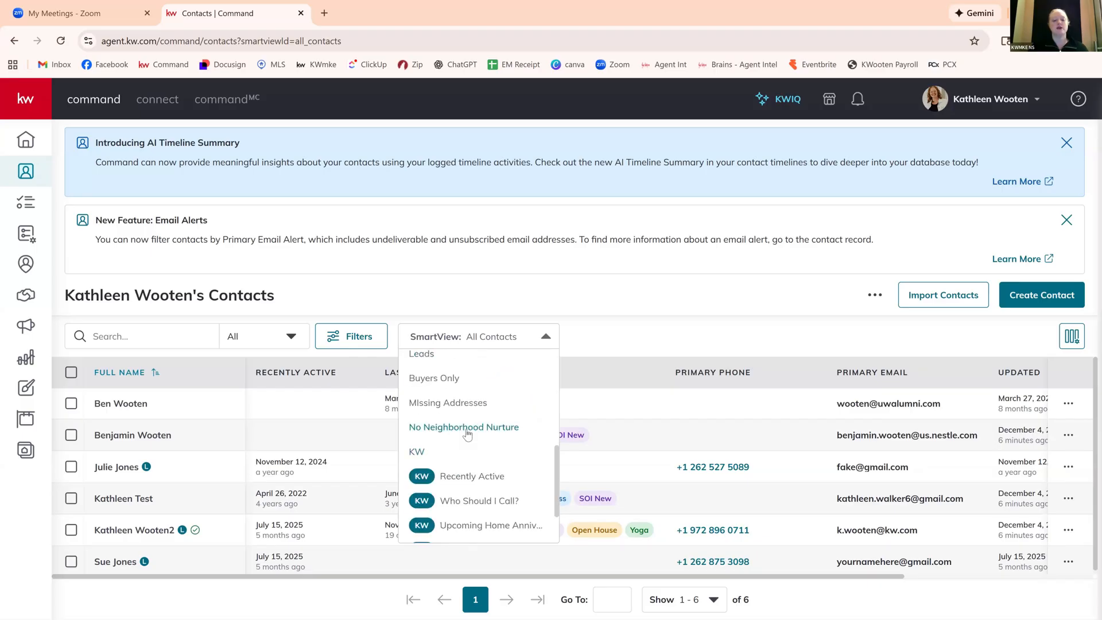
pyautogui.click(468, 427)
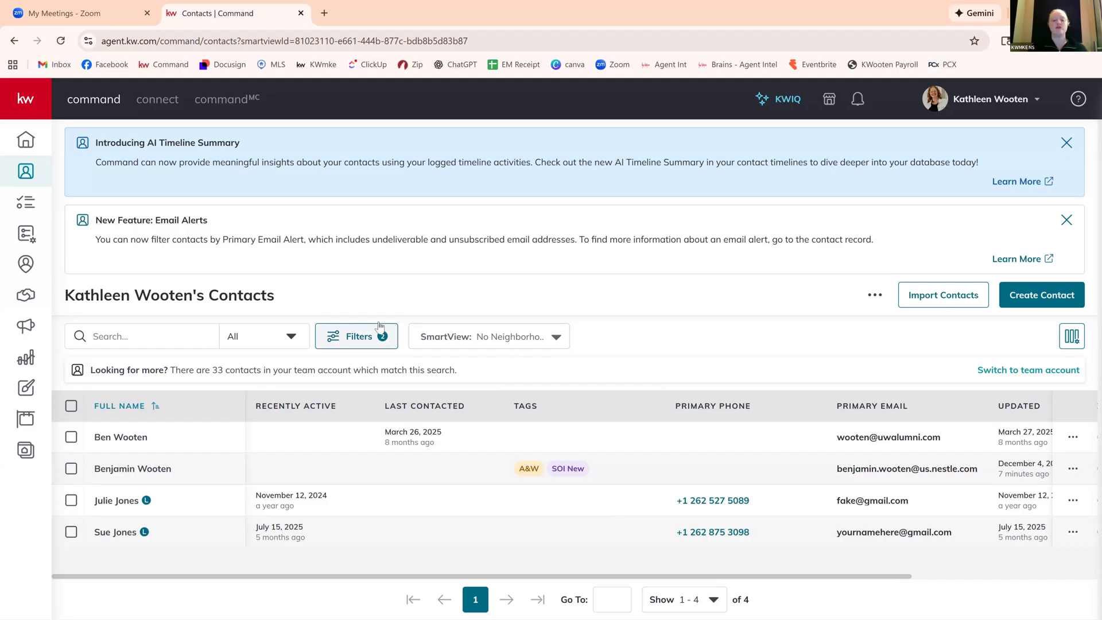
# Return the contacts list from the saved SmartView to All Contacts.
pyautogui.click(341, 337)
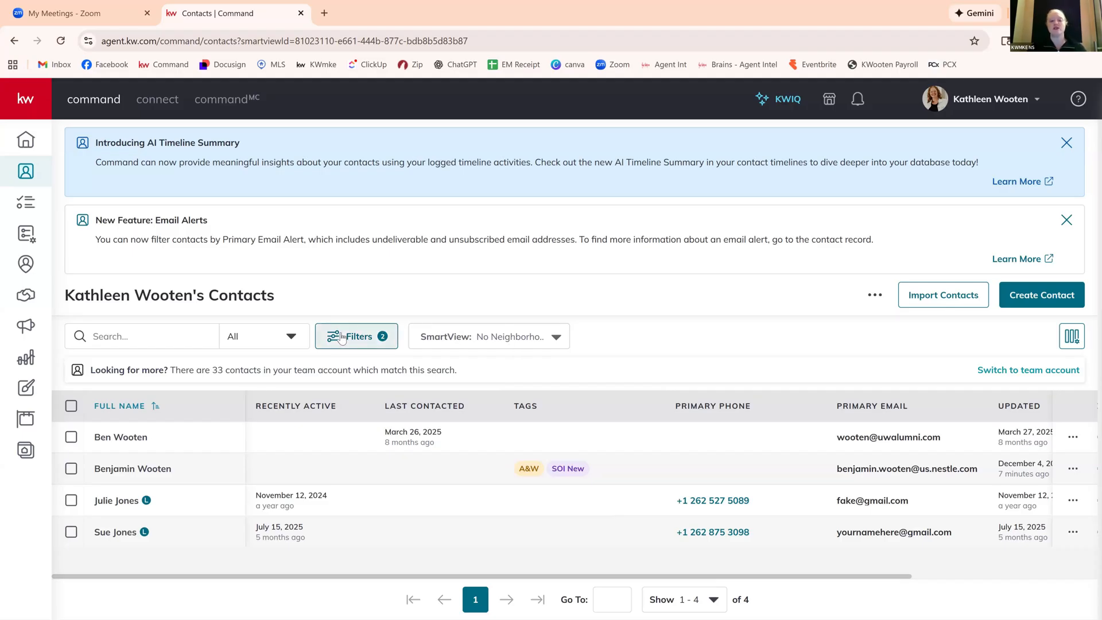
pyautogui.click(490, 341)
pyautogui.scroll(5, 509, 415)
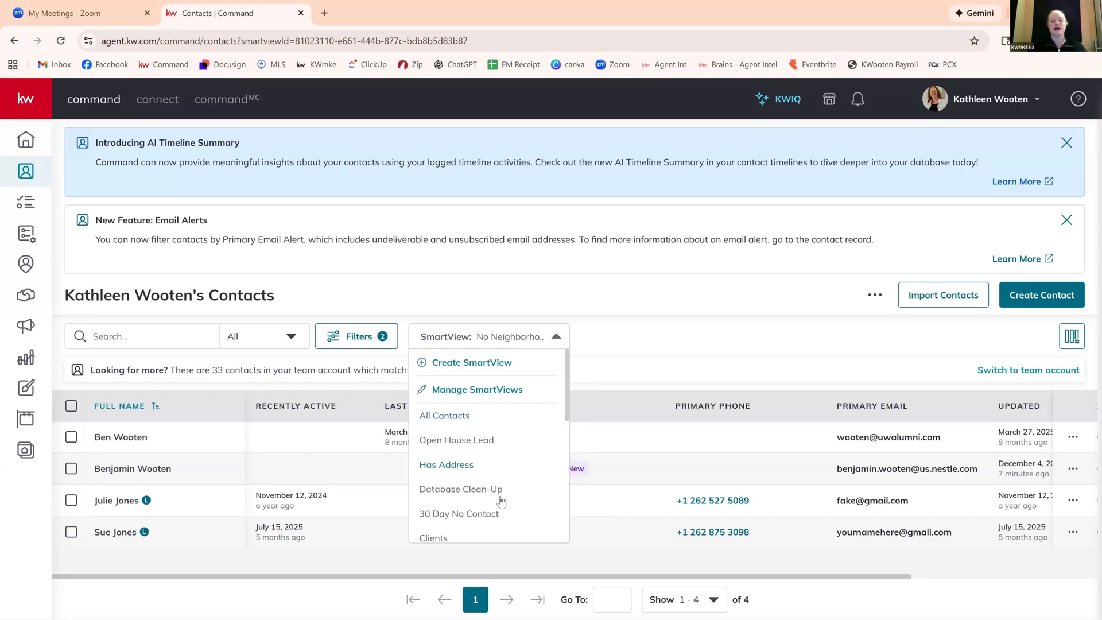
pyautogui.click(447, 416)
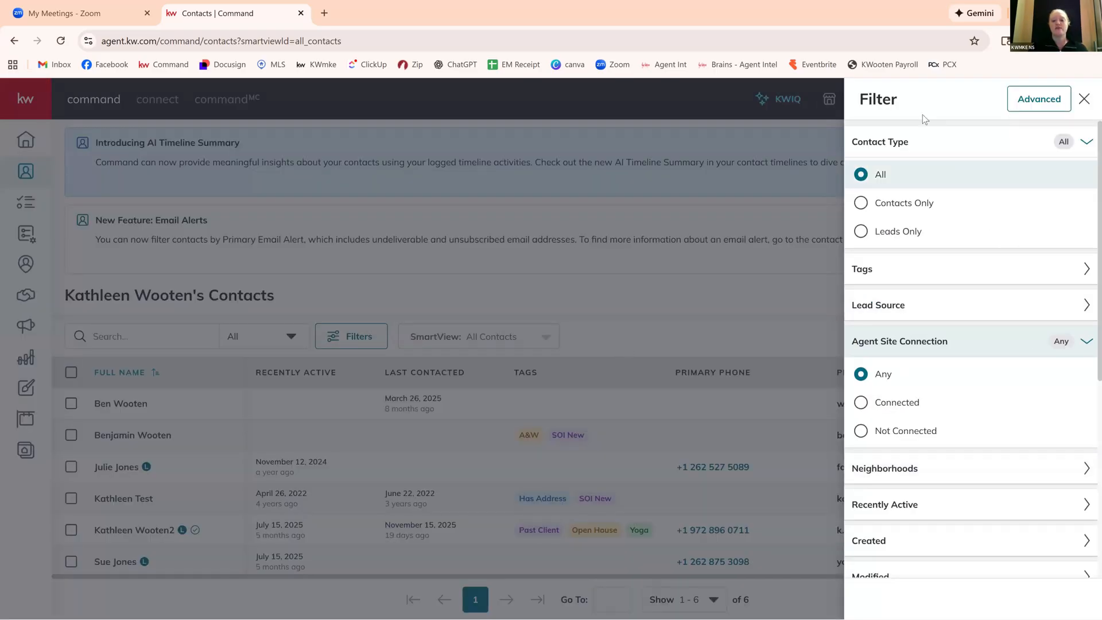
# Switch from the basic to the advanced filter and define the condition where Primary Email is empty.
pyautogui.scroll(-3, 955, 403)
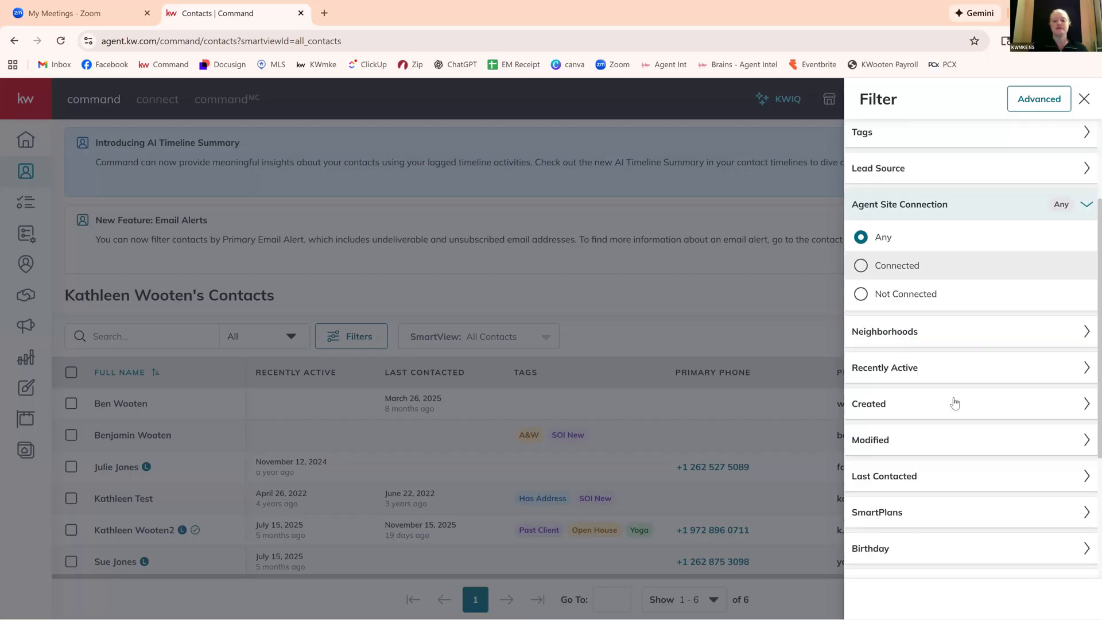
pyautogui.scroll(2, 970, 382)
pyautogui.scroll(2, 974, 377)
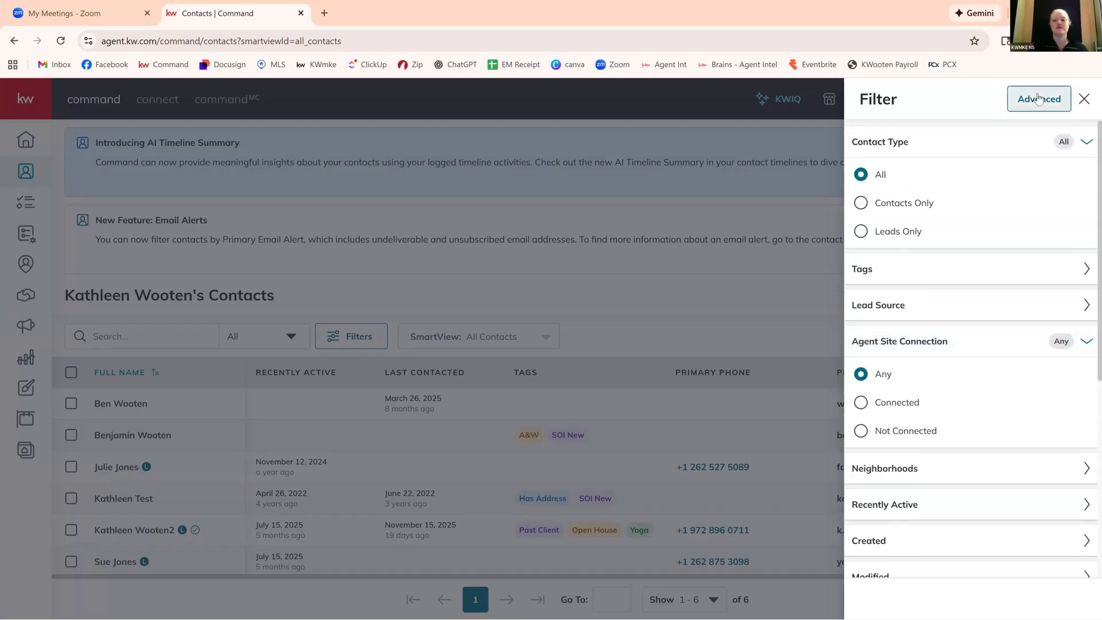
pyautogui.click(1085, 99)
pyautogui.click(351, 336)
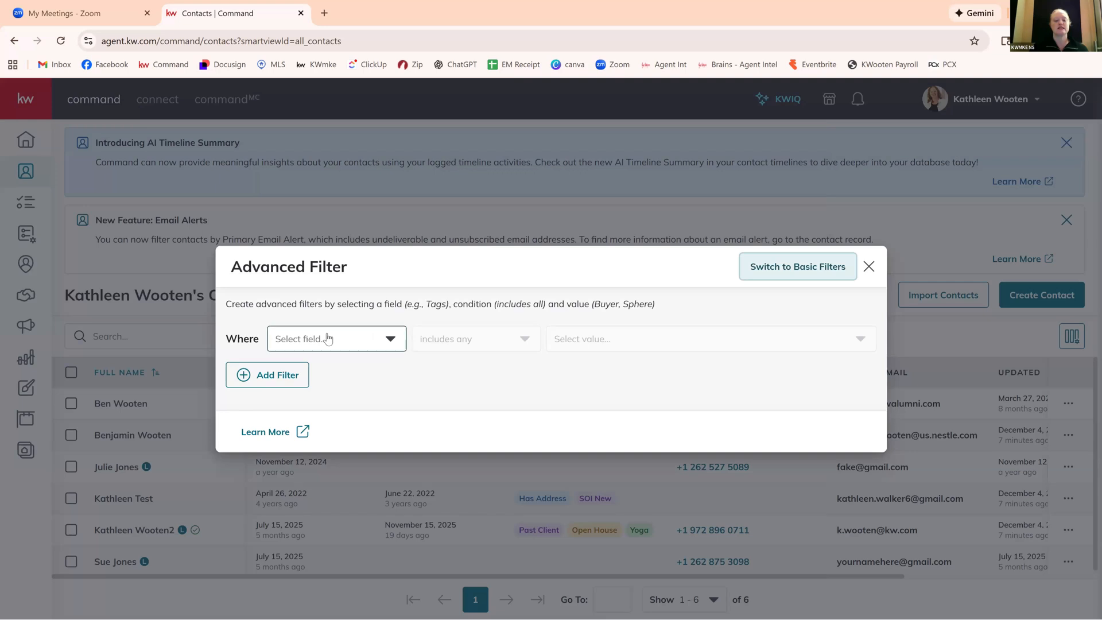
pyautogui.click(329, 338)
pyautogui.scroll(-4, 344, 479)
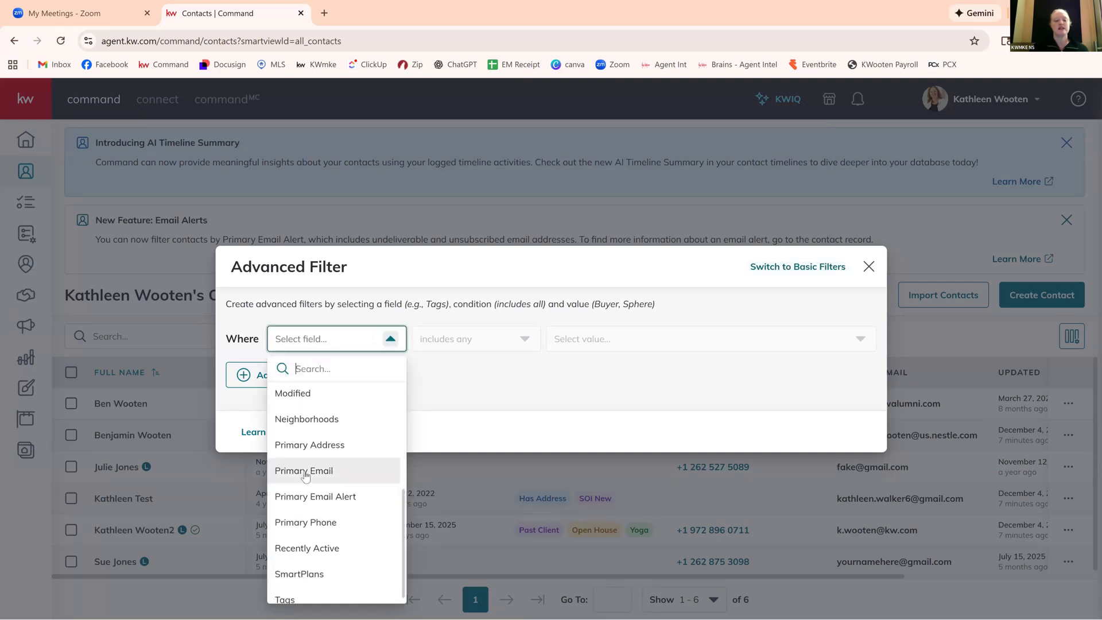
pyautogui.click(297, 469)
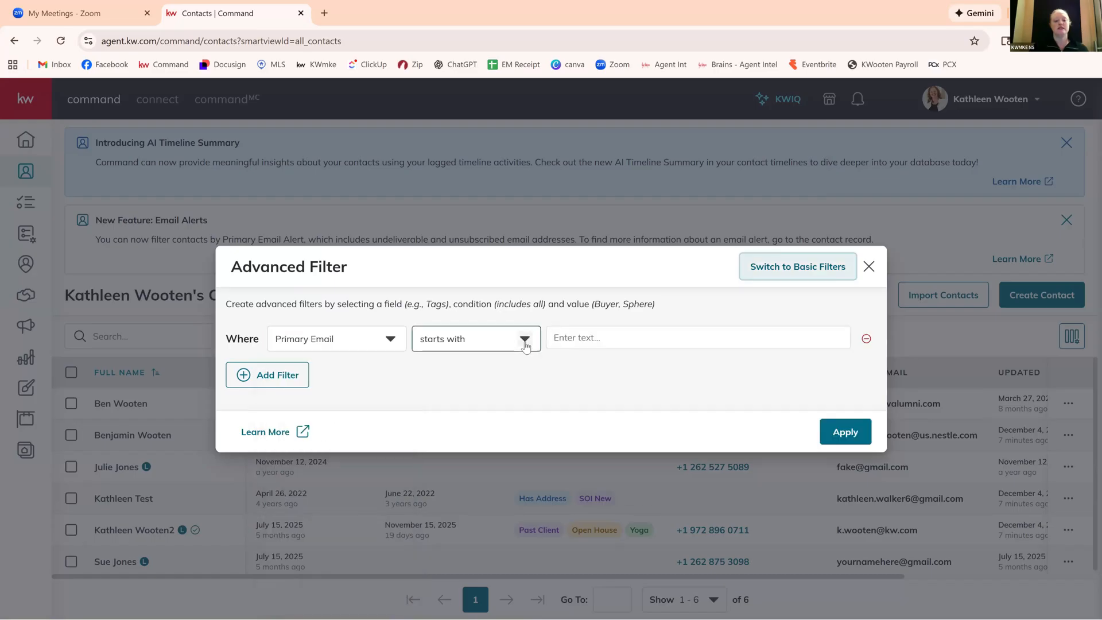
pyautogui.click(524, 338)
pyautogui.click(490, 422)
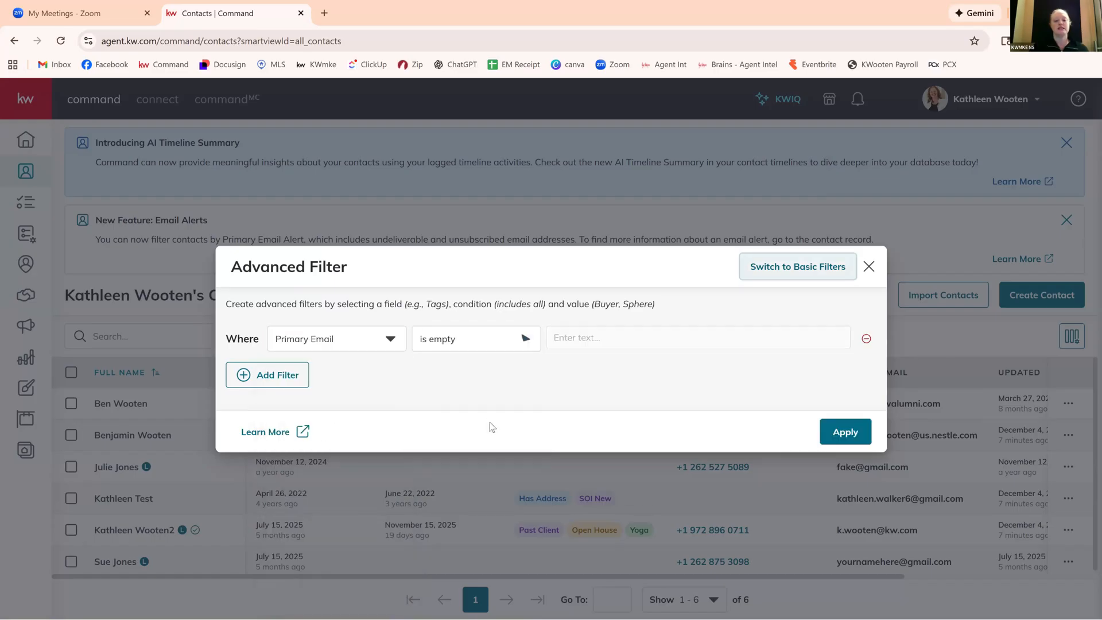
# Apply the advanced filter for contacts whose Primary Email is empty.
pyautogui.click(845, 432)
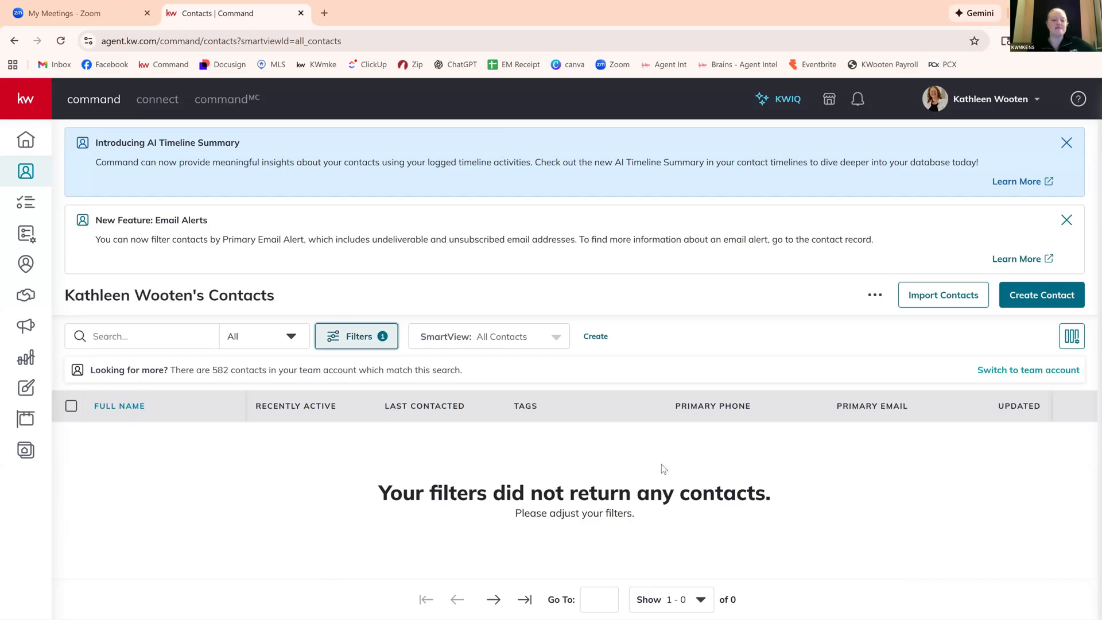
pyautogui.click(593, 340)
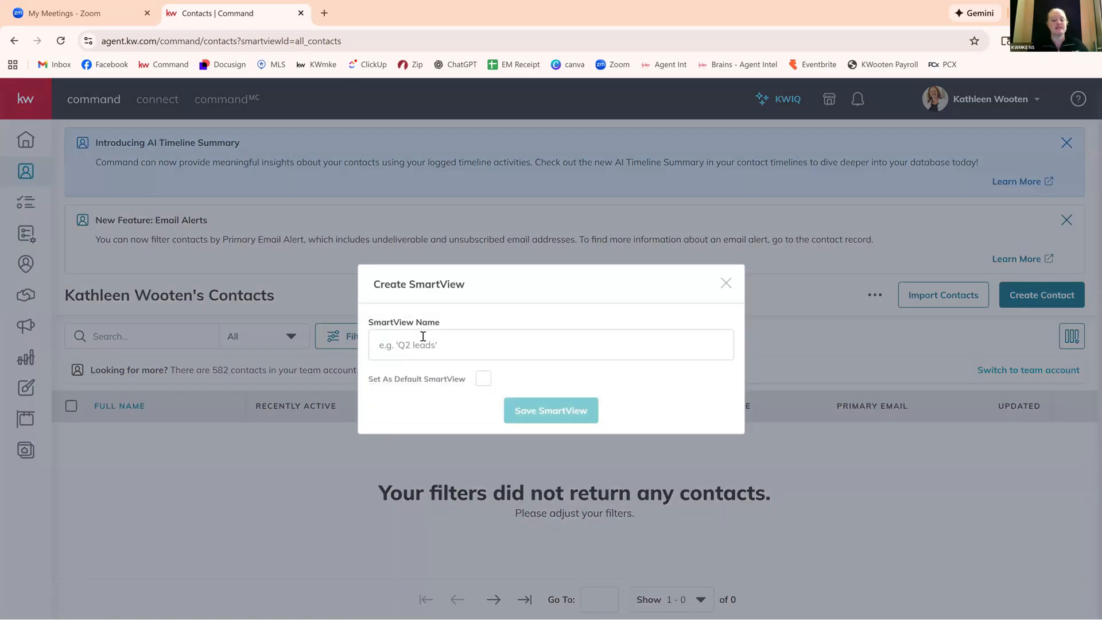
pyautogui.click(424, 337)
pyautogui.write('Mi')
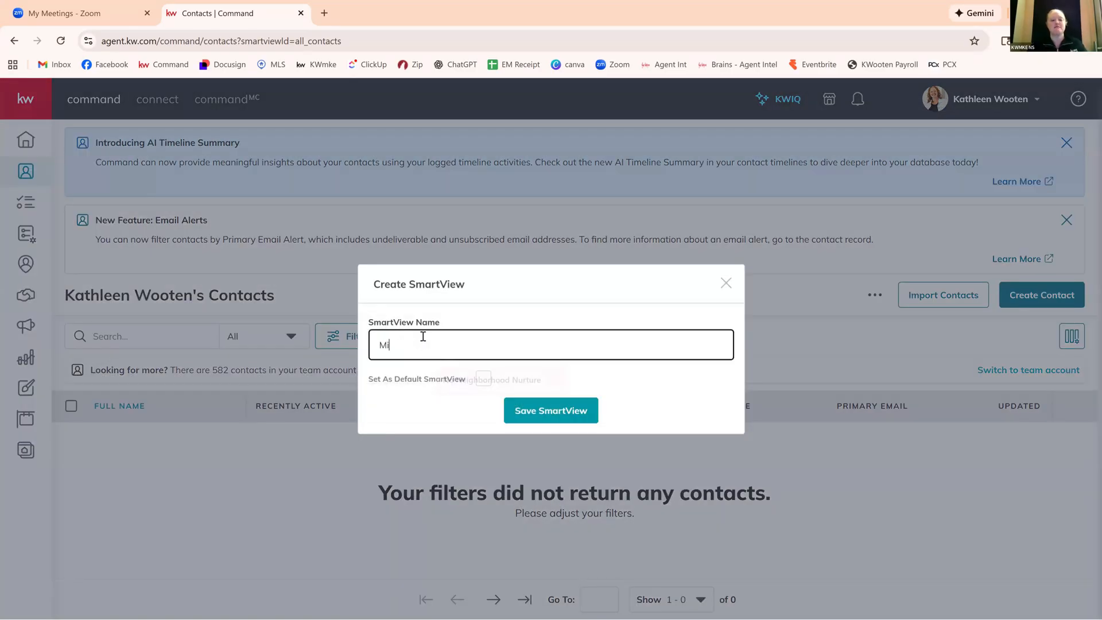
pyautogui.write('ssing Emails')
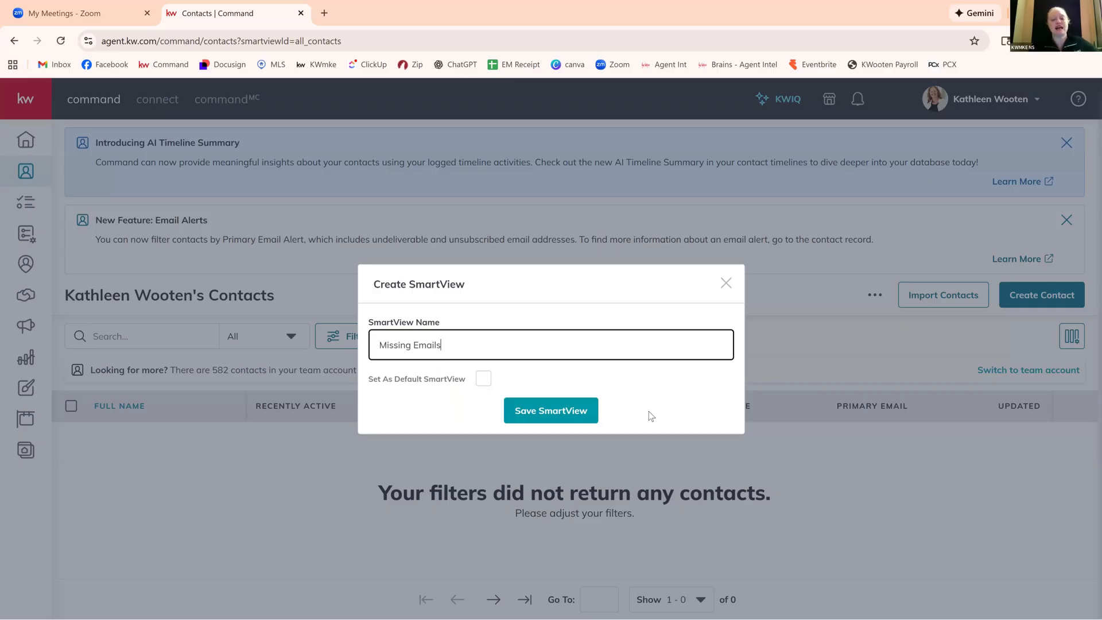
pyautogui.click(727, 283)
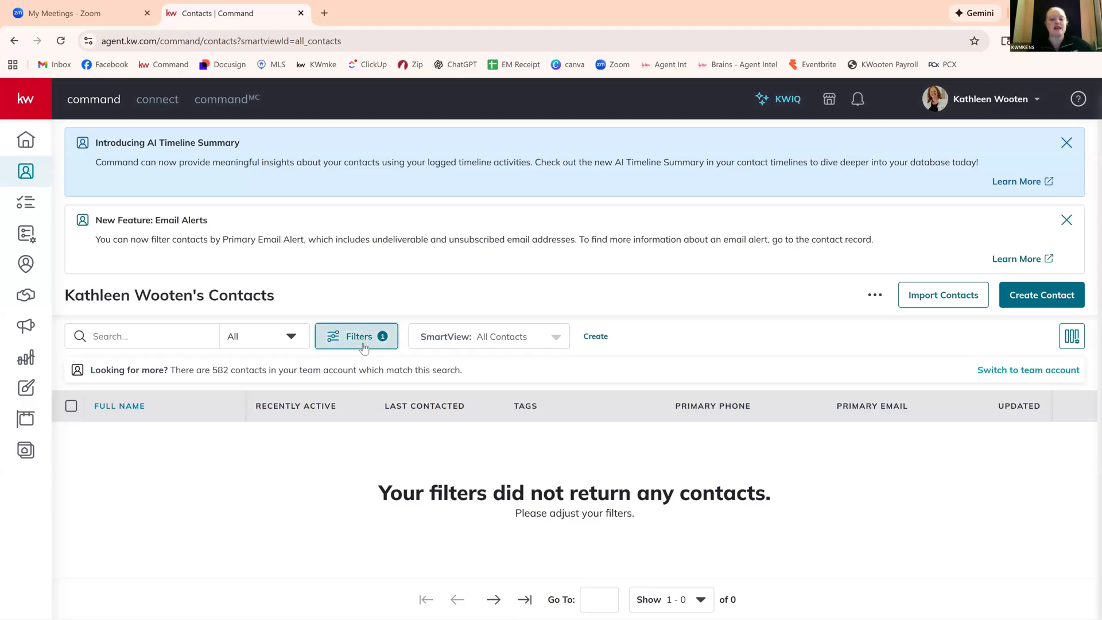
# Change the advanced filter condition to Primary Phone is empty and apply it to the contacts list.
pyautogui.click(363, 343)
pyautogui.click(388, 343)
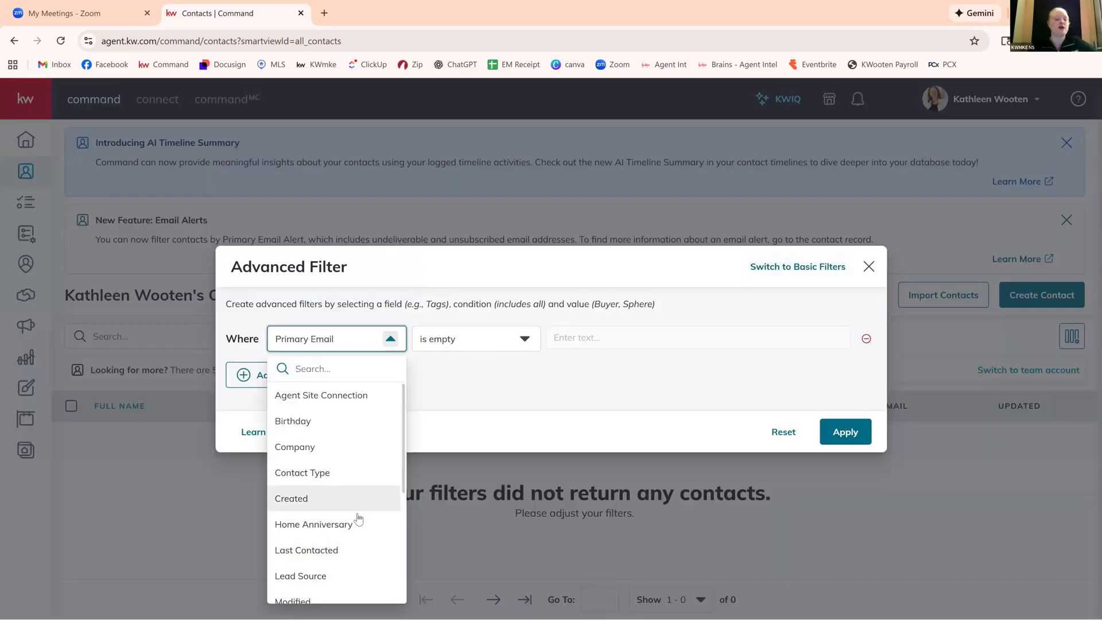
pyautogui.scroll(-4, 359, 519)
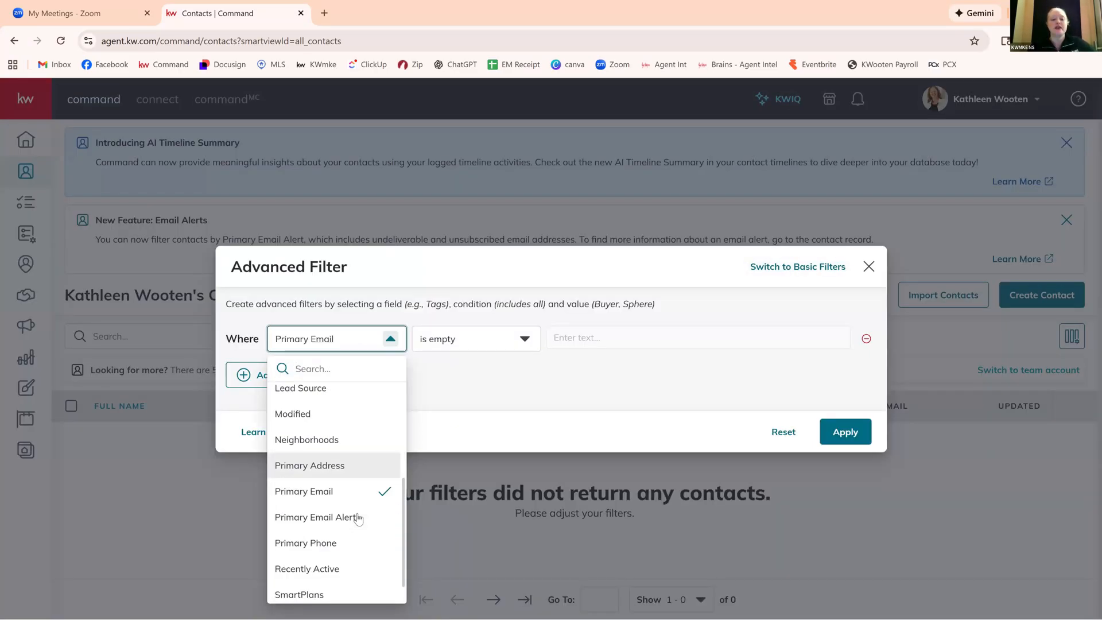
pyautogui.scroll(-1, 359, 519)
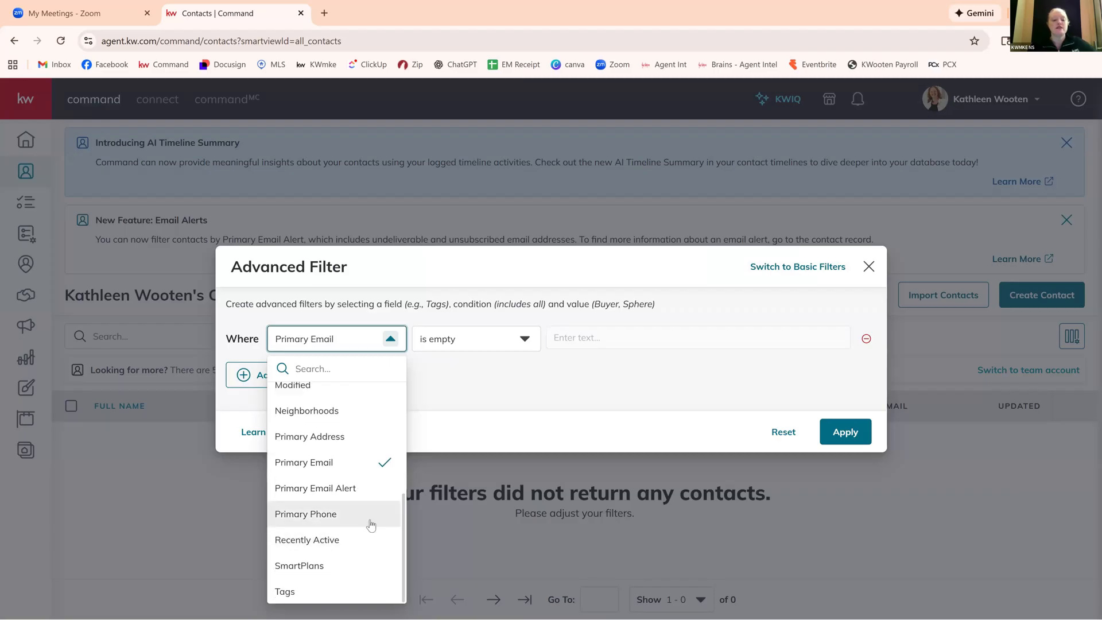
pyautogui.click(370, 519)
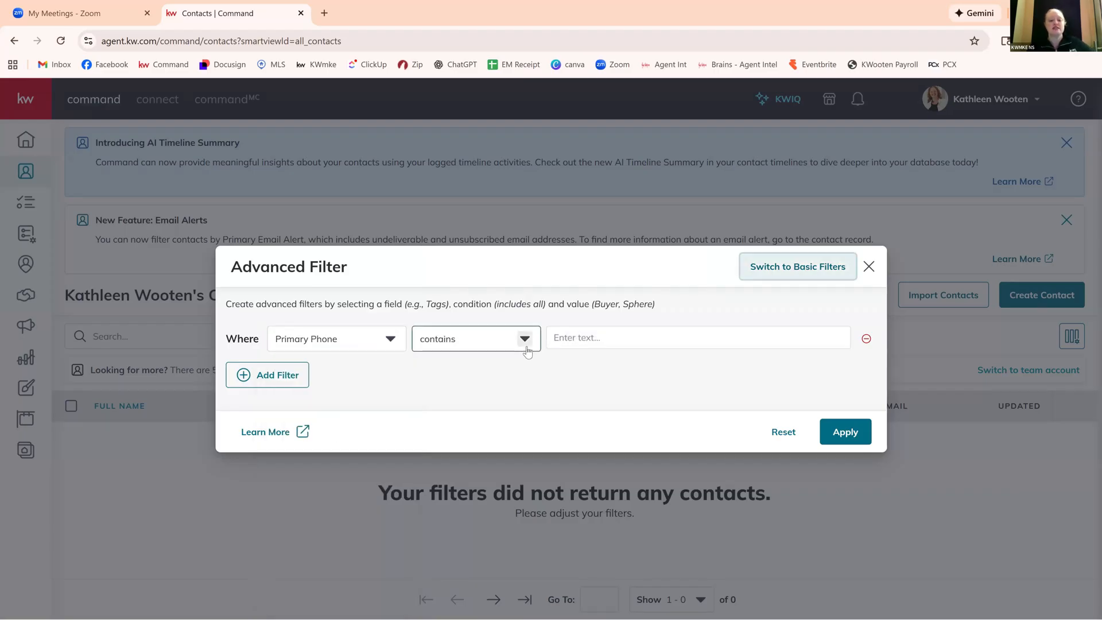
pyautogui.click(527, 351)
pyautogui.click(485, 418)
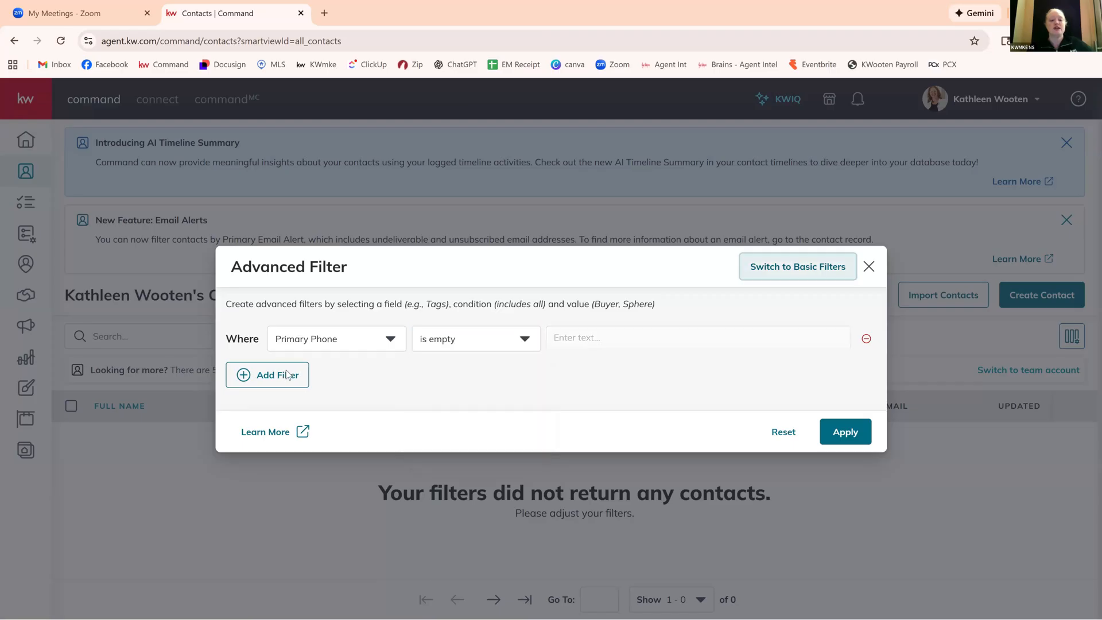
pyautogui.click(854, 442)
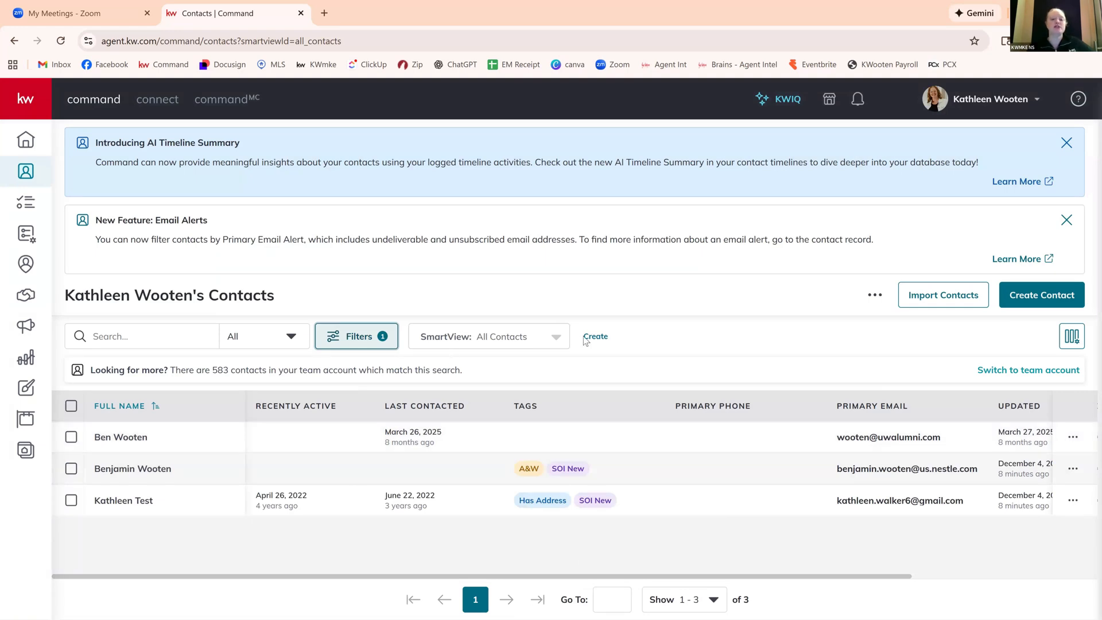
# Save the filtered list as a SmartView named Missing Phone and check it in the list of SmartViews.
pyautogui.click(537, 342)
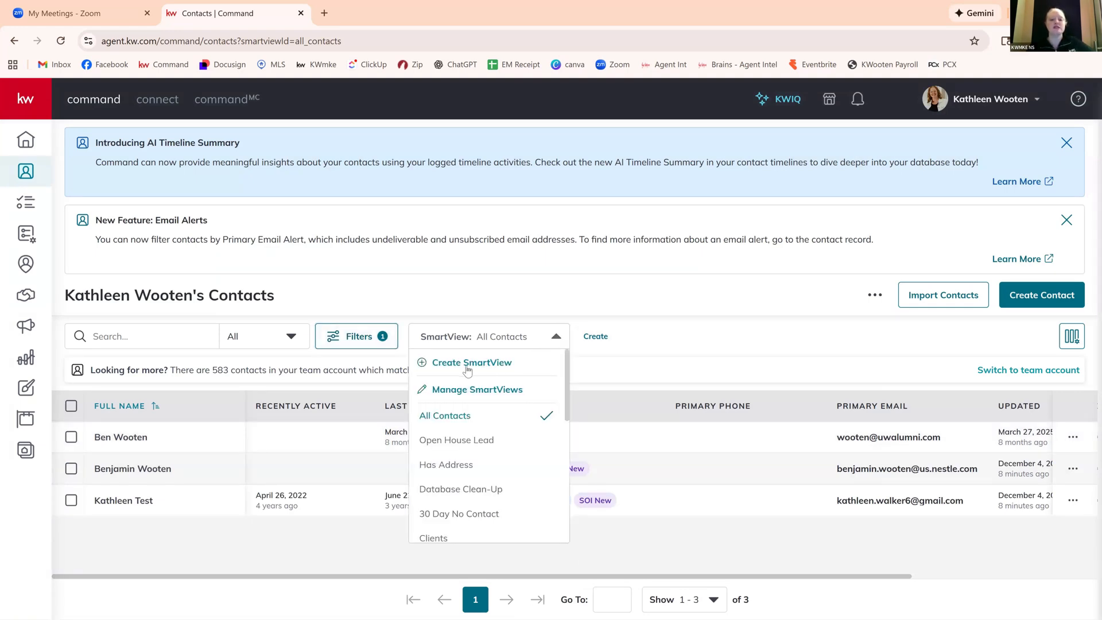
pyautogui.click(495, 374)
pyautogui.press('BackSpace')
pyautogui.press('BackSpace')
pyautogui.press('BackSpace')
pyautogui.press('BackSpace')
pyautogui.press('BackSpace')
pyautogui.press('BackSpace')
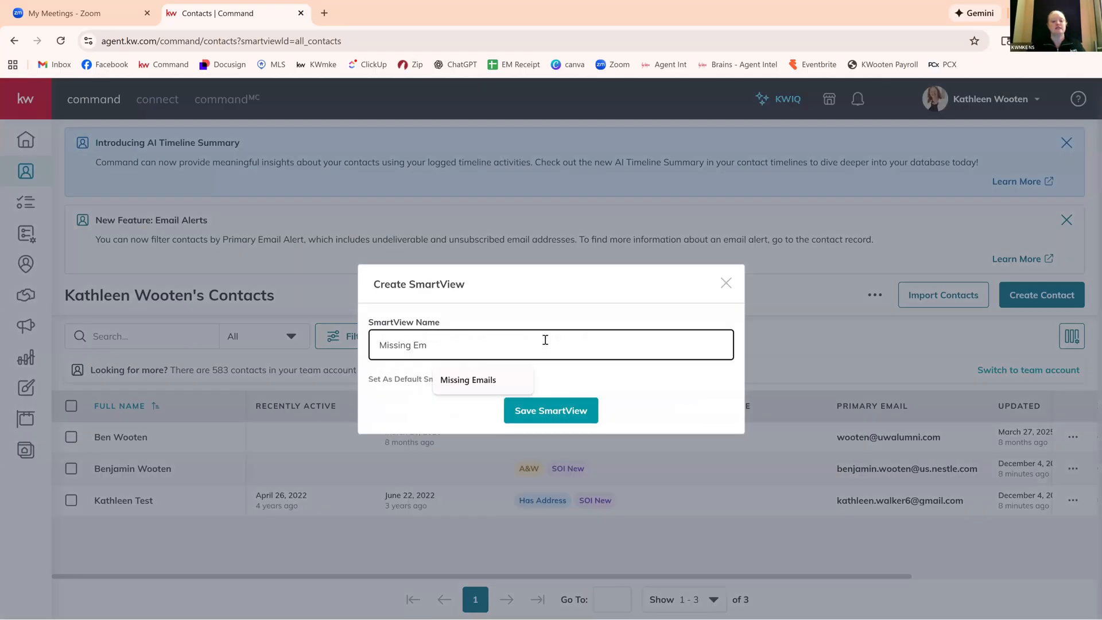
pyautogui.write('Phone')
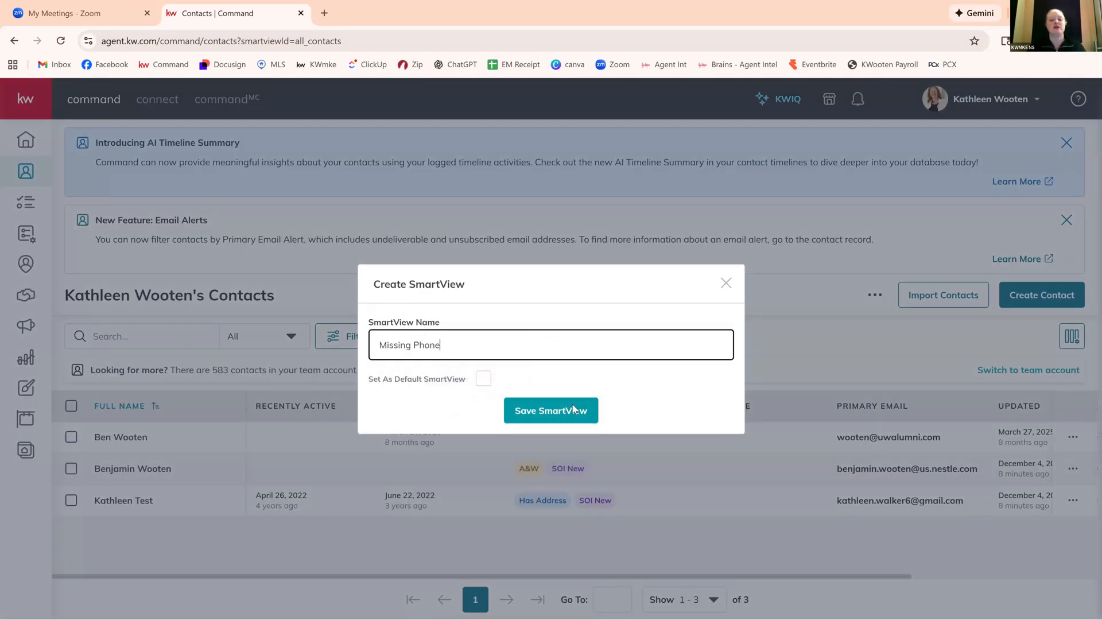
pyautogui.click(572, 411)
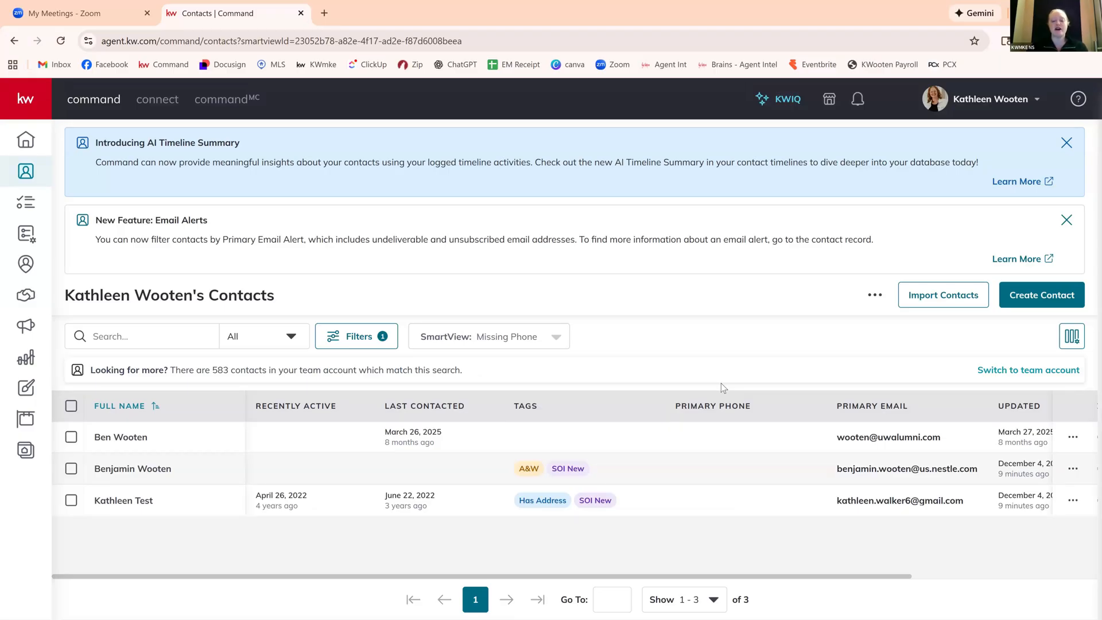
pyautogui.click(553, 337)
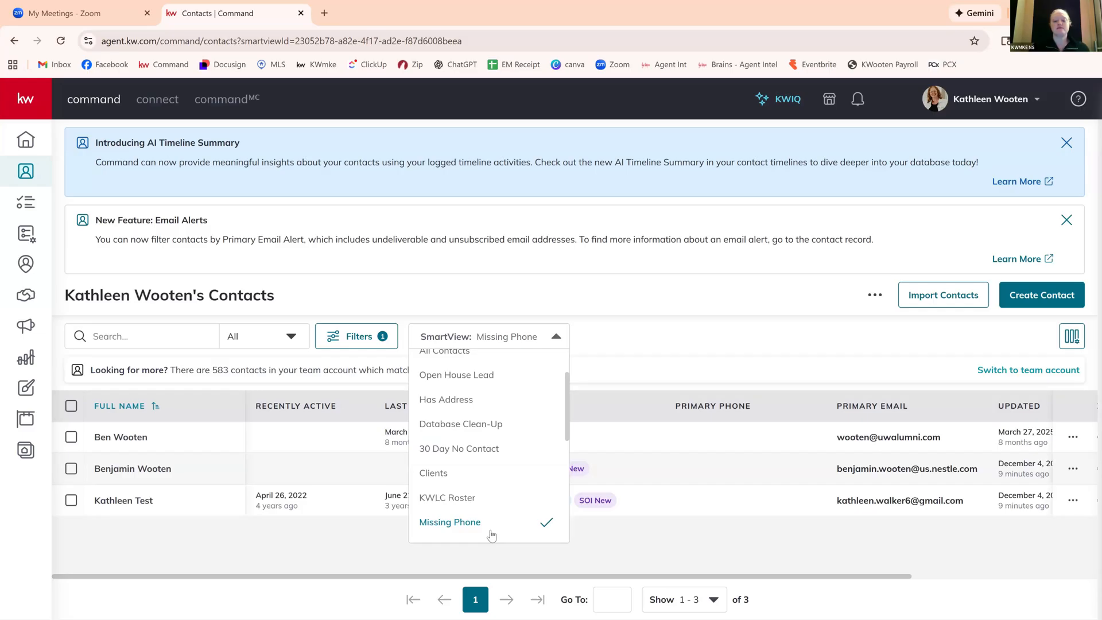
pyautogui.click(637, 346)
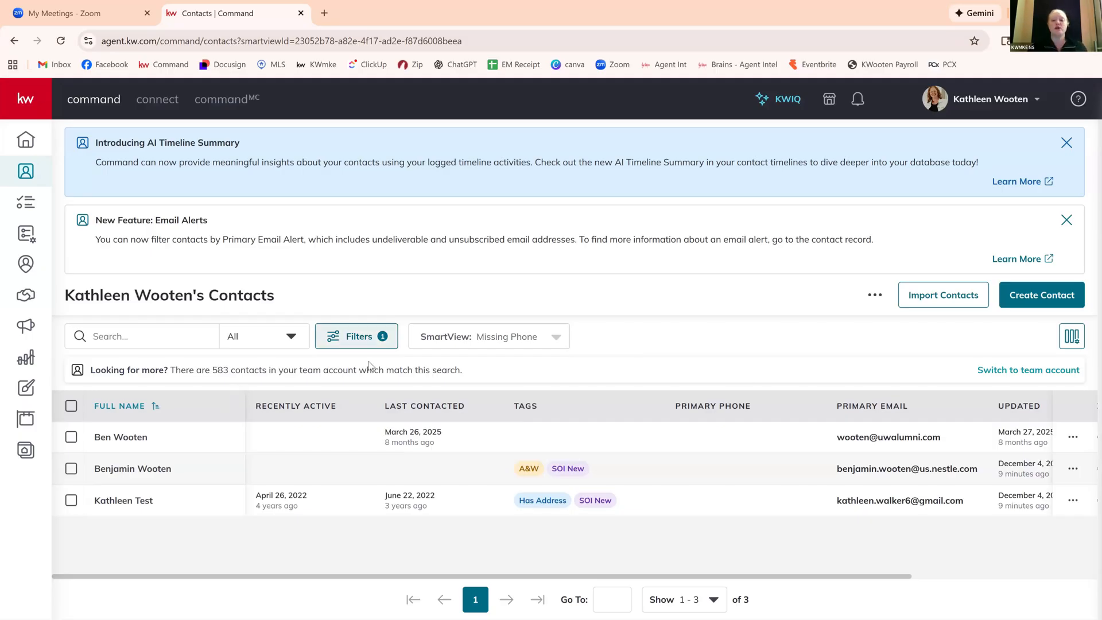
# Remove the Primary Phone condition, switch back to the basic filters and view the Lead Source options.
pyautogui.click(345, 337)
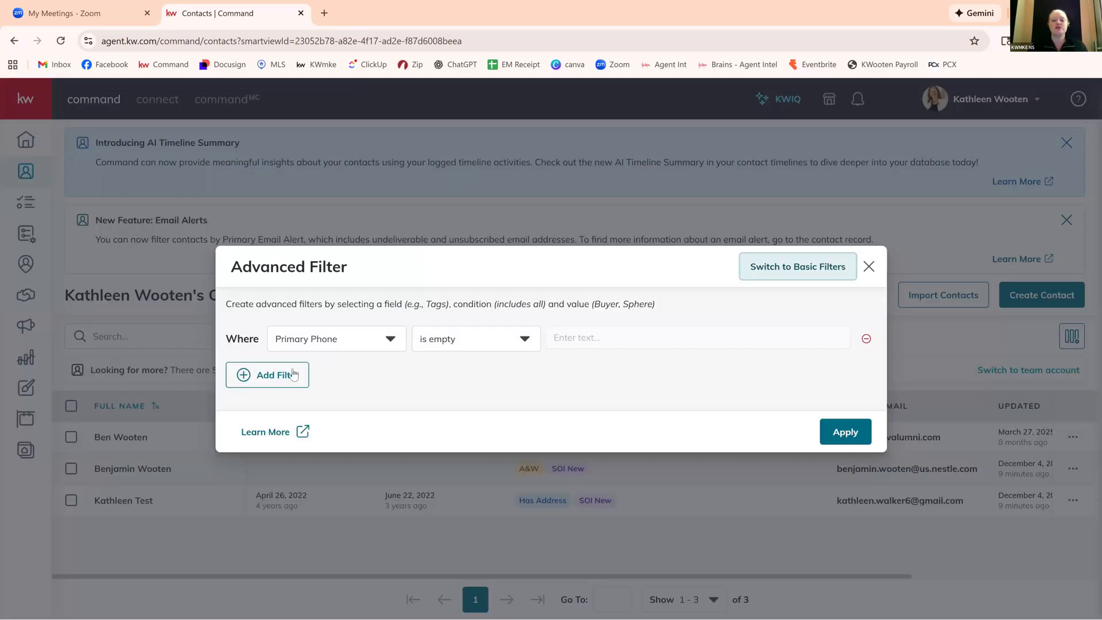
pyautogui.click(867, 343)
pyautogui.click(808, 267)
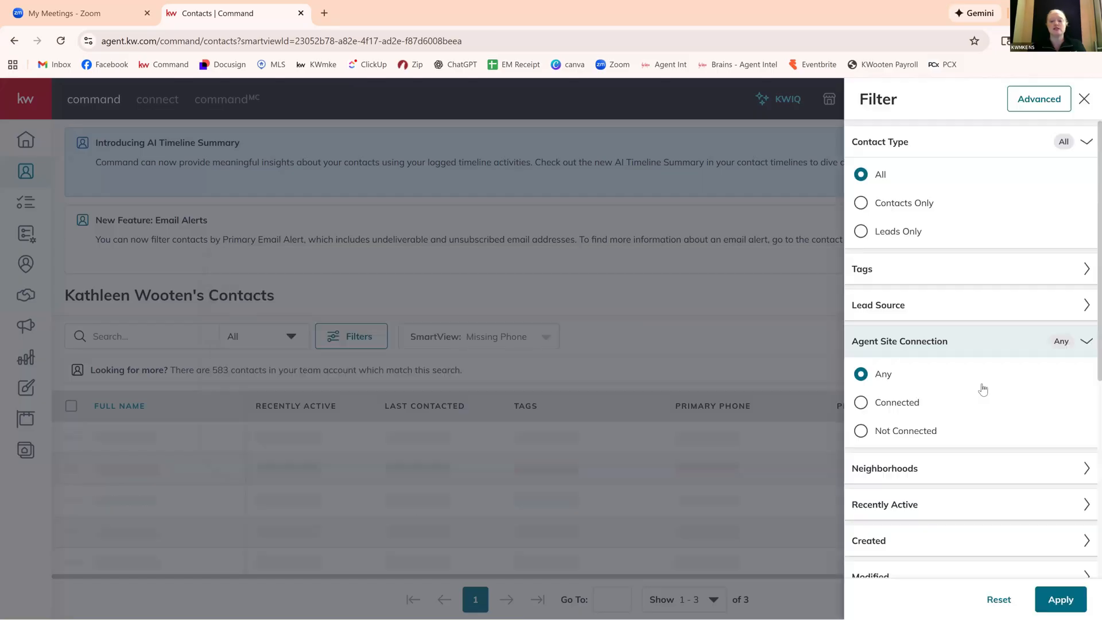
pyautogui.click(944, 315)
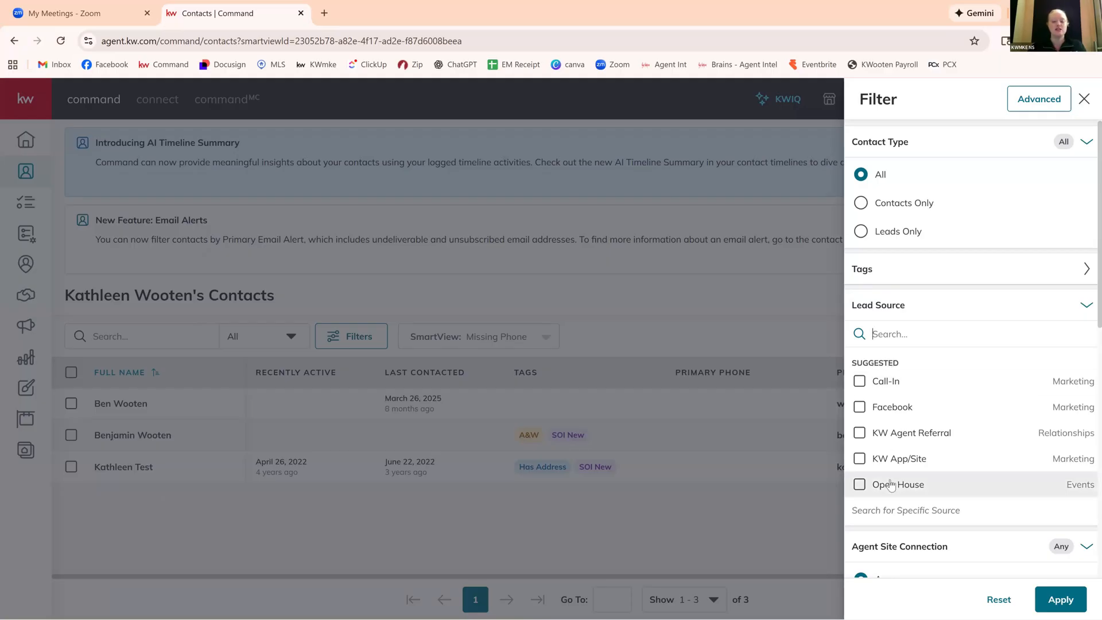
pyautogui.click(723, 297)
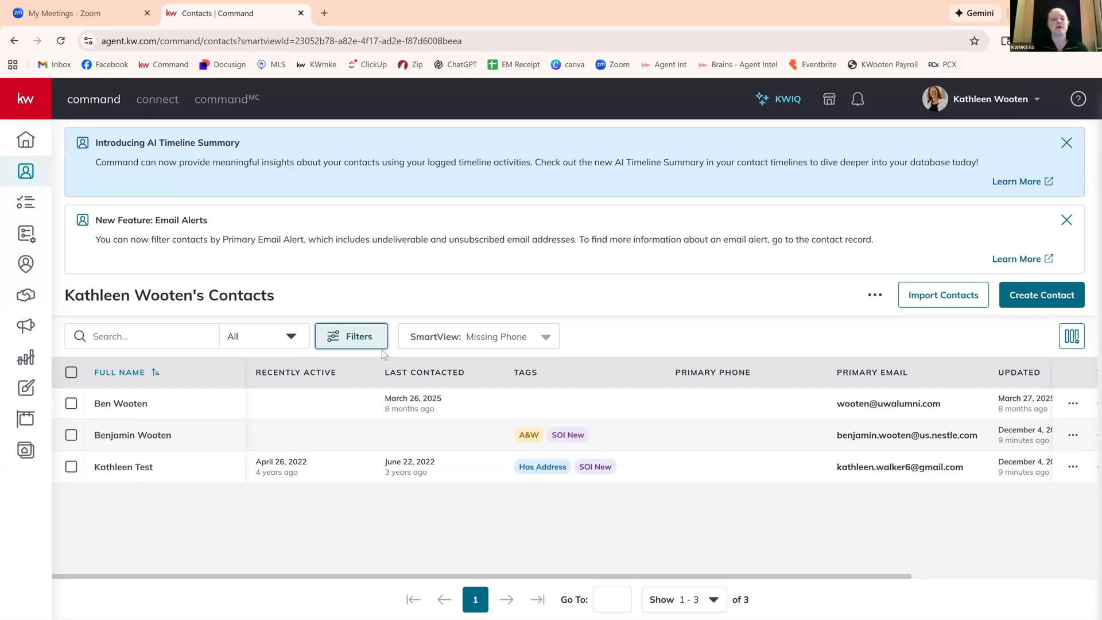
# Filter the Missing Phone SmartView by Recently Active longer than 30 days.
pyautogui.click(363, 344)
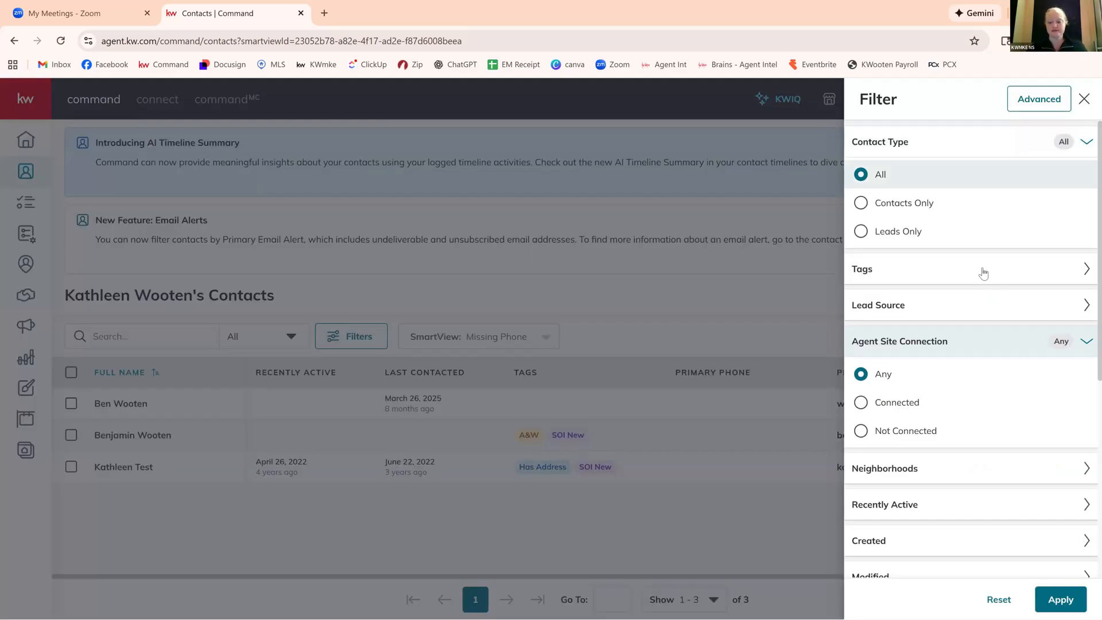
pyautogui.click(1086, 505)
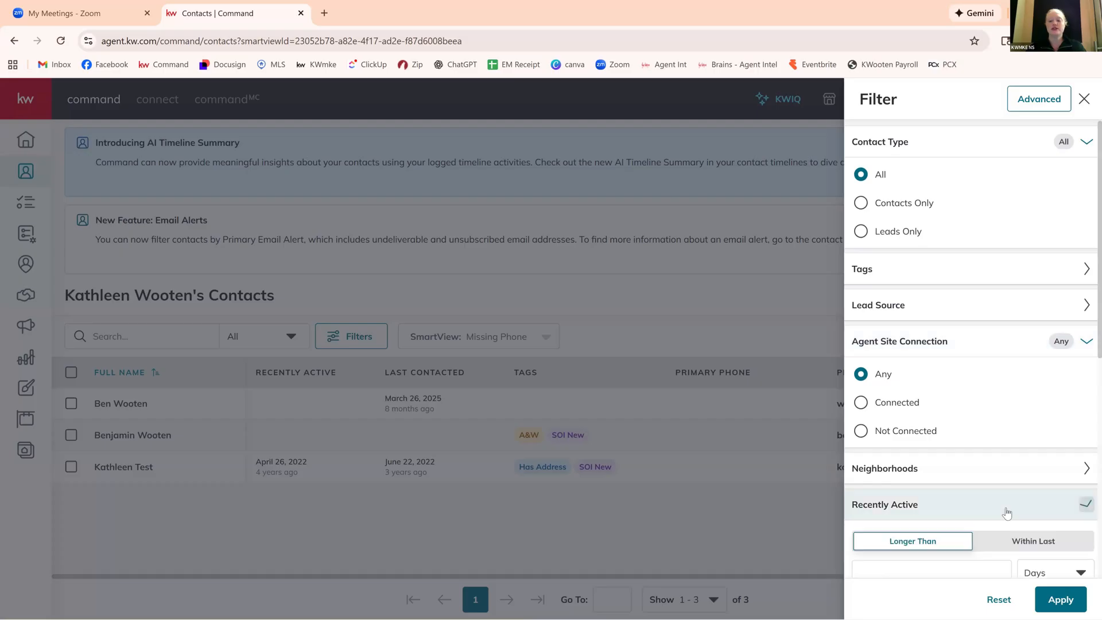
pyautogui.scroll(-3, 1001, 505)
pyautogui.scroll(-2, 994, 501)
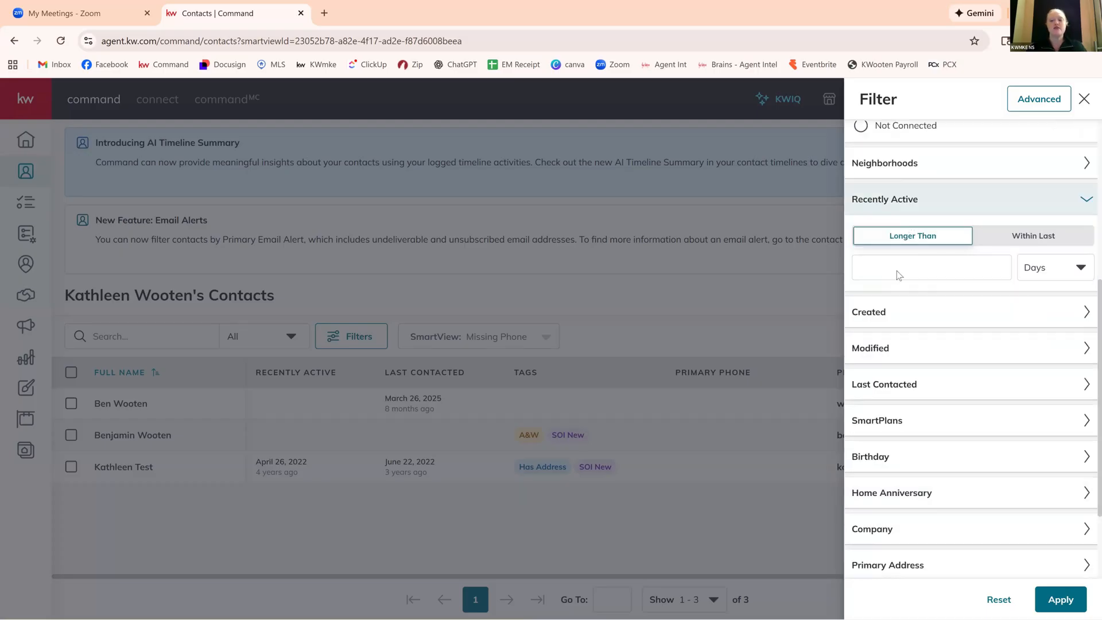
pyautogui.click(958, 269)
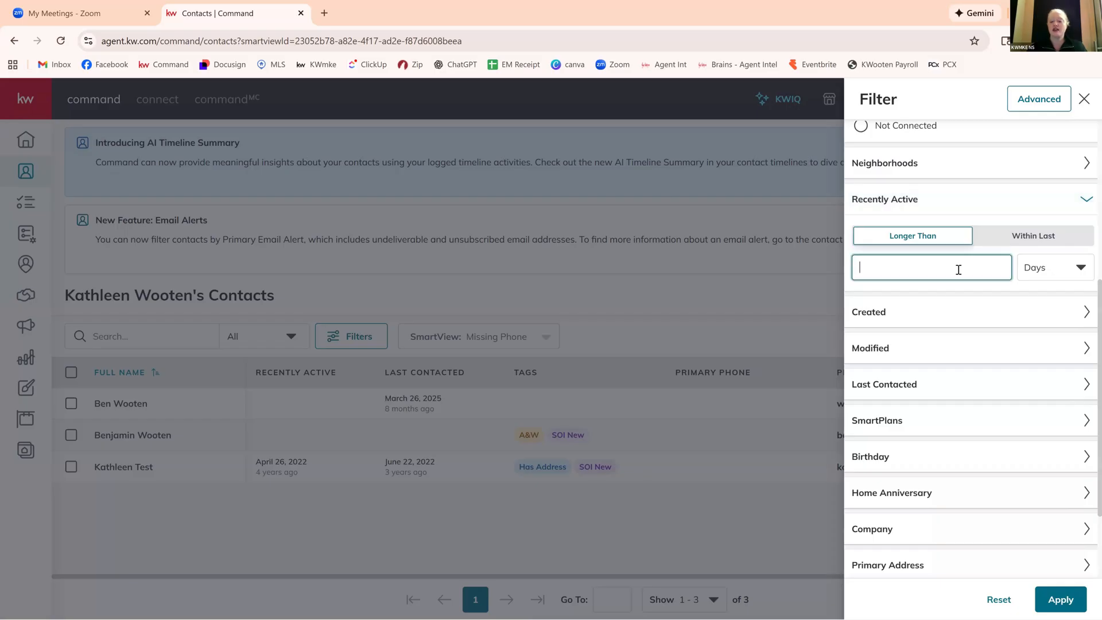
pyautogui.write('30')
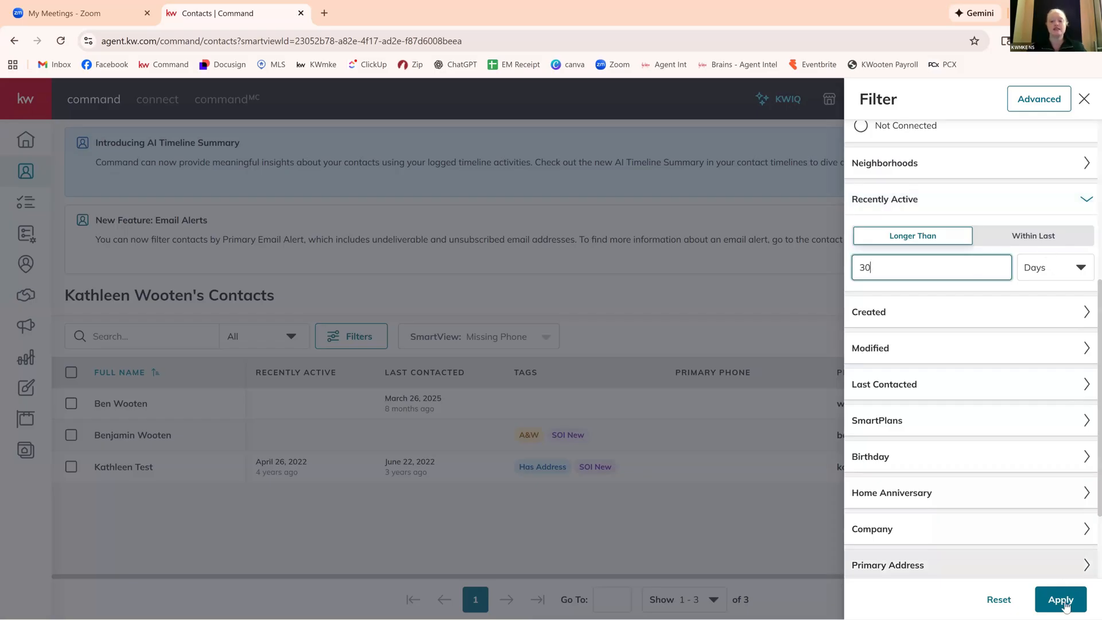
pyautogui.click(1061, 601)
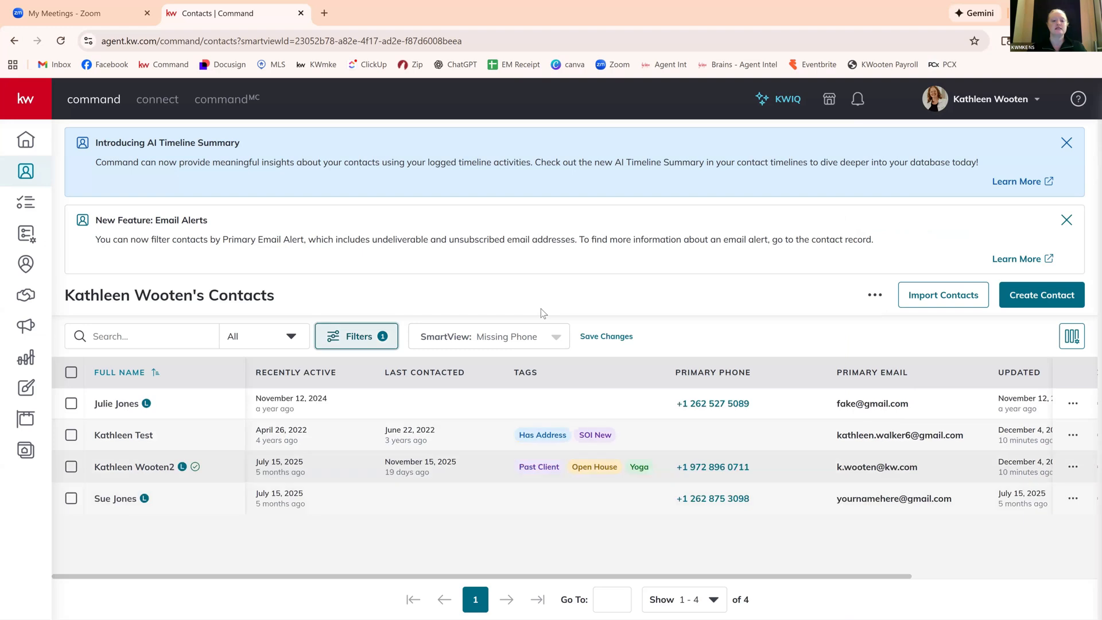
# Return to the All Contacts SmartView and filter it by Recently Active longer than 30 days.
pyautogui.click(539, 338)
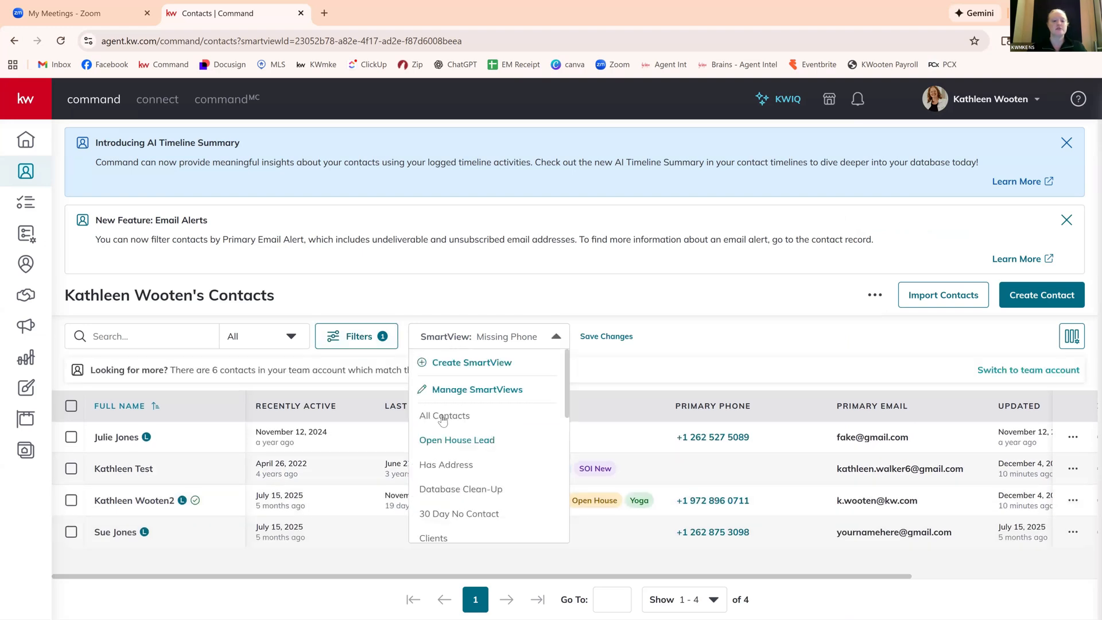
pyautogui.click(443, 416)
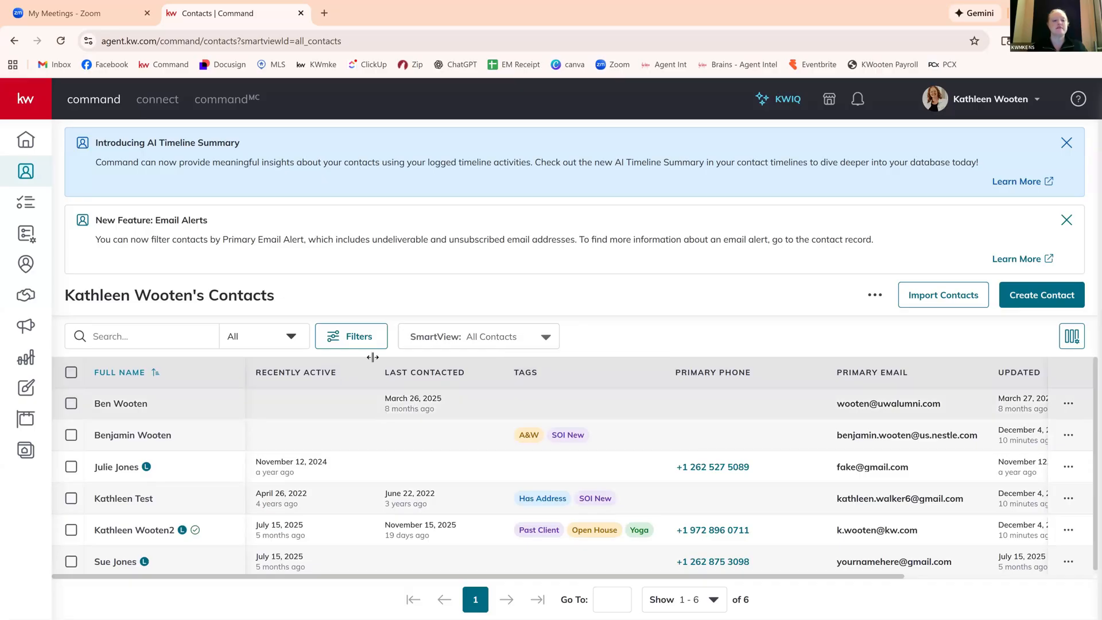
pyautogui.click(357, 338)
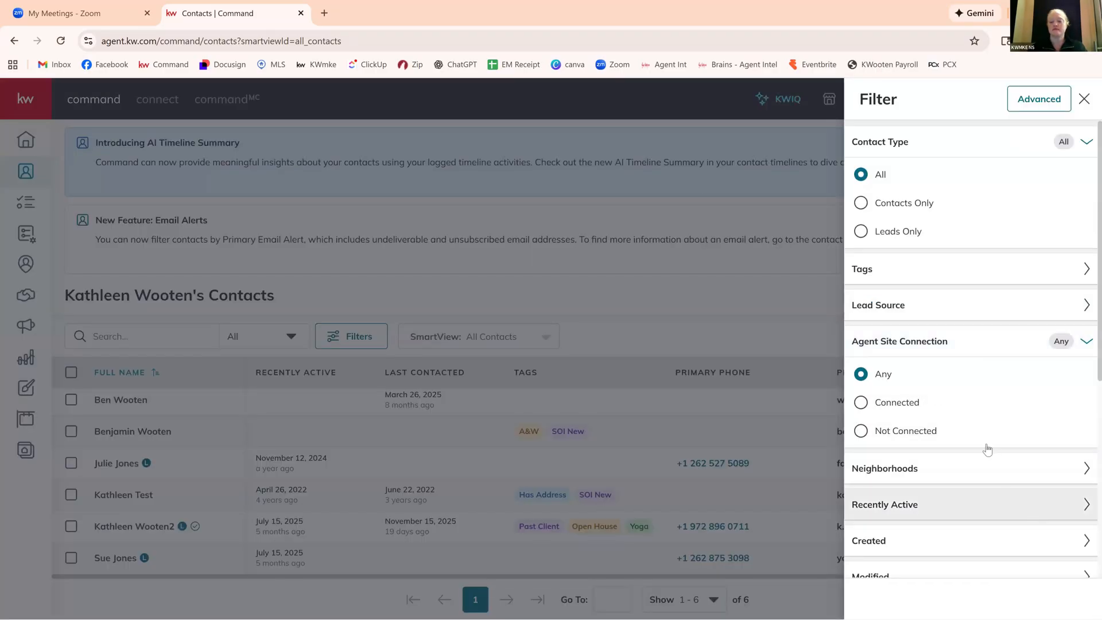
pyautogui.click(976, 504)
pyautogui.click(970, 397)
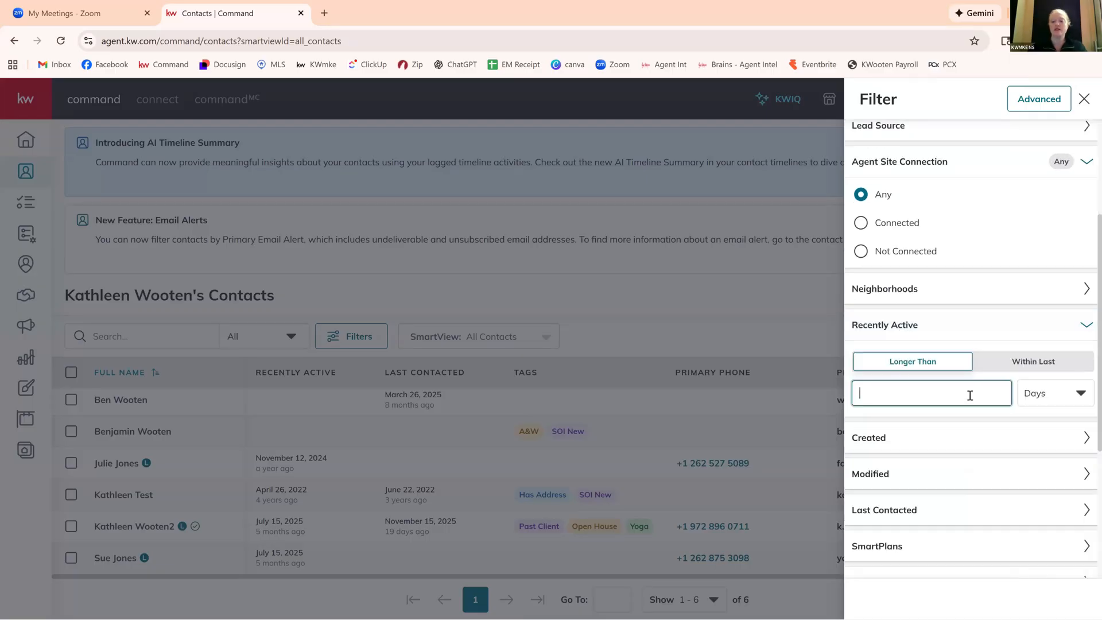
pyautogui.write('30')
pyautogui.scroll(-4, 997, 454)
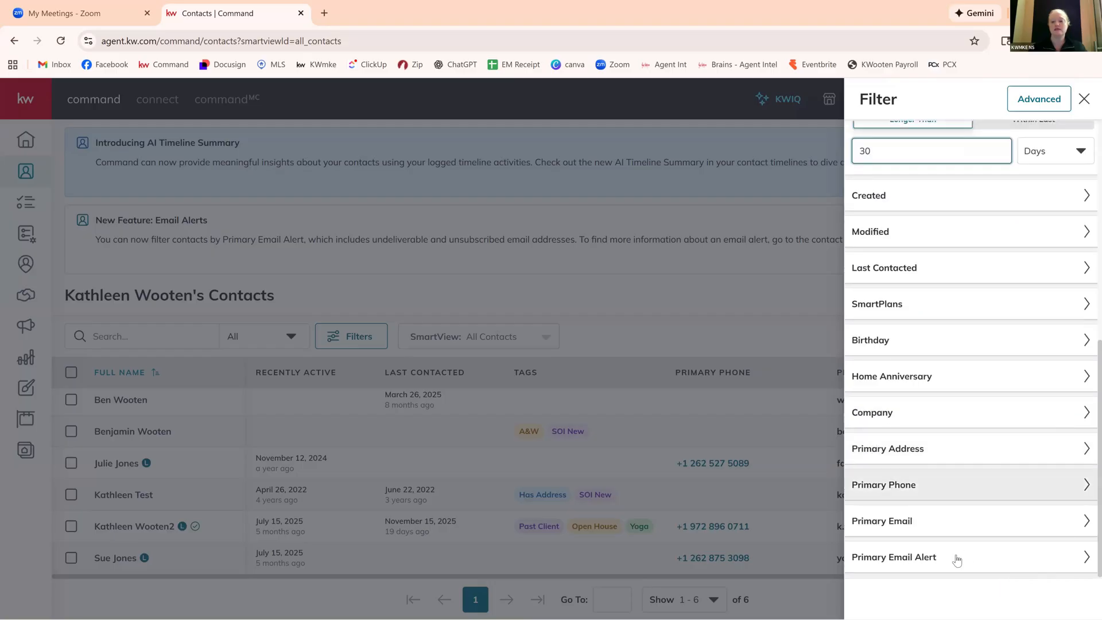
pyautogui.click(1020, 167)
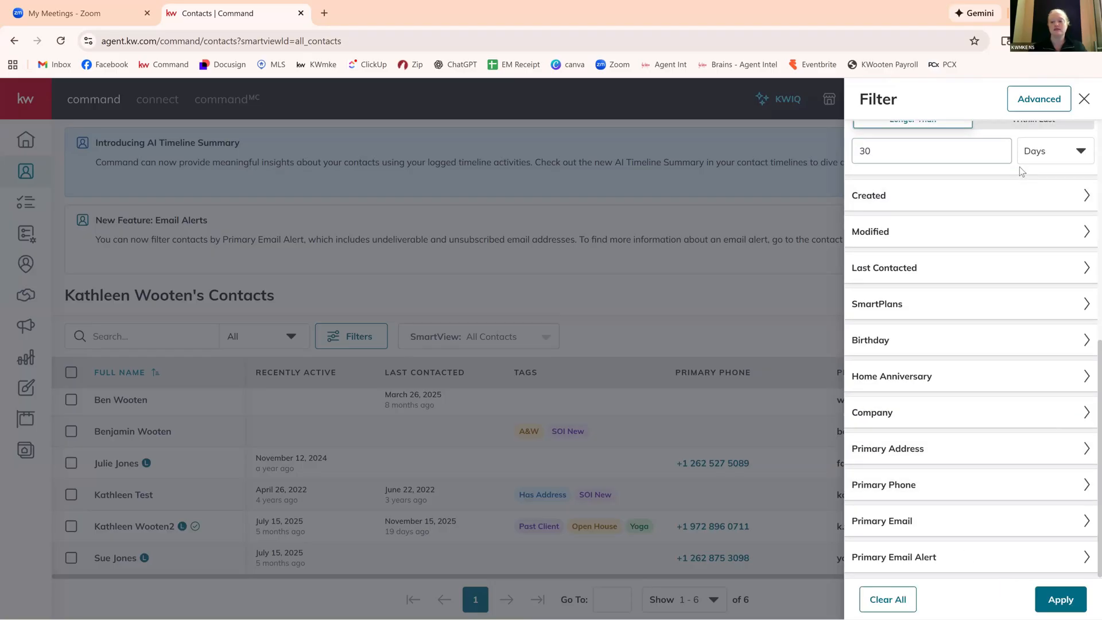
pyautogui.click(1060, 599)
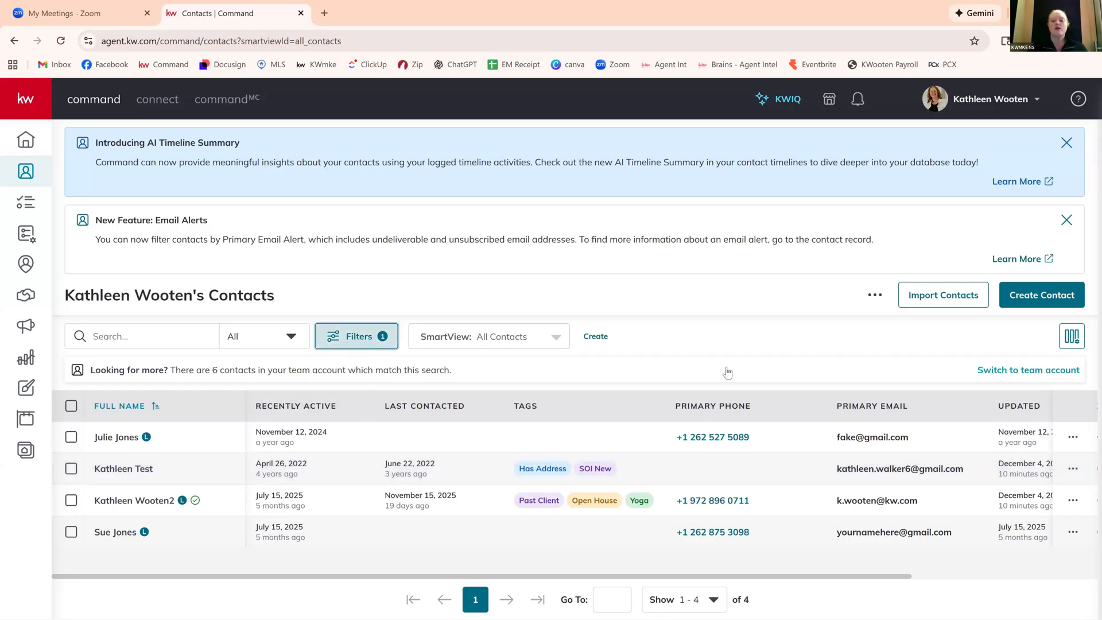
# Remove the Recently Active condition and filter the contacts by Agent Site Connection set to Connected.
pyautogui.click(356, 337)
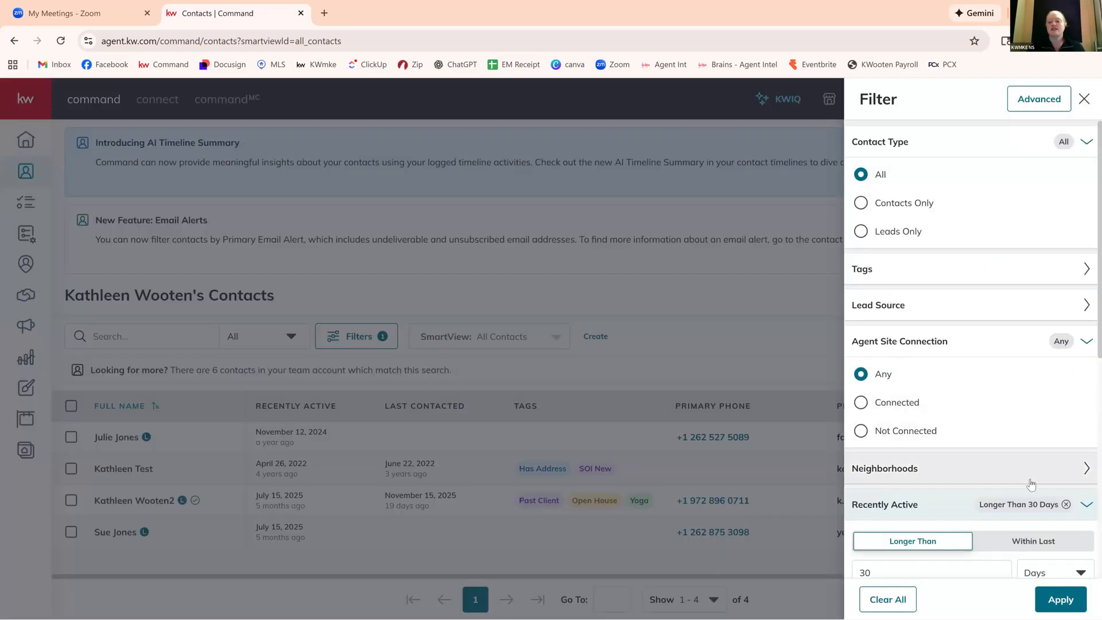
pyautogui.click(1066, 505)
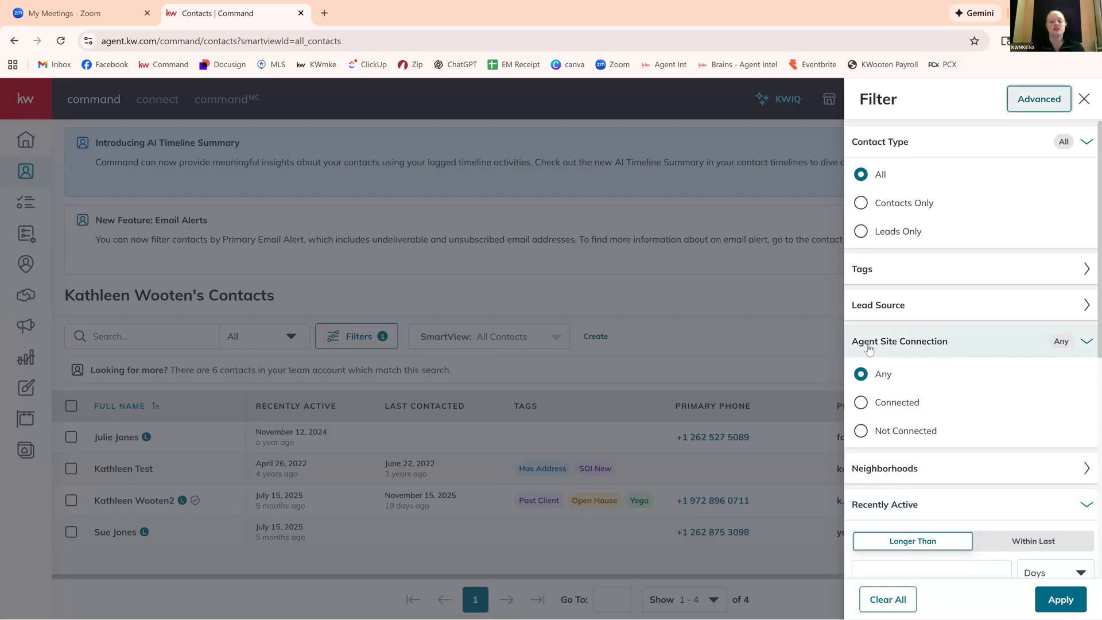
pyautogui.click(861, 402)
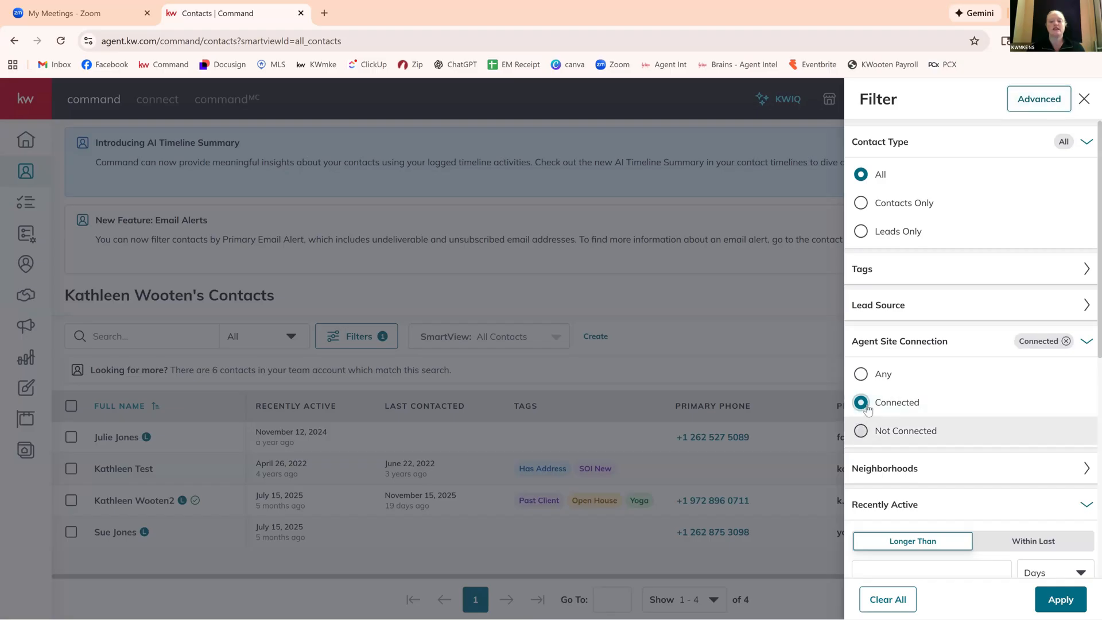
pyautogui.click(864, 431)
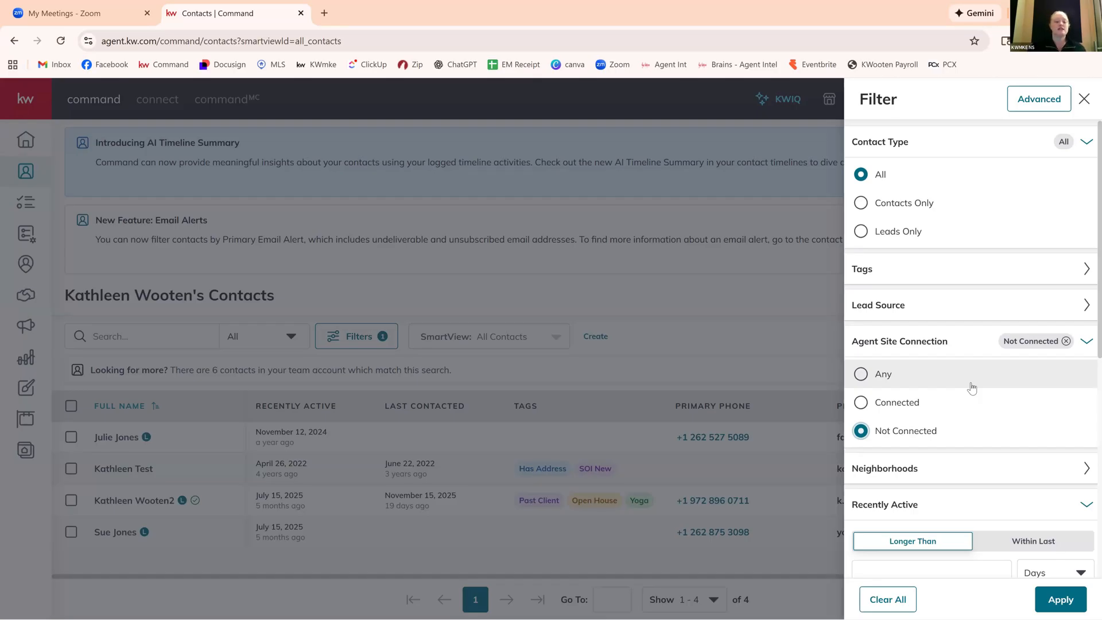
pyautogui.click(861, 402)
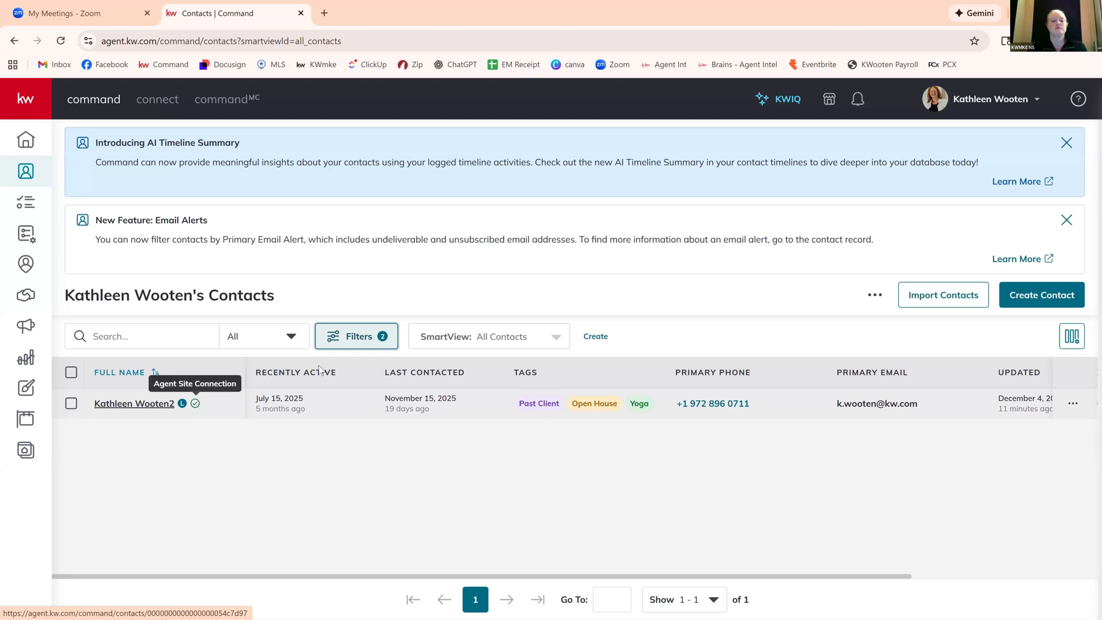
# Change the Agent Site Connection filter to Not Connected, apply it and look over the listed contacts.
pyautogui.click(340, 339)
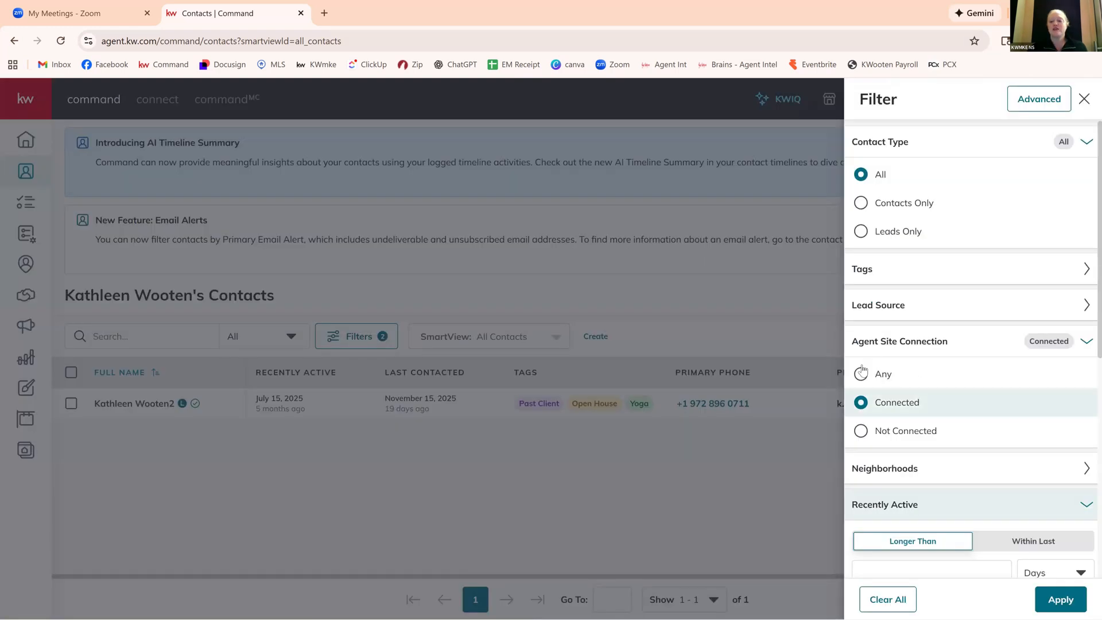
pyautogui.click(862, 431)
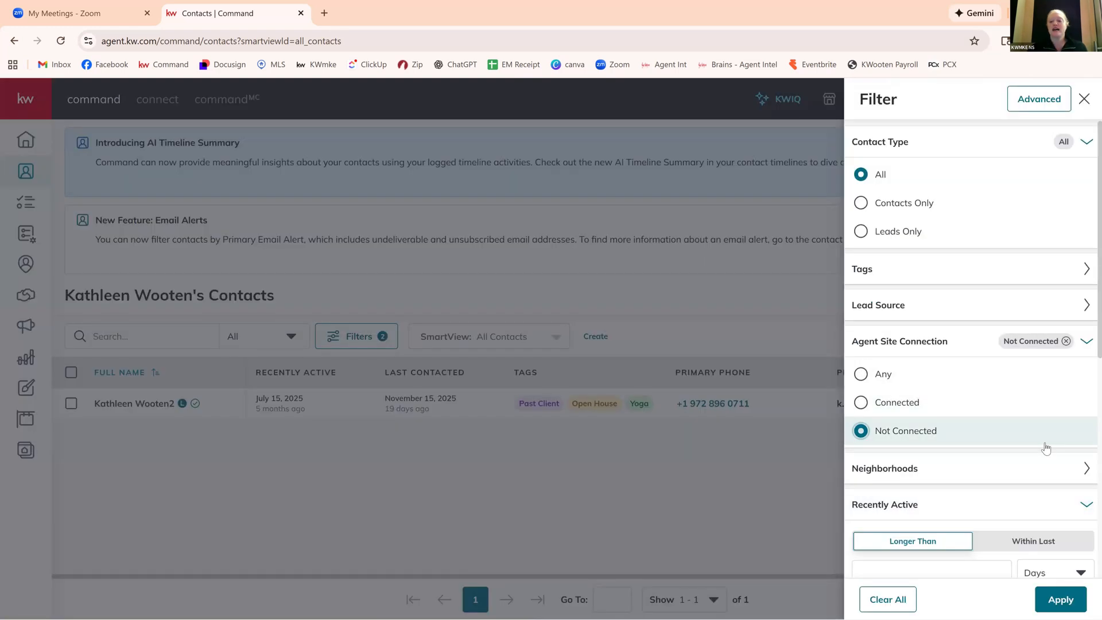
pyautogui.scroll(-7, 1045, 449)
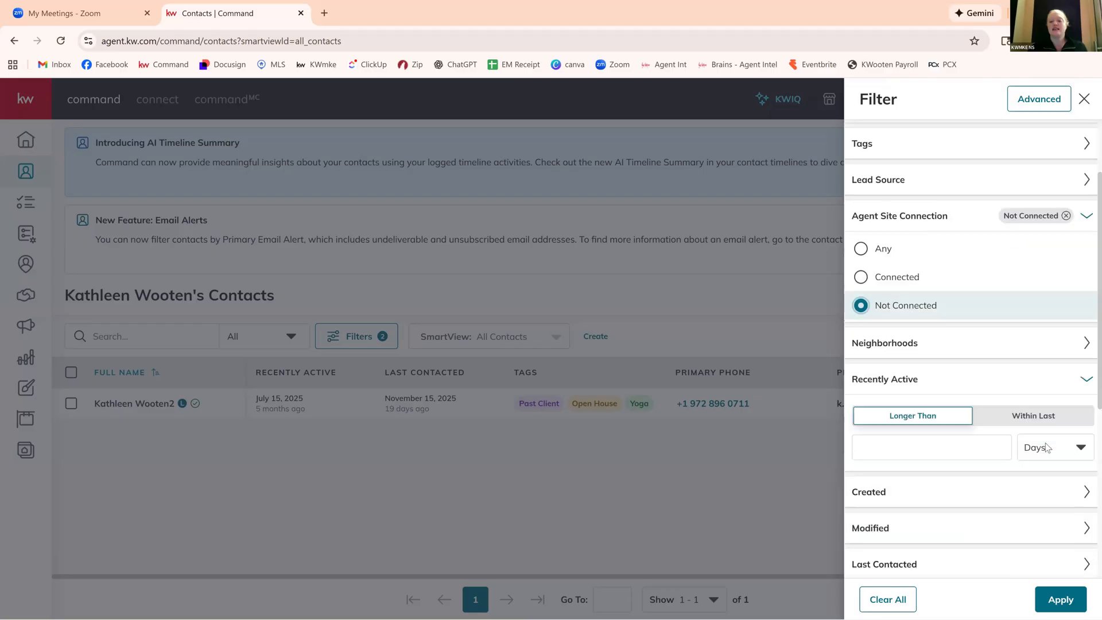
pyautogui.click(1071, 601)
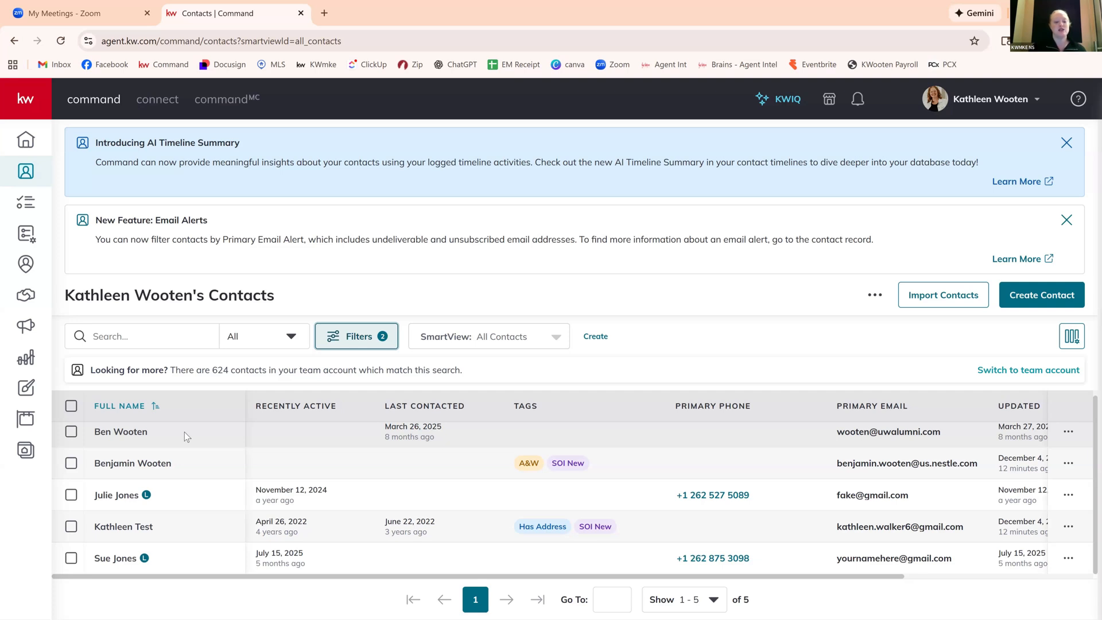
pyautogui.scroll(1, 184, 432)
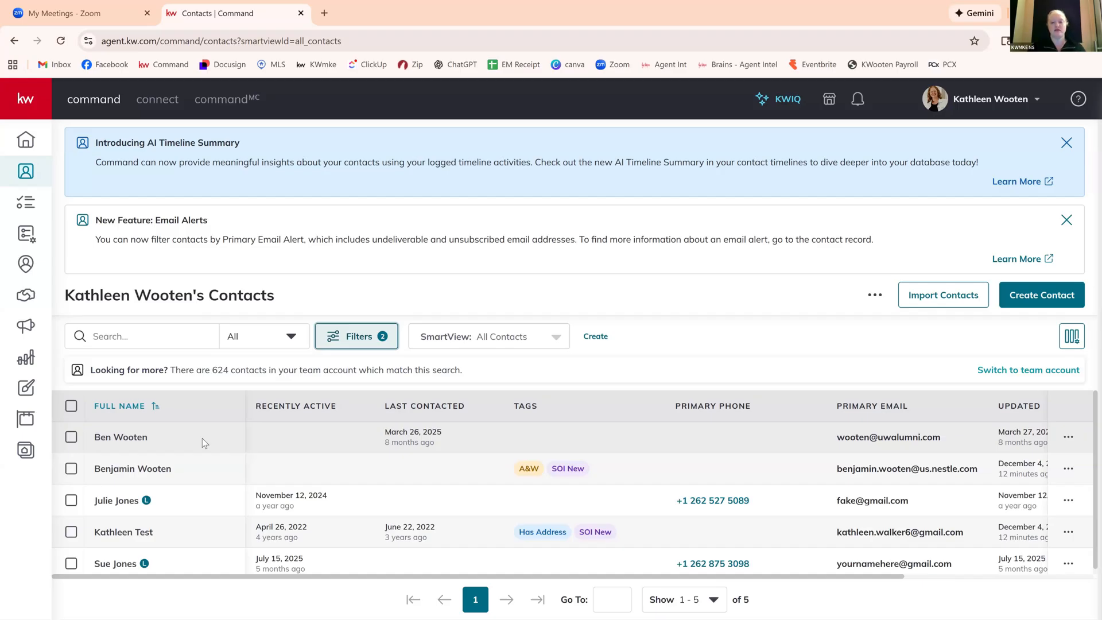
# Leave the filter settings without applying changes and switch the contact list to the Database Clean-Up SmartView.
pyautogui.click(354, 334)
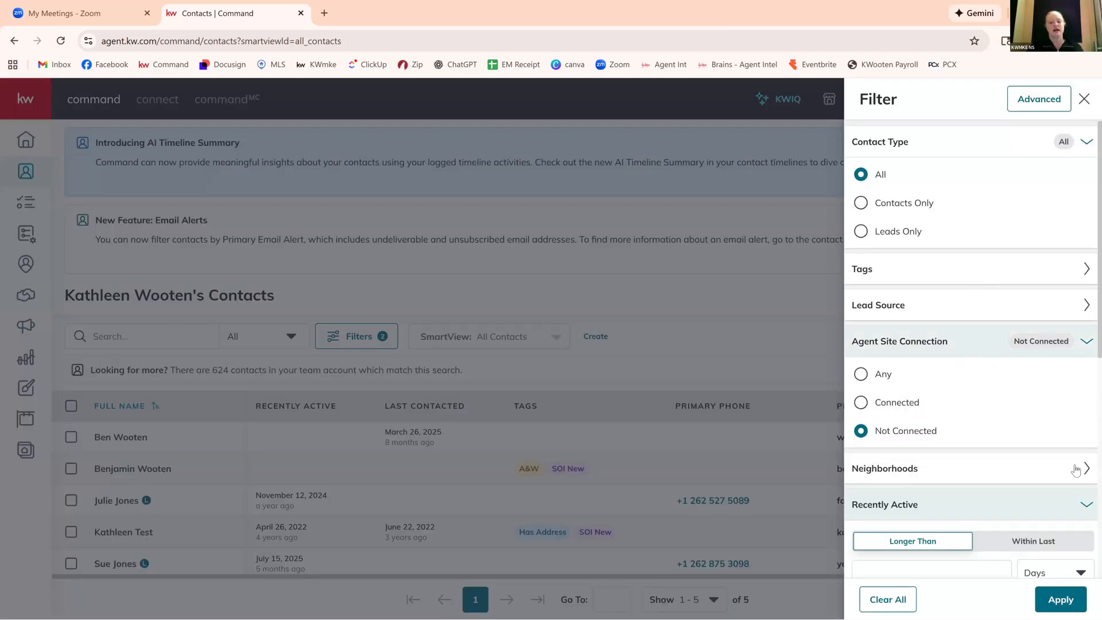
pyautogui.click(1031, 489)
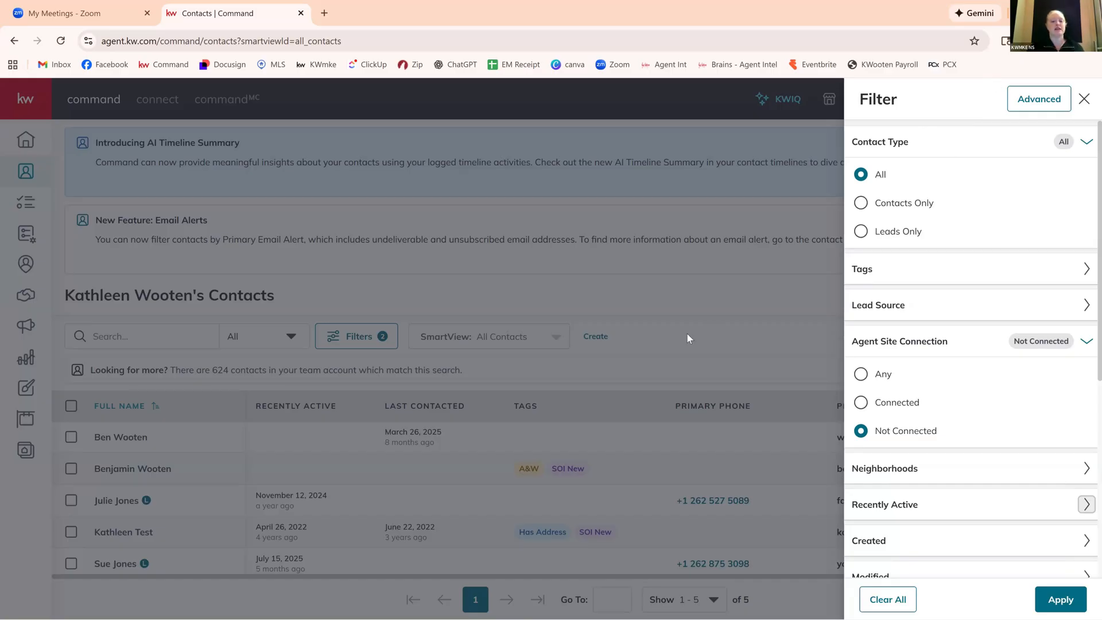
pyautogui.click(551, 343)
pyautogui.click(551, 343)
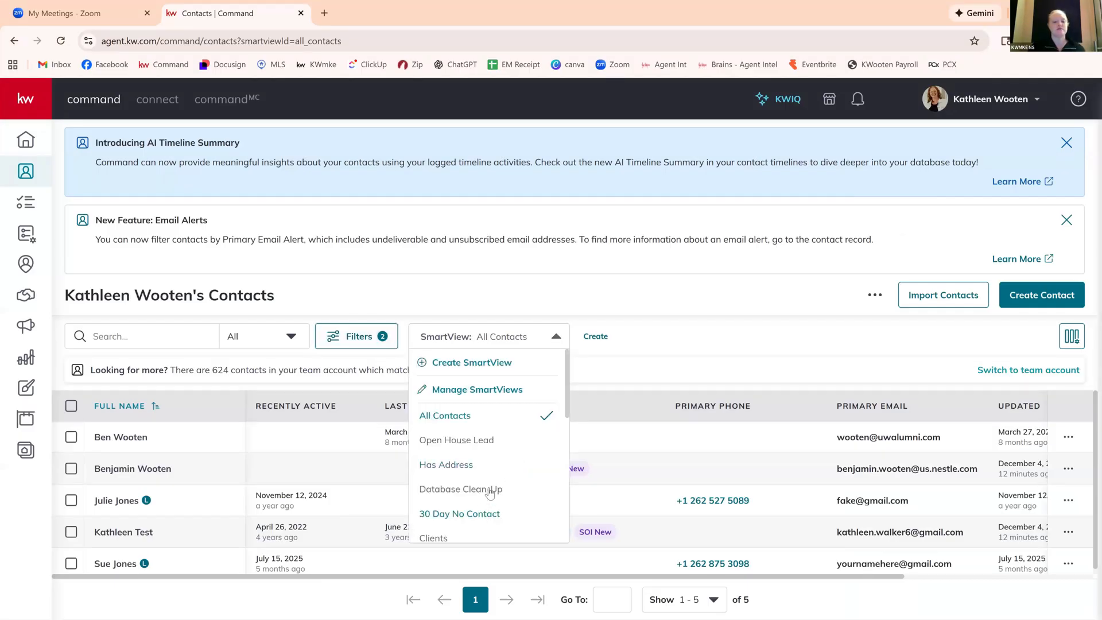
pyautogui.click(490, 489)
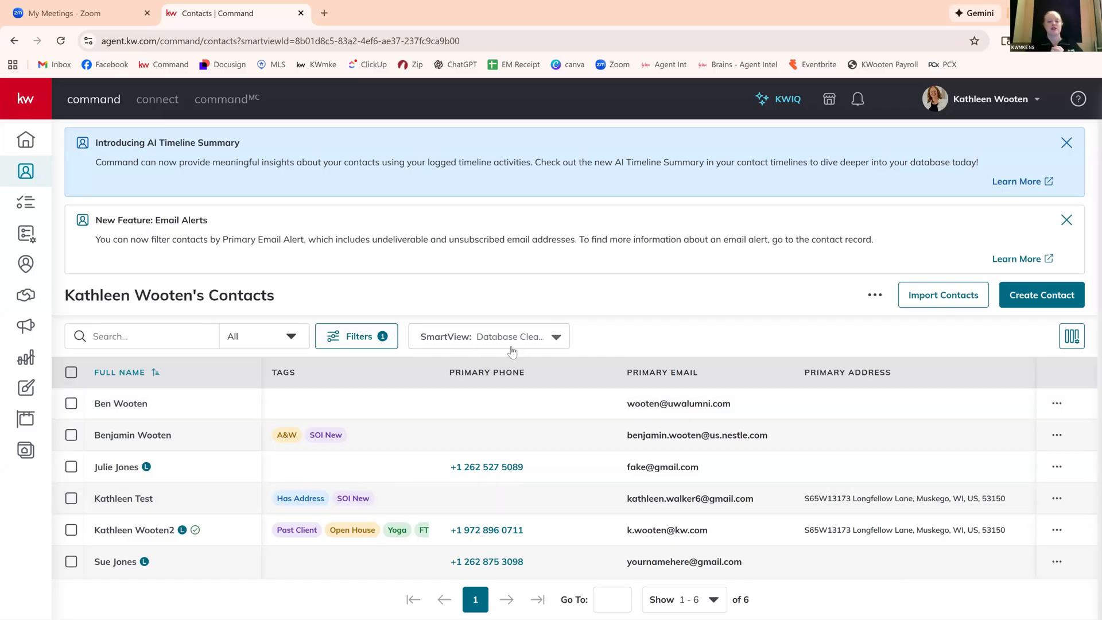
pyautogui.click(538, 339)
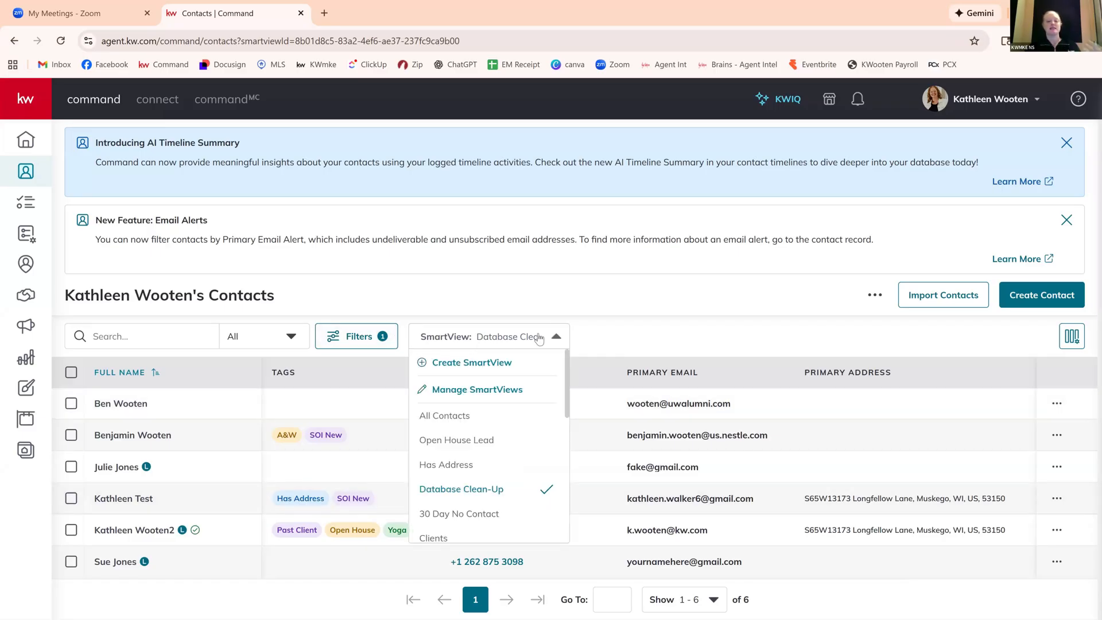
pyautogui.click(644, 344)
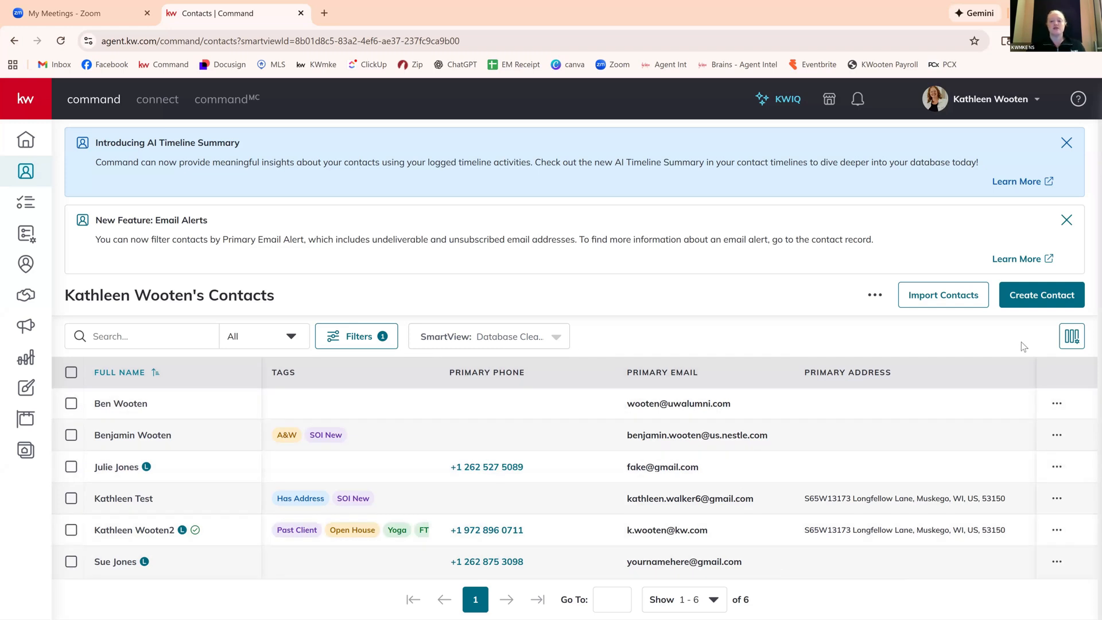
# Review the available contact list columns and try switching the Assignee column on and off.
pyautogui.click(1071, 340)
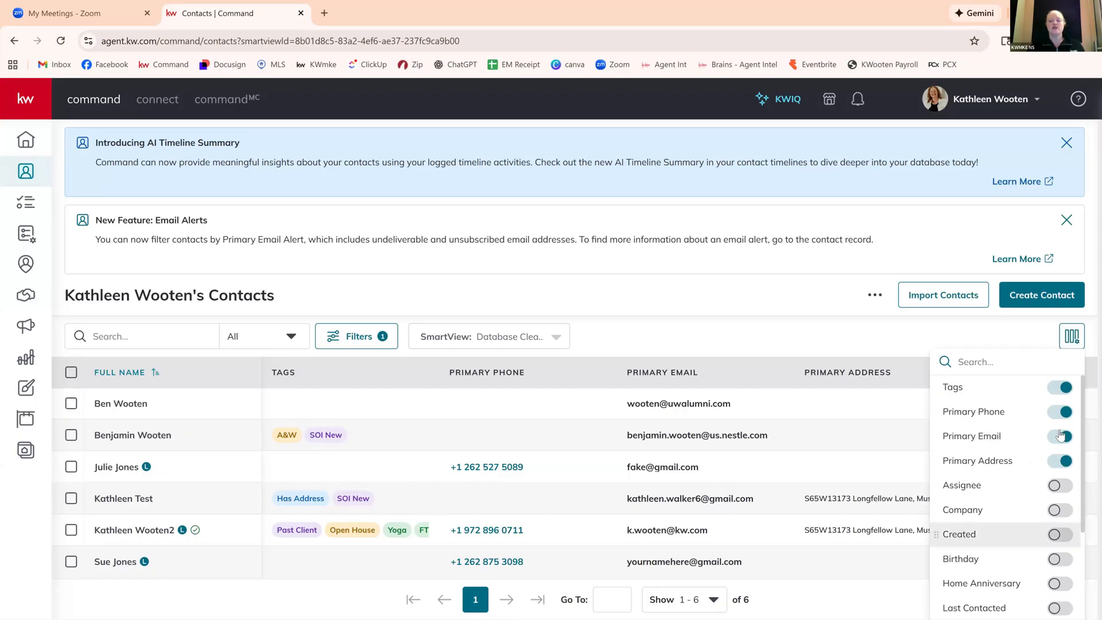
pyautogui.scroll(-2, 1010, 584)
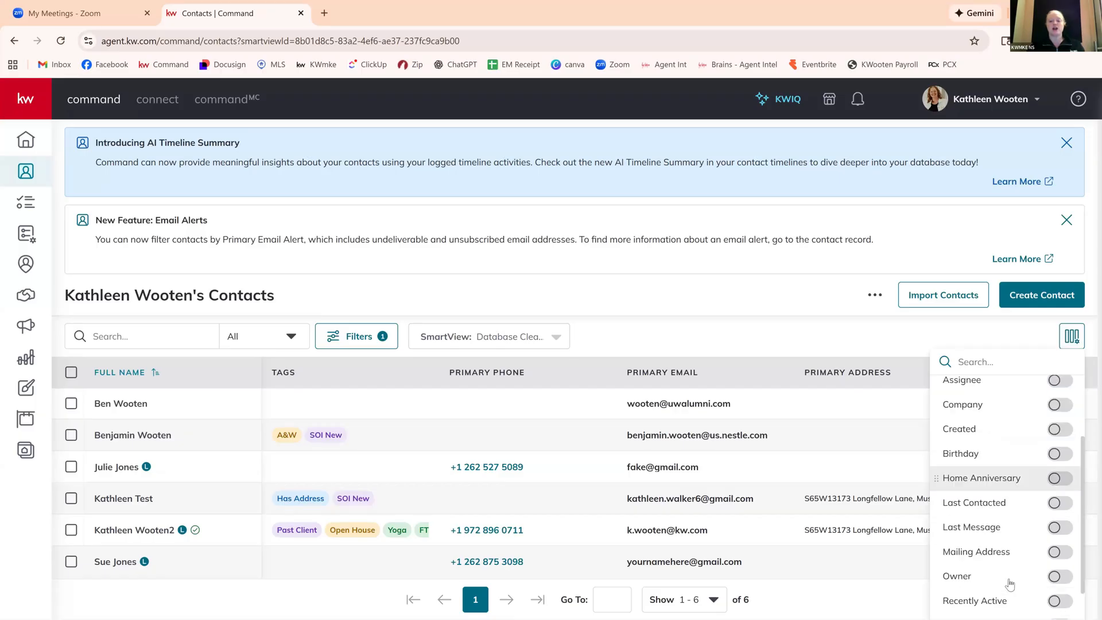
pyautogui.scroll(2, 1056, 480)
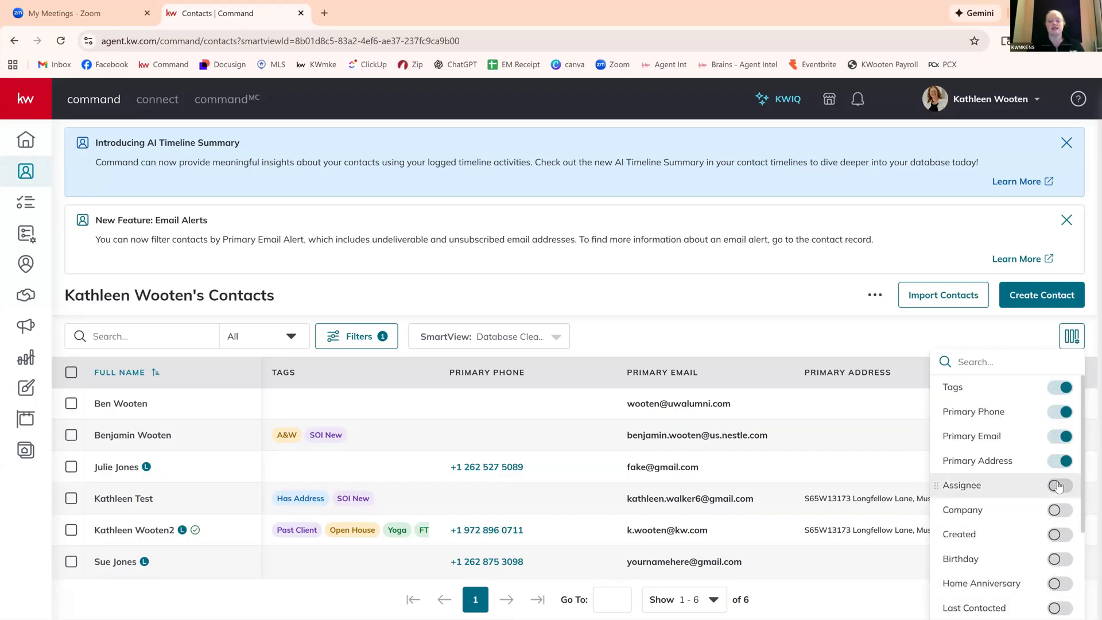
pyautogui.click(1059, 487)
pyautogui.click(1059, 486)
# Try the Primary Phone column after Primary Email, restore the original order and keep the Primary Address column shown.
pyautogui.click(960, 461)
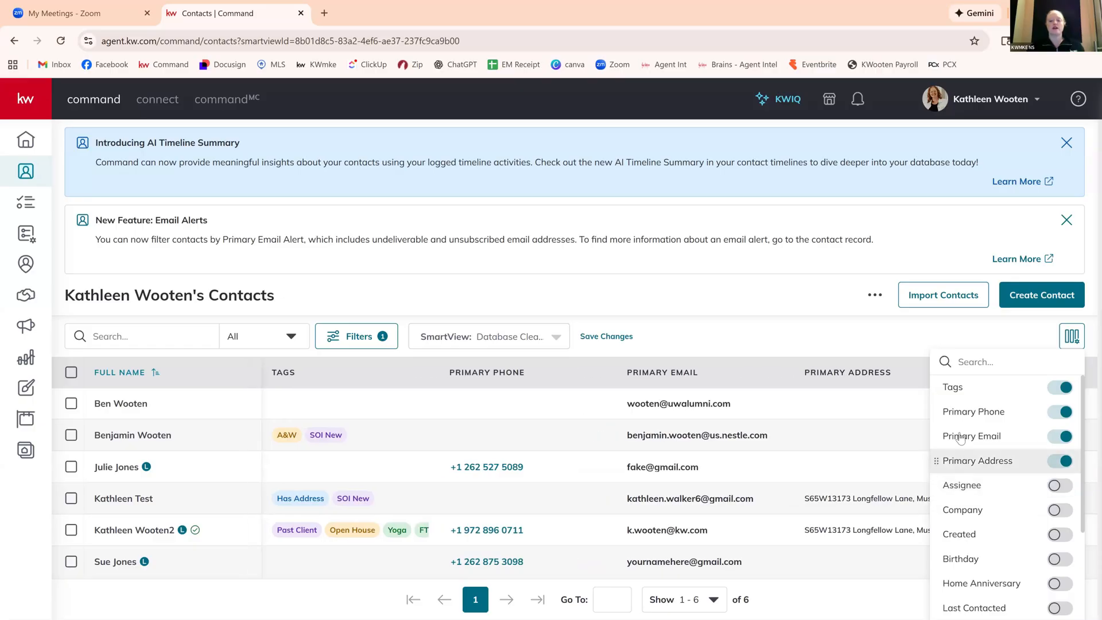
pyautogui.moveTo(956, 414); pyautogui.dragTo(940, 437)
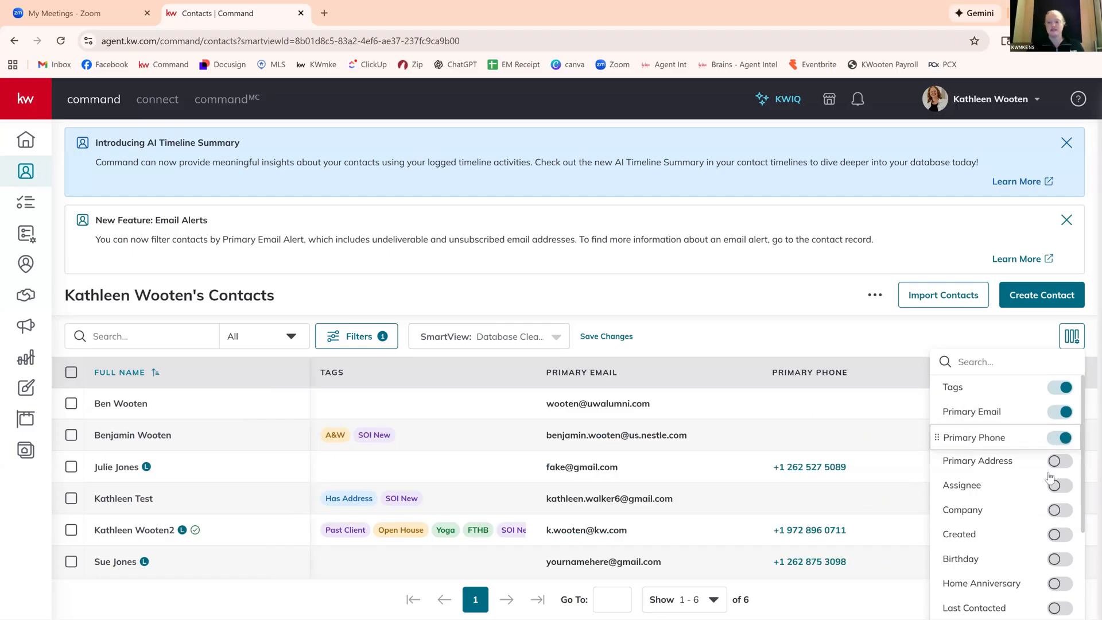
pyautogui.click(1057, 462)
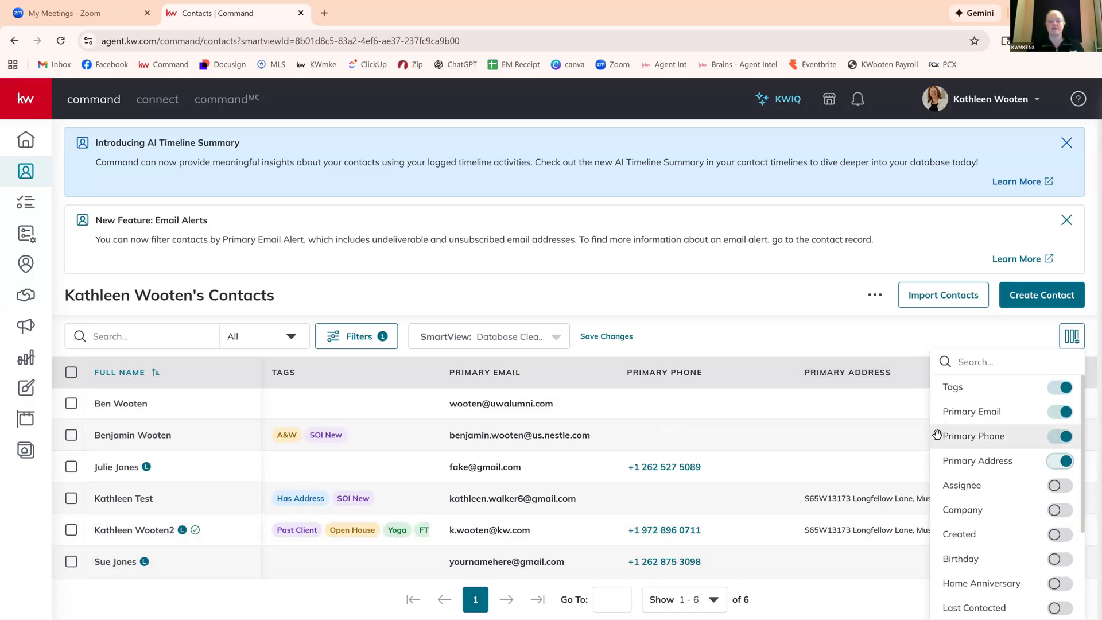
pyautogui.moveTo(938, 434); pyautogui.dragTo(936, 408)
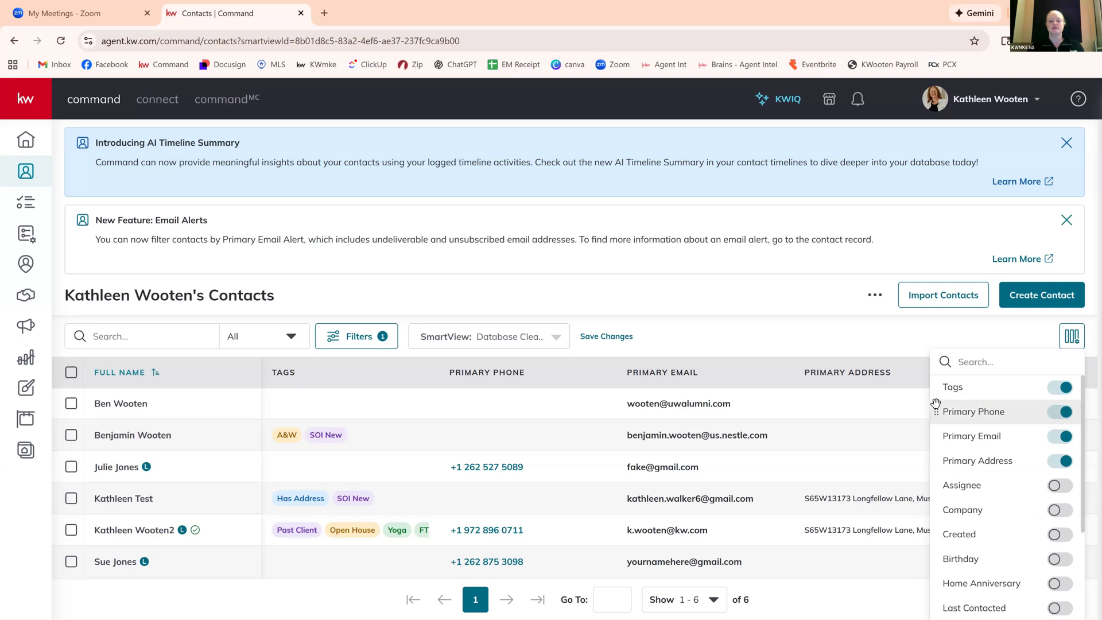
pyautogui.click(719, 342)
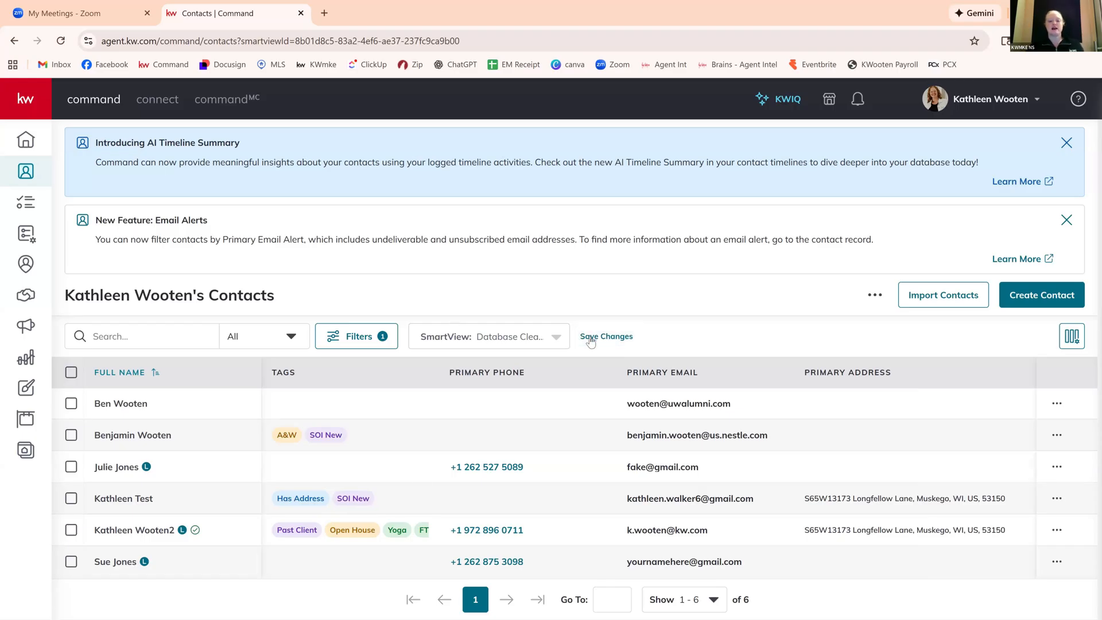
# Look through the basic and advanced filters without changing them and save the changes to the Database Clean-Up SmartView.
pyautogui.click(361, 343)
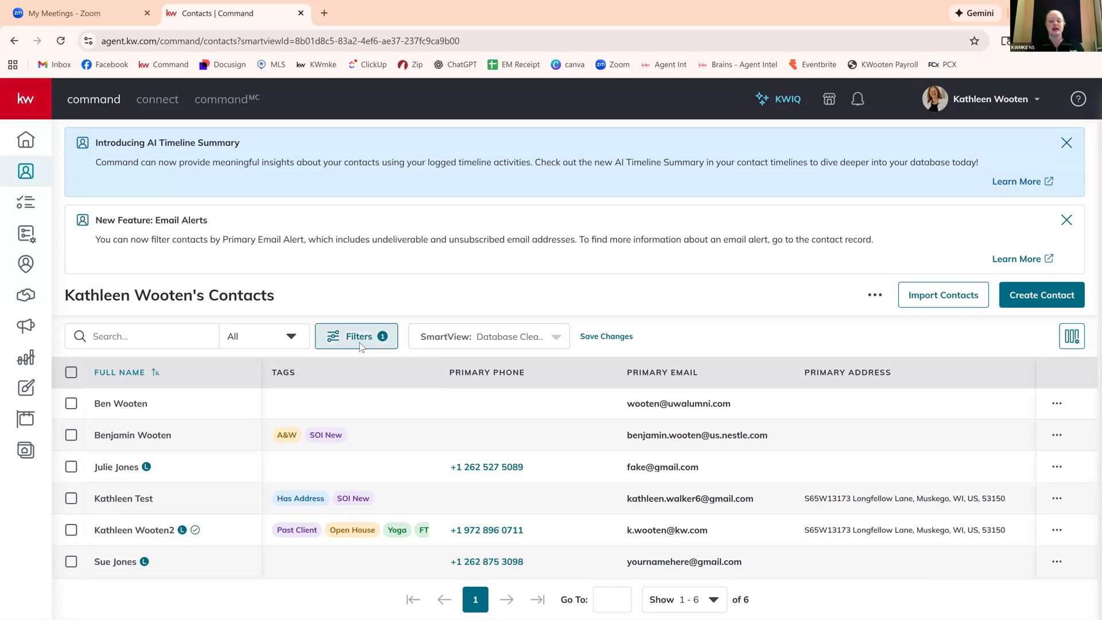
pyautogui.scroll(-6, 1015, 359)
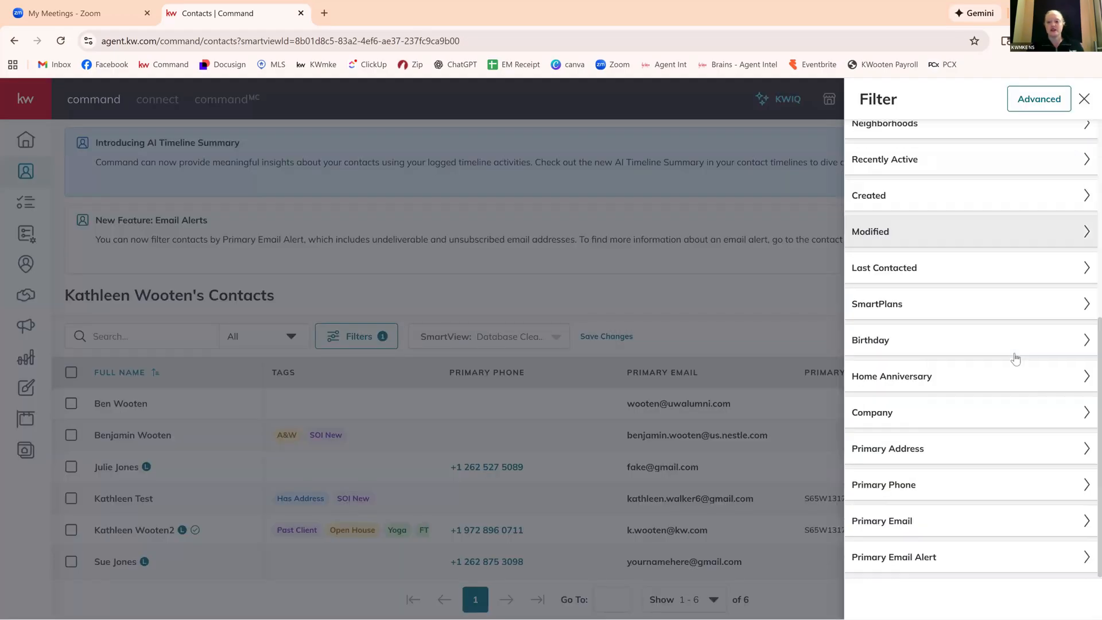
pyautogui.scroll(6, 1016, 358)
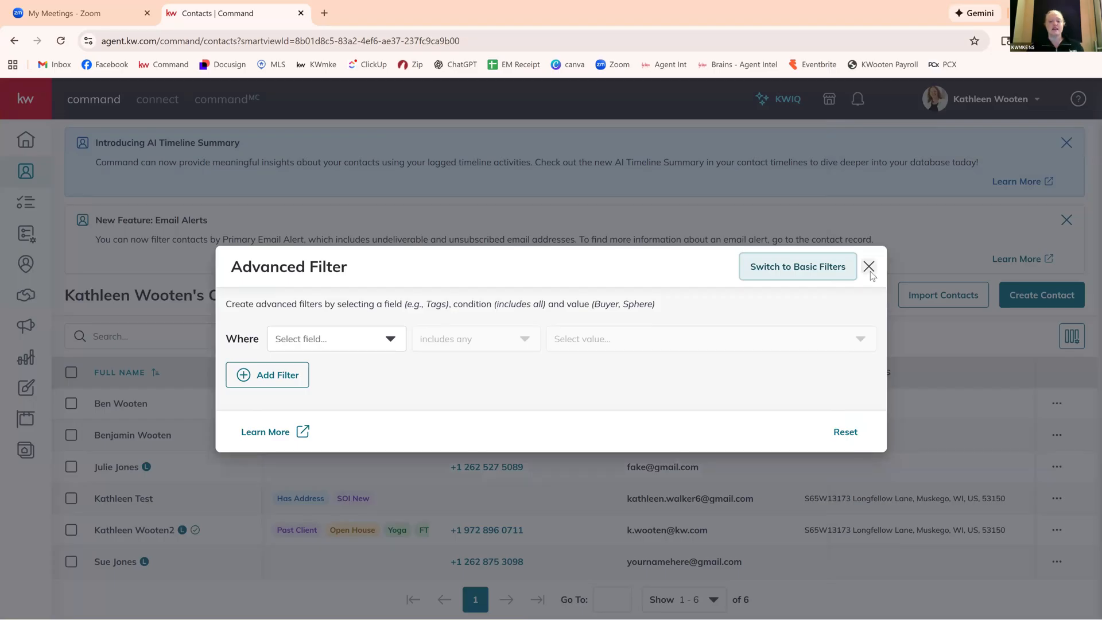
pyautogui.click(871, 269)
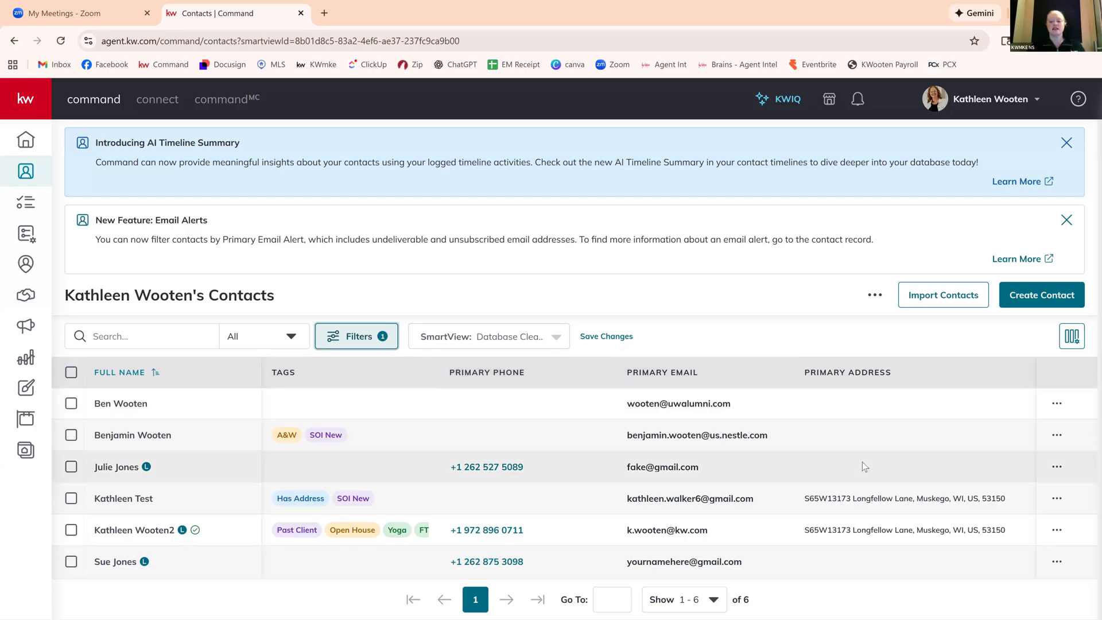
pyautogui.click(602, 343)
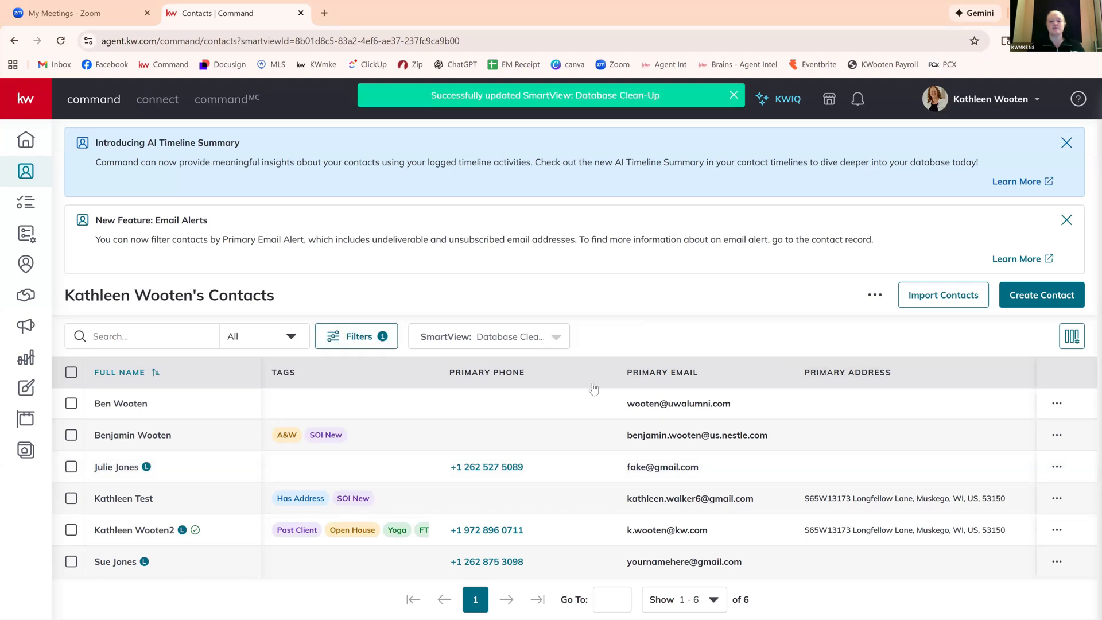
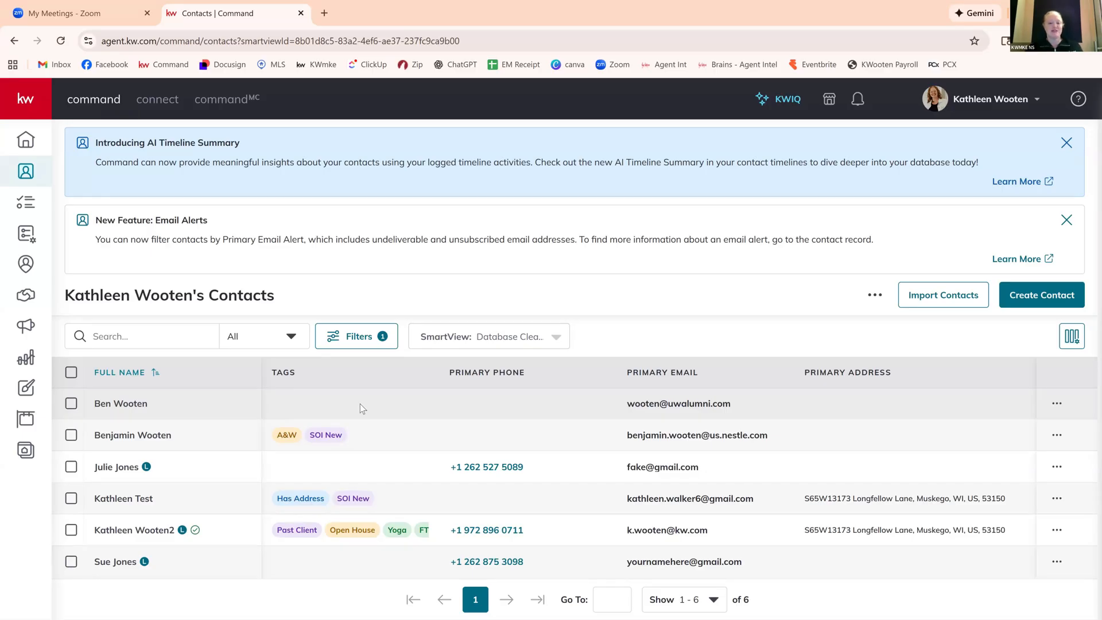
# Open the SmartView management list and review the custom and built-in KW SmartViews it offers.
pyautogui.click(556, 337)
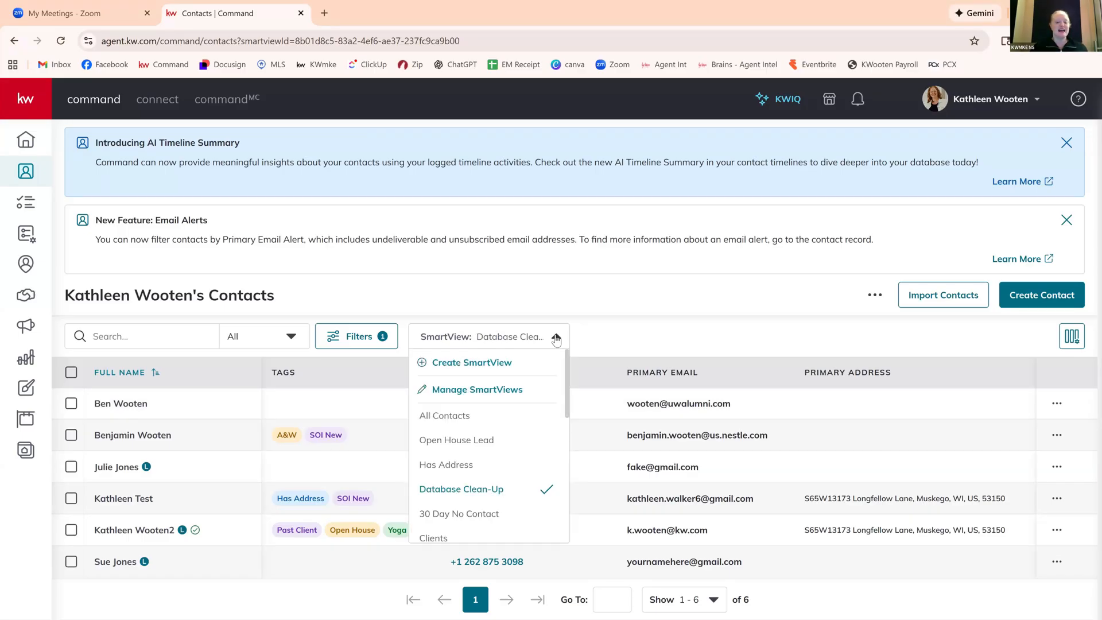
pyautogui.click(476, 391)
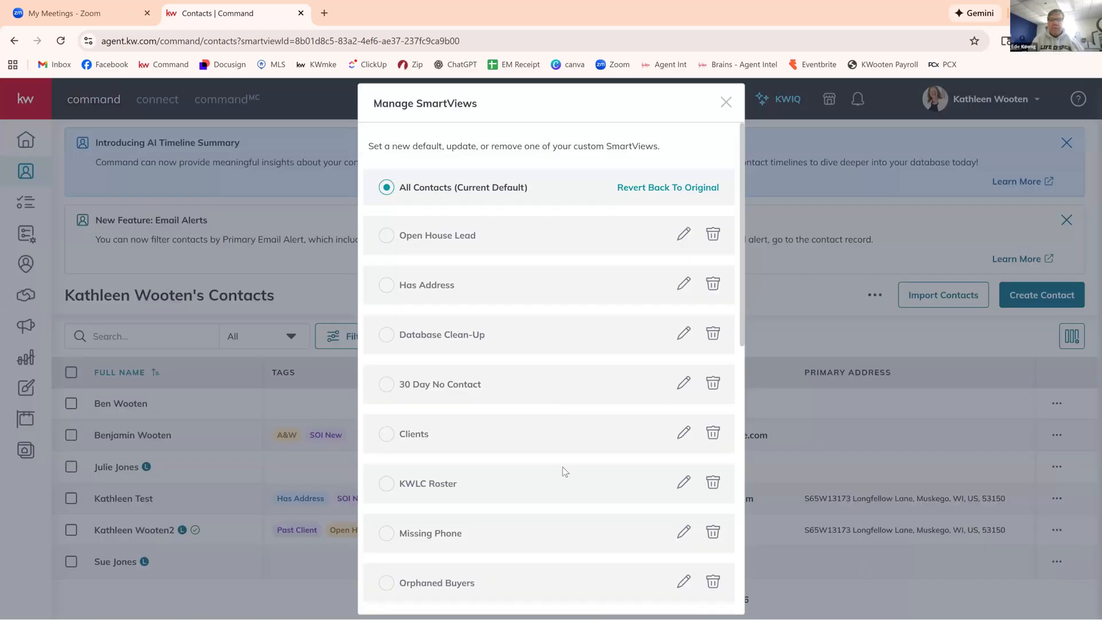
pyautogui.scroll(-10, 563, 471)
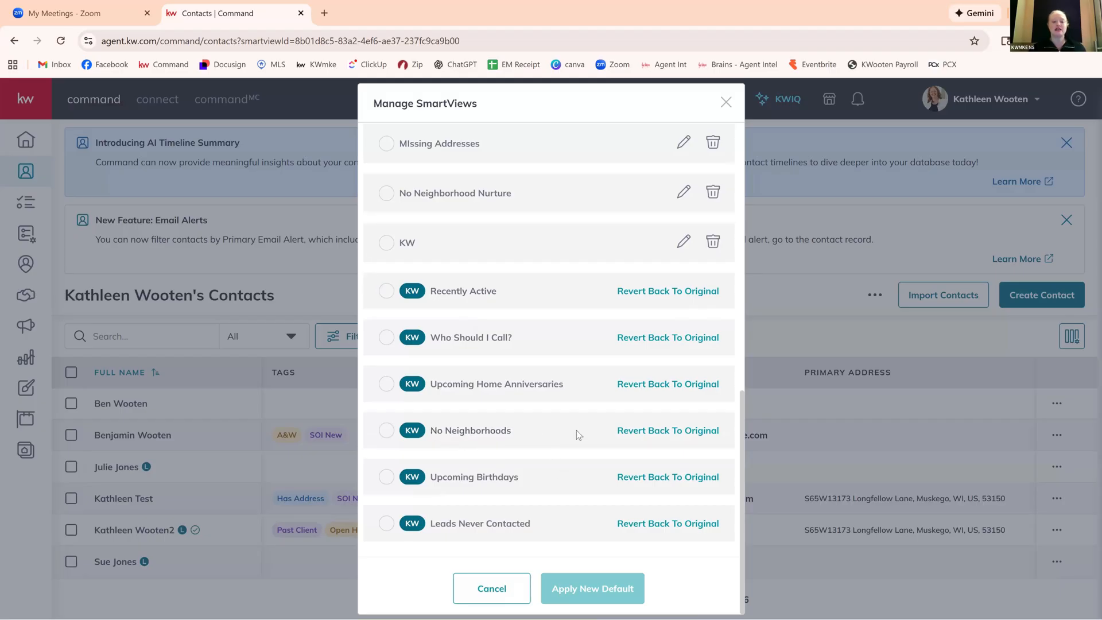
pyautogui.scroll(3, 576, 429)
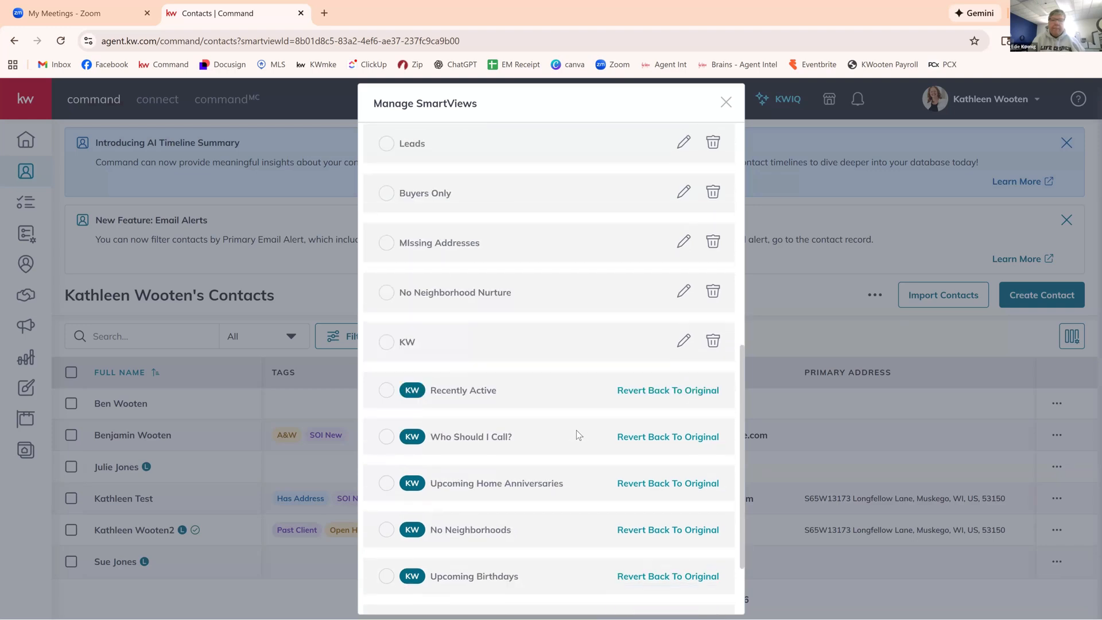
pyautogui.scroll(-2, 576, 435)
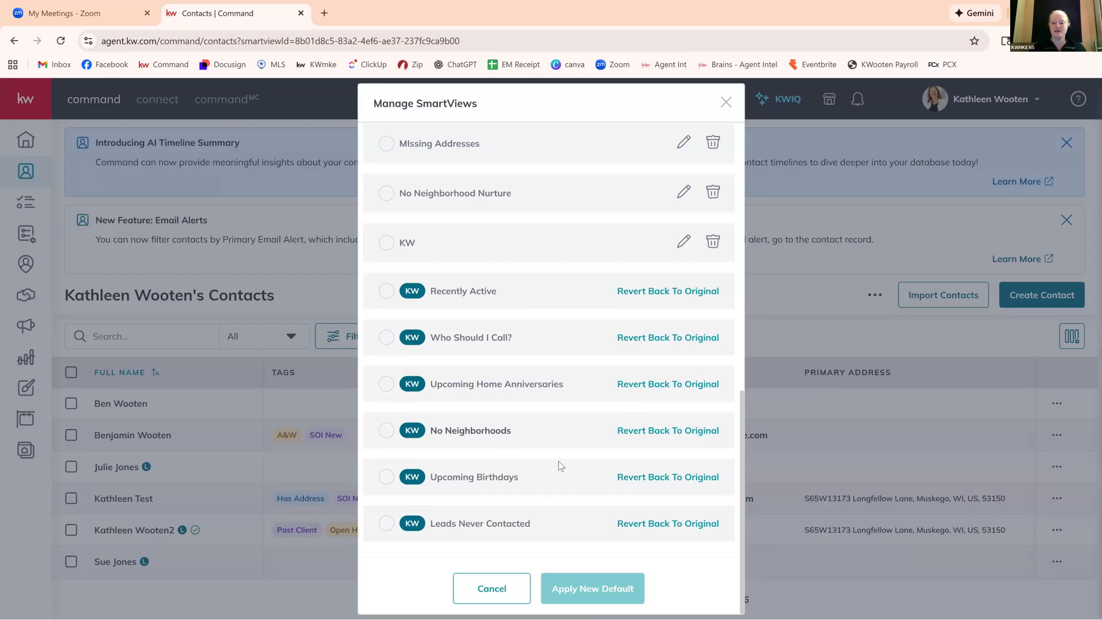
pyautogui.scroll(5, 584, 514)
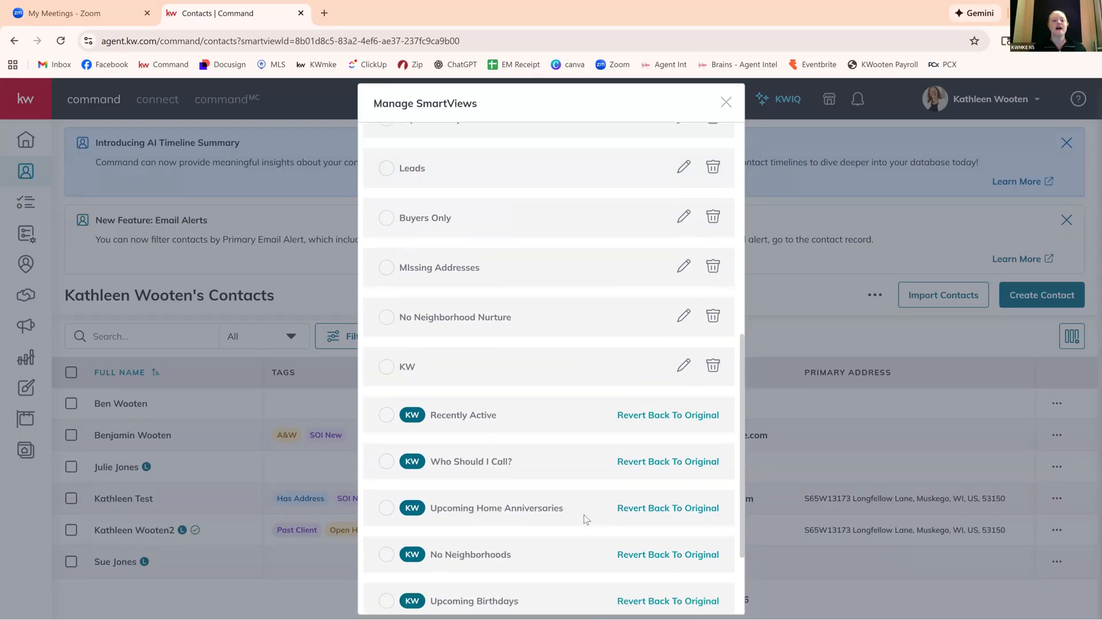
pyautogui.scroll(3, 585, 377)
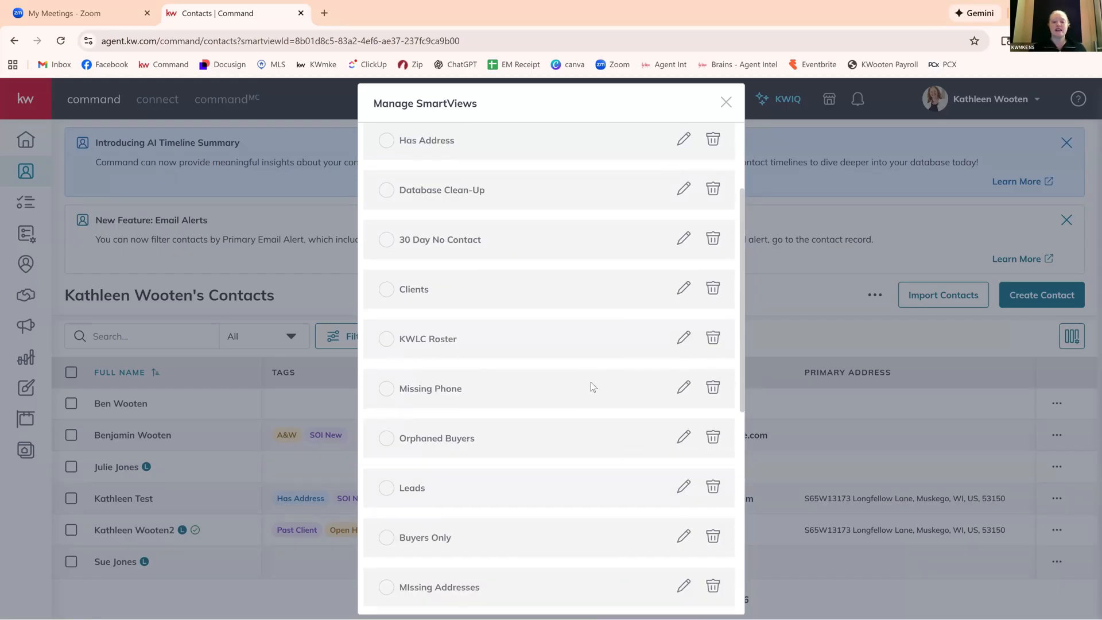
pyautogui.scroll(3, 548, 401)
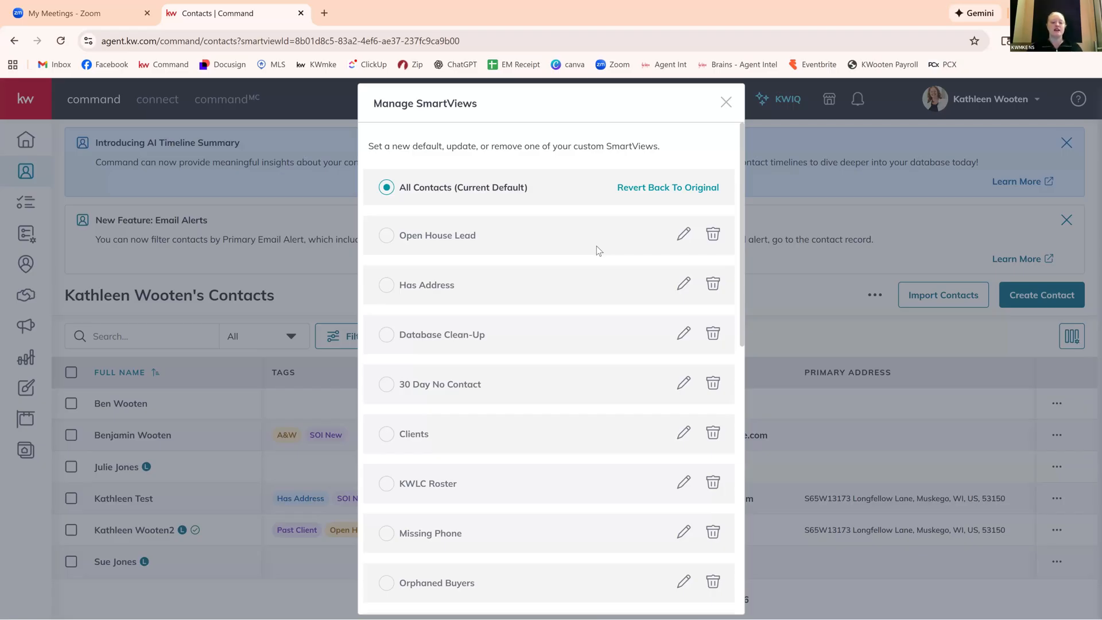
pyautogui.scroll(-3, 597, 246)
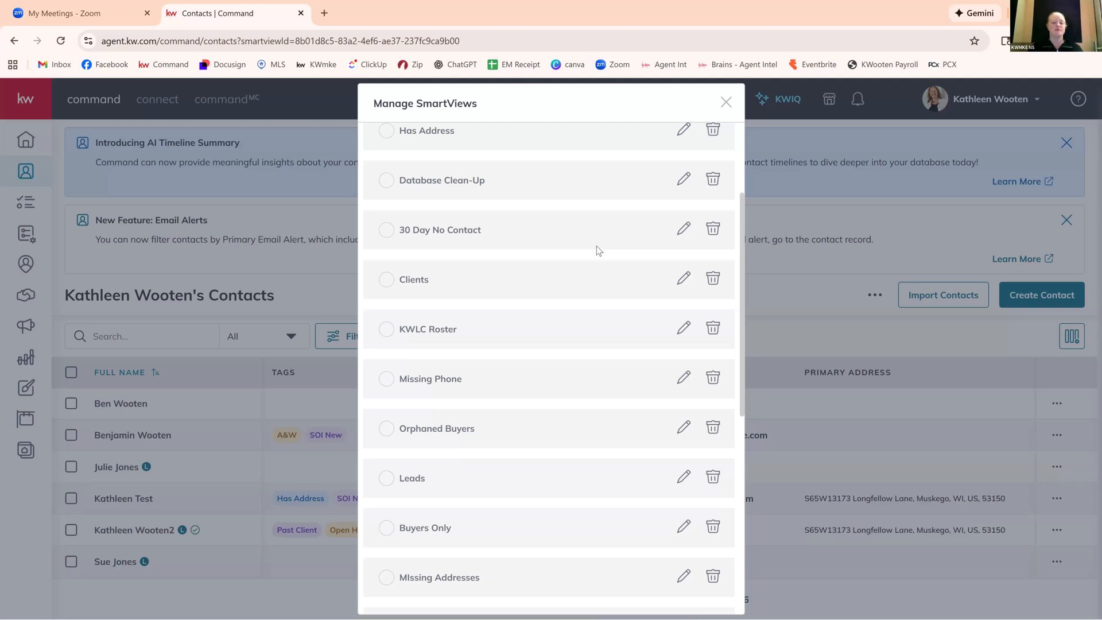
pyautogui.scroll(-8, 597, 245)
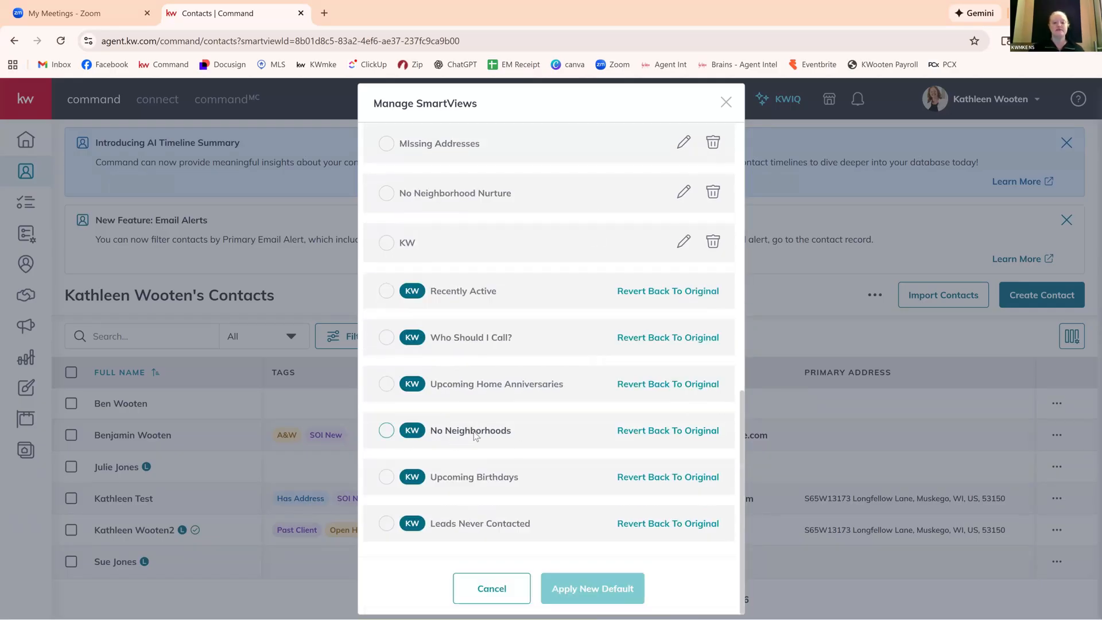
# Try No Neighborhoods as the default SmartView, cancel that change and switch the contact list to the No Neighborhoods SmartView.
pyautogui.click(388, 431)
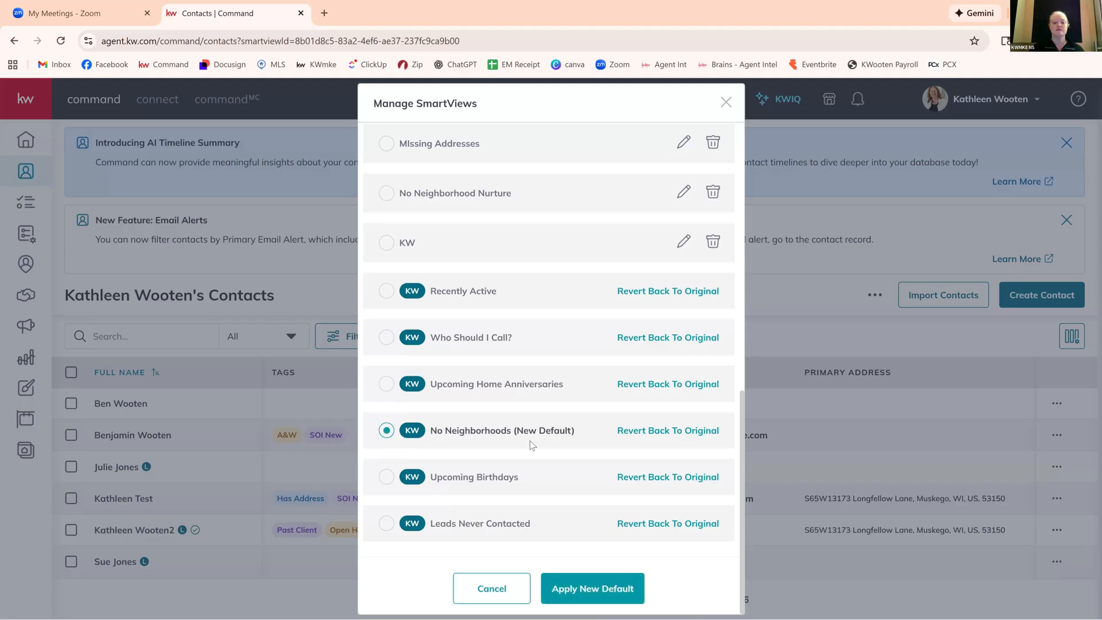
pyautogui.click(506, 584)
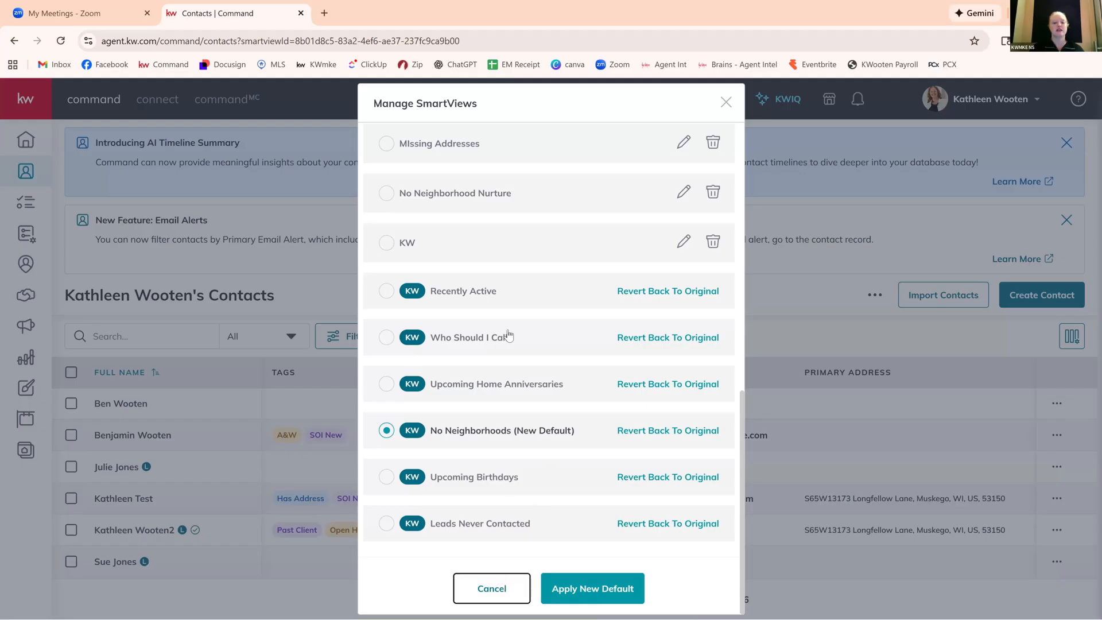
pyautogui.scroll(-5, 526, 463)
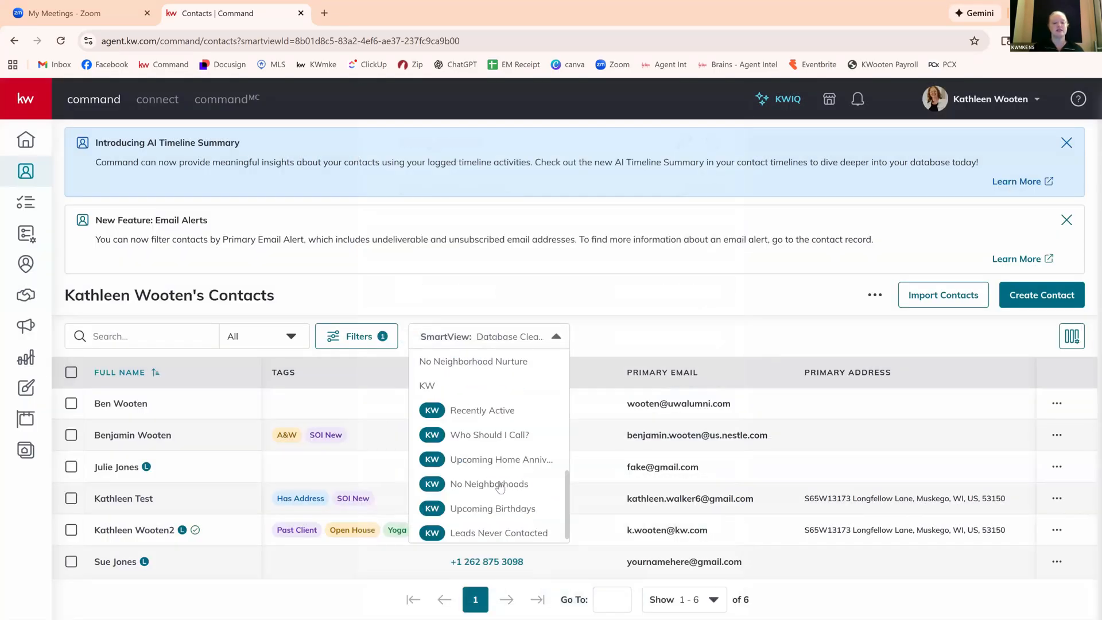
pyautogui.click(500, 485)
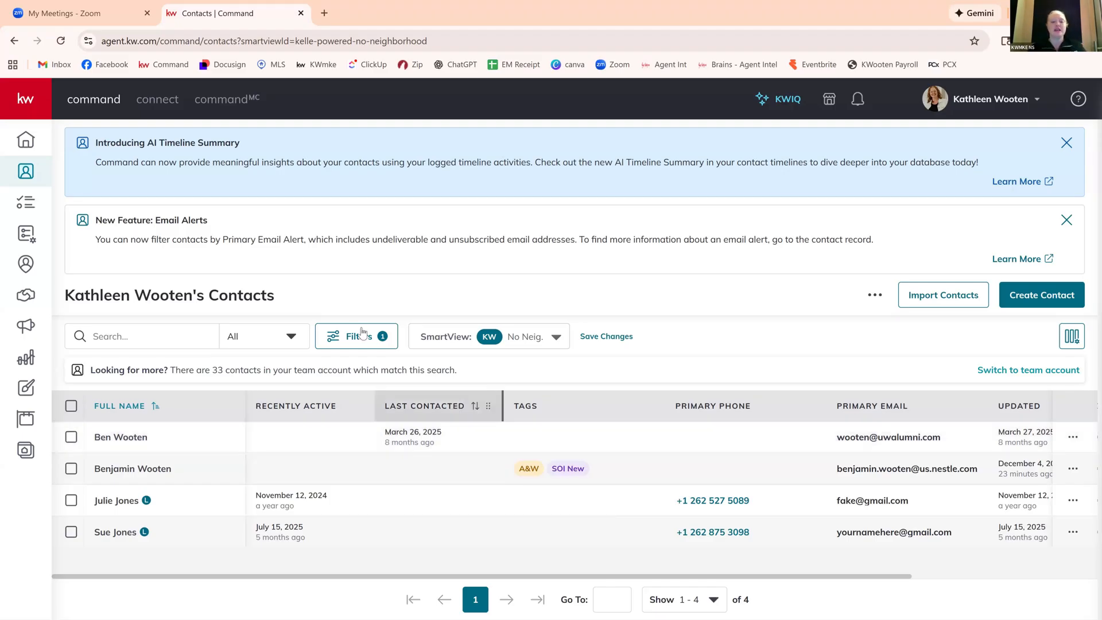
# Check which filters the No Neighborhoods SmartView uses and leave them without applying changes.
pyautogui.click(397, 337)
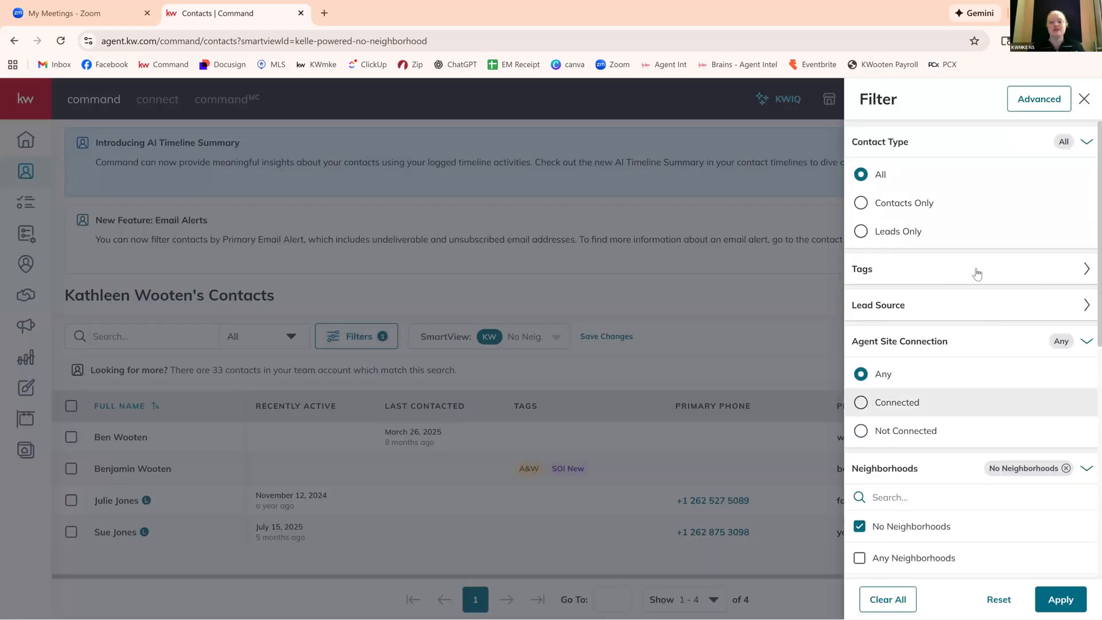
pyautogui.scroll(-6, 1012, 445)
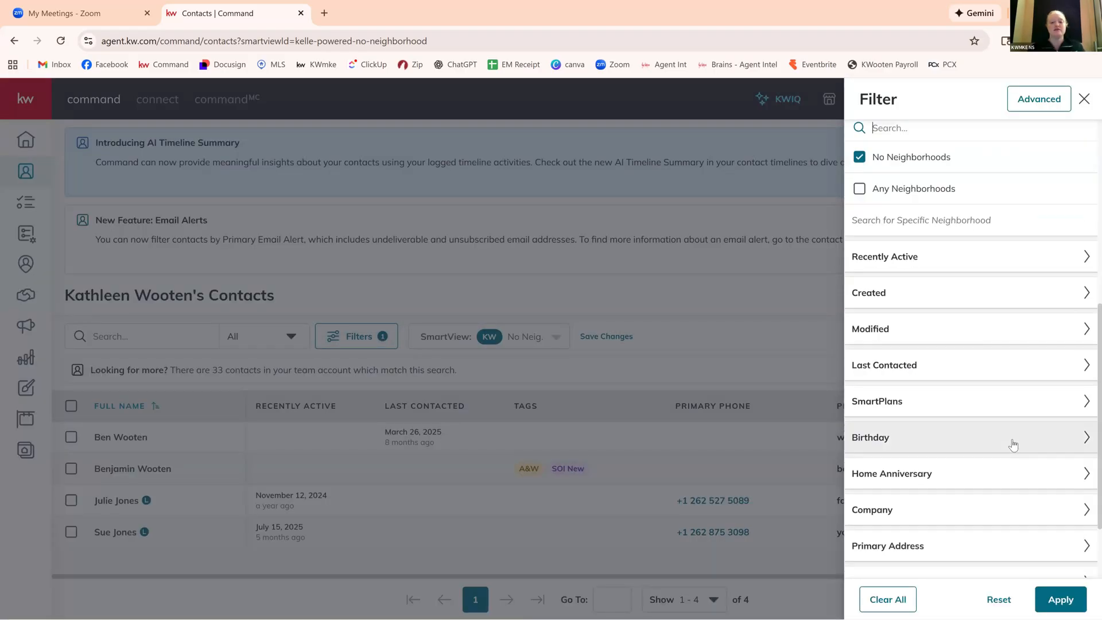
pyautogui.scroll(6, 1033, 230)
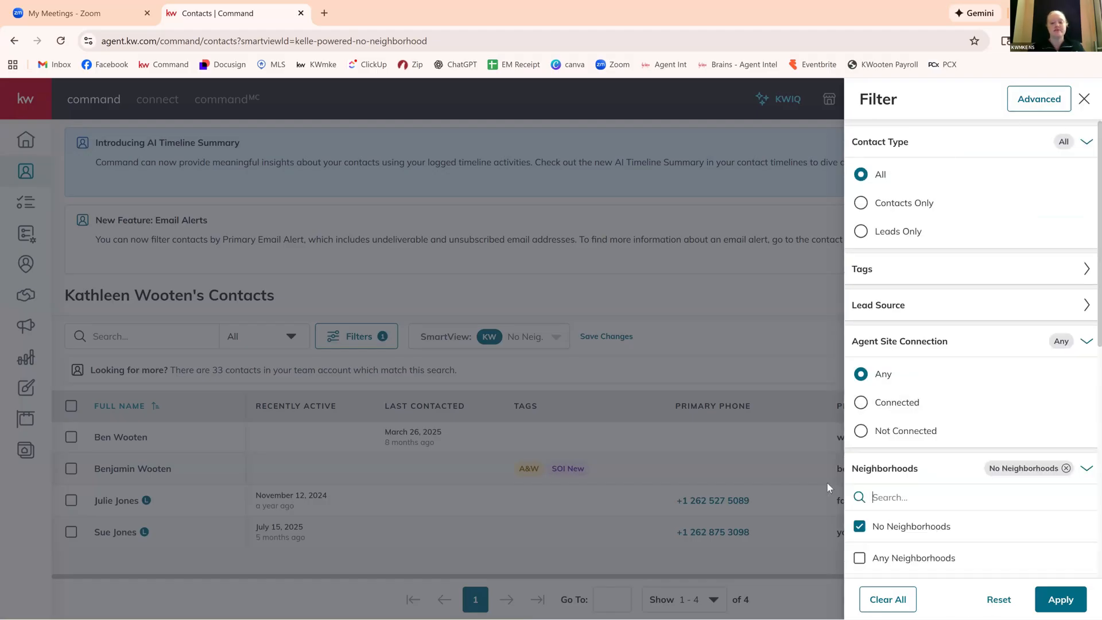
pyautogui.click(756, 355)
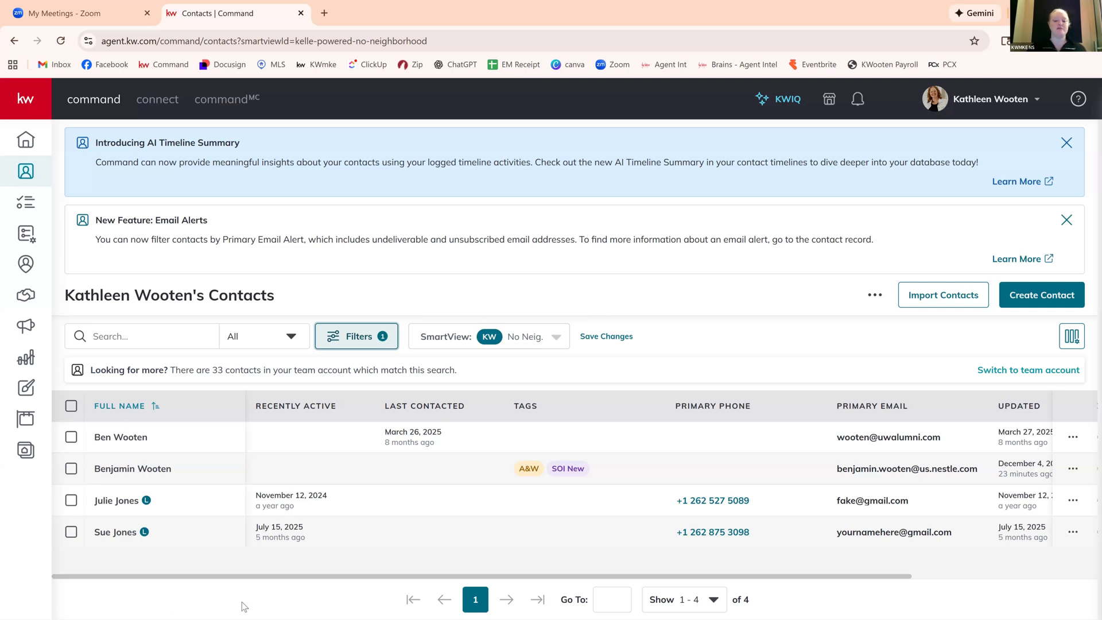
# Go to the SmartPlans library and search it by SmartPlan name for "milwaukee".
pyautogui.click(25, 235)
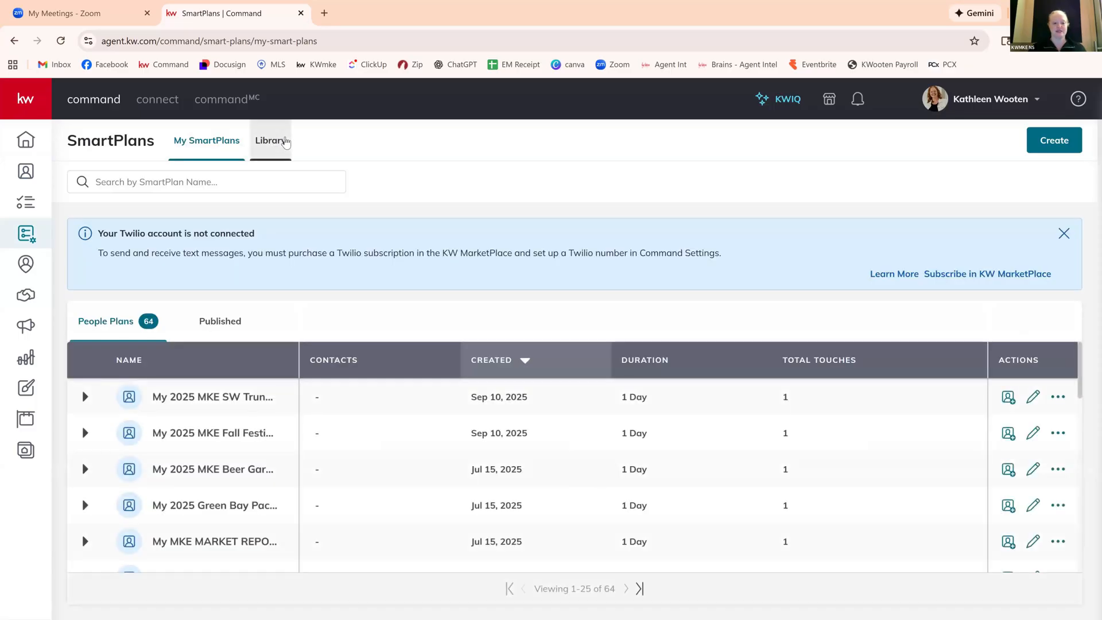
pyautogui.click(260, 144)
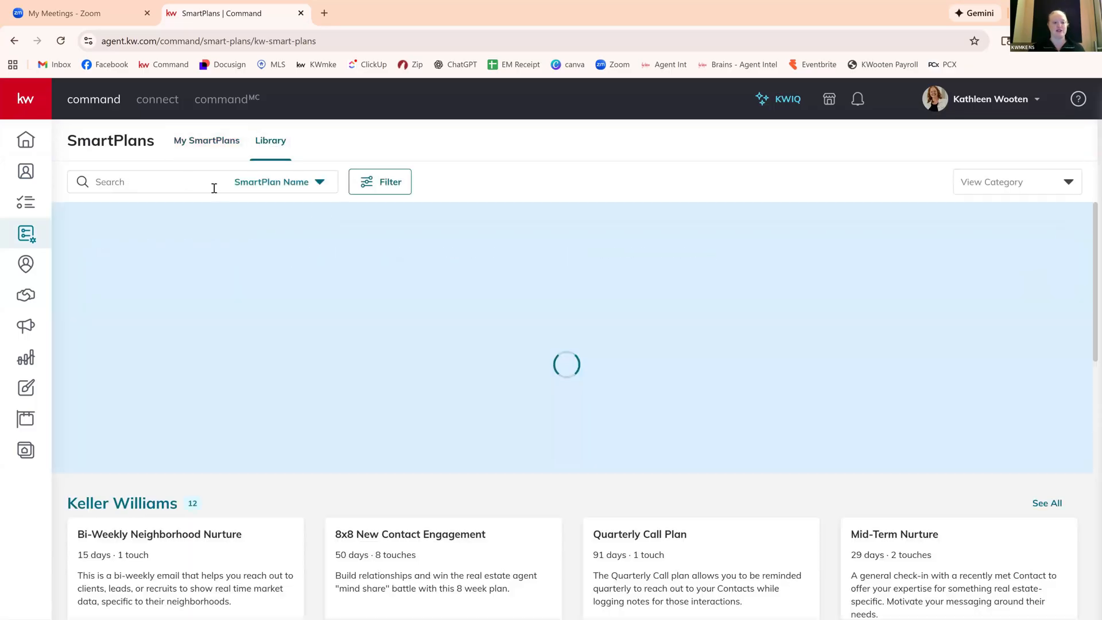
pyautogui.click(196, 182)
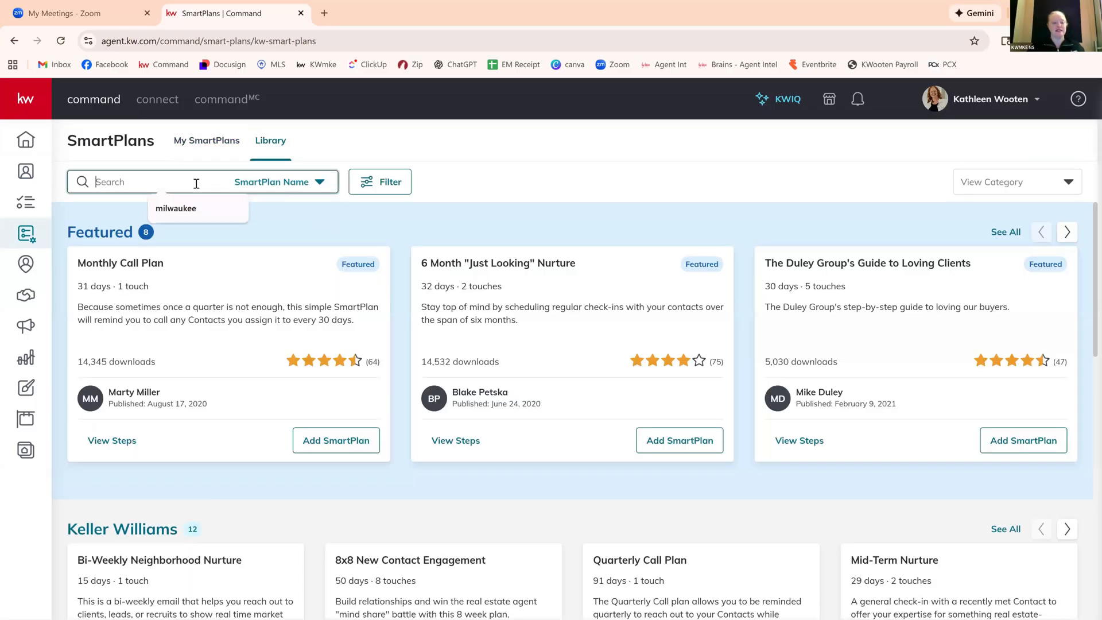
pyautogui.write('milwauke')
pyautogui.click(176, 208)
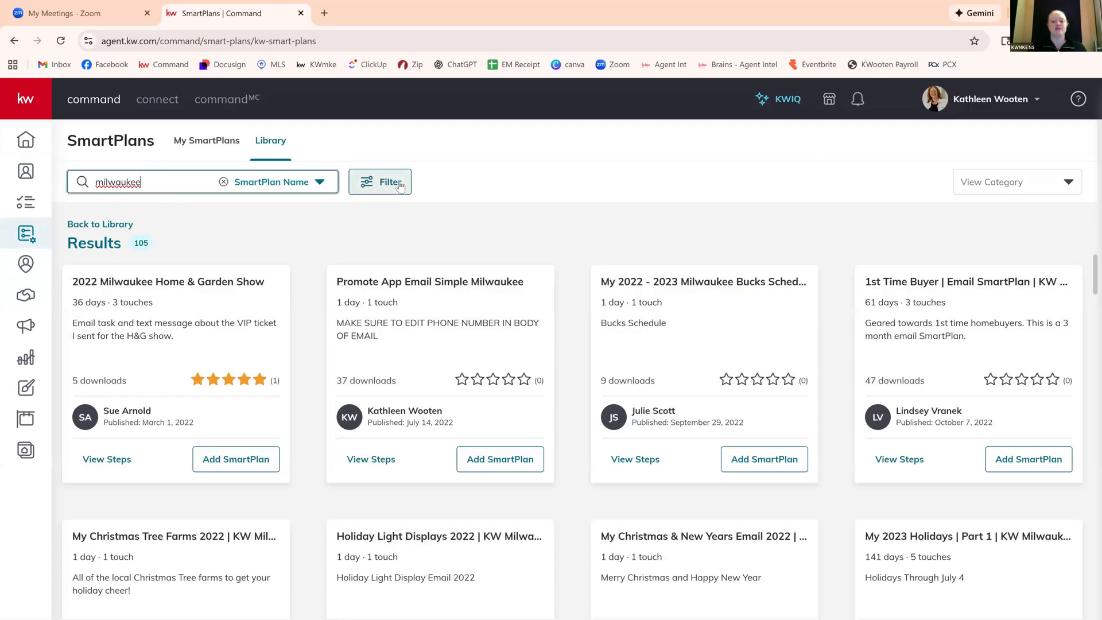
# Look at the SmartPlan filter options without setting any and show the library's Newest category.
pyautogui.click(400, 185)
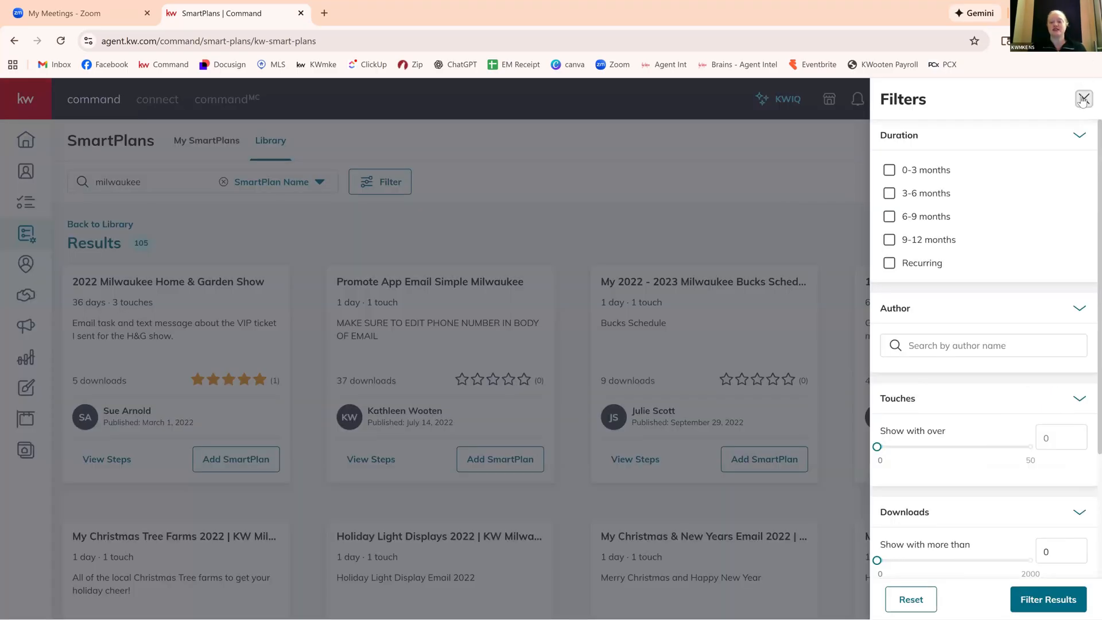
pyautogui.click(667, 217)
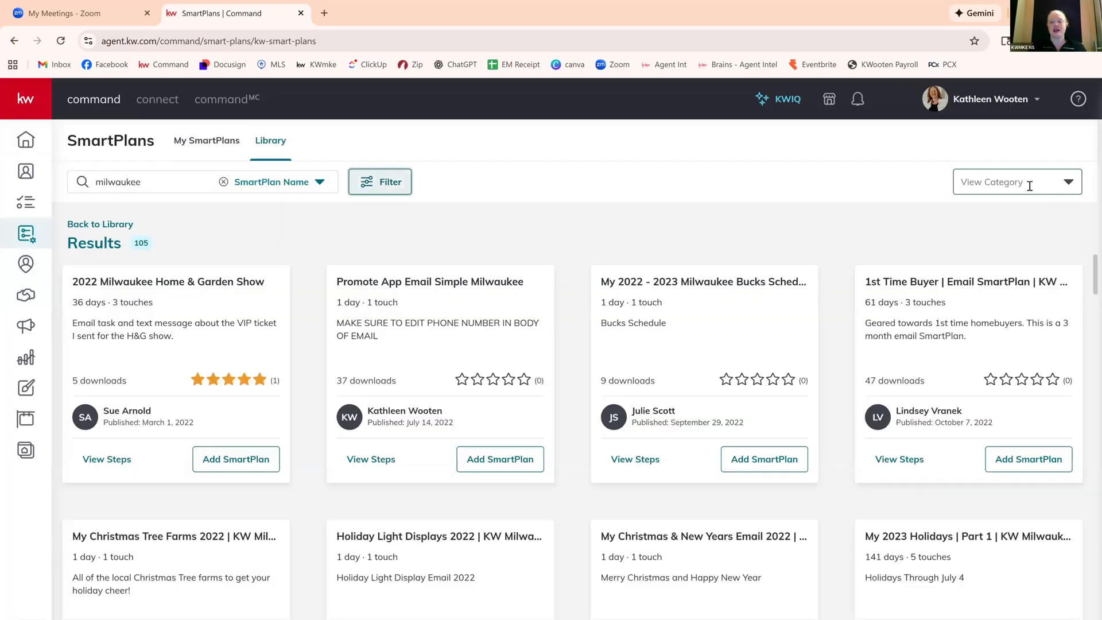
pyautogui.click(1029, 182)
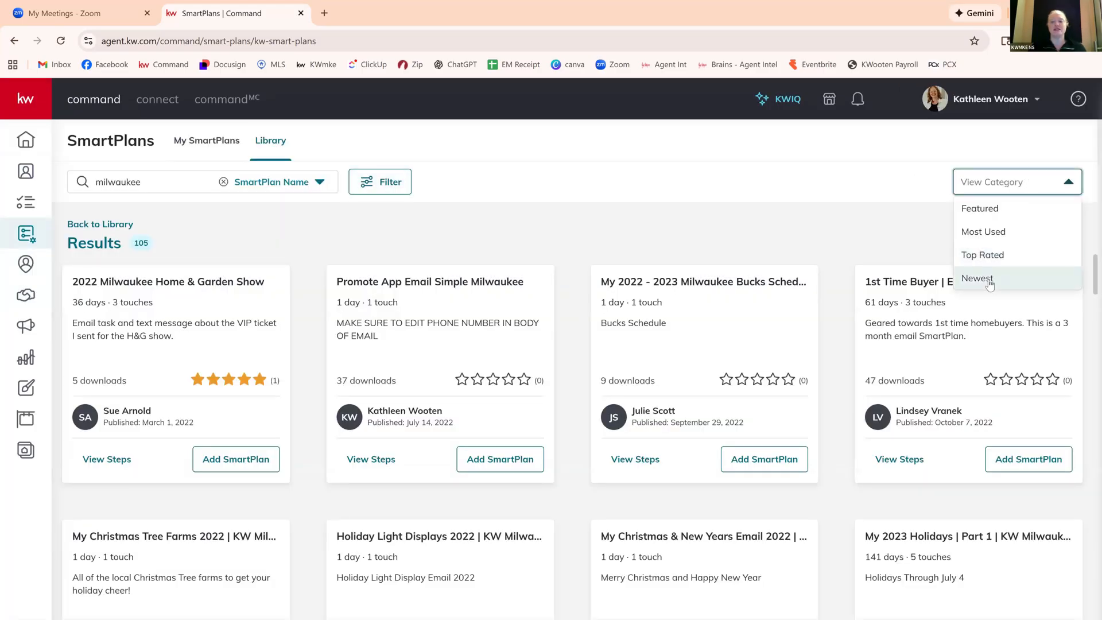
pyautogui.click(989, 281)
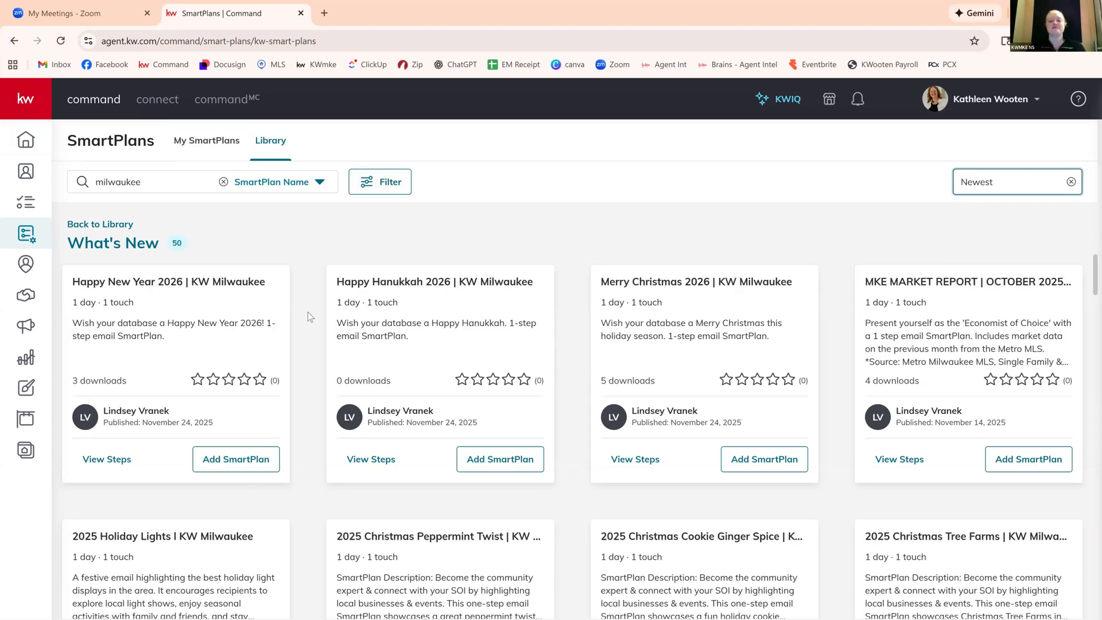
# Browse the newest KW Milwaukee SmartPlans, examining the holiday, seasonal event and market report email plans.
pyautogui.scroll(-1, 307, 312)
pyautogui.scroll(1, 650, 436)
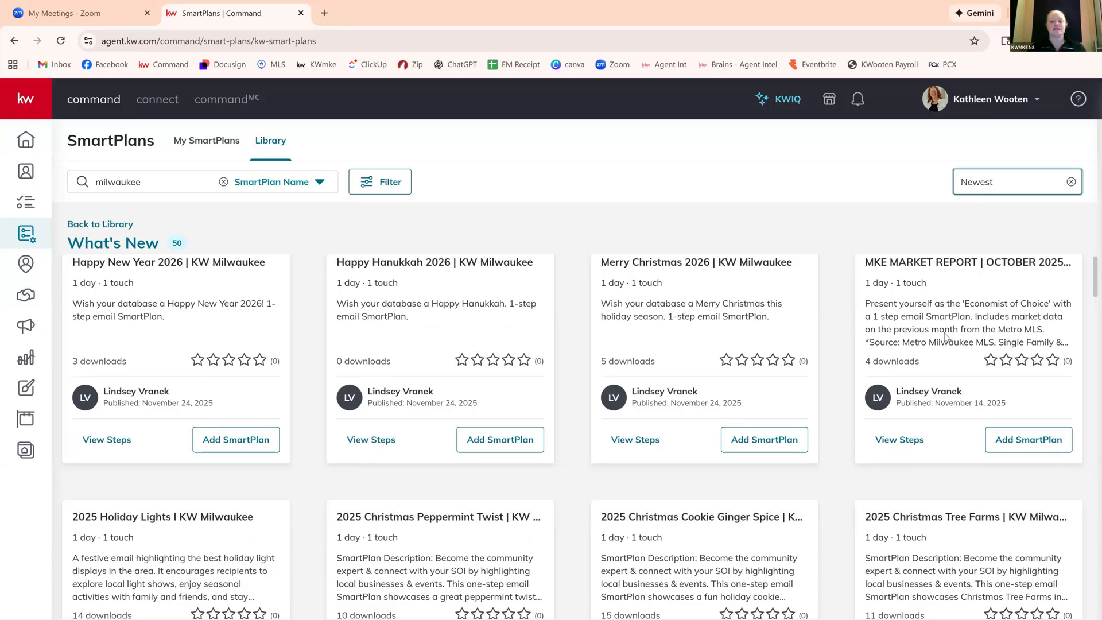
pyautogui.scroll(-1, 963, 260)
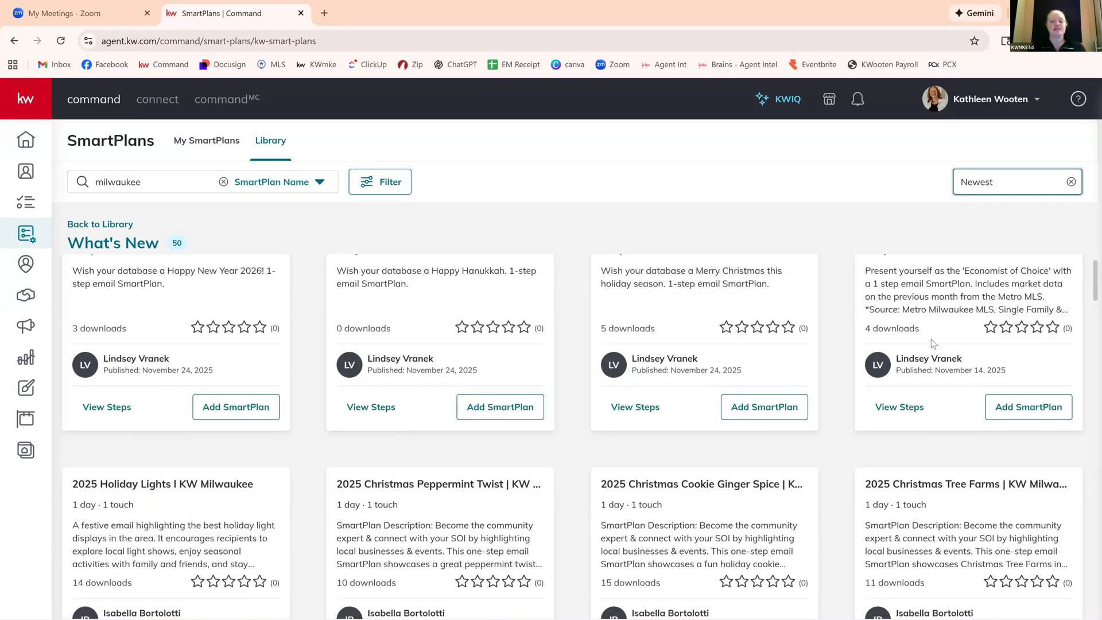
pyautogui.scroll(1, 932, 344)
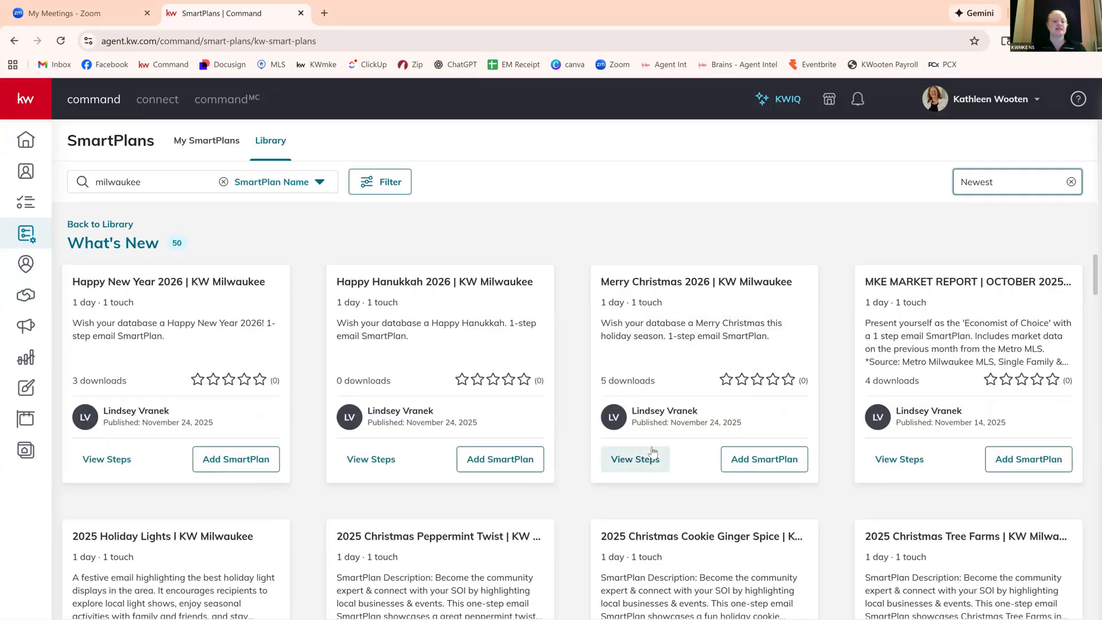
pyautogui.scroll(-4, 653, 452)
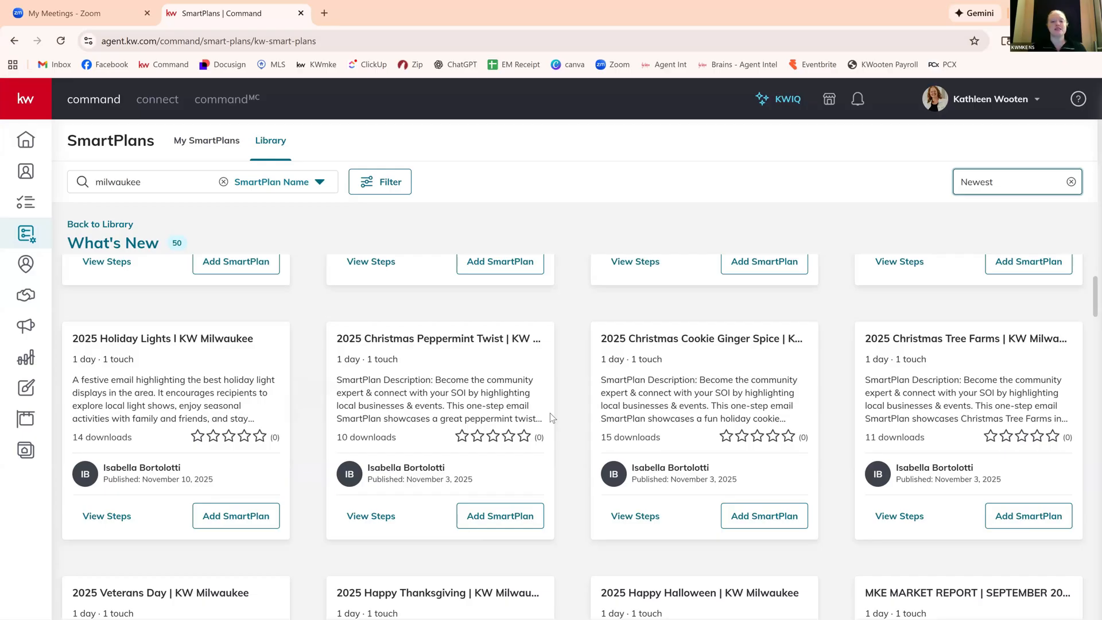
pyautogui.scroll(-1, 672, 337)
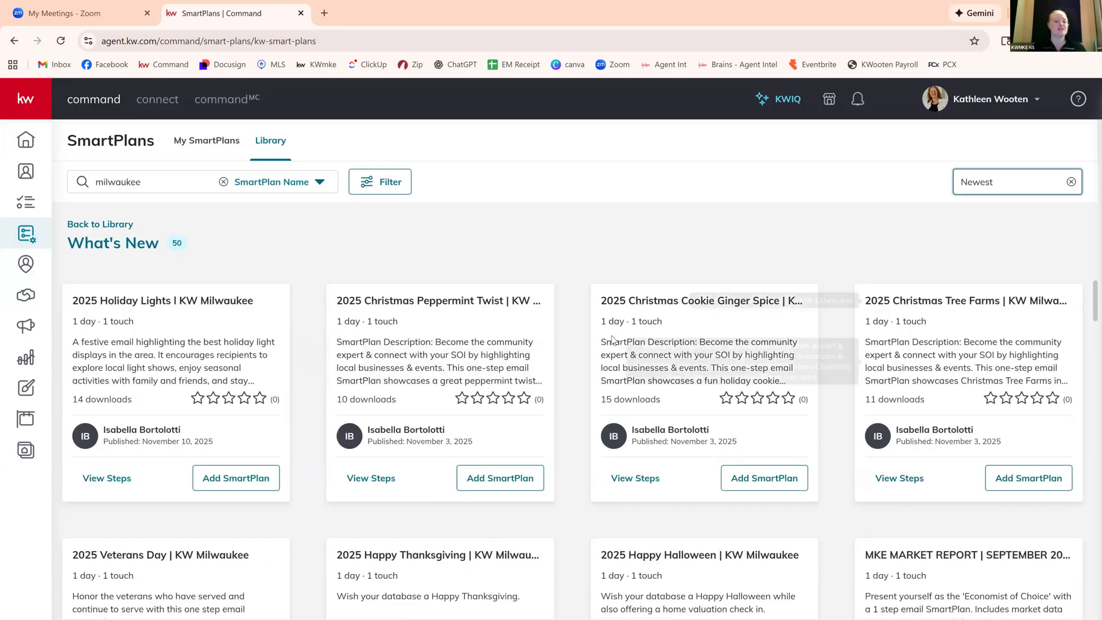
pyautogui.scroll(-3, 561, 354)
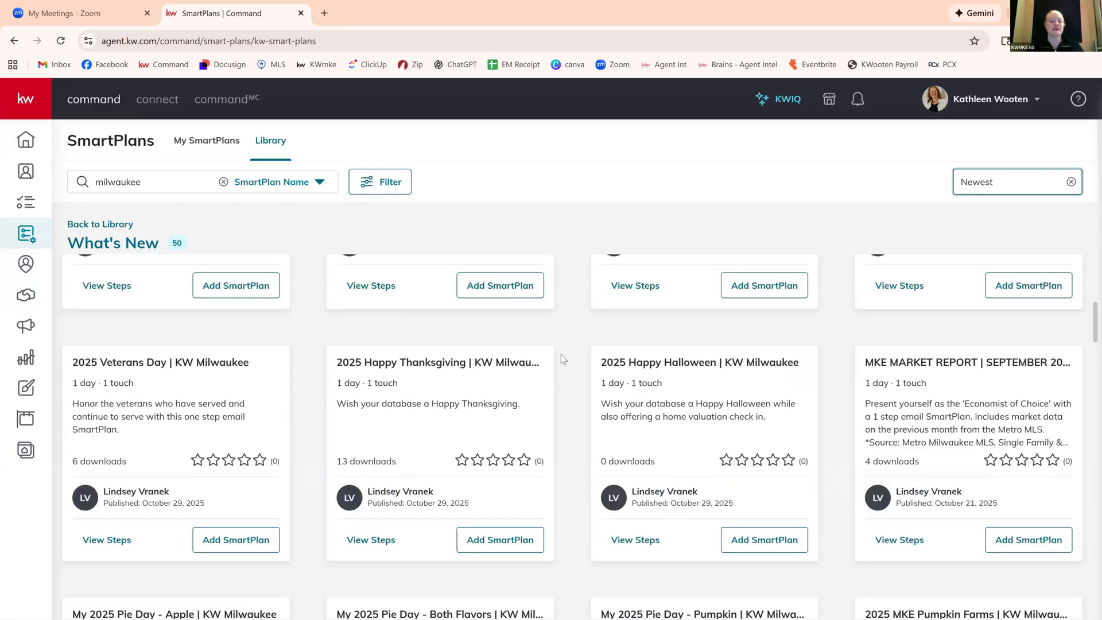
pyautogui.scroll(2, 562, 359)
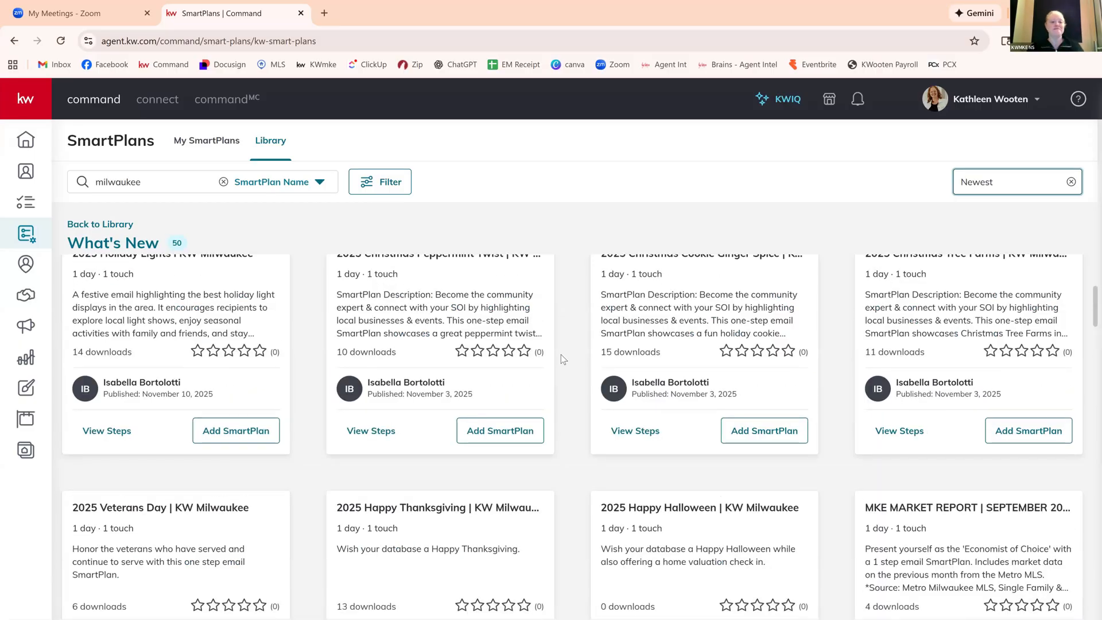
pyautogui.scroll(4, 562, 359)
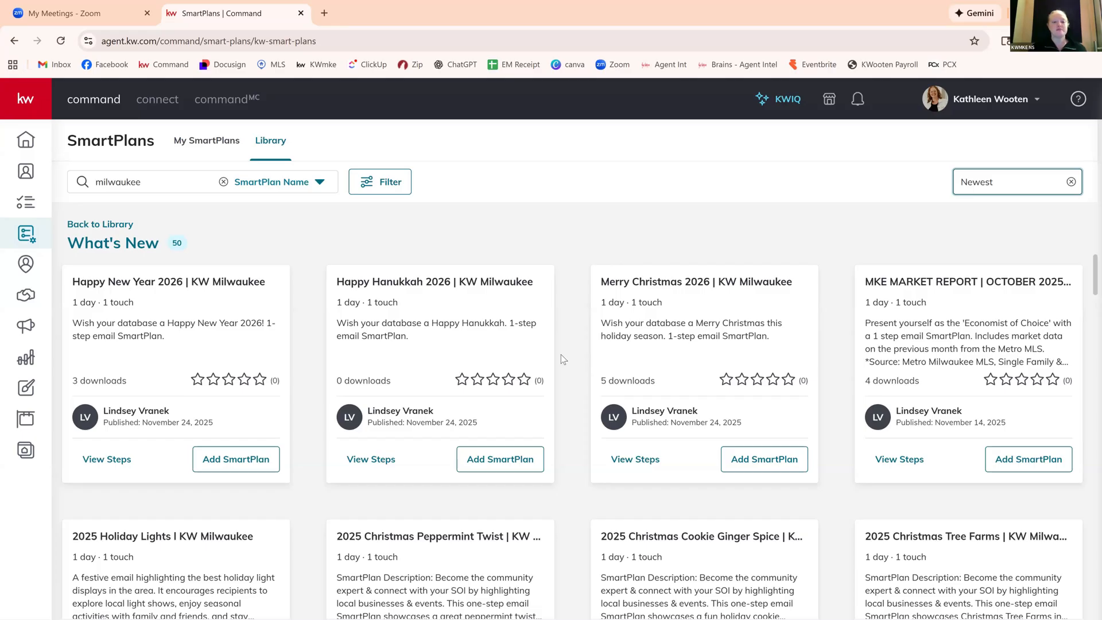
pyautogui.scroll(-2, 561, 354)
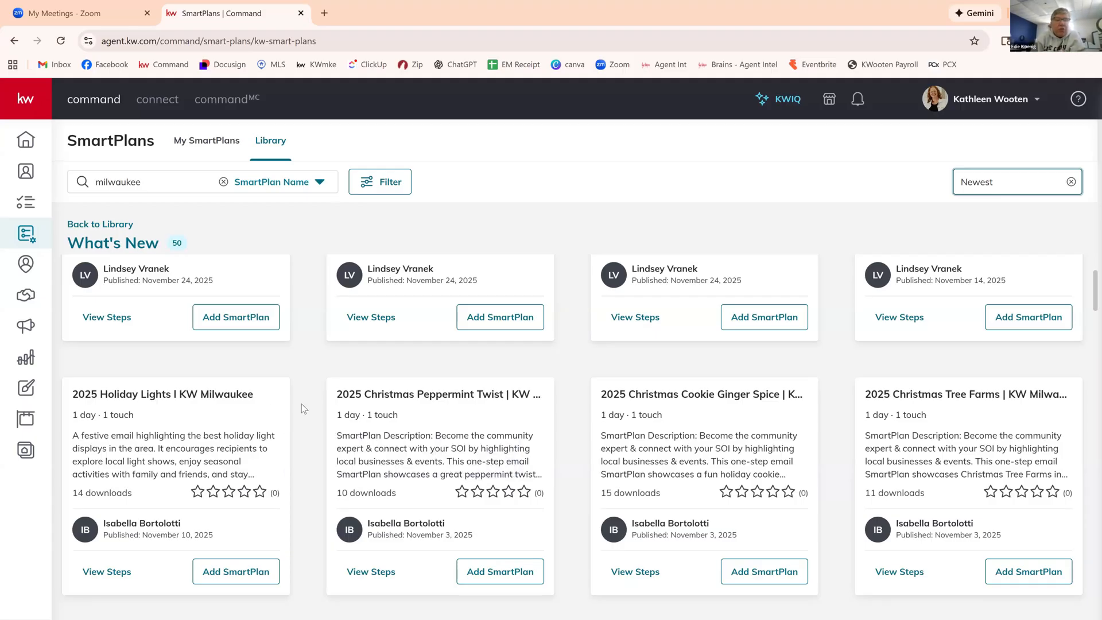
# Add the 2025 Holiday Lights | KW Milwaukee plan from the library to My SmartPlans, check it there and go to the contacts list.
pyautogui.scroll(-1, 301, 404)
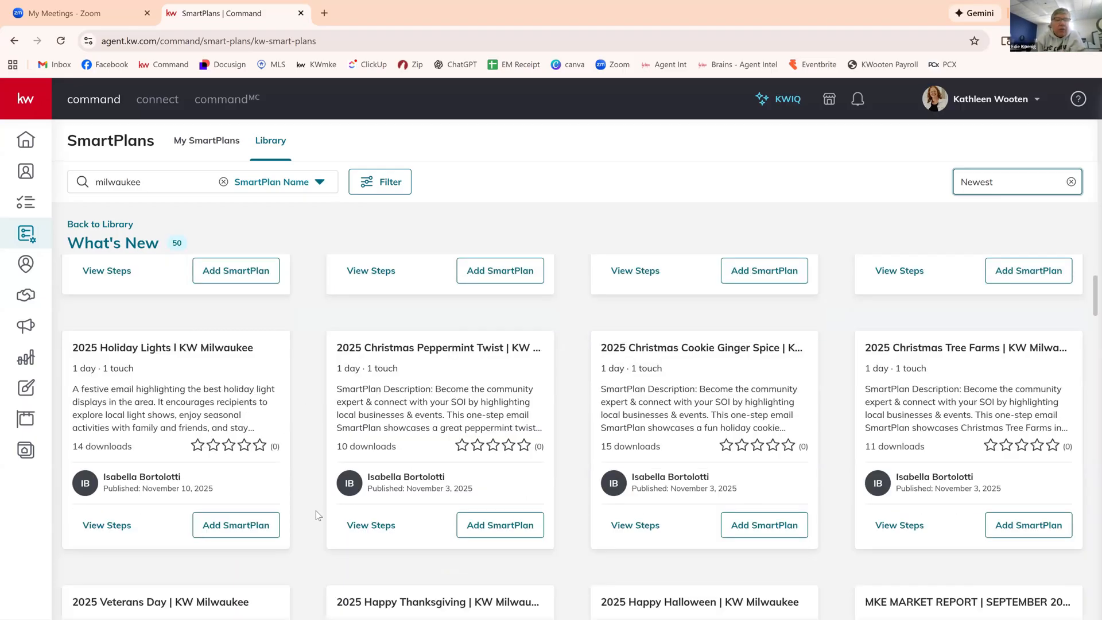
pyautogui.click(212, 526)
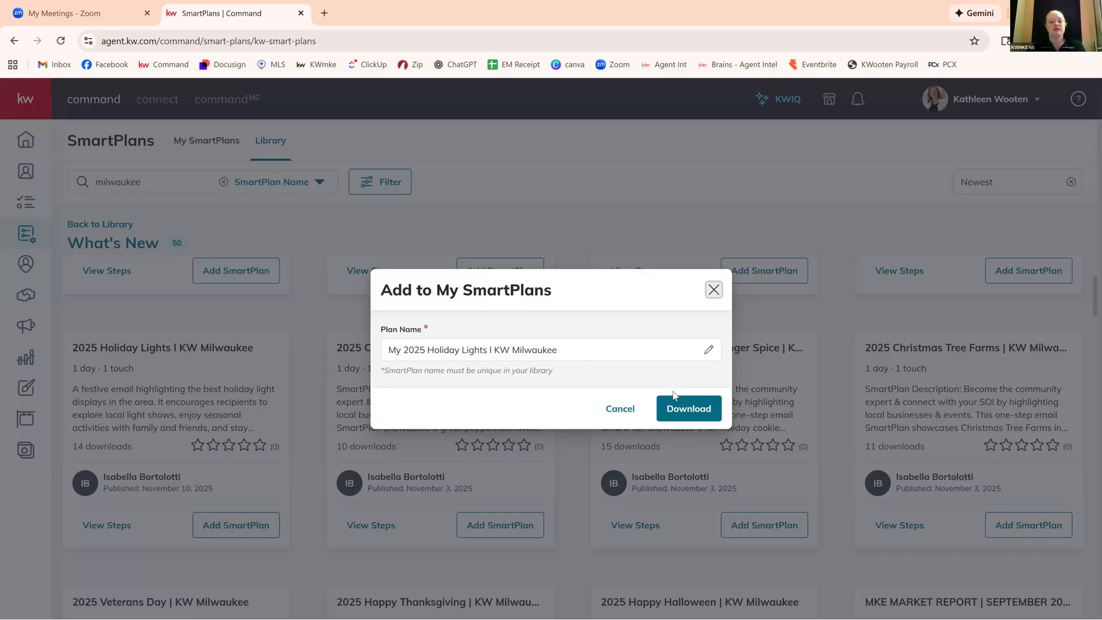
pyautogui.click(700, 415)
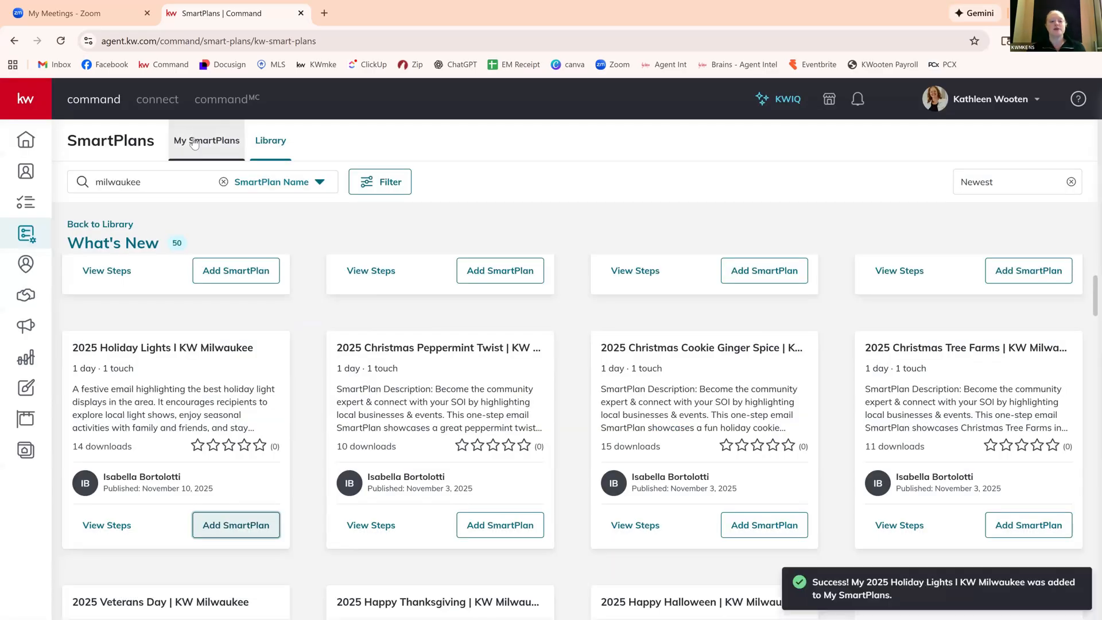
pyautogui.click(194, 144)
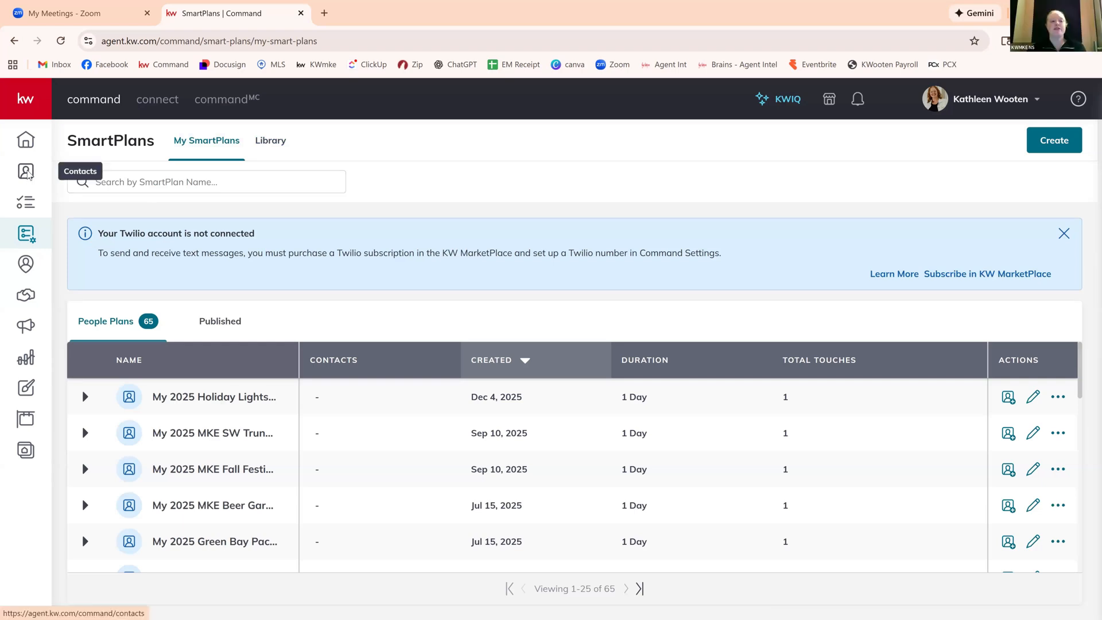
pyautogui.click(26, 173)
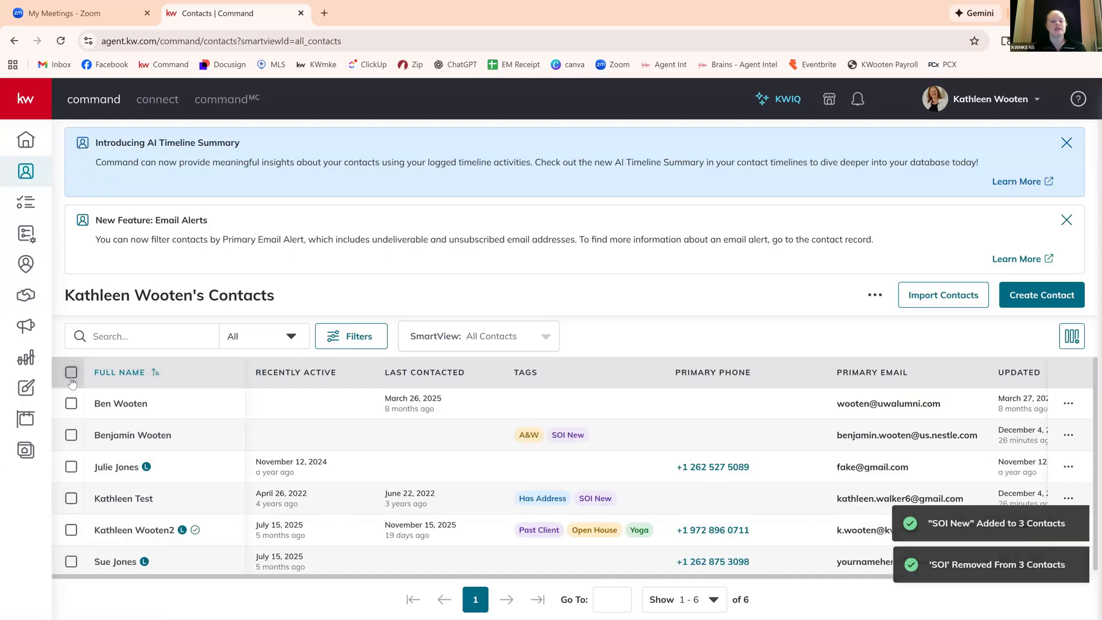
pyautogui.click(71, 373)
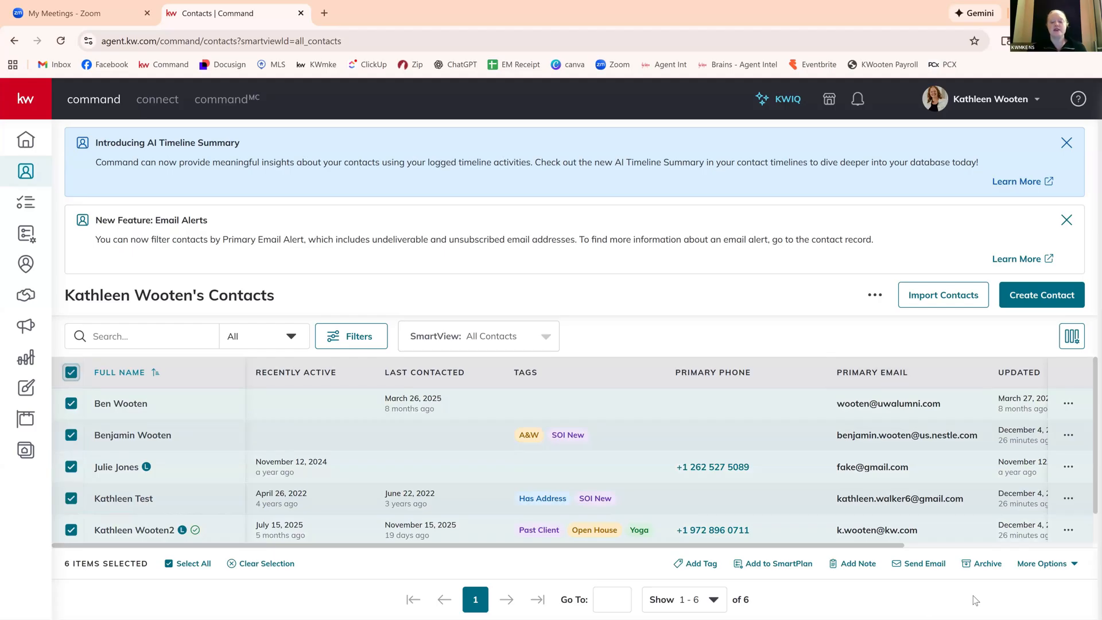
pyautogui.click(780, 568)
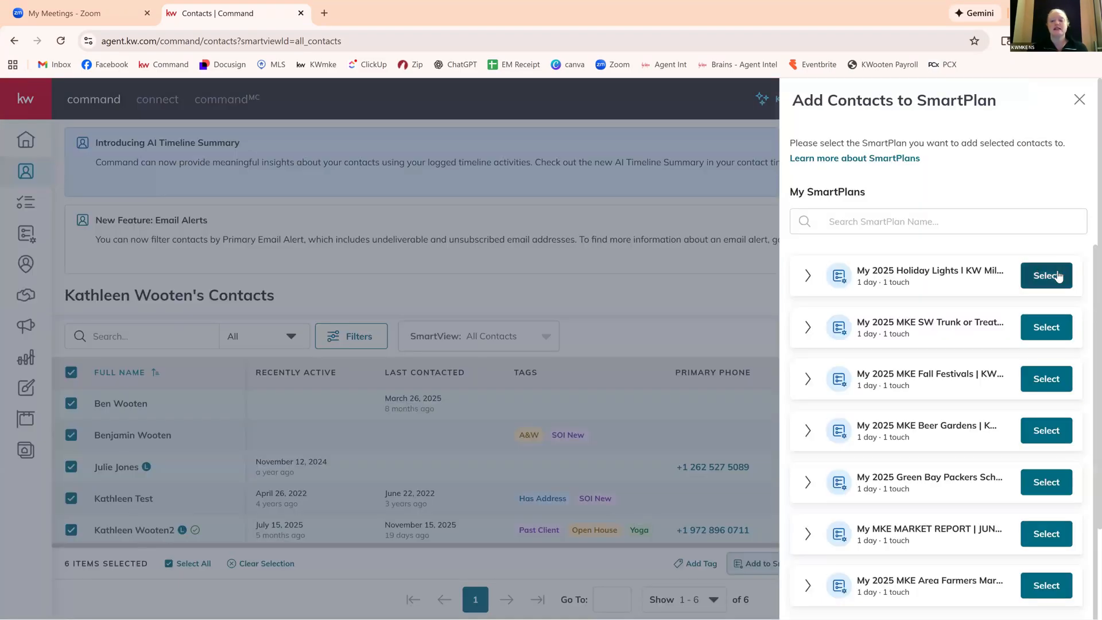
pyautogui.click(1059, 276)
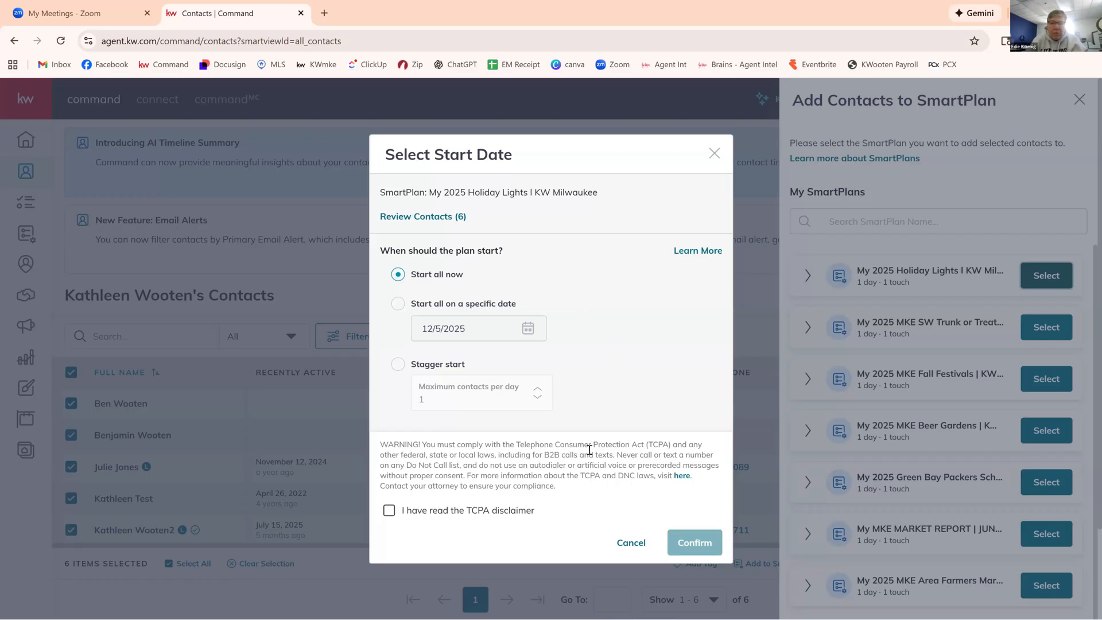
pyautogui.click(632, 544)
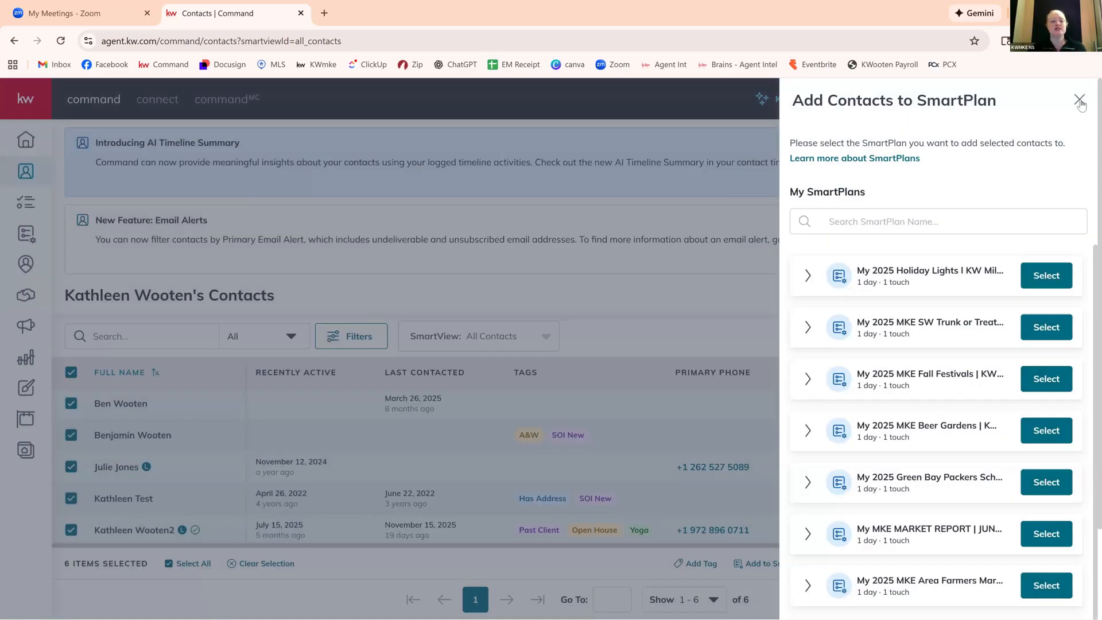
pyautogui.click(1079, 101)
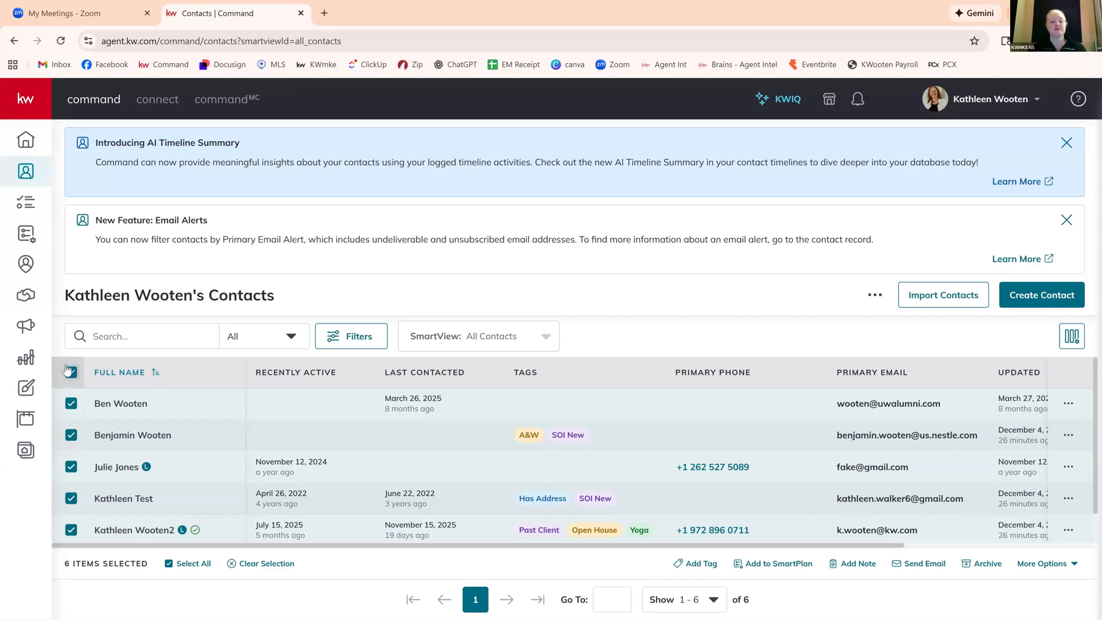
pyautogui.click(69, 372)
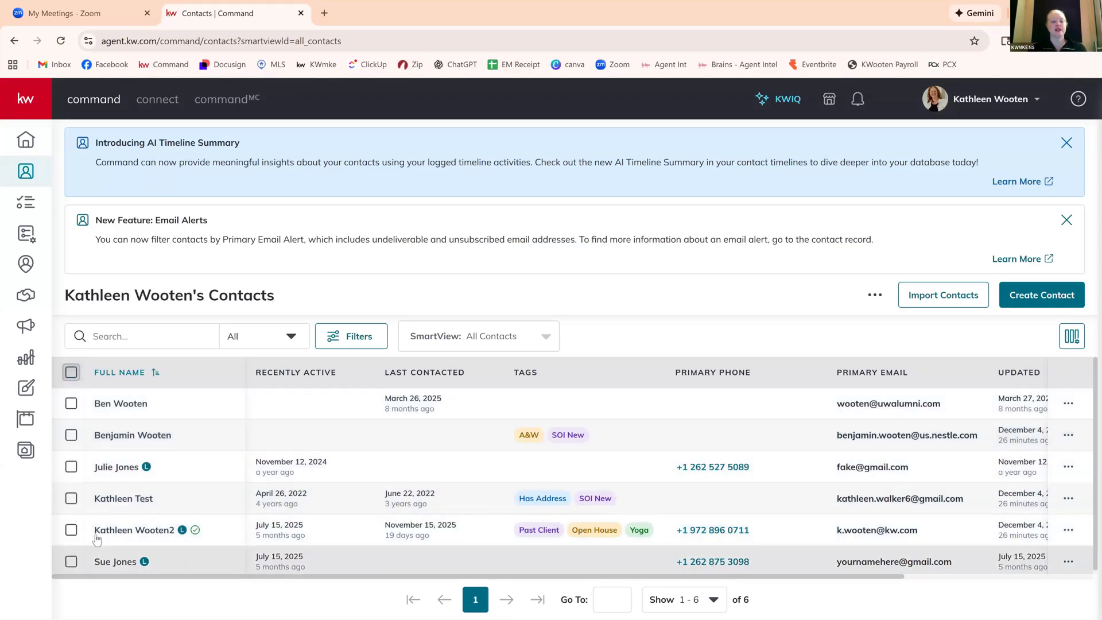
# Add the contact tagged Past Client, Open House and Yoga to My 2025 Holiday Lights, starting now, and accept the TCPA disclaimer.
pyautogui.click(71, 531)
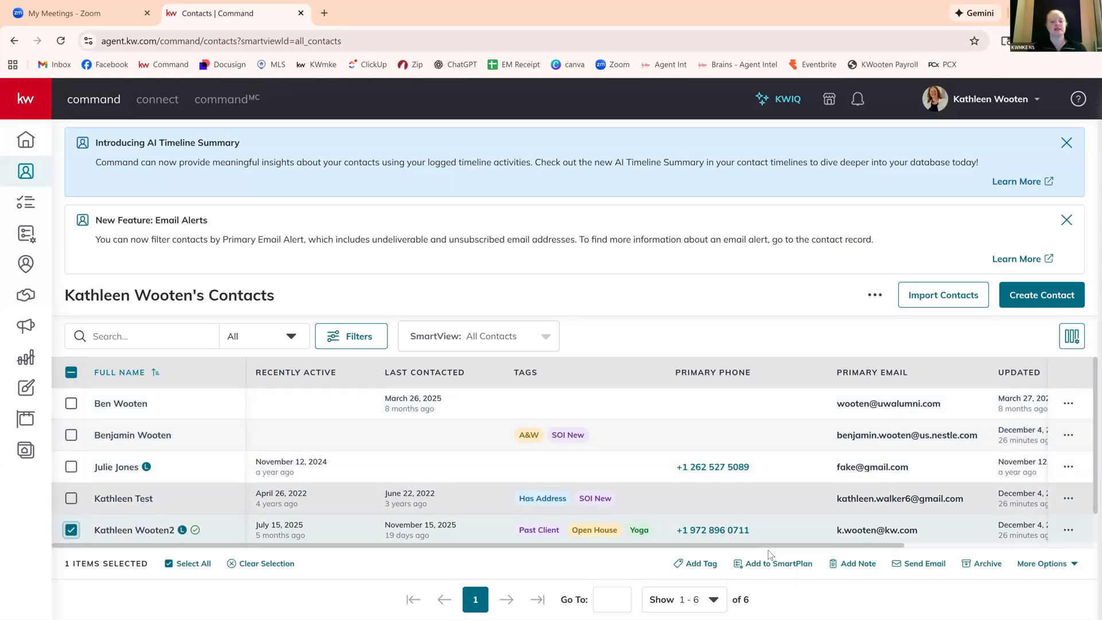
pyautogui.click(784, 565)
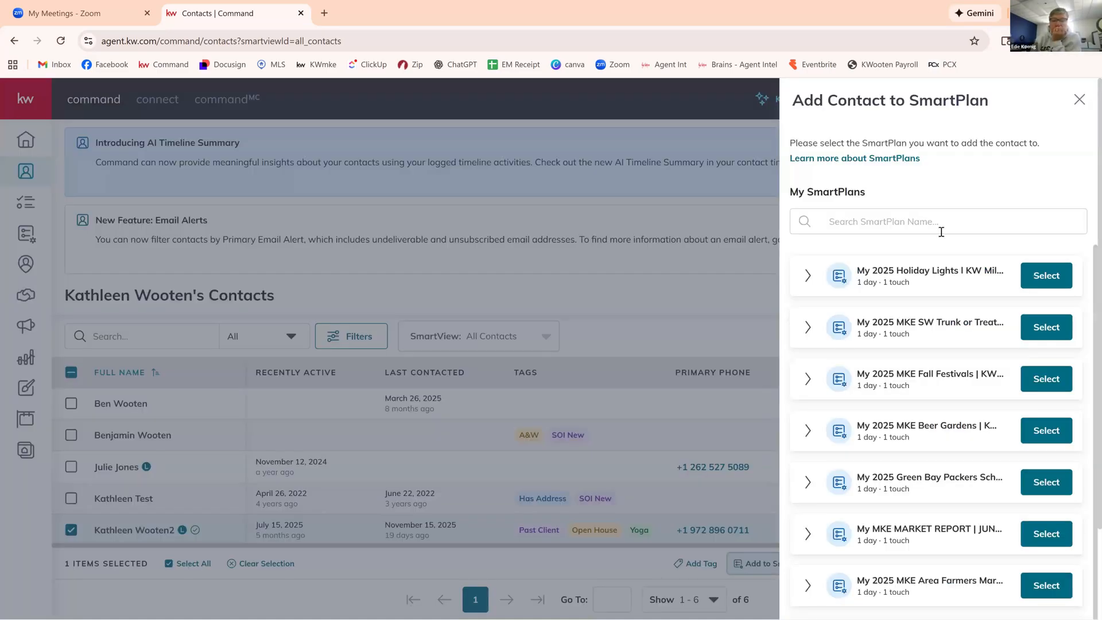
pyautogui.click(1059, 278)
pyautogui.click(1059, 278)
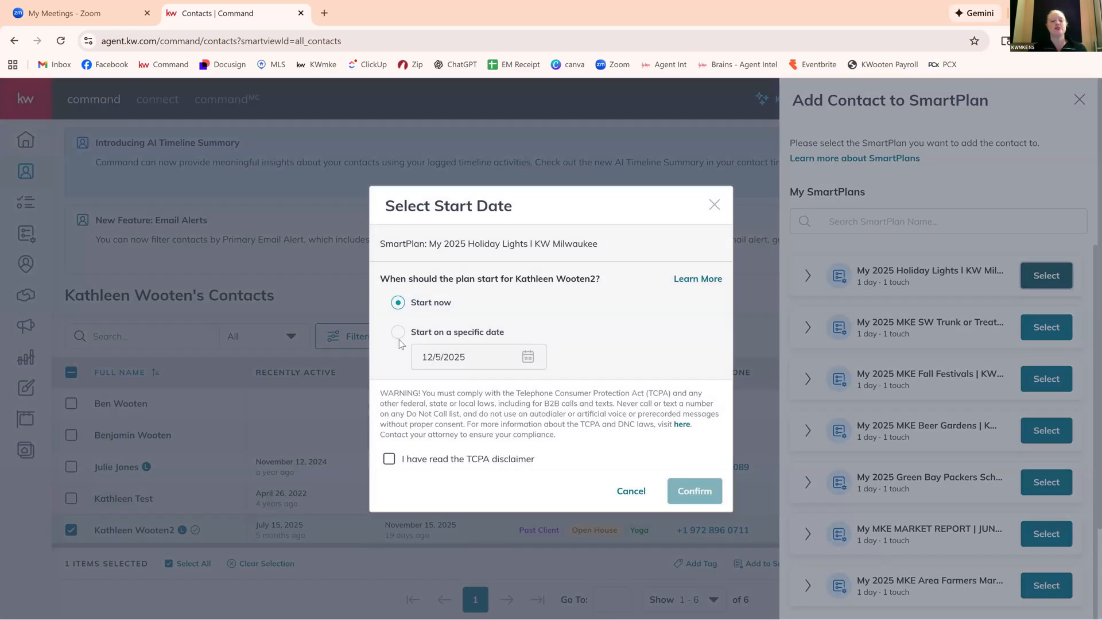
pyautogui.click(391, 459)
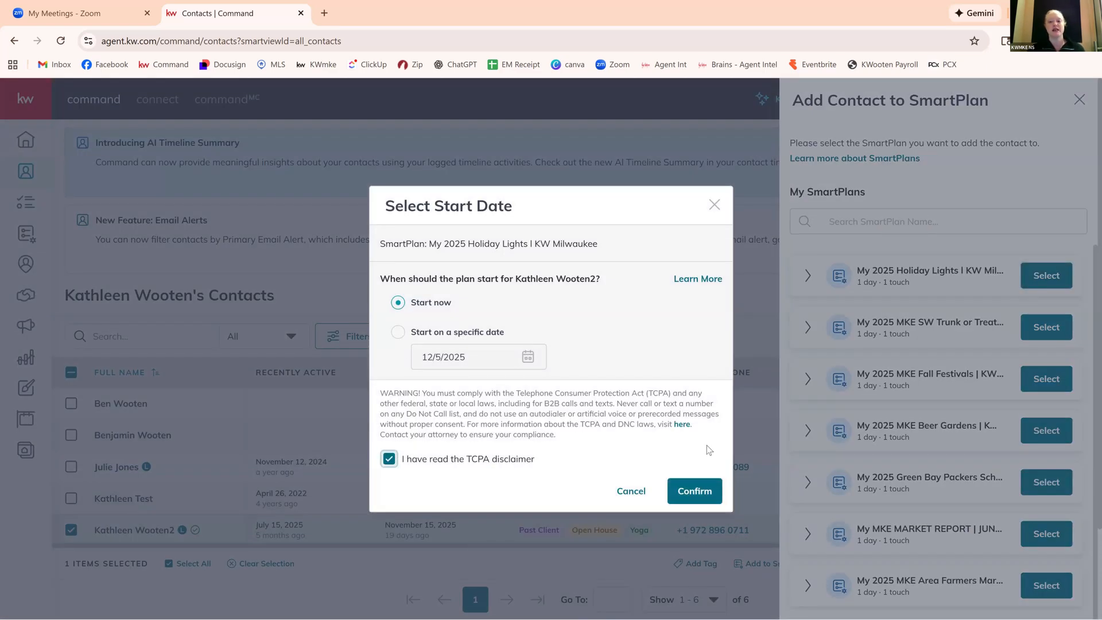
pyautogui.click(712, 492)
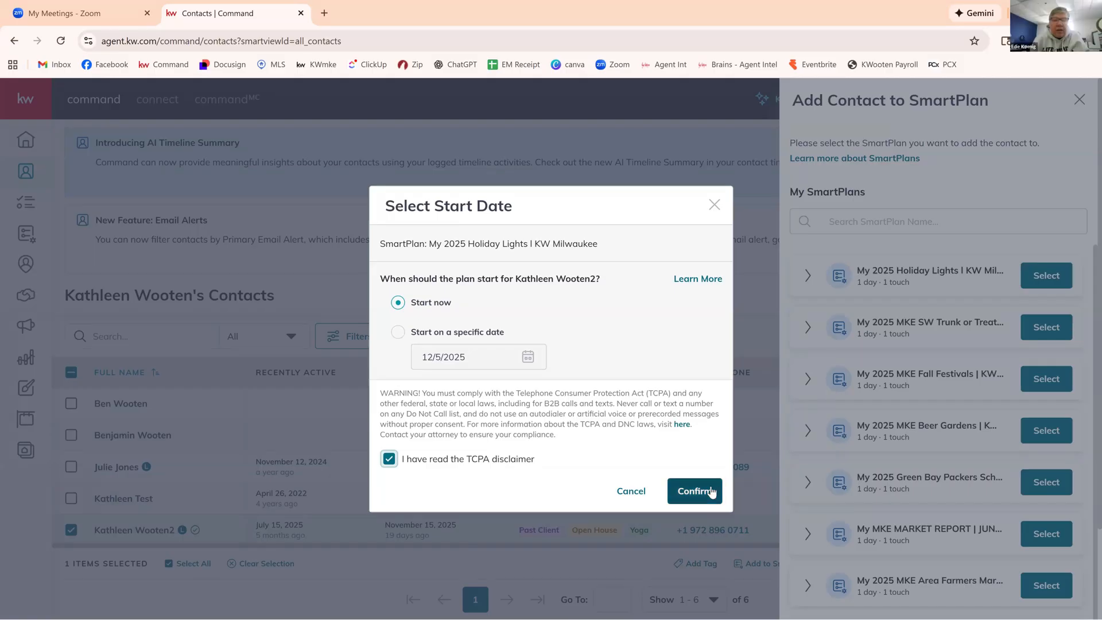
pyautogui.click(712, 491)
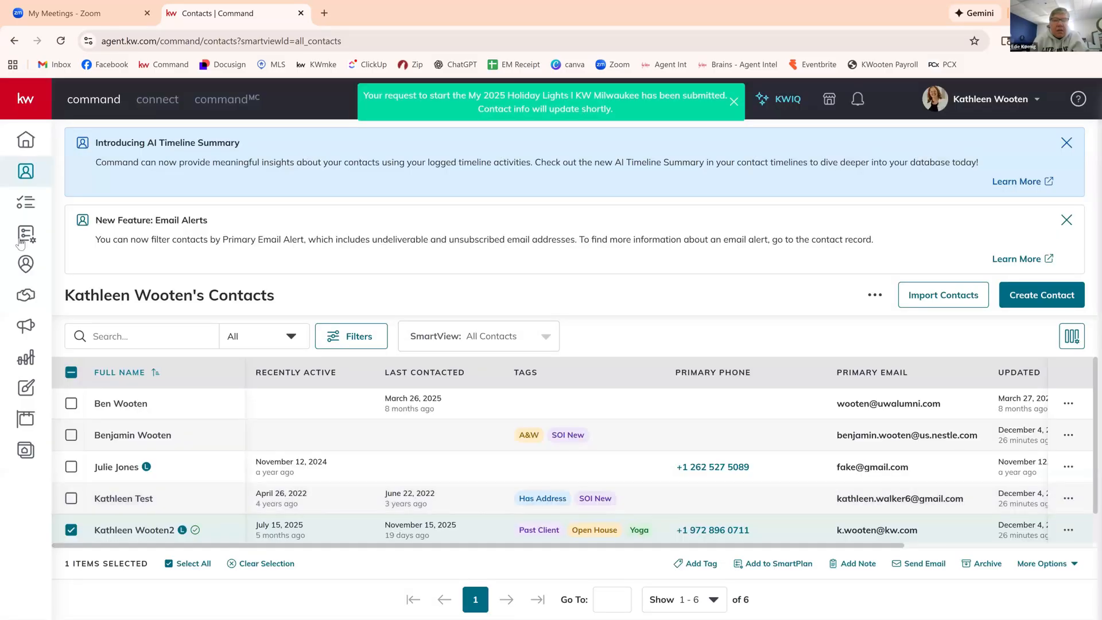
# Open My 2025 Holiday Lights from My SmartPlans and preview the design of its Day 1 email from header to footer.
pyautogui.click(24, 235)
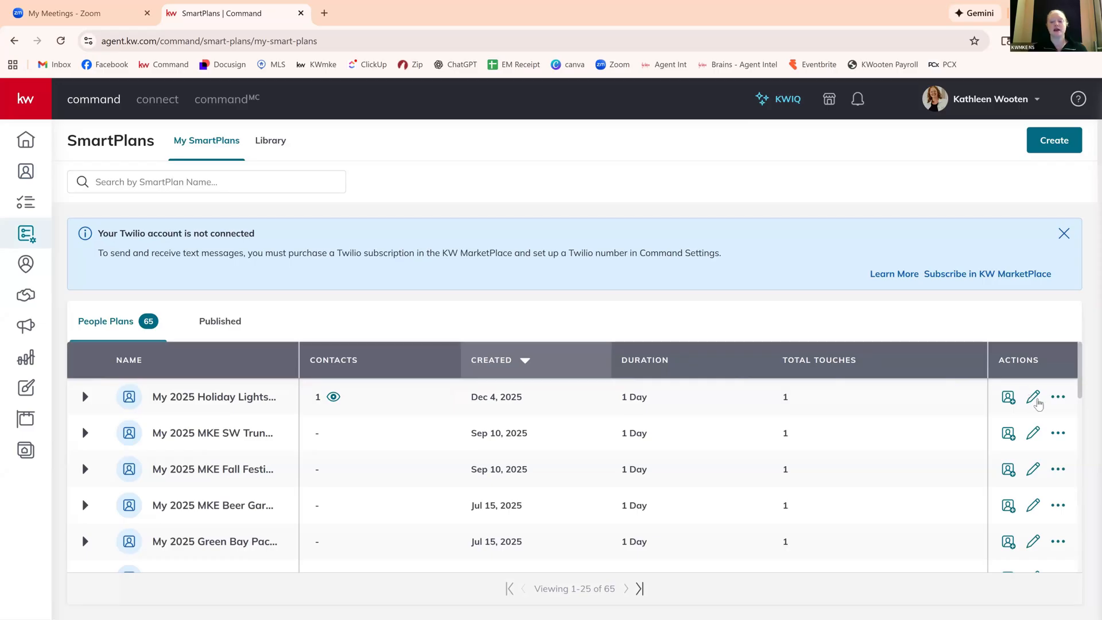
pyautogui.click(1033, 397)
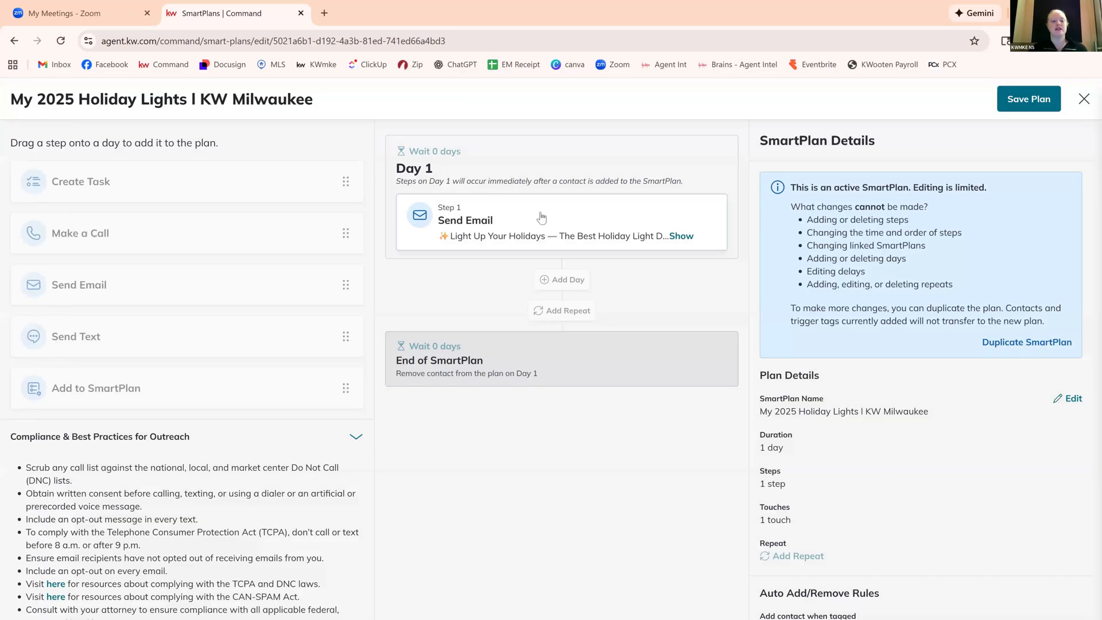
pyautogui.click(555, 238)
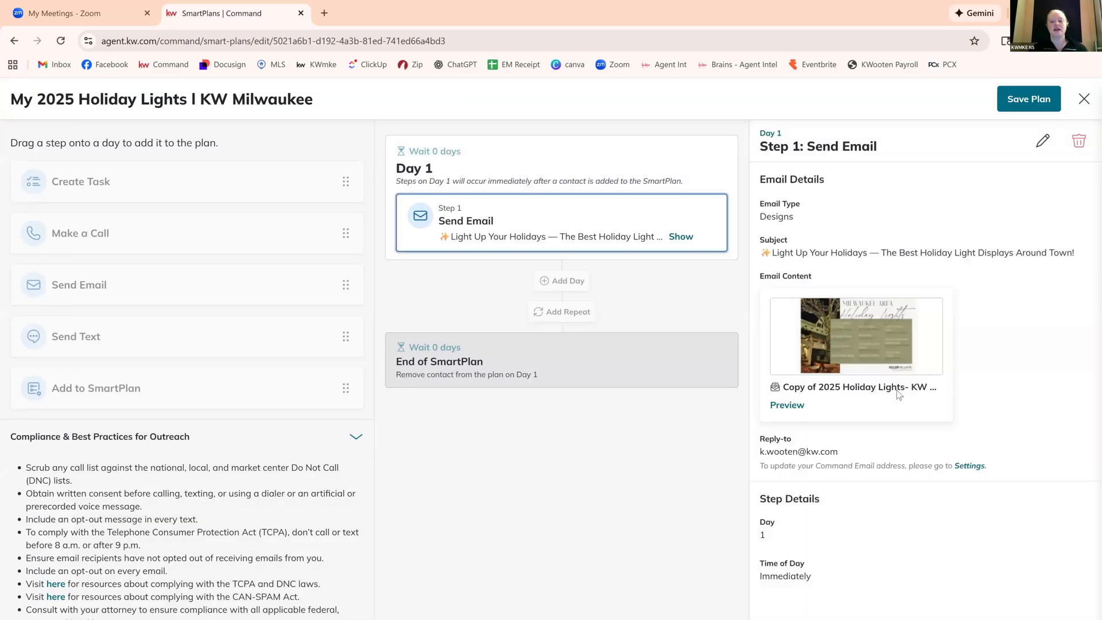
pyautogui.click(787, 405)
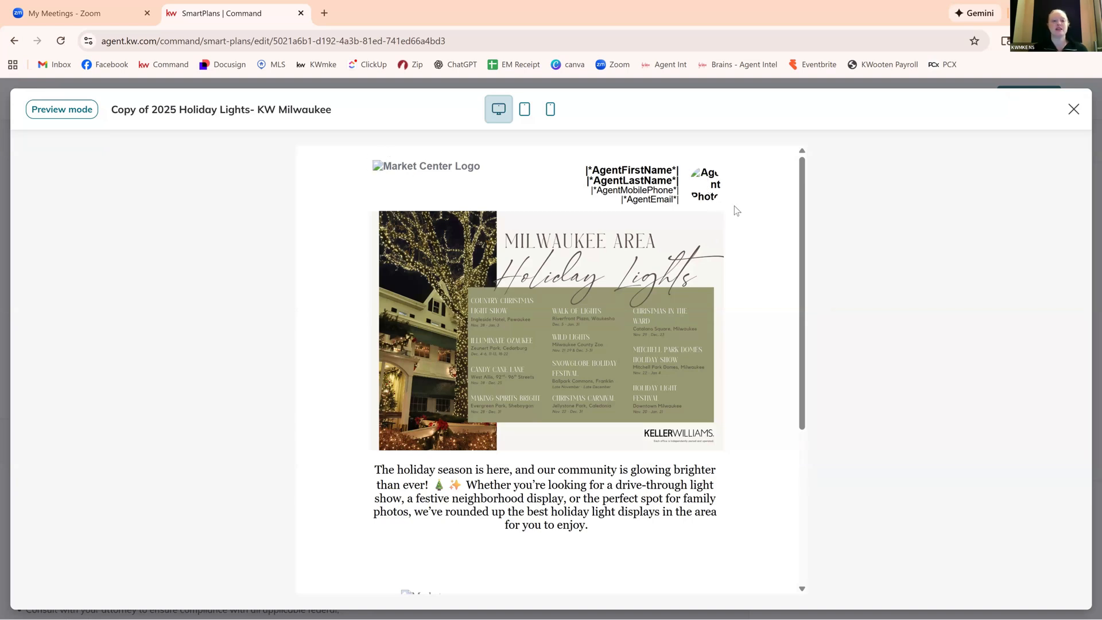
pyautogui.scroll(-3, 734, 206)
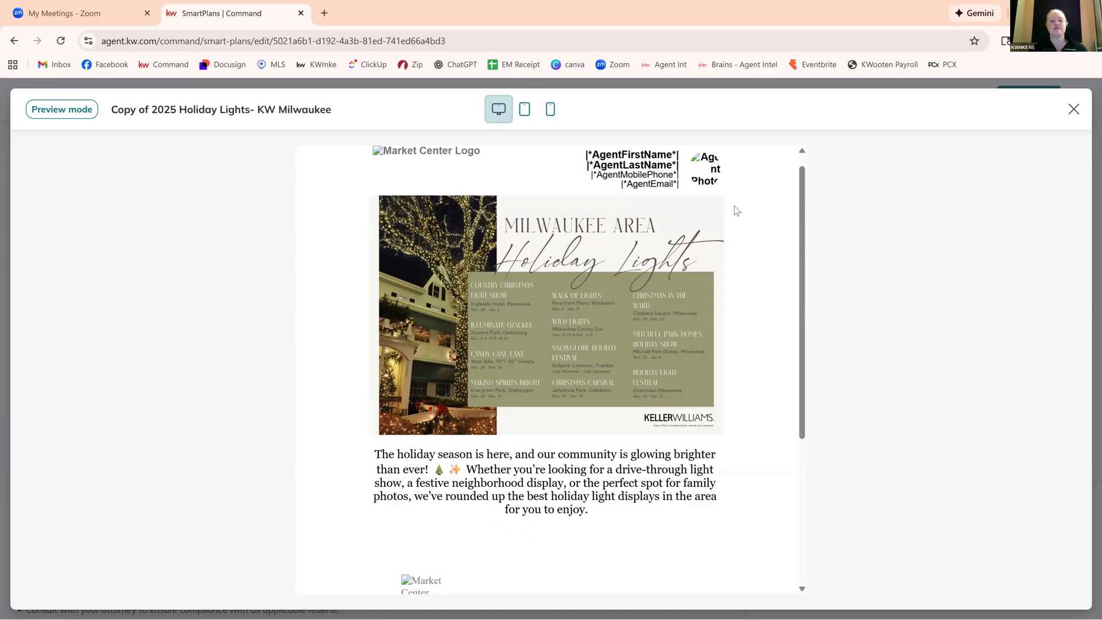
pyautogui.scroll(-2, 735, 205)
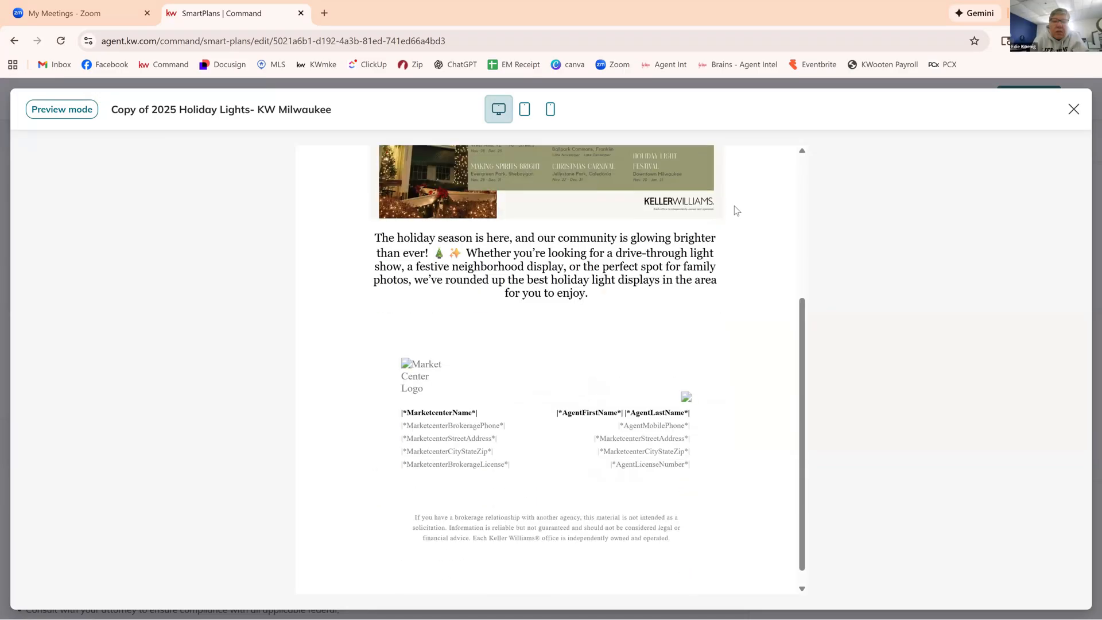
pyautogui.scroll(2, 734, 206)
pyautogui.scroll(3, 735, 205)
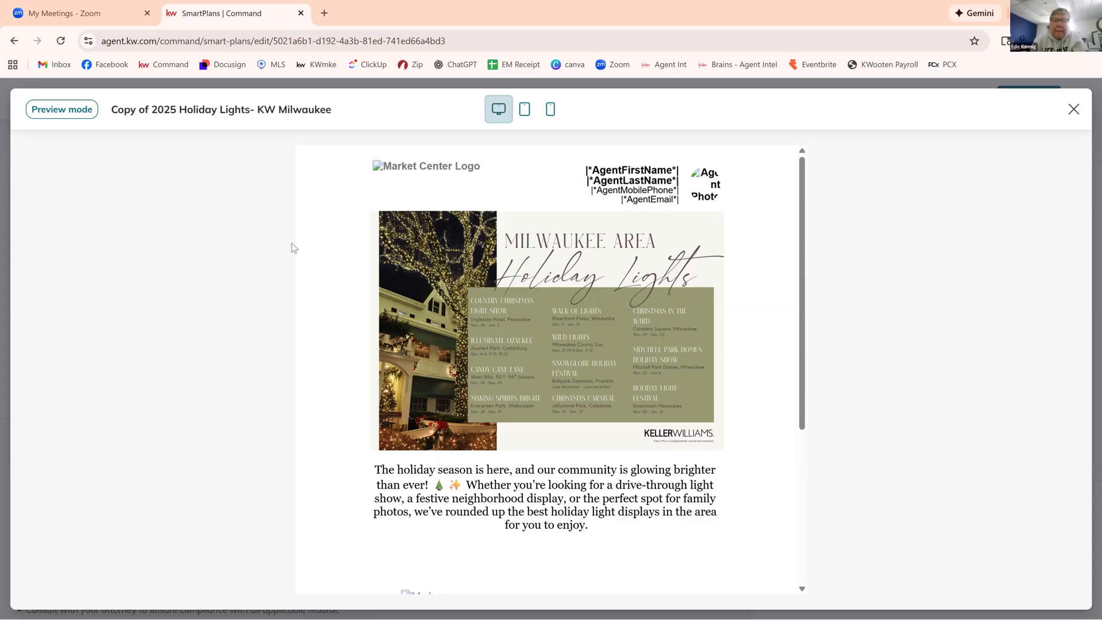
# Switch to Gmail in a new browser tab and read the received "Light Up Your Holidays" email, checking its branding, image and contact details.
pyautogui.hotkey('ctrl', 't')
pyautogui.click(54, 64)
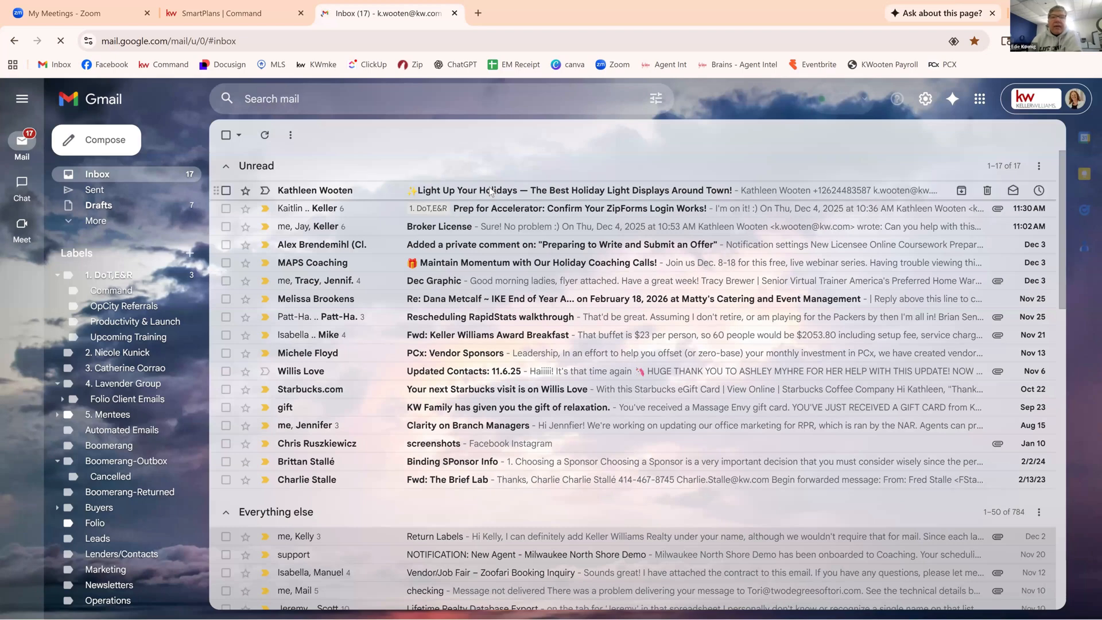
pyautogui.click(491, 192)
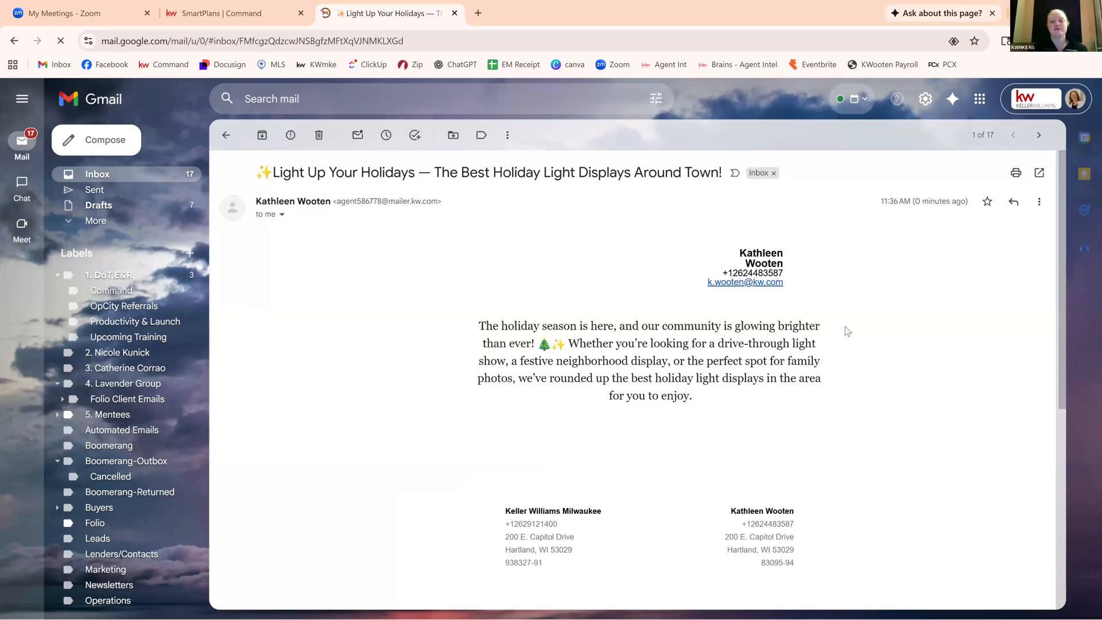
pyautogui.scroll(-2, 847, 332)
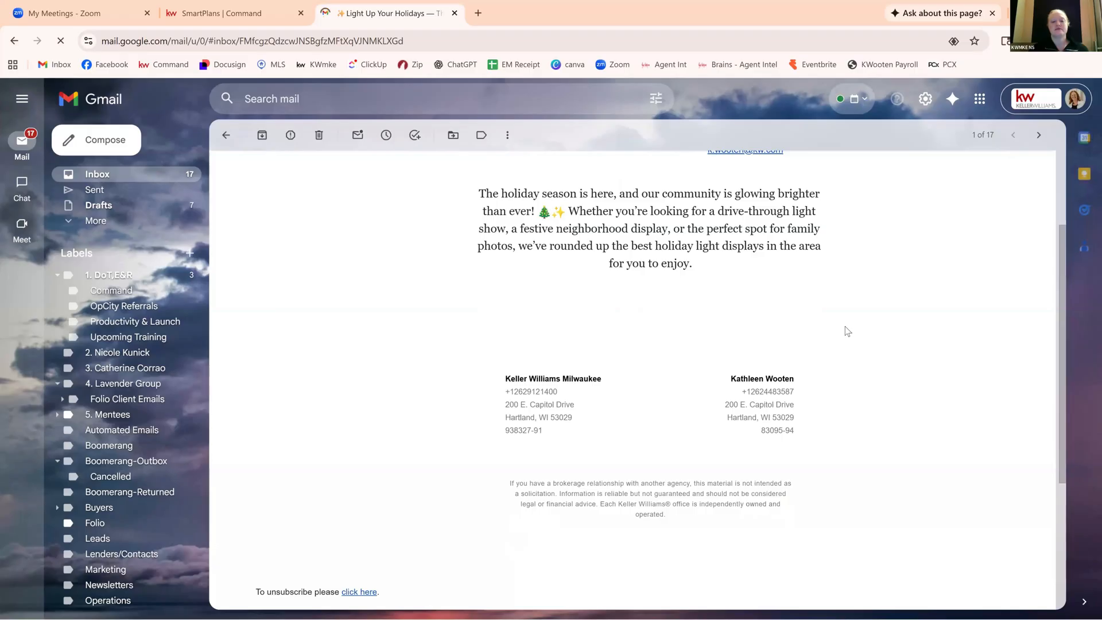
pyautogui.scroll(2, 847, 331)
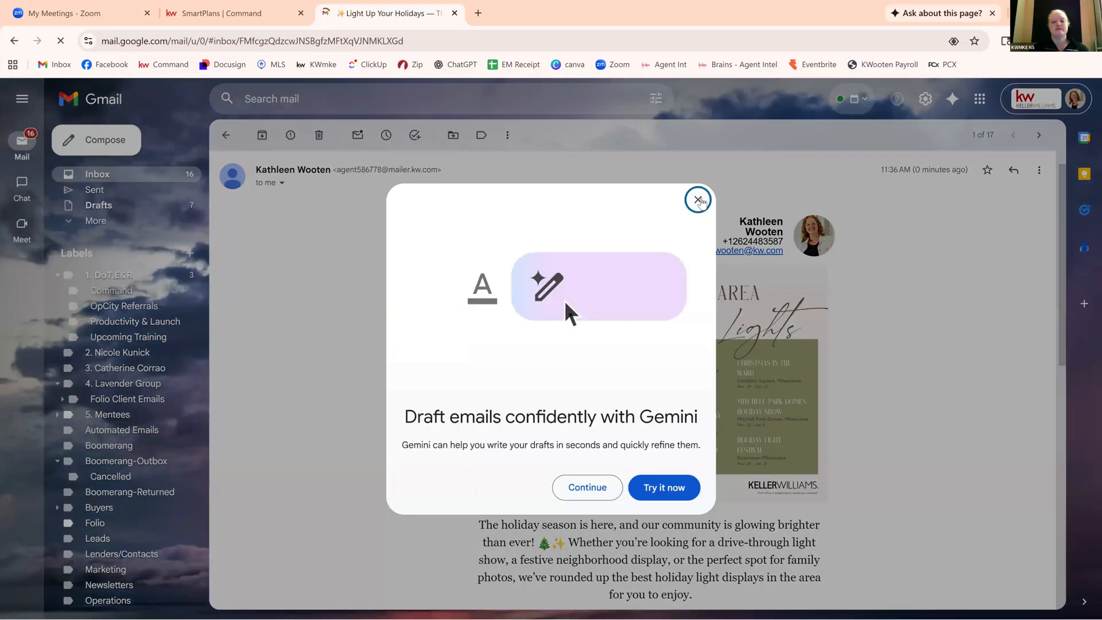
pyautogui.click(897, 364)
pyautogui.scroll(-3, 897, 364)
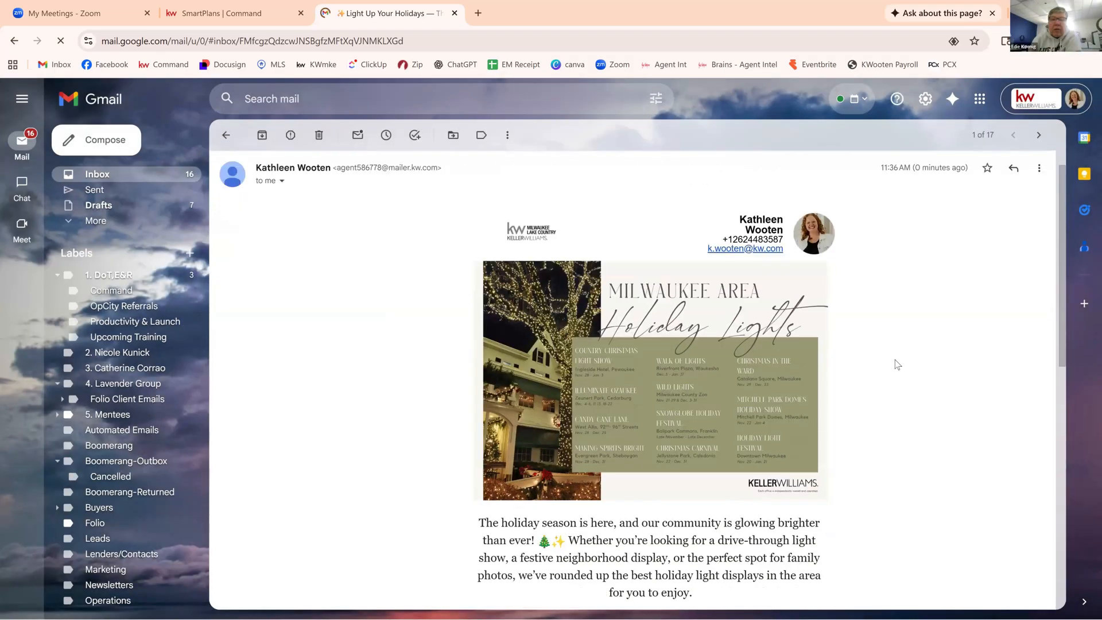
pyautogui.scroll(-2, 898, 364)
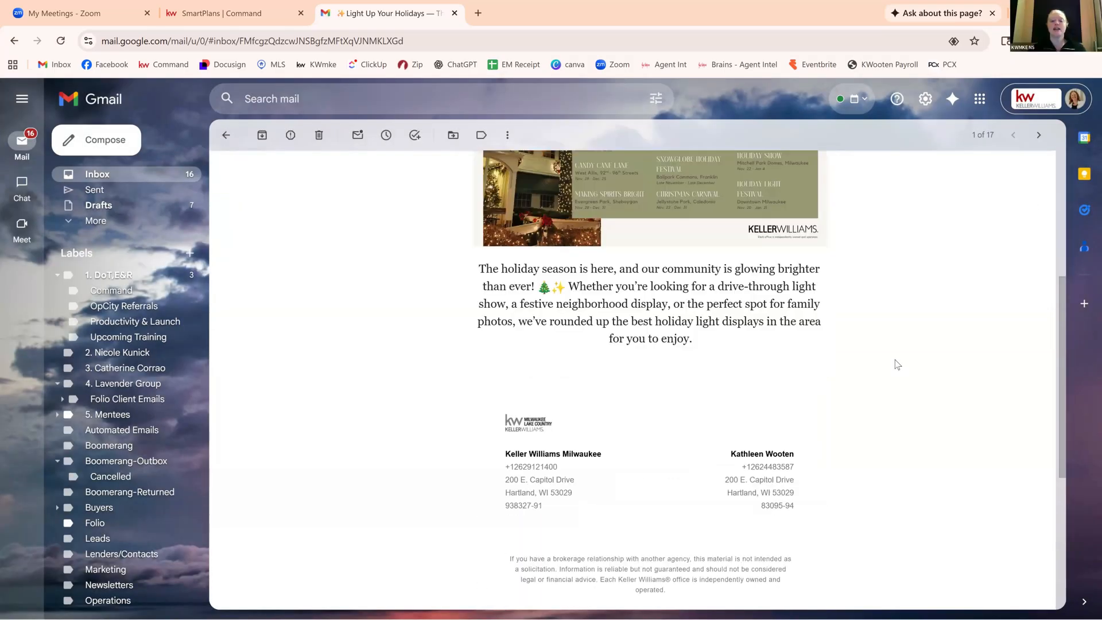
pyautogui.scroll(5, 897, 364)
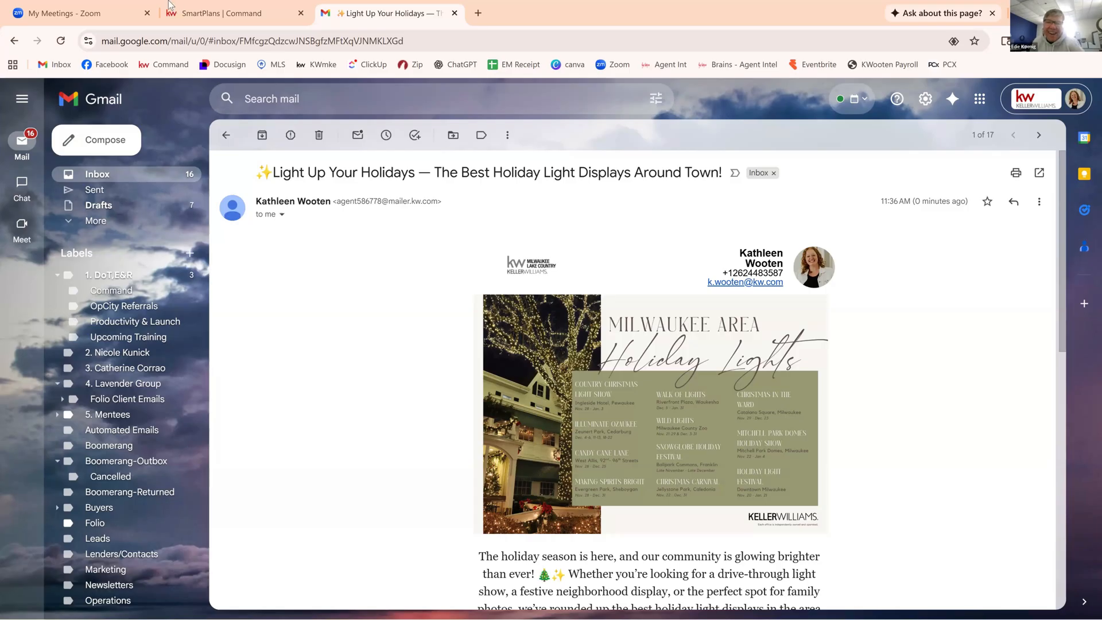
# Switch back to Command, close the email preview and the plan without saving, and return to the contacts list.
pyautogui.click(237, 13)
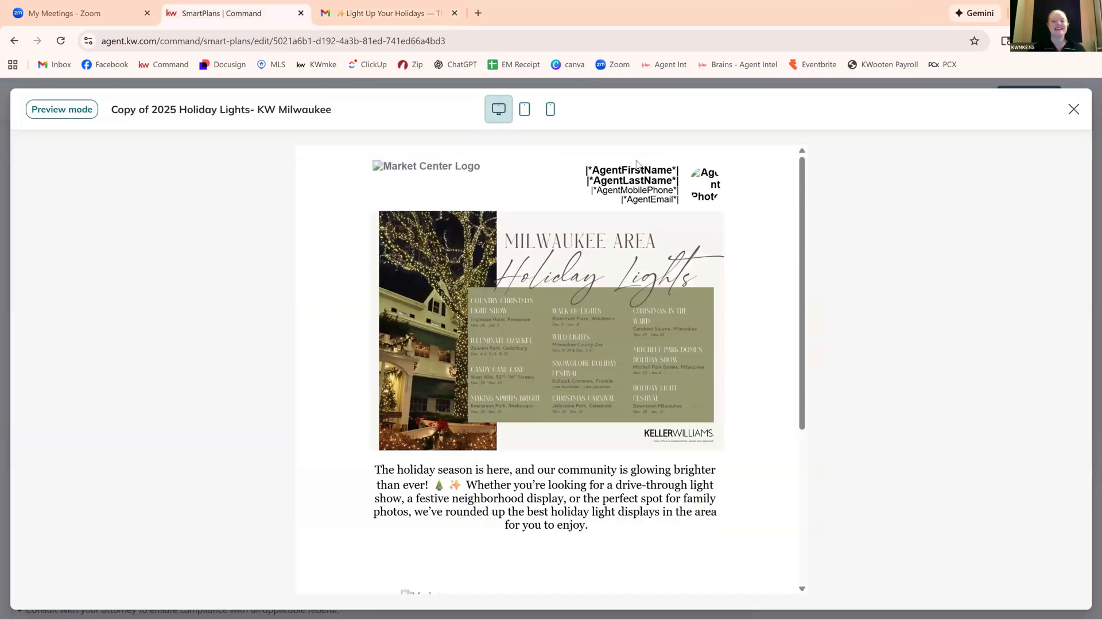
pyautogui.click(1073, 109)
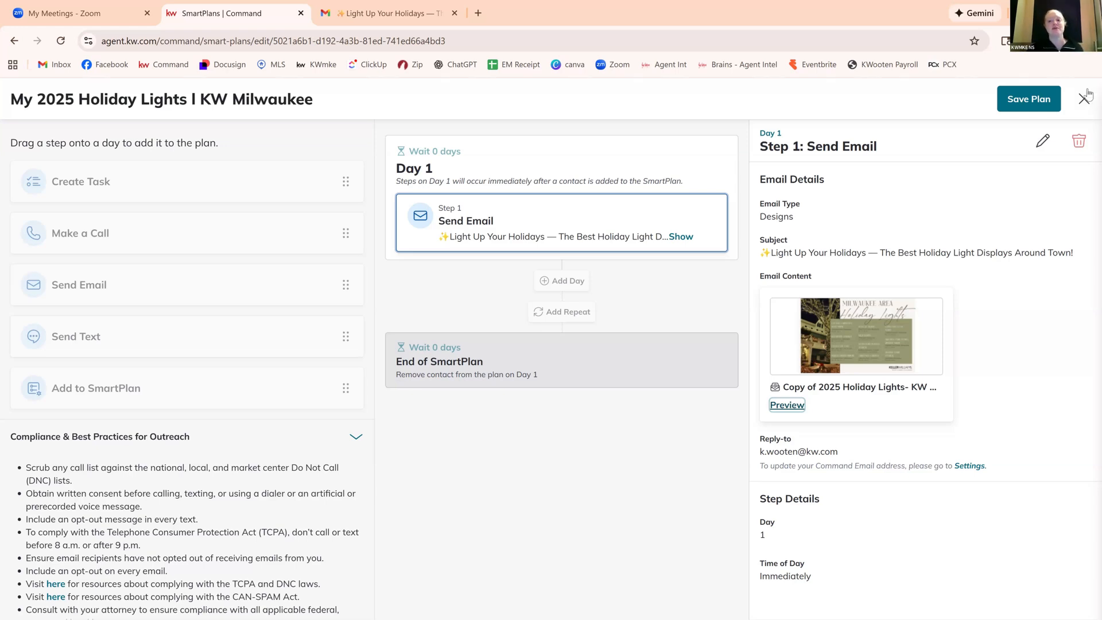
pyautogui.click(1084, 99)
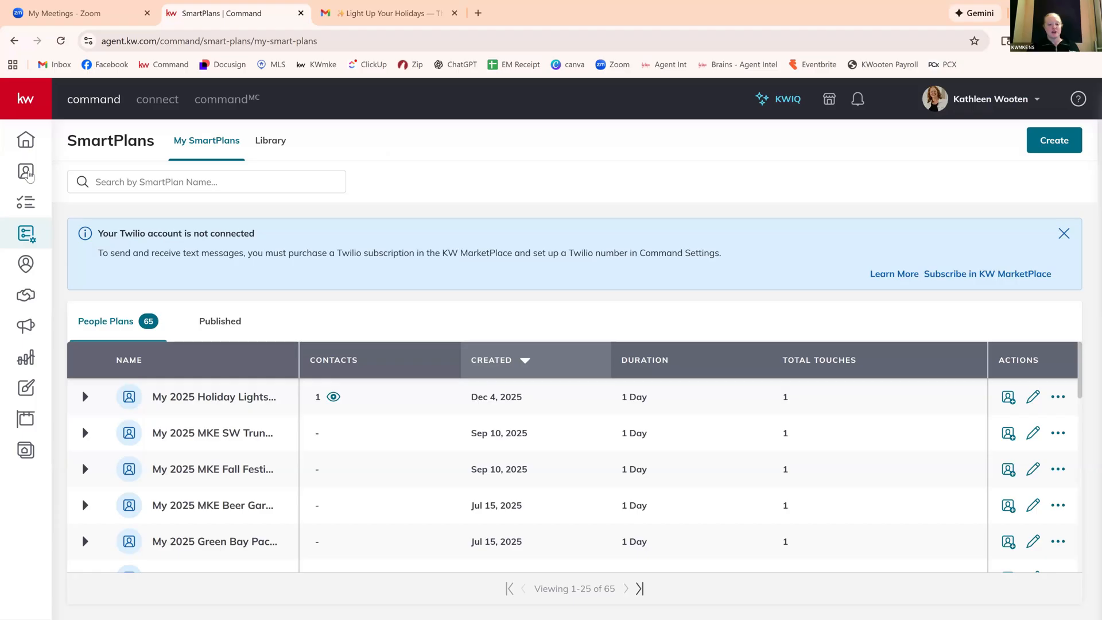
pyautogui.click(29, 175)
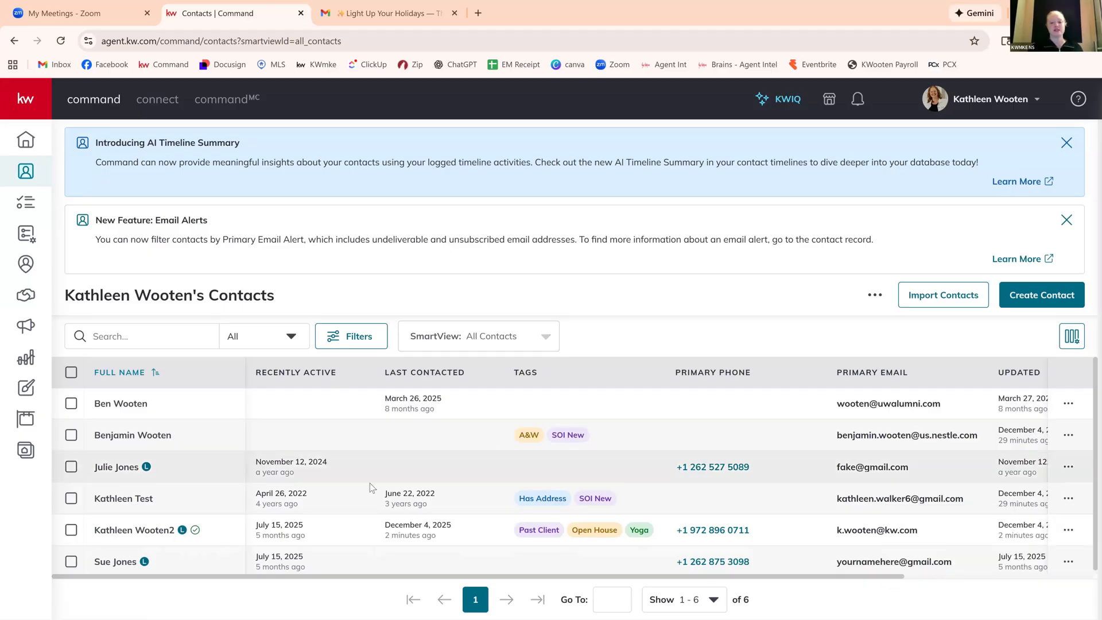
# Open the lead contact recently active on November 12, 2024, and review its lead source, property inquiry and contact details.
pyautogui.click(117, 467)
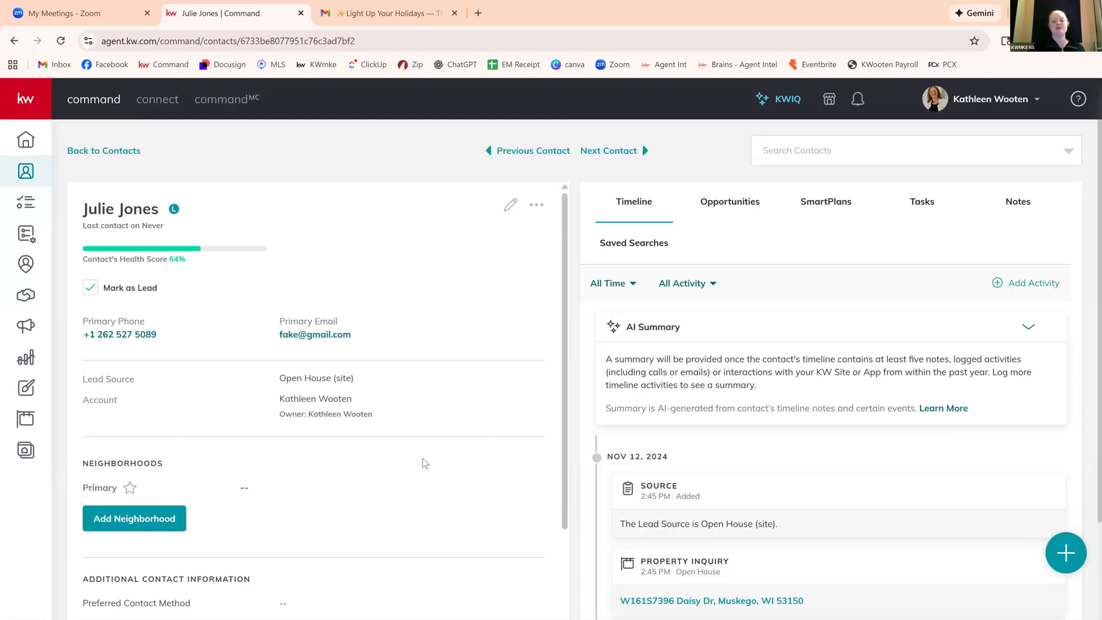
pyautogui.scroll(-1, 423, 463)
pyautogui.scroll(-2, 663, 467)
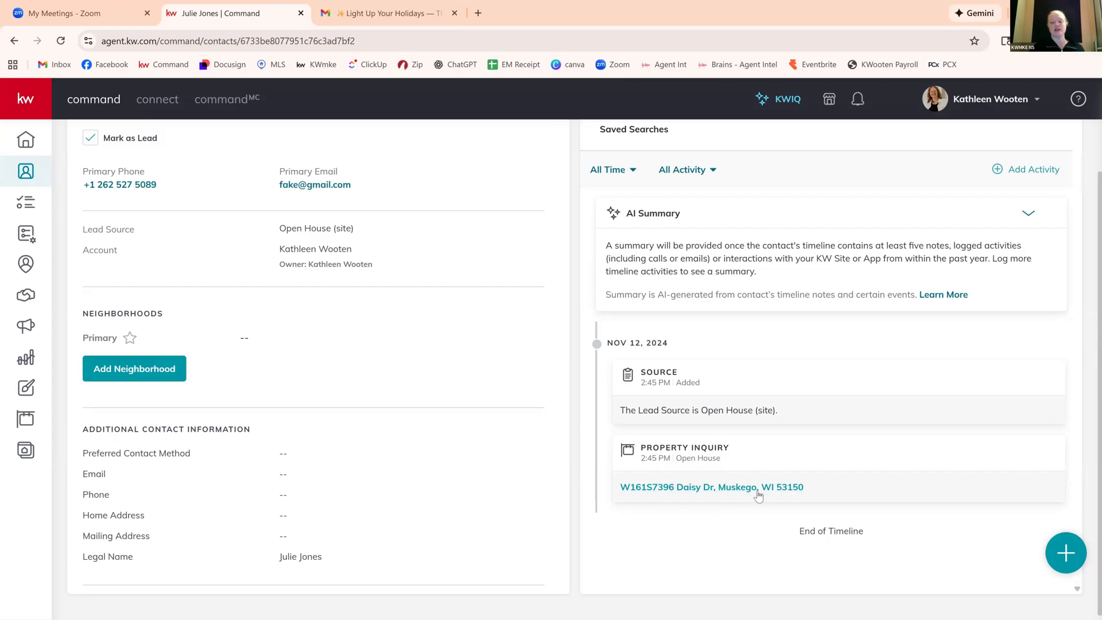
pyautogui.scroll(1, 371, 442)
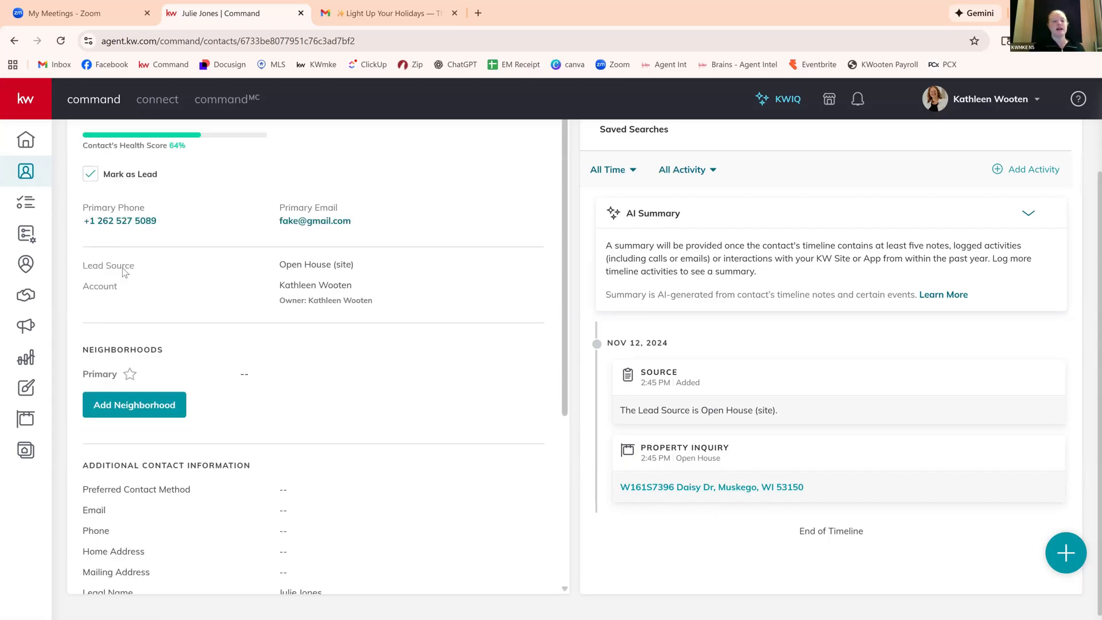
# Add the neighborhoods Little Muskego, Tess Corners - Muskego and Muskego to the contact from the map and save the selection.
pyautogui.click(147, 415)
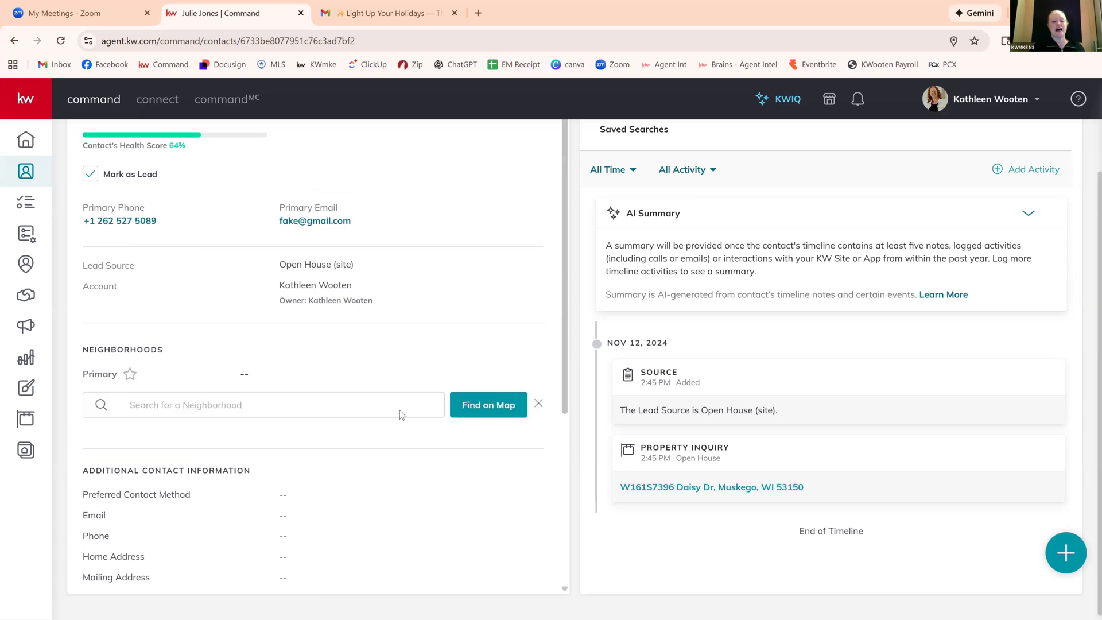
pyautogui.click(484, 414)
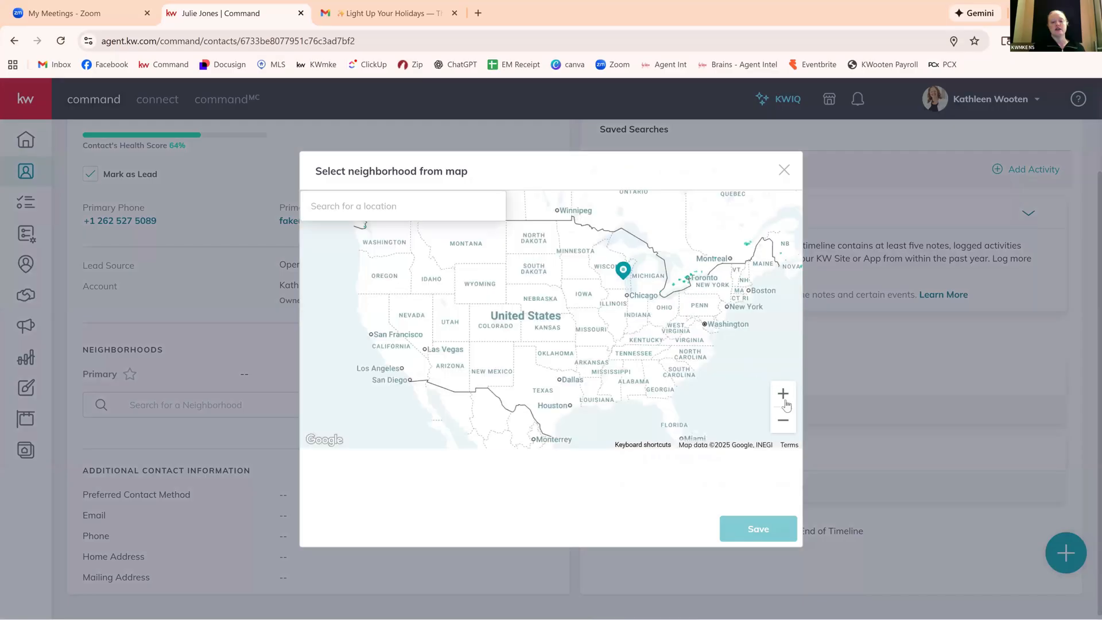
pyautogui.click(783, 393)
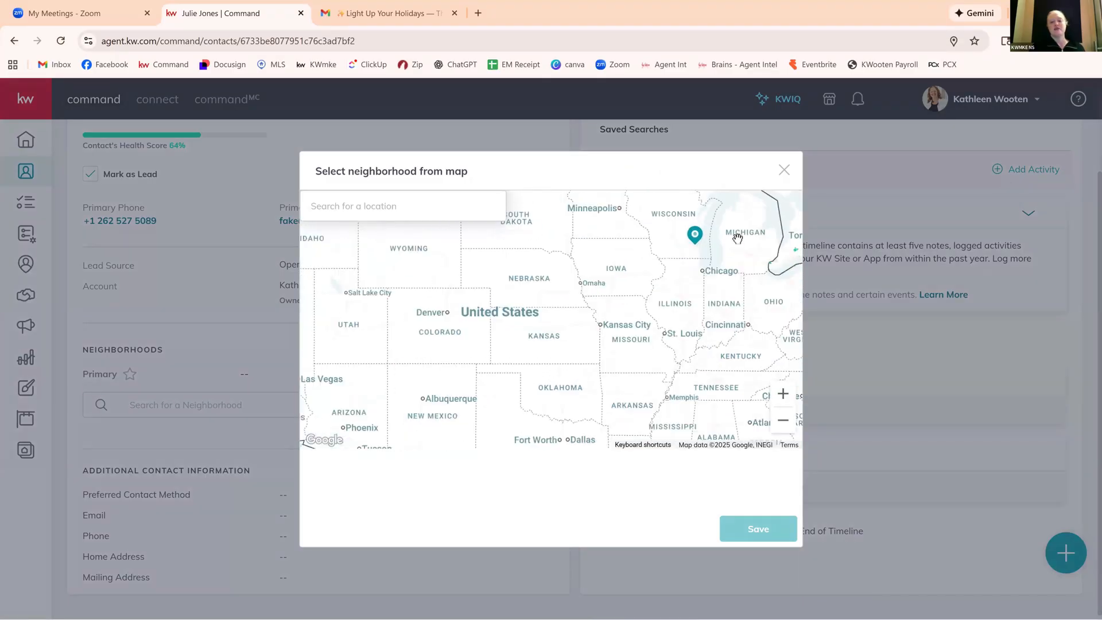
pyautogui.moveTo(657, 320); pyautogui.dragTo(568, 447)
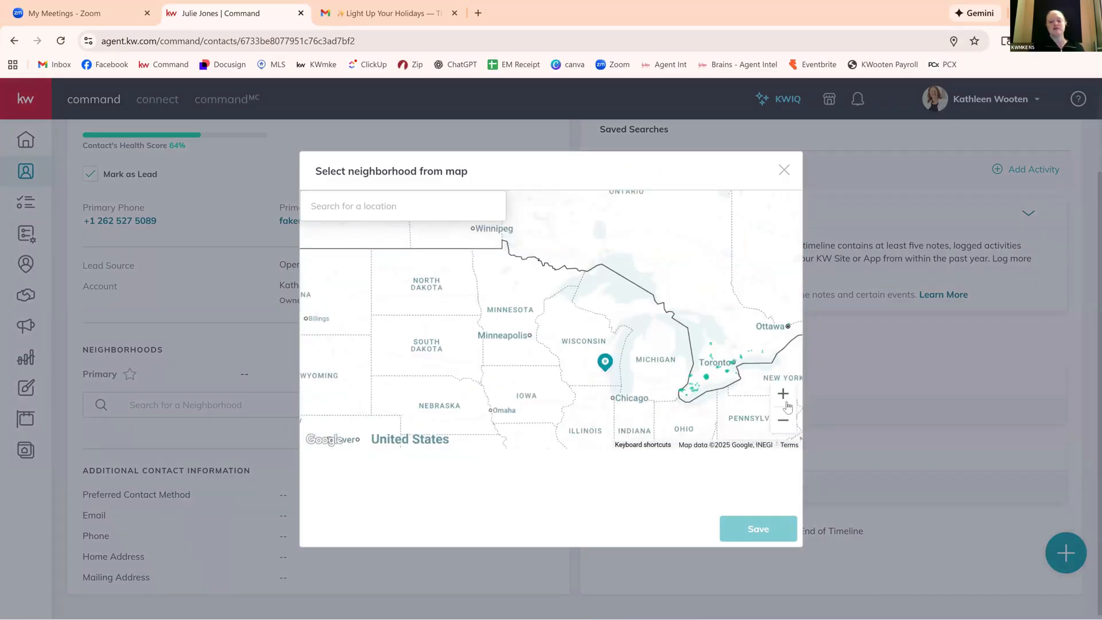
pyautogui.click(783, 394)
pyautogui.click(783, 393)
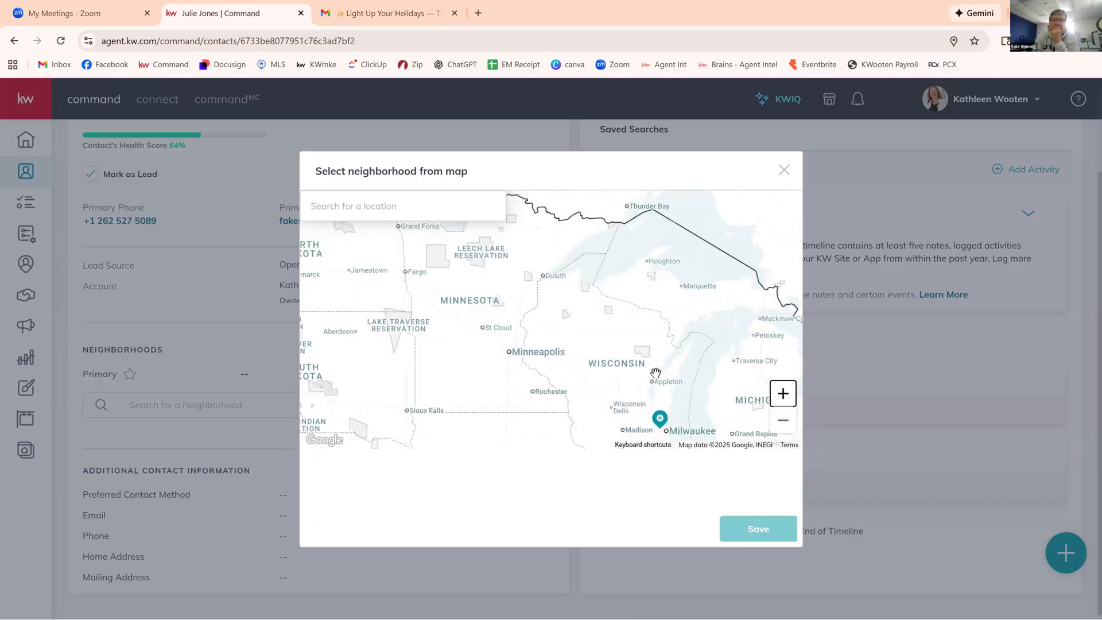
pyautogui.click(783, 394)
pyautogui.moveTo(574, 278); pyautogui.dragTo(519, 217)
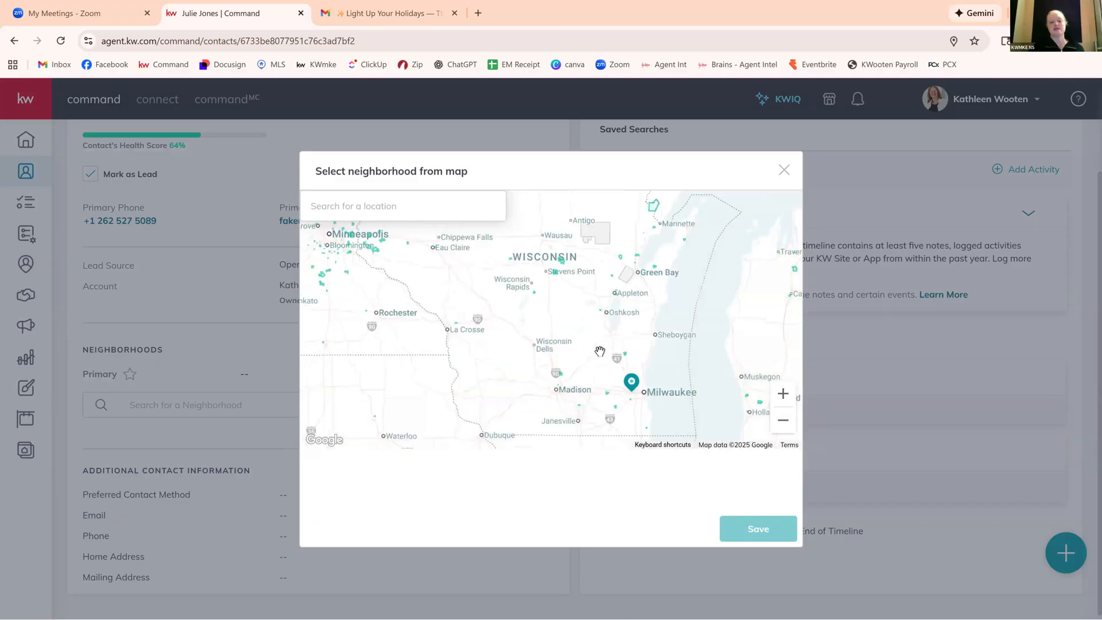
pyautogui.moveTo(558, 319); pyautogui.dragTo(534, 296)
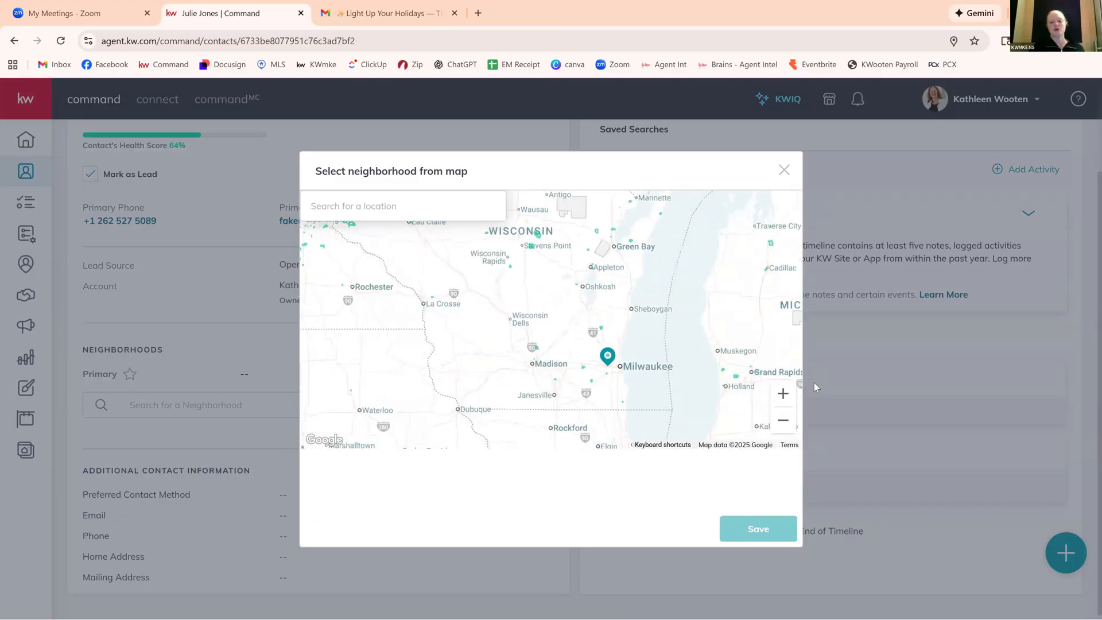
pyautogui.click(782, 394)
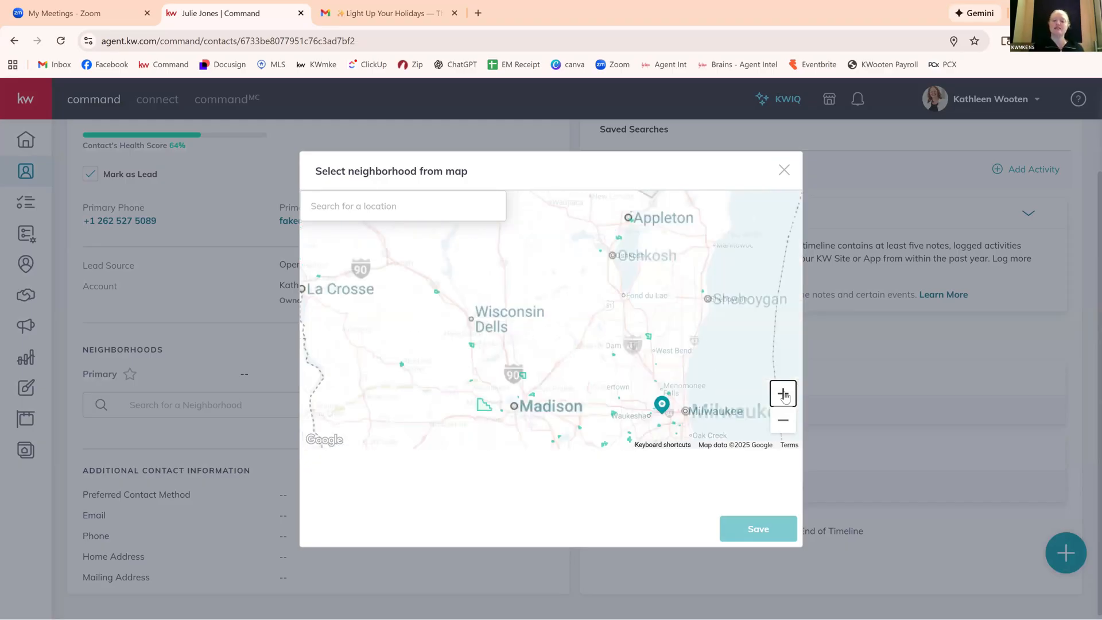
pyautogui.moveTo(563, 286); pyautogui.dragTo(430, 206)
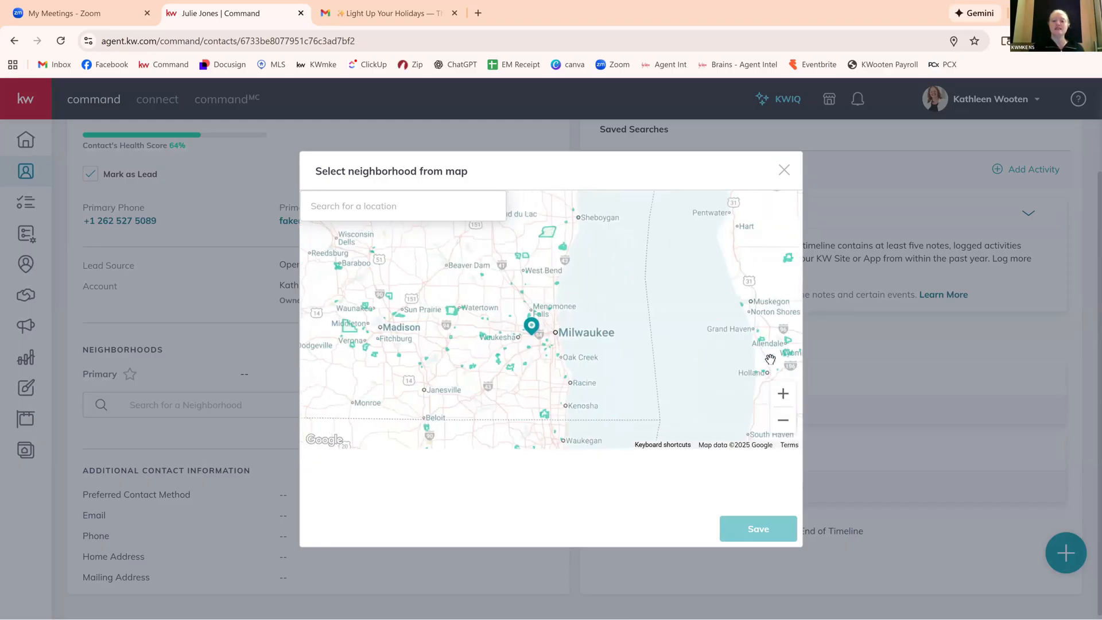
pyautogui.click(783, 394)
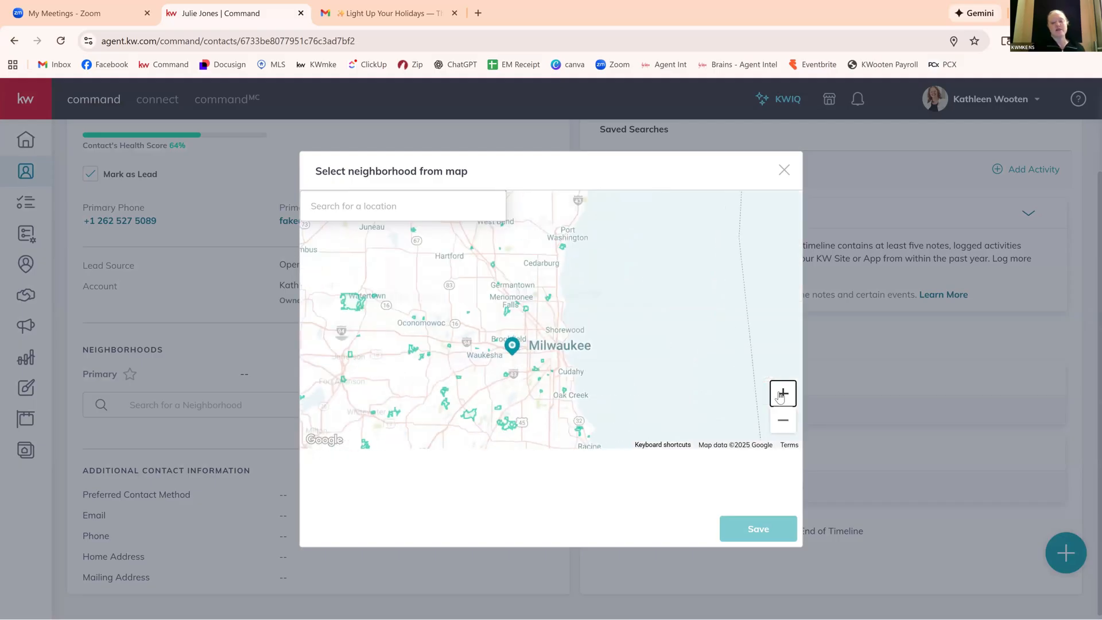
pyautogui.click(783, 394)
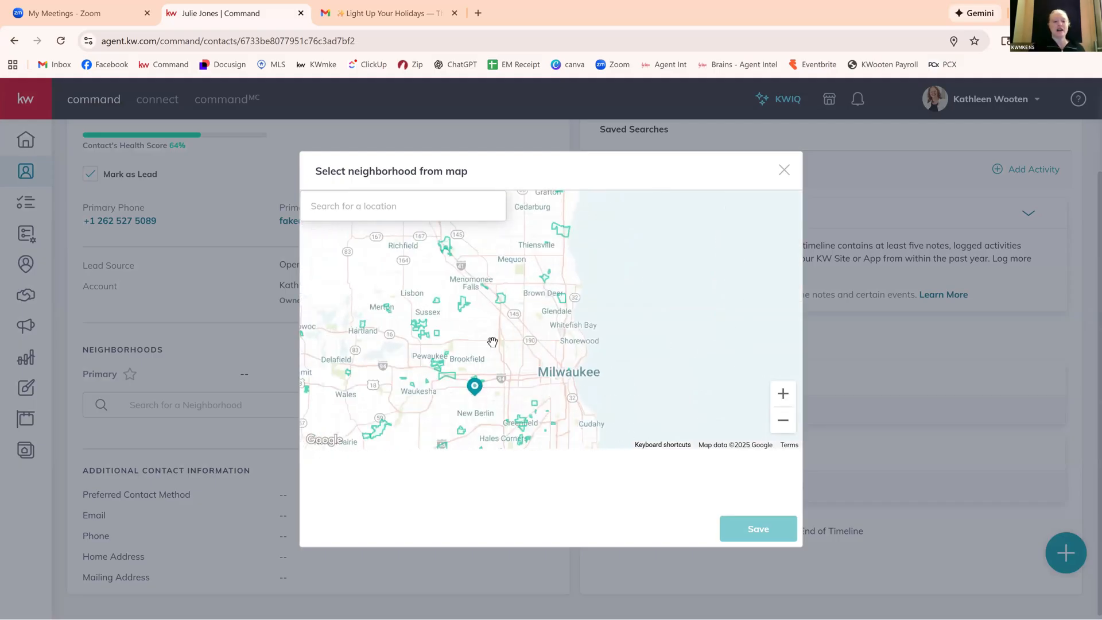
pyautogui.moveTo(493, 342); pyautogui.dragTo(567, 316)
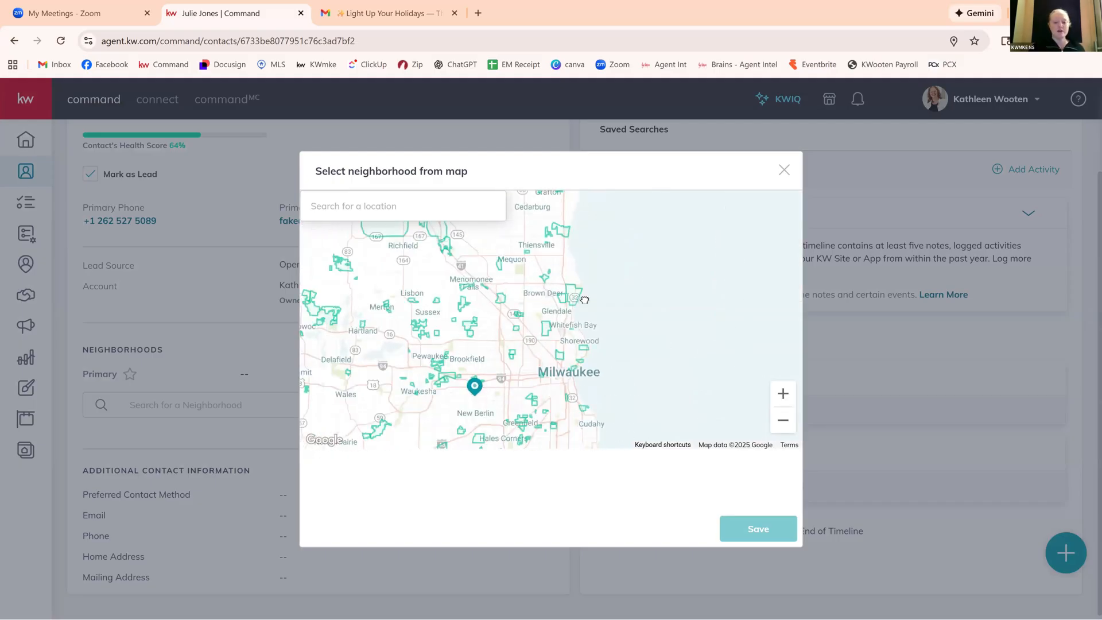
pyautogui.click(783, 394)
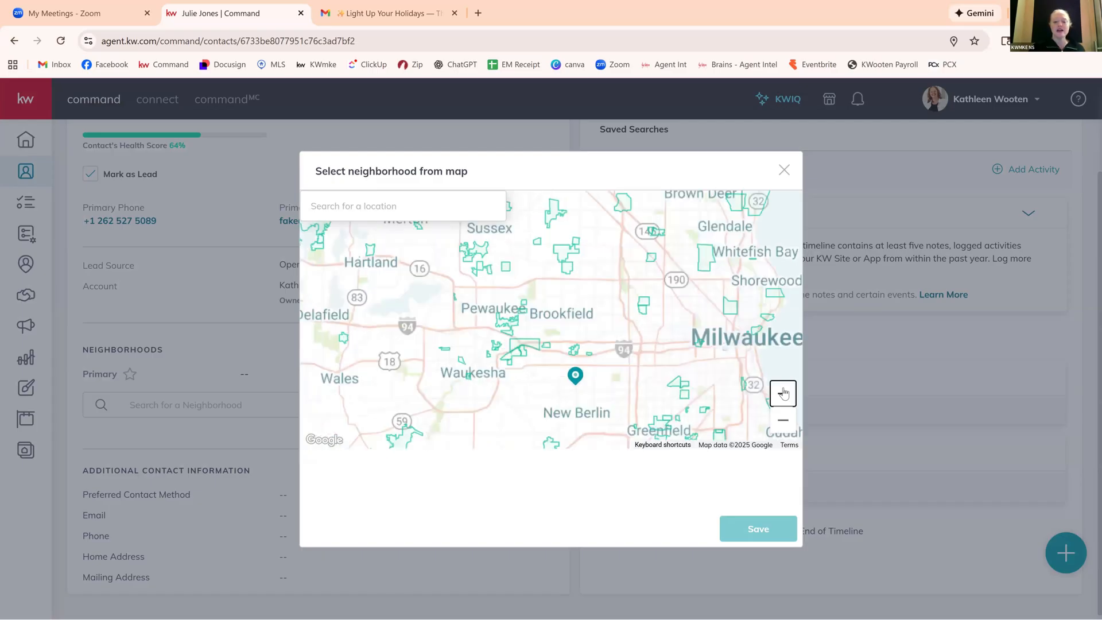
pyautogui.moveTo(668, 398); pyautogui.dragTo(601, 297)
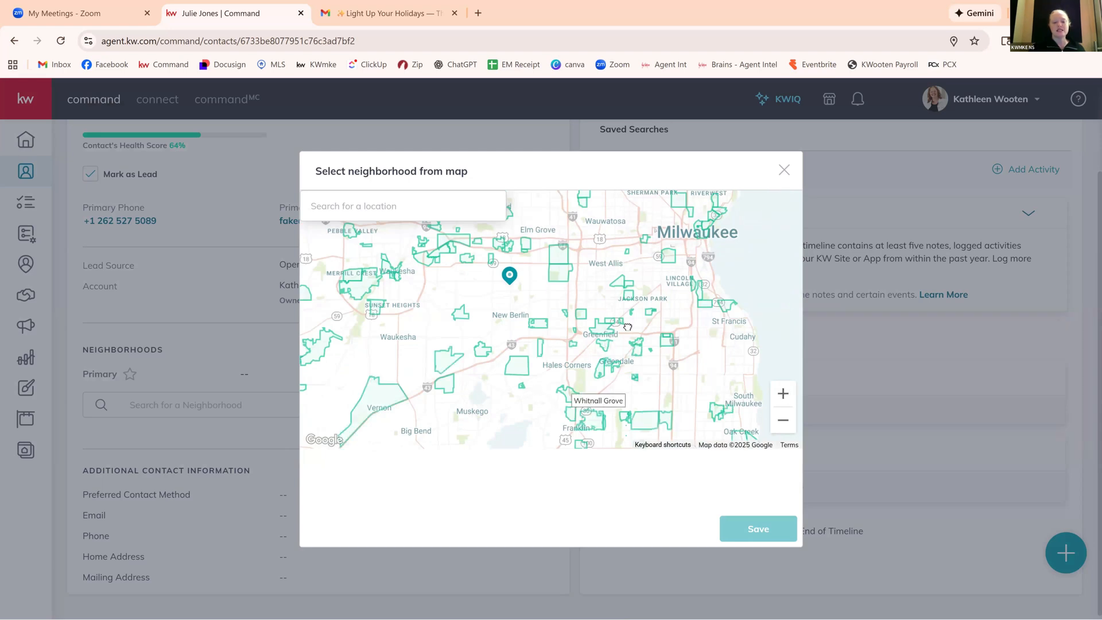
pyautogui.moveTo(749, 432); pyautogui.dragTo(772, 415)
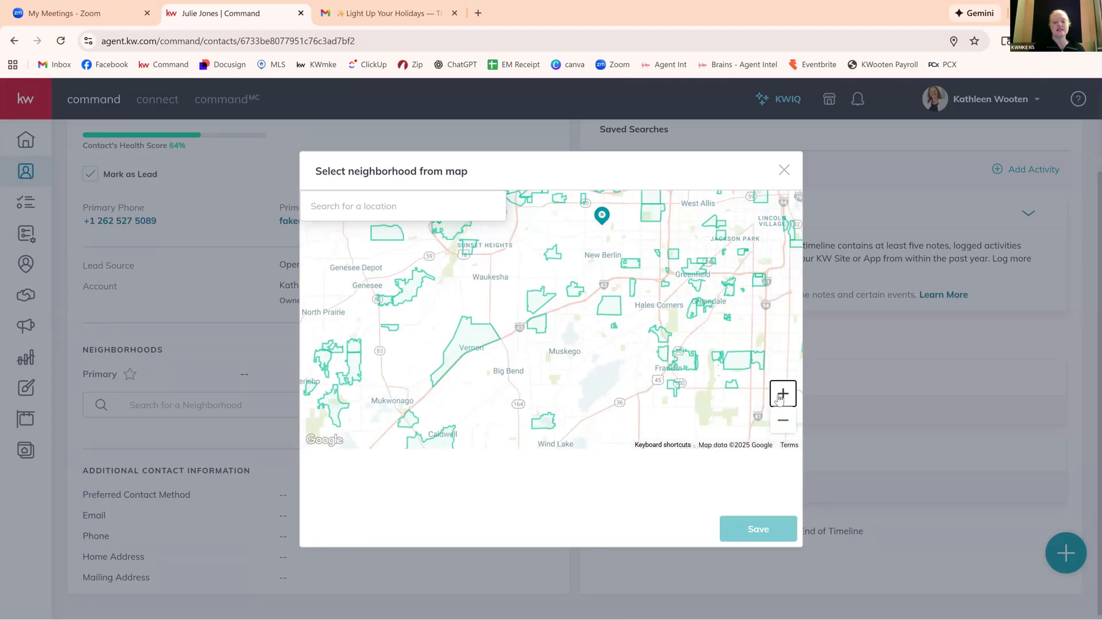
pyautogui.click(781, 394)
pyautogui.click(782, 395)
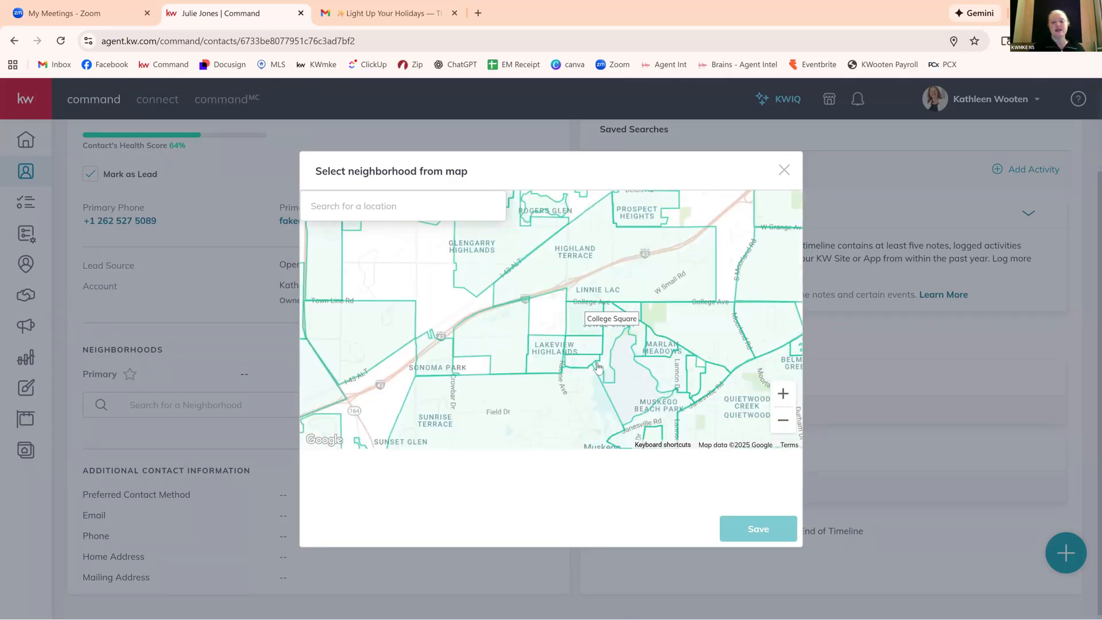
pyautogui.click(578, 415)
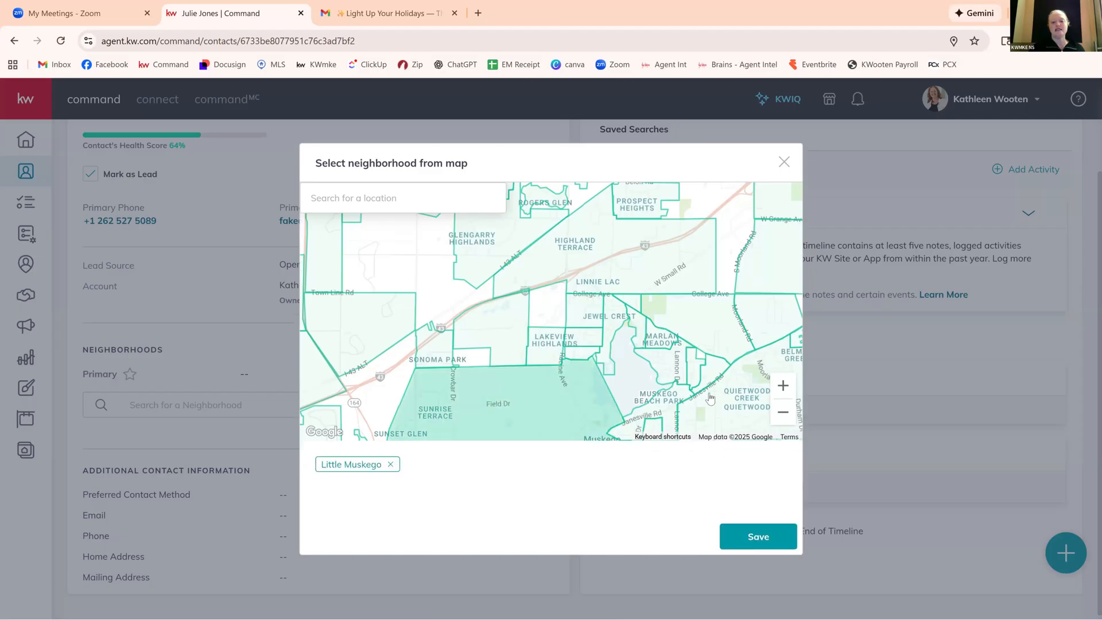
pyautogui.click(659, 404)
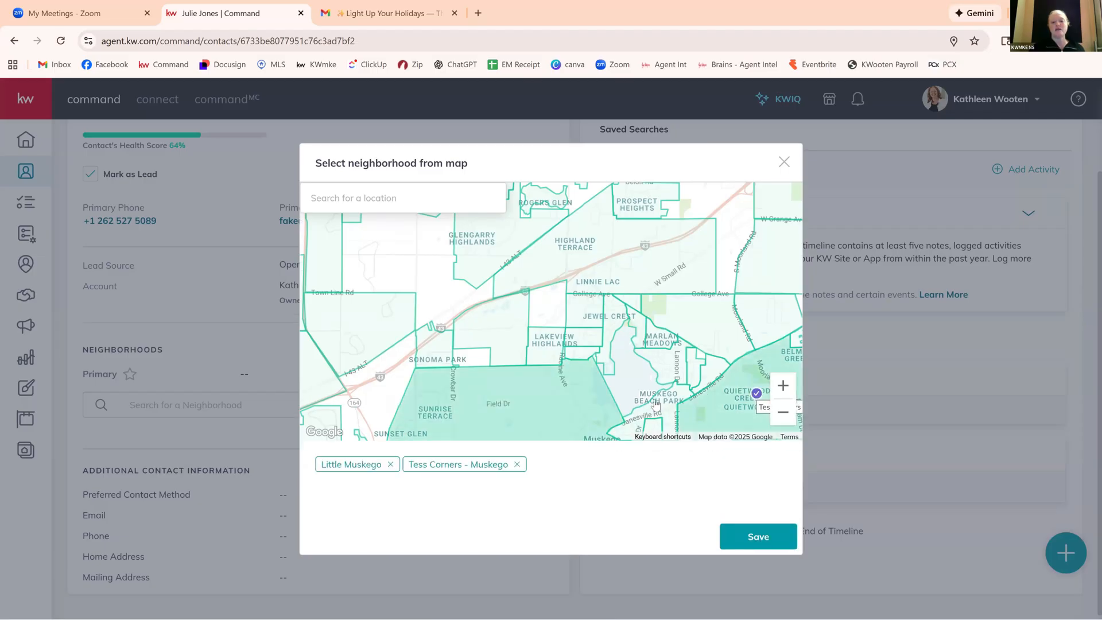
pyautogui.click(657, 405)
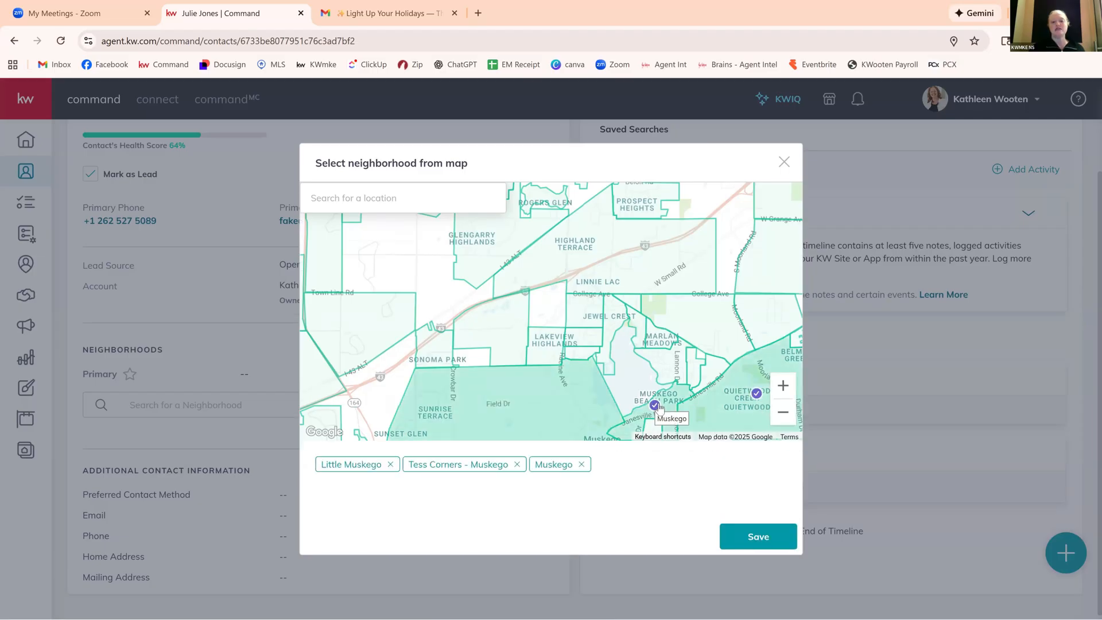
pyautogui.click(757, 541)
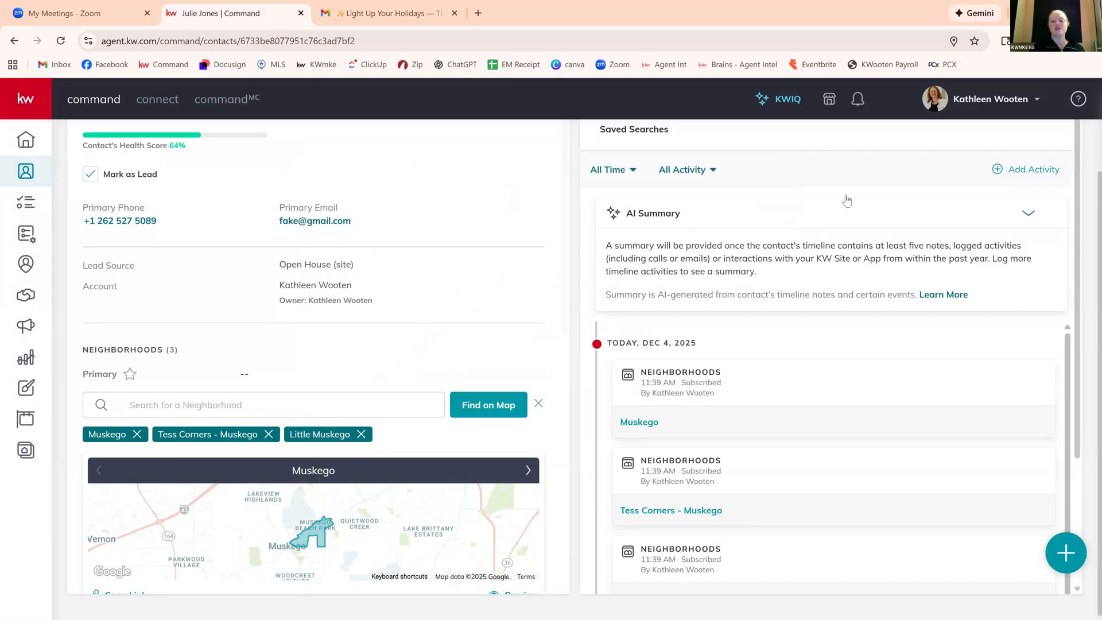
# Search the contact's available SmartPlans for "mon", try adding My Monthly Neighborhood Nurture, and cancel at the start date selection.
pyautogui.scroll(2, 847, 201)
pyautogui.click(826, 201)
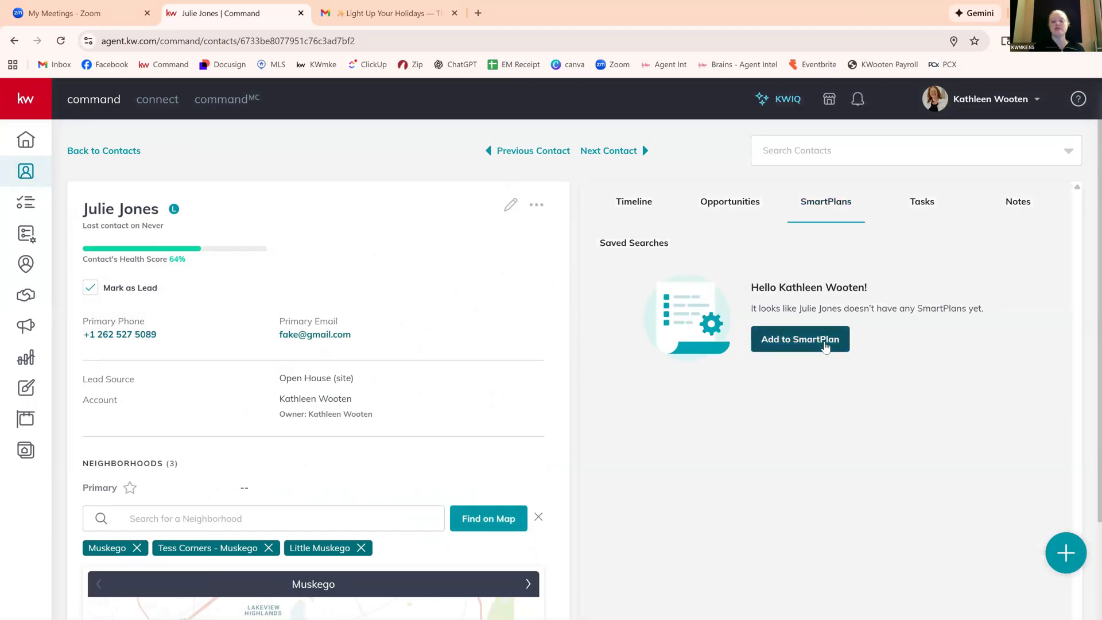
pyautogui.click(822, 339)
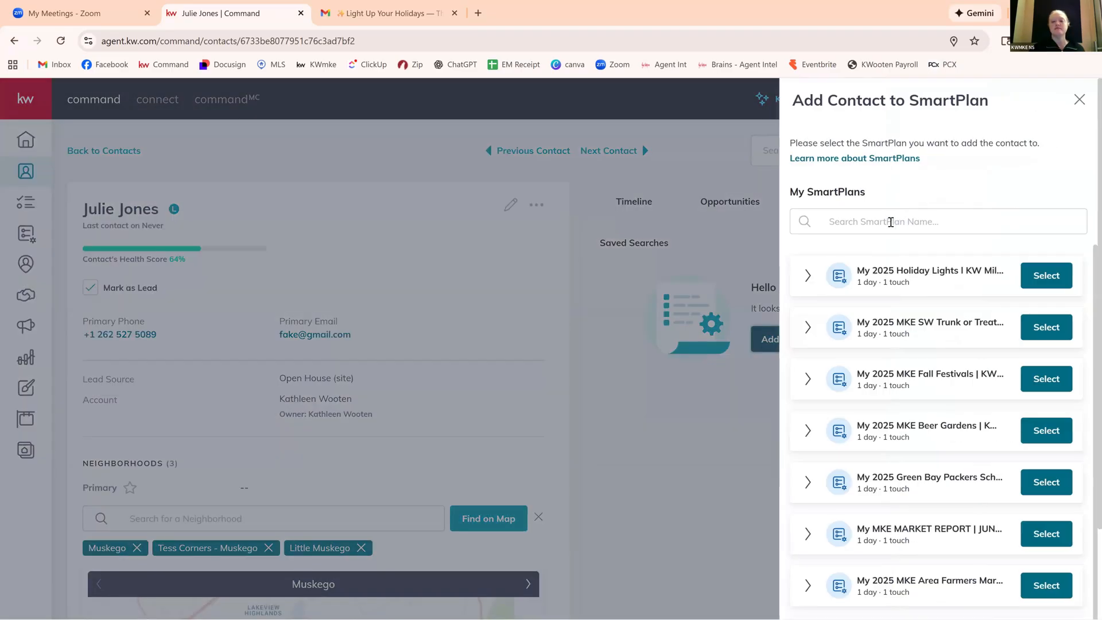
pyautogui.click(891, 221)
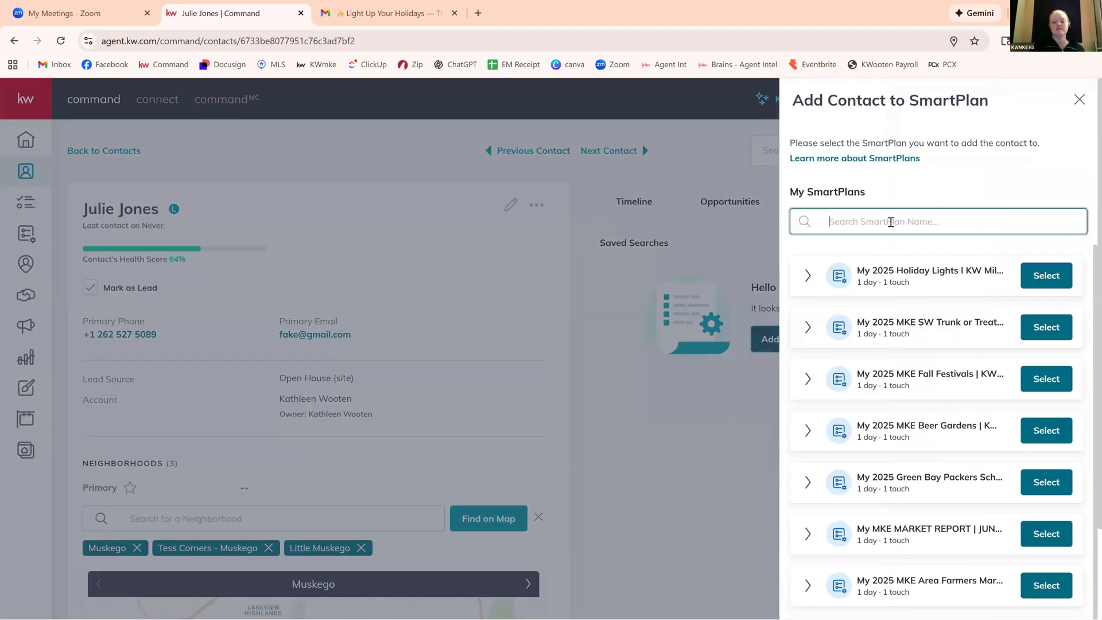
pyautogui.write('mon')
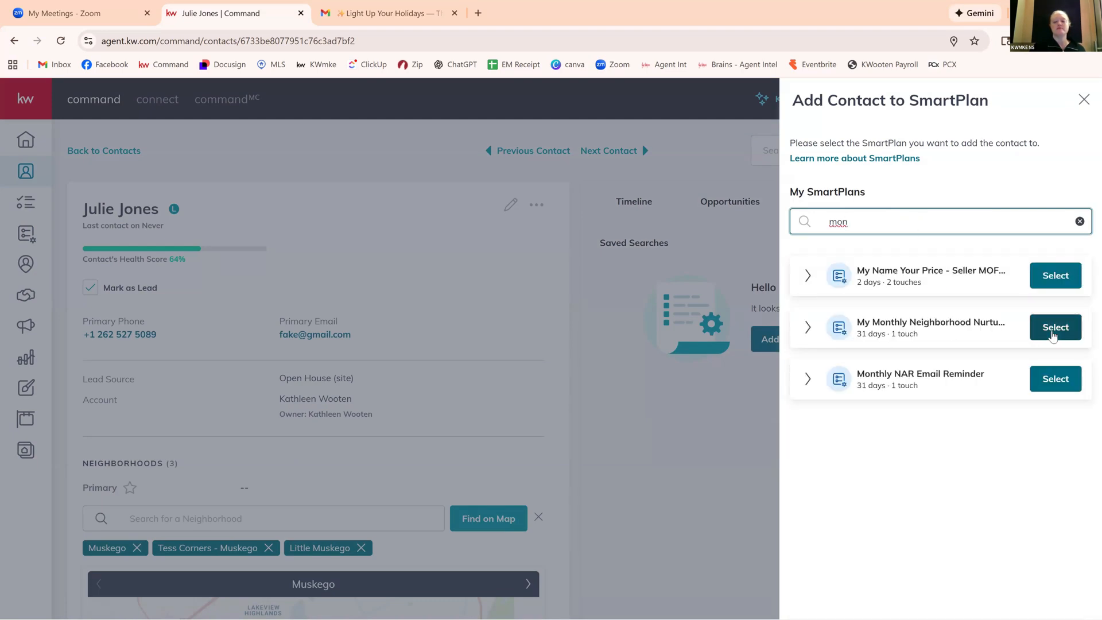
pyautogui.click(1054, 335)
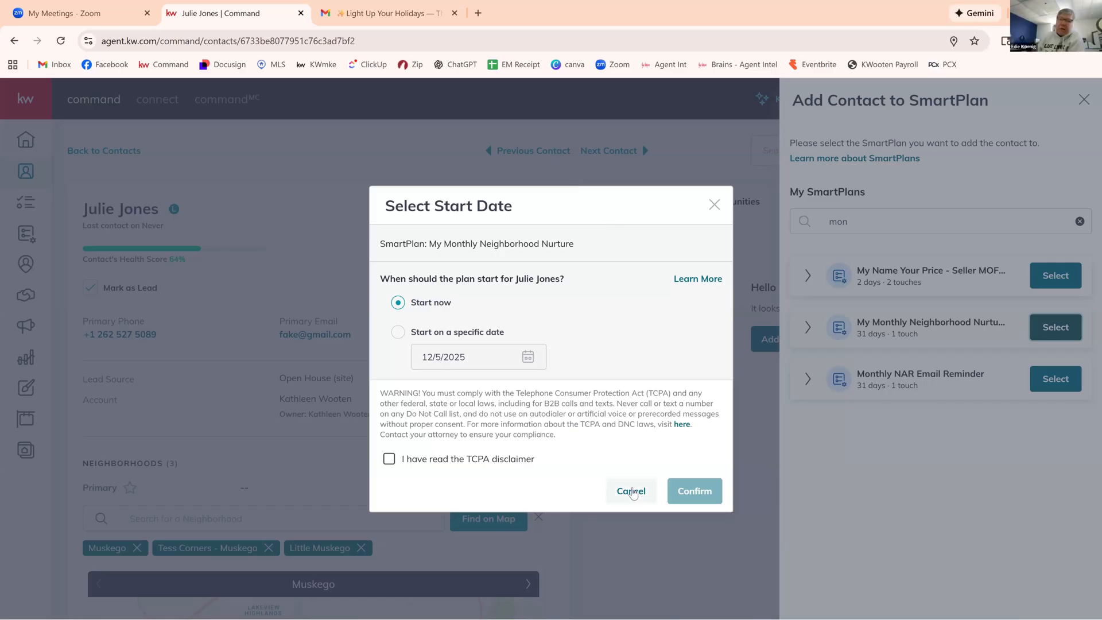
pyautogui.click(633, 493)
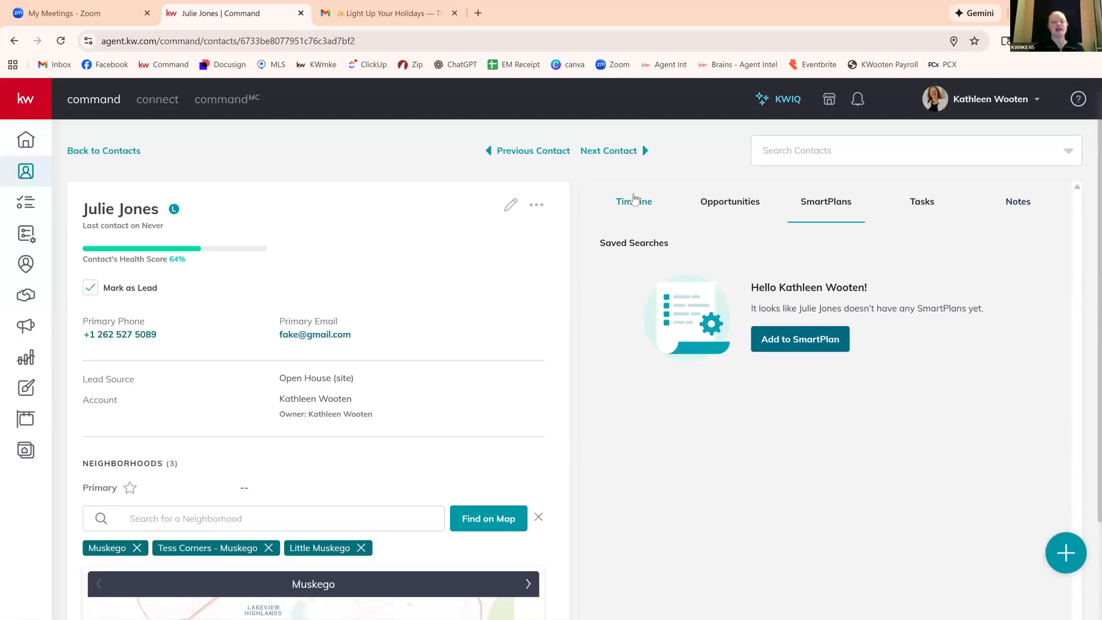
# Examine the contact's timeline subscriptions, property inquiry, neighborhood map and suggested neighborhoods, and return to the contacts list.
pyautogui.scroll(-5, 812, 383)
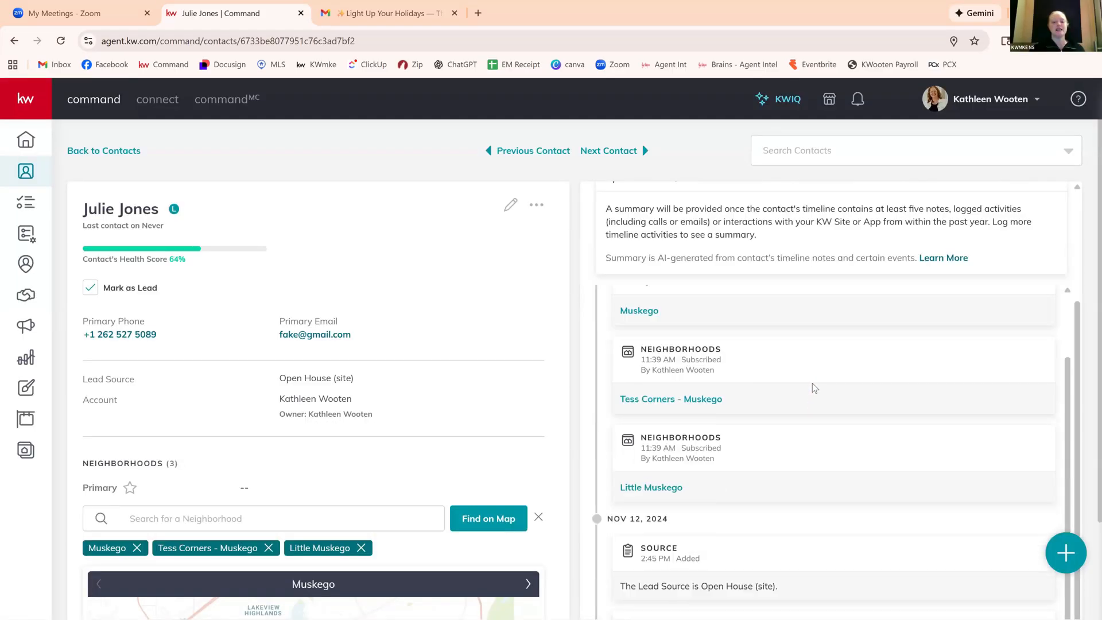
pyautogui.scroll(-1, 785, 520)
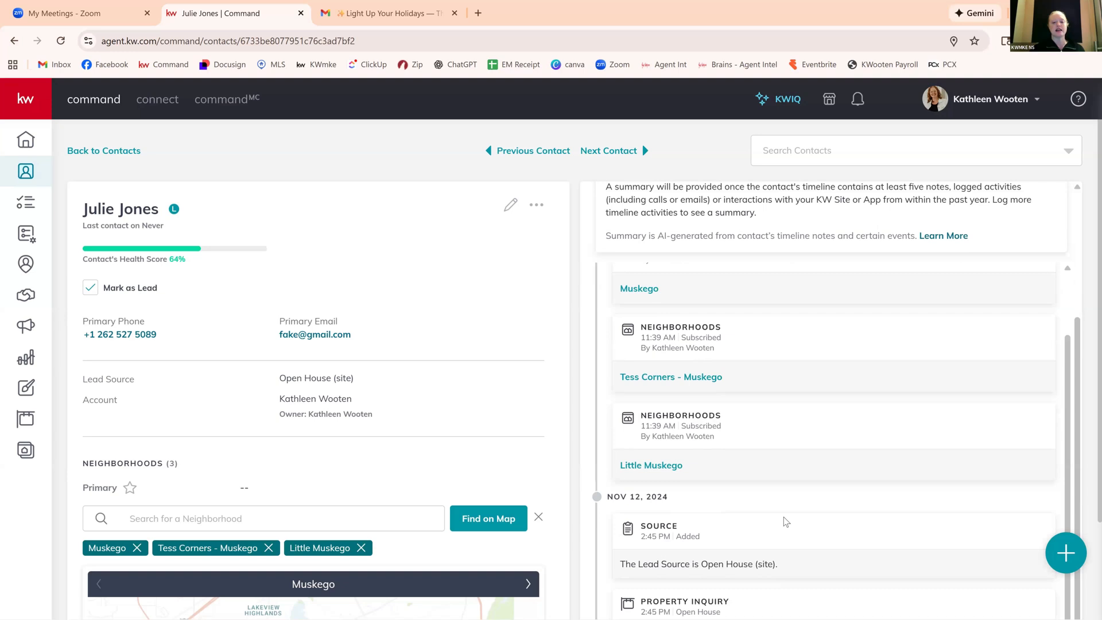
pyautogui.scroll(-2, 786, 521)
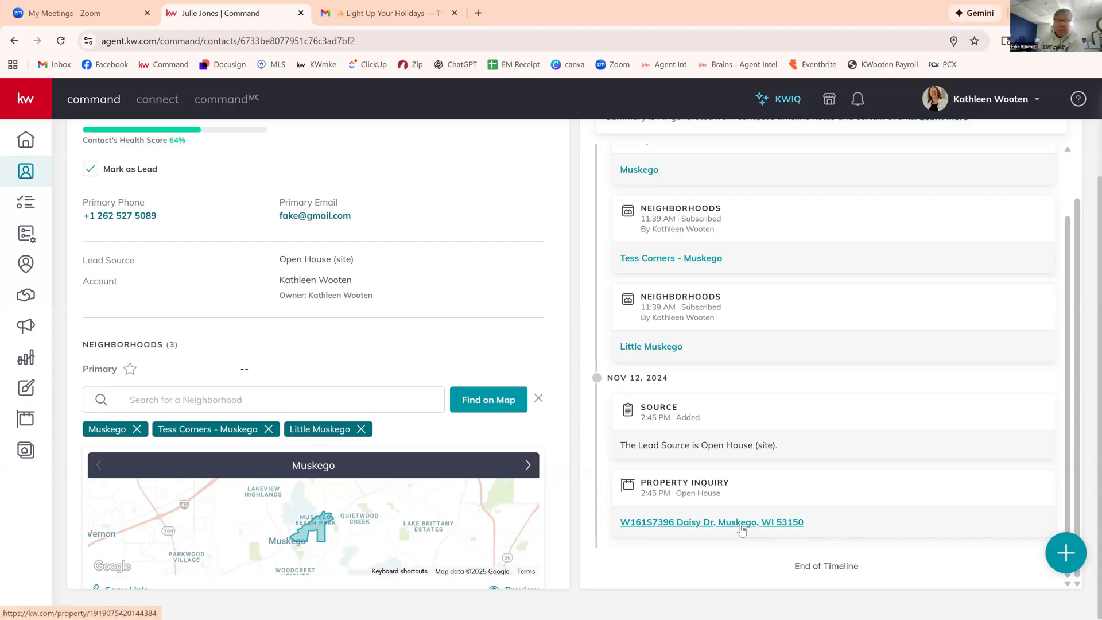
pyautogui.scroll(-3, 383, 368)
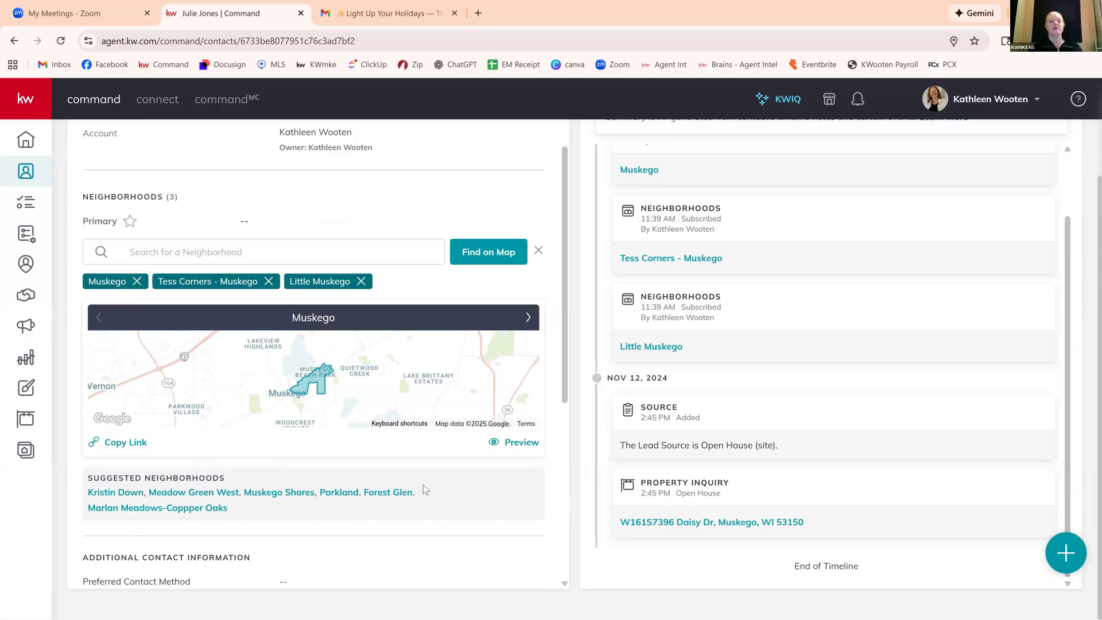
pyautogui.scroll(-3, 423, 486)
pyautogui.scroll(6, 423, 487)
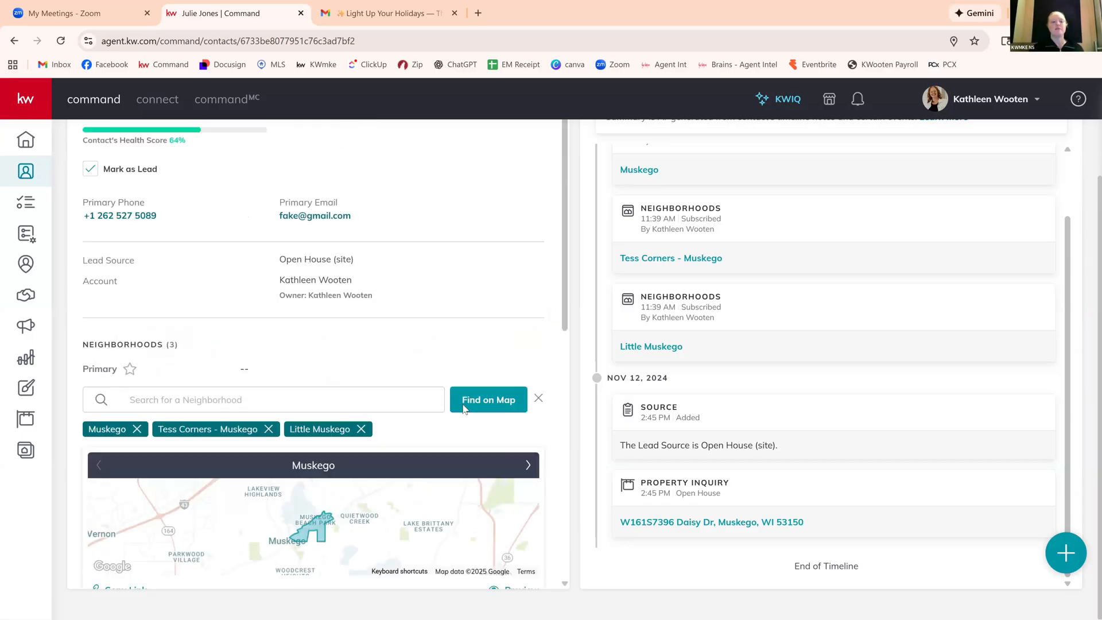
pyautogui.scroll(3, 488, 314)
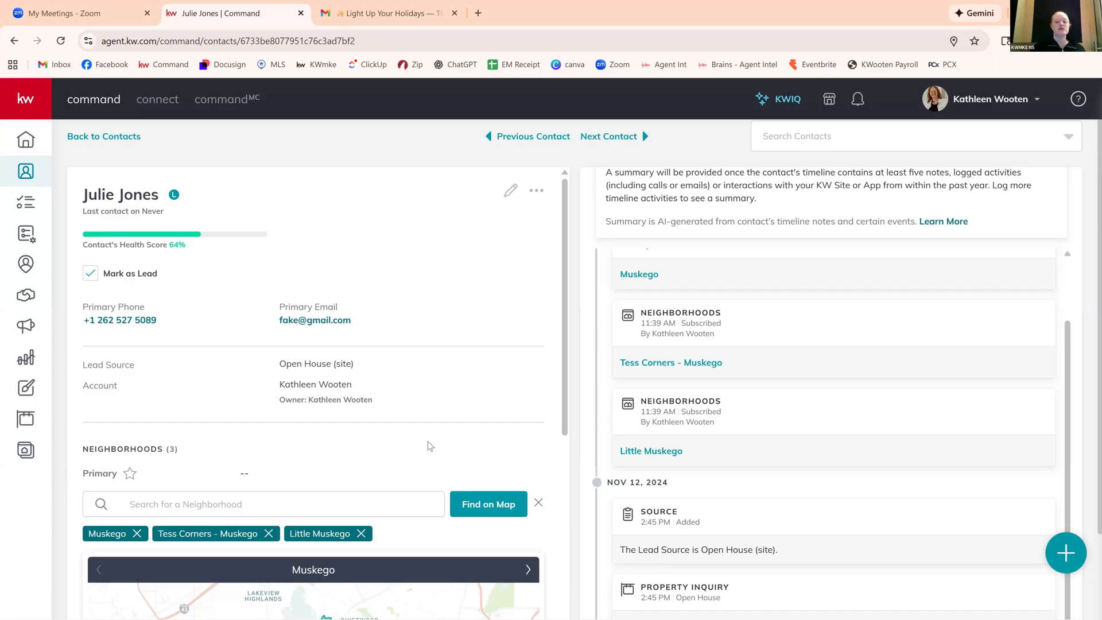
pyautogui.scroll(-3, 431, 446)
pyautogui.scroll(3, 410, 292)
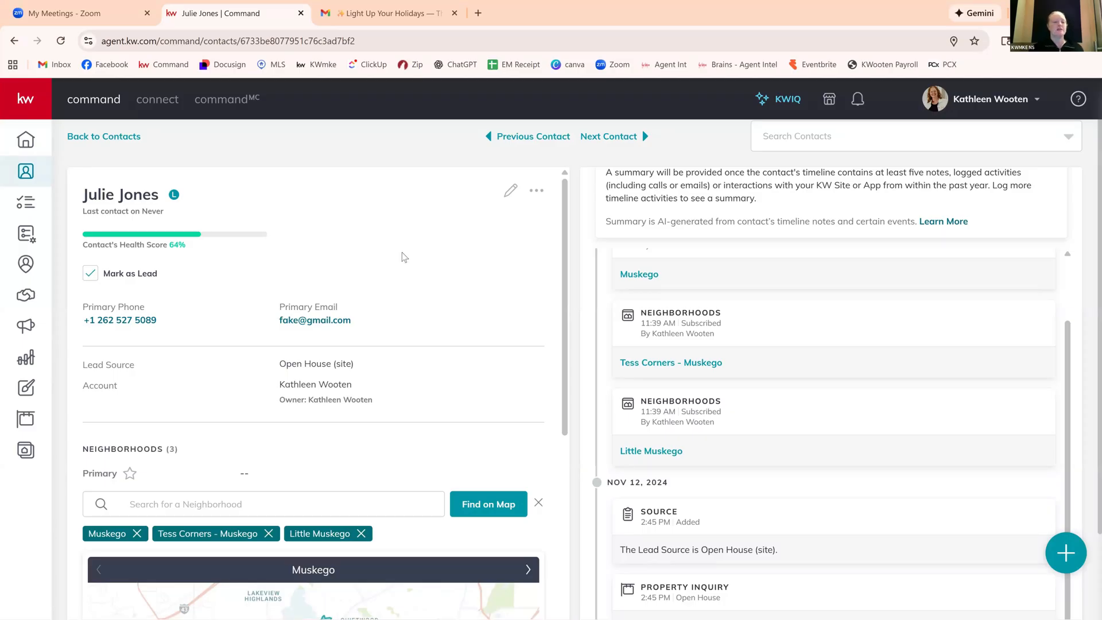
pyautogui.scroll(1, 401, 250)
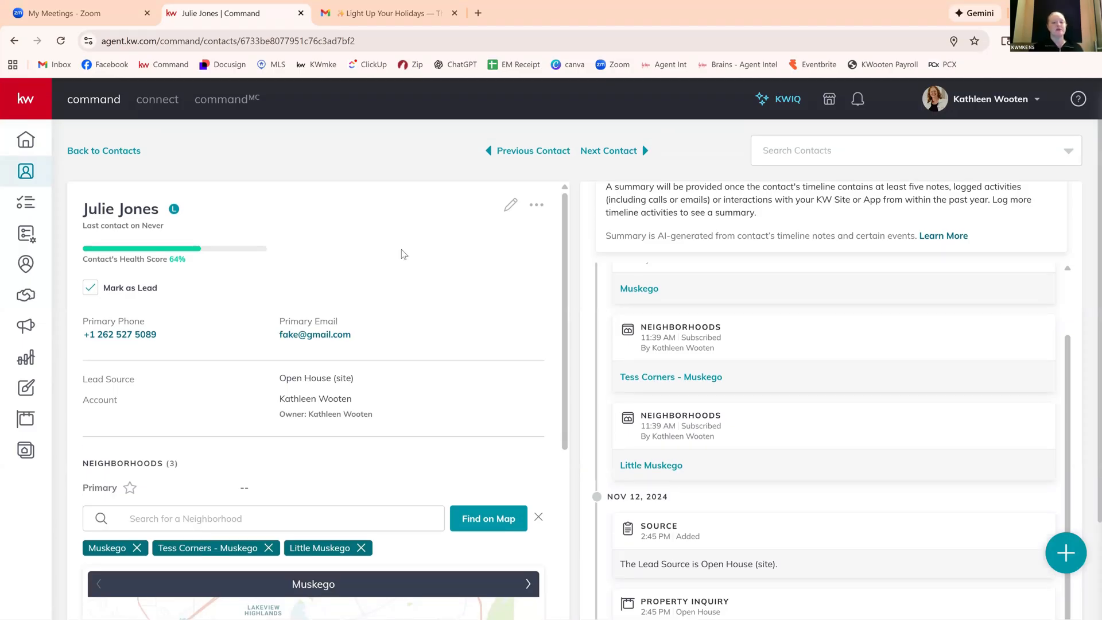
pyautogui.scroll(1, 825, 328)
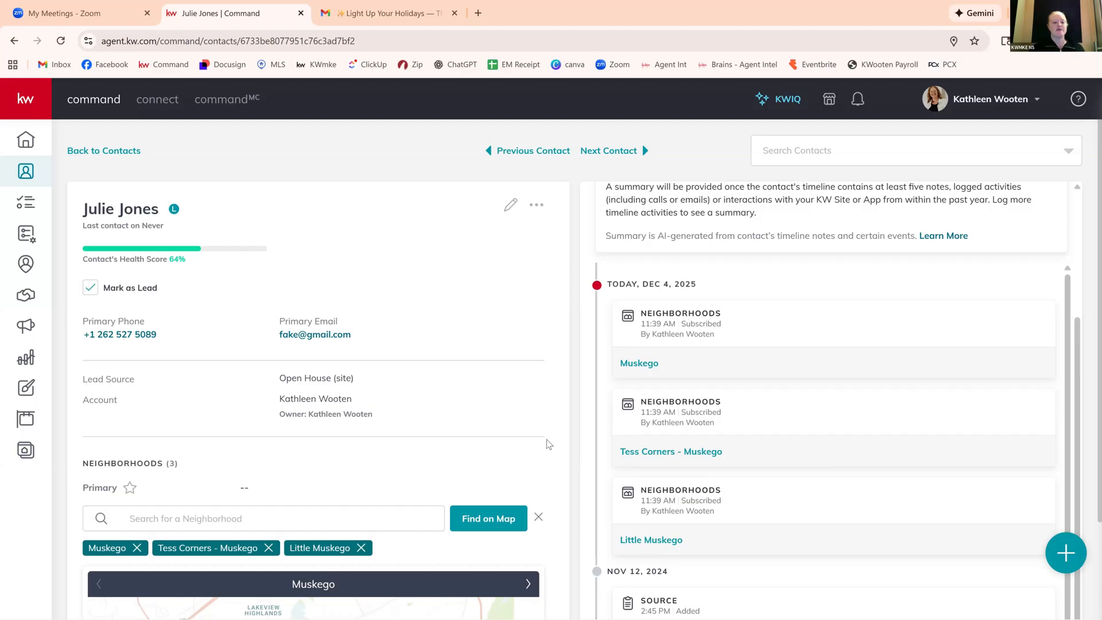
pyautogui.scroll(-5, 463, 459)
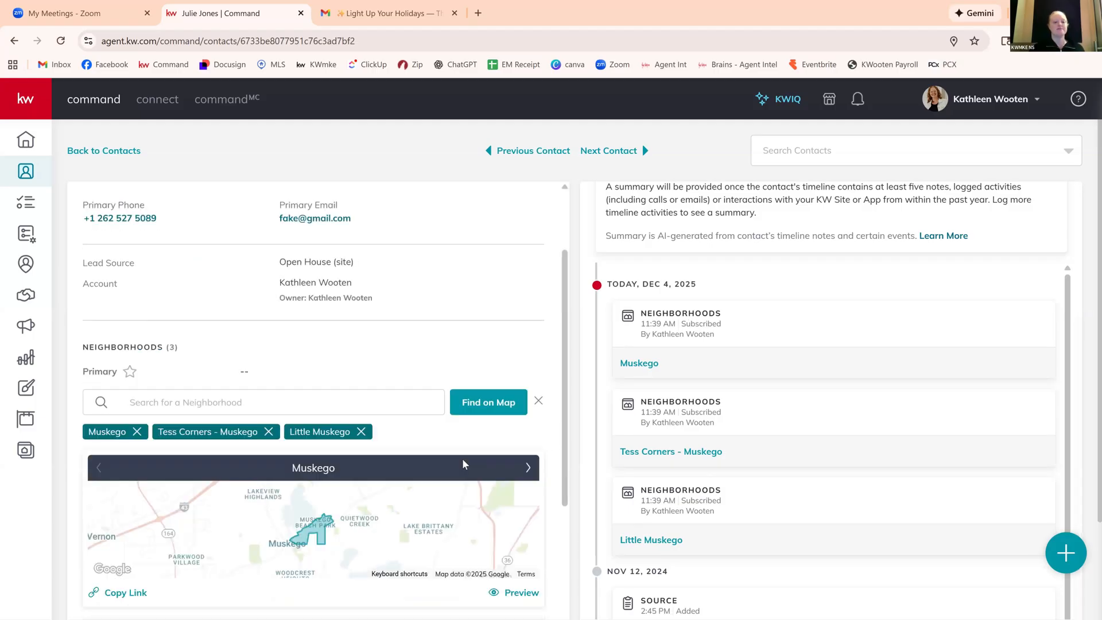
pyautogui.scroll(2, 463, 460)
pyautogui.scroll(3, 465, 464)
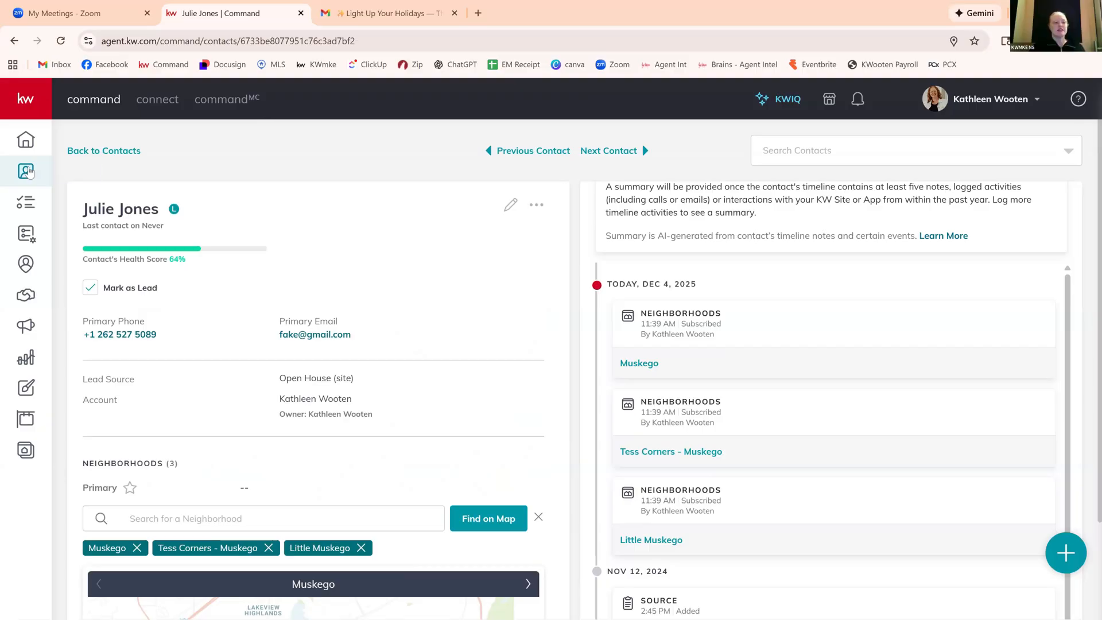
pyautogui.click(27, 173)
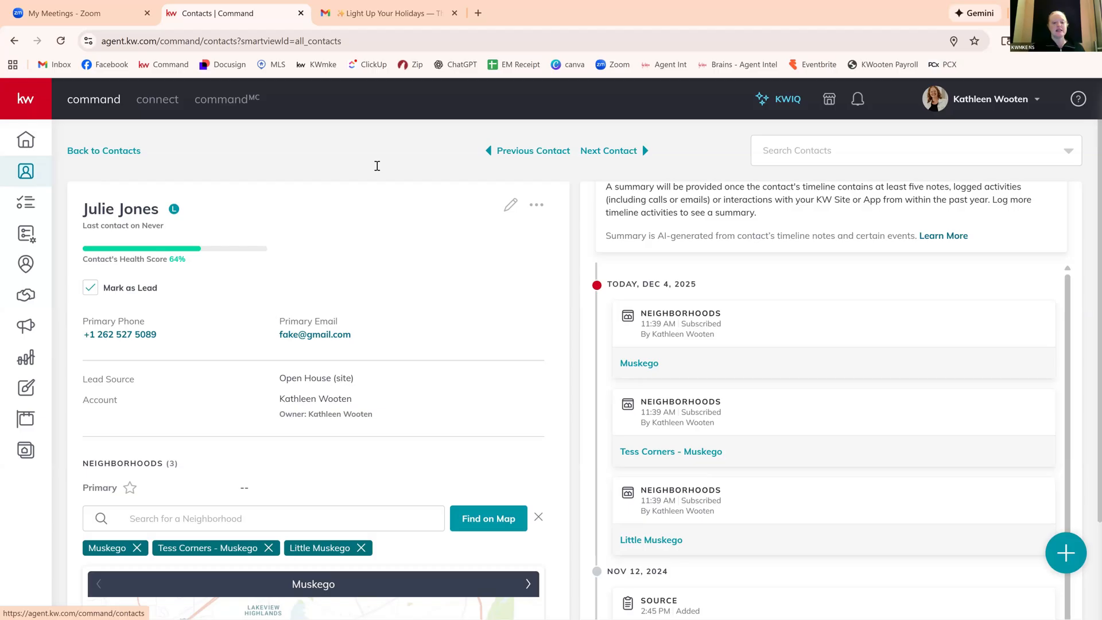